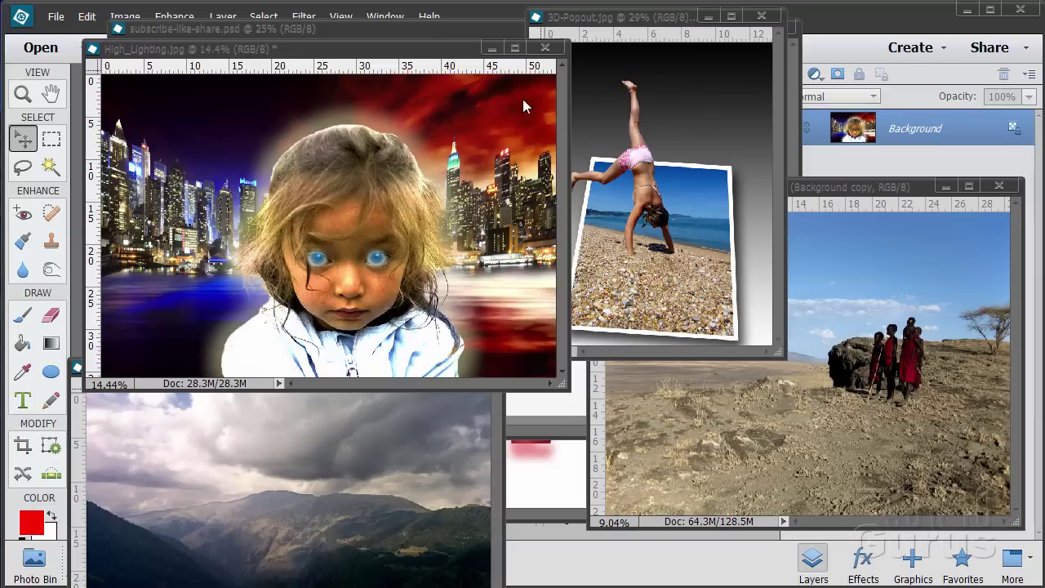
Minimize the floating document windows High_Lighting.jpg, 3D-Popout.jpg, local-children-in-tanzania.psd, mountains01.psd and description.jpg.
{"action": "left_click", "coordinate": [492, 48]}
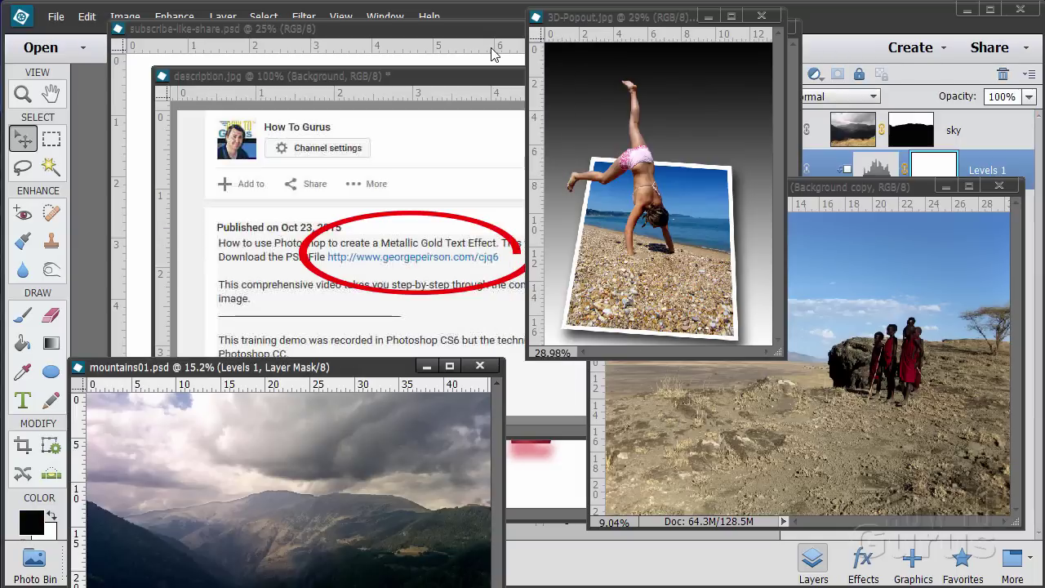
{"action": "left_click", "coordinate": [708, 16]}
{"action": "left_click", "coordinate": [944, 187]}
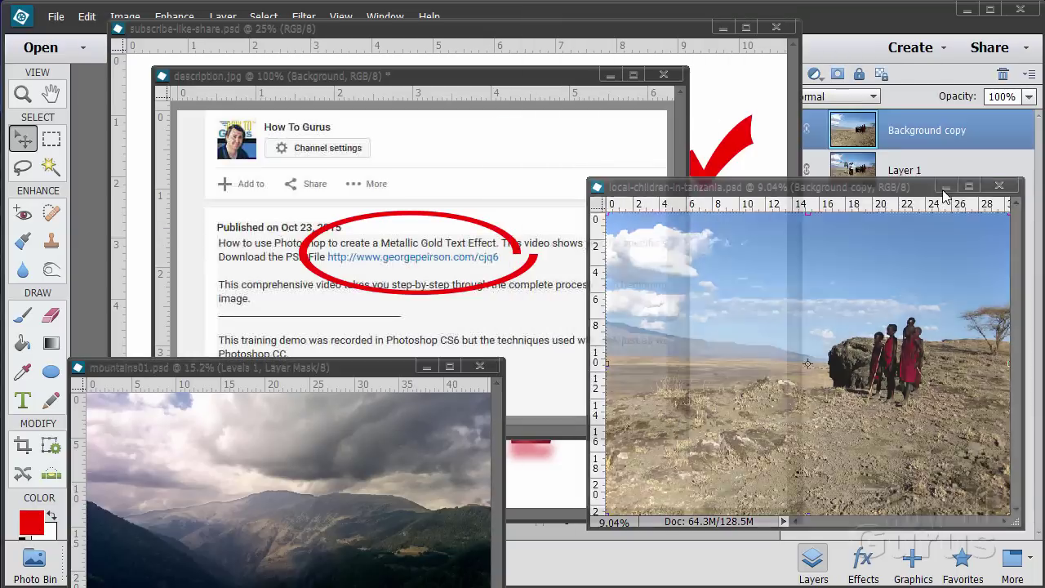
{"action": "left_click", "coordinate": [426, 366]}
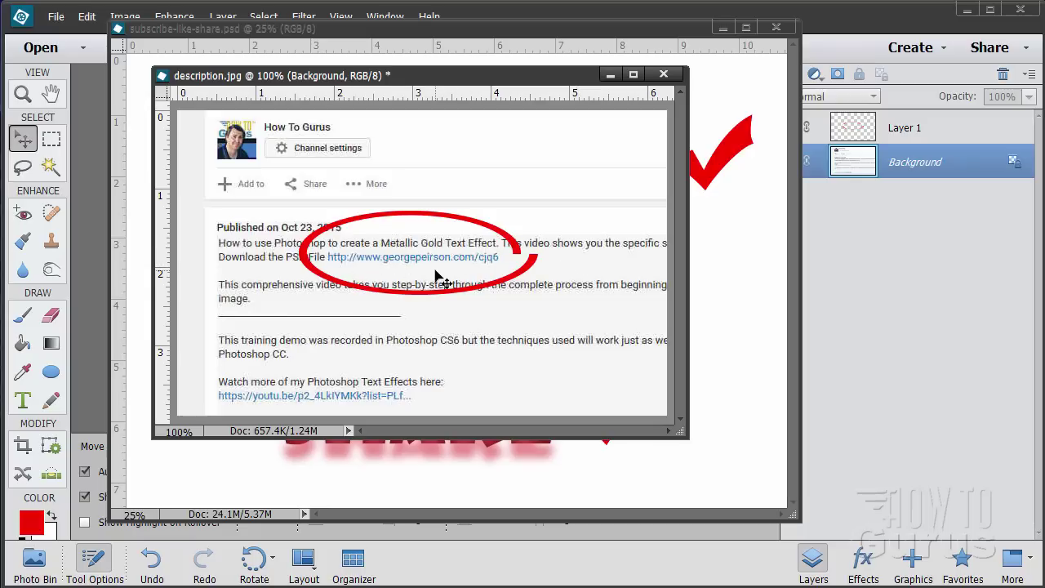
{"action": "left_click", "coordinate": [611, 75]}
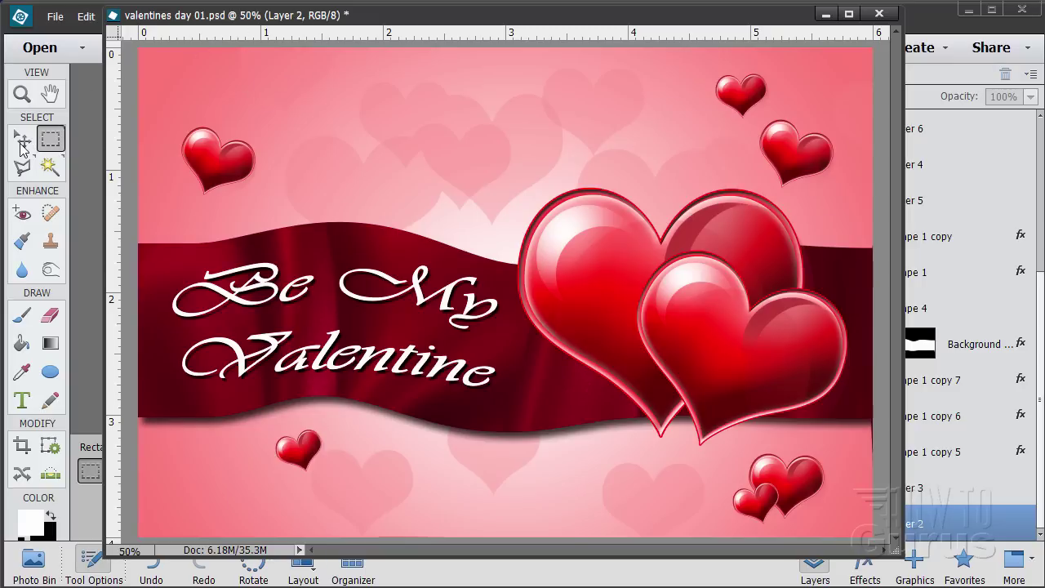
Dock the floating valentines day 01.psd window as a tab in the workspace, with the Move tool active.
{"action": "key", "text": "z"}
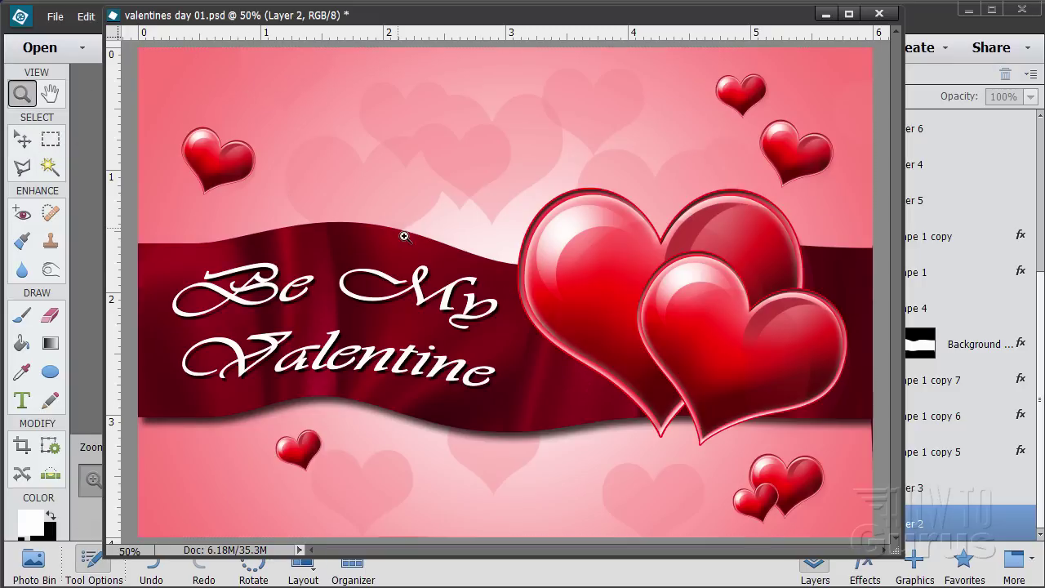
{"action": "left_click", "coordinate": [505, 262], "text": "alt"}
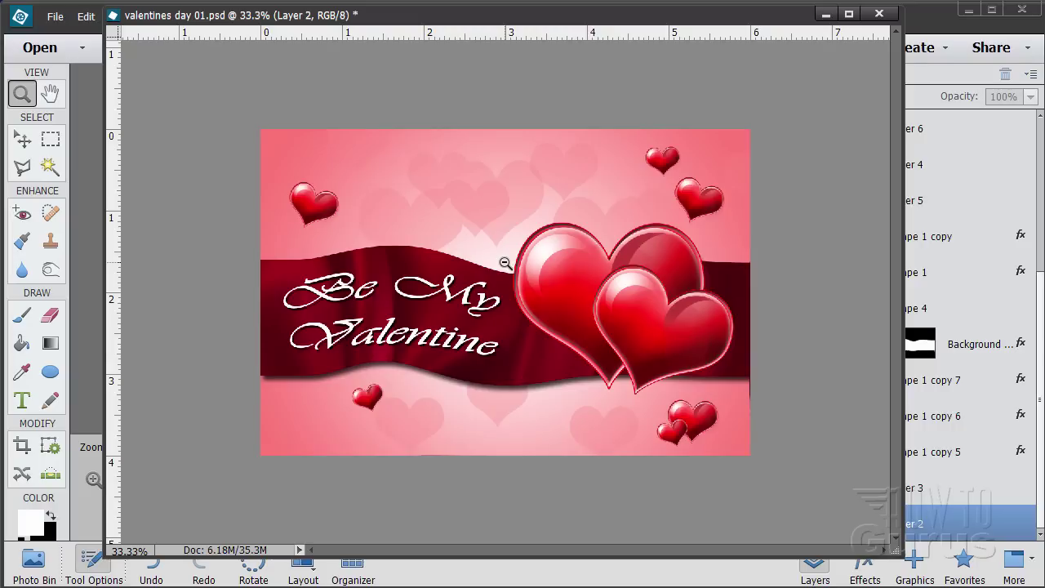
{"action": "left_click", "coordinate": [22, 139]}
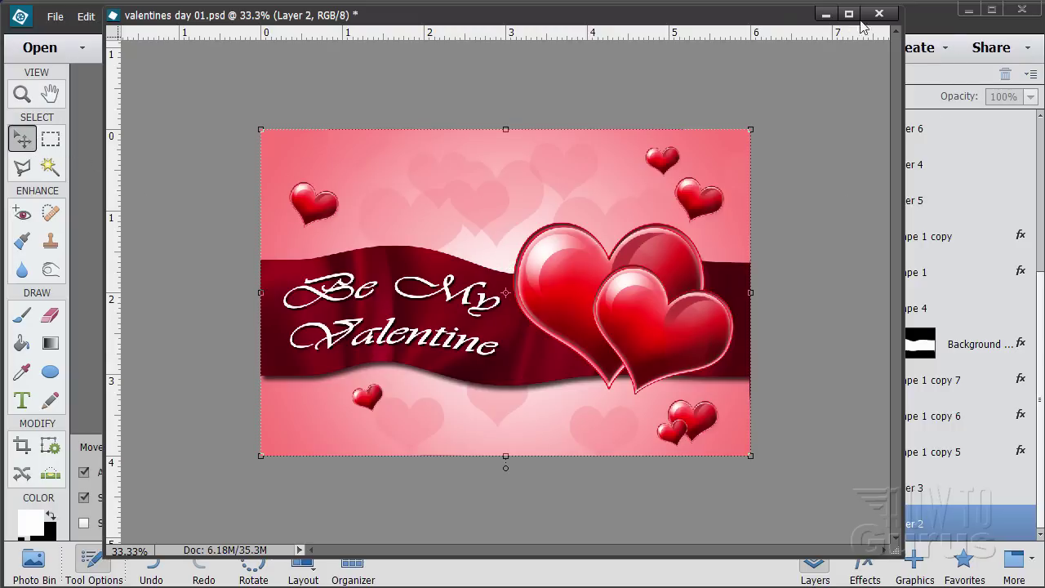
{"action": "left_click_drag", "start_coordinate": [759, 17], "coordinate": [689, 64]}
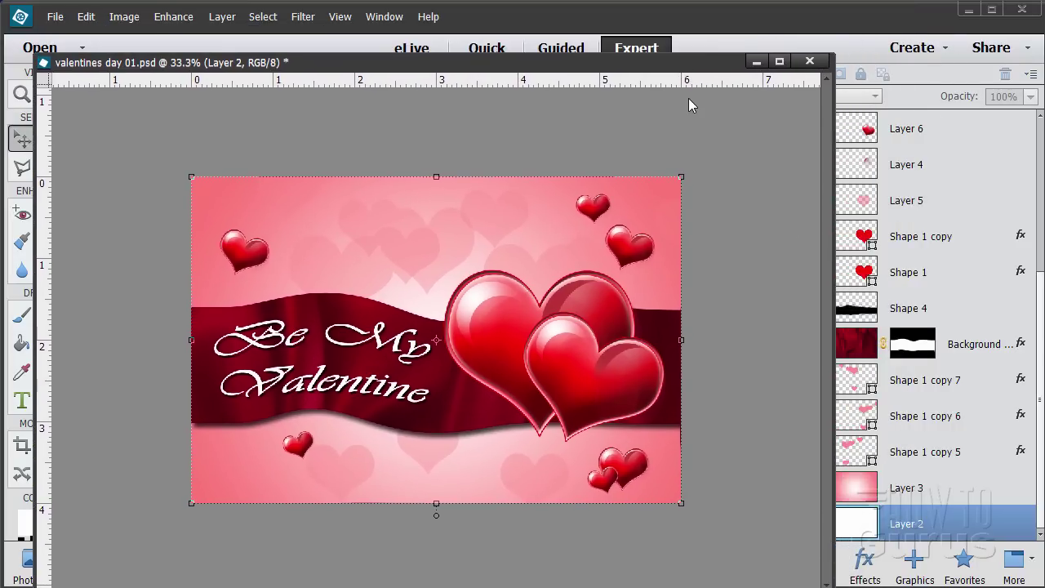
{"action": "left_click_drag", "start_coordinate": [688, 105], "coordinate": [691, 75]}
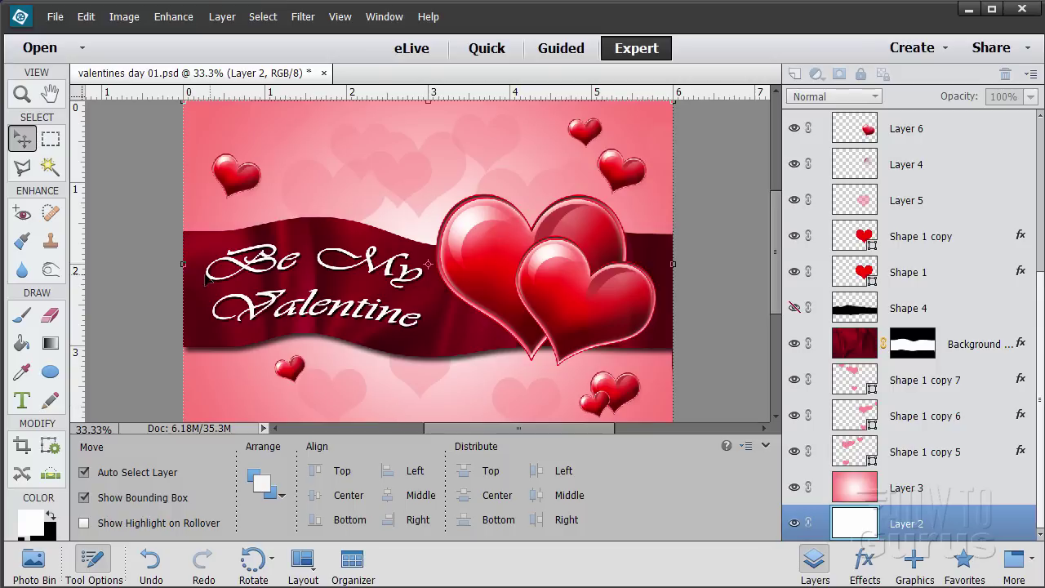
Create a blank white RGB document with the Default Photoshop Elements Size preset at 300 pixels/inch and dock it as a tab.
{"action": "left_click", "coordinate": [55, 16]}
{"action": "mouse_move", "coordinate": [149, 38]}
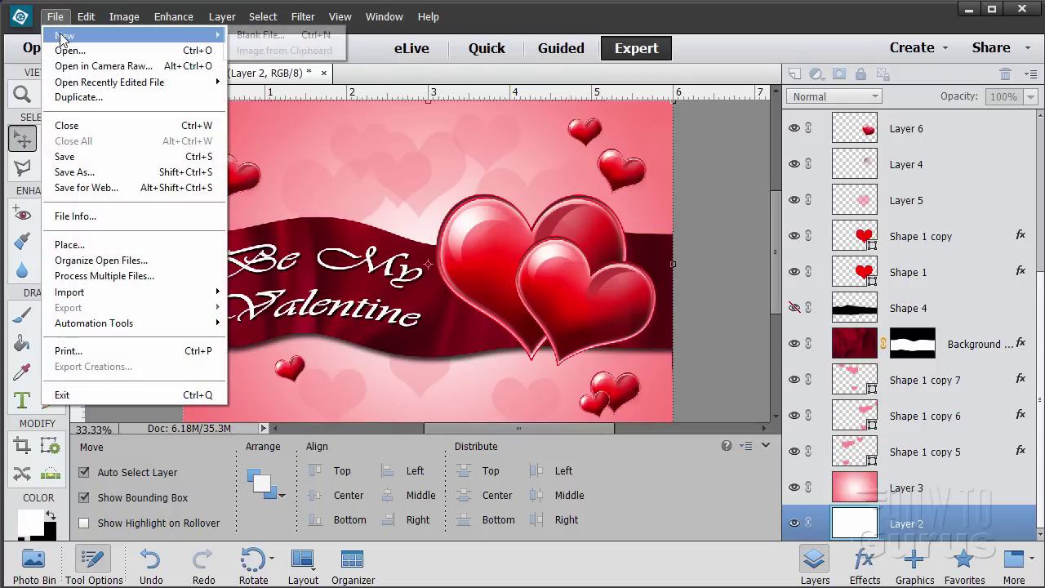
{"action": "left_click", "coordinate": [258, 36]}
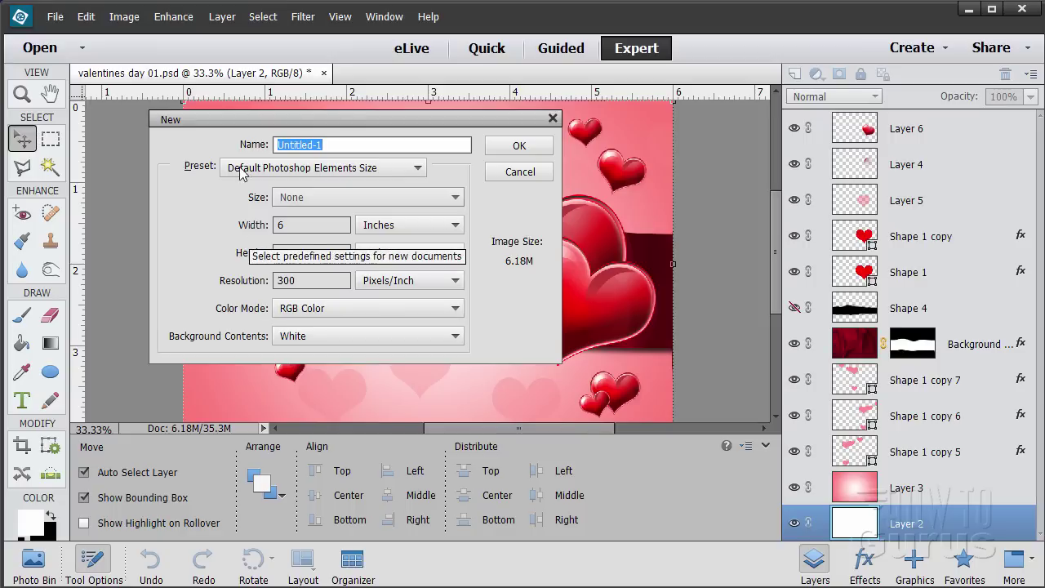
{"action": "left_click", "coordinate": [521, 145]}
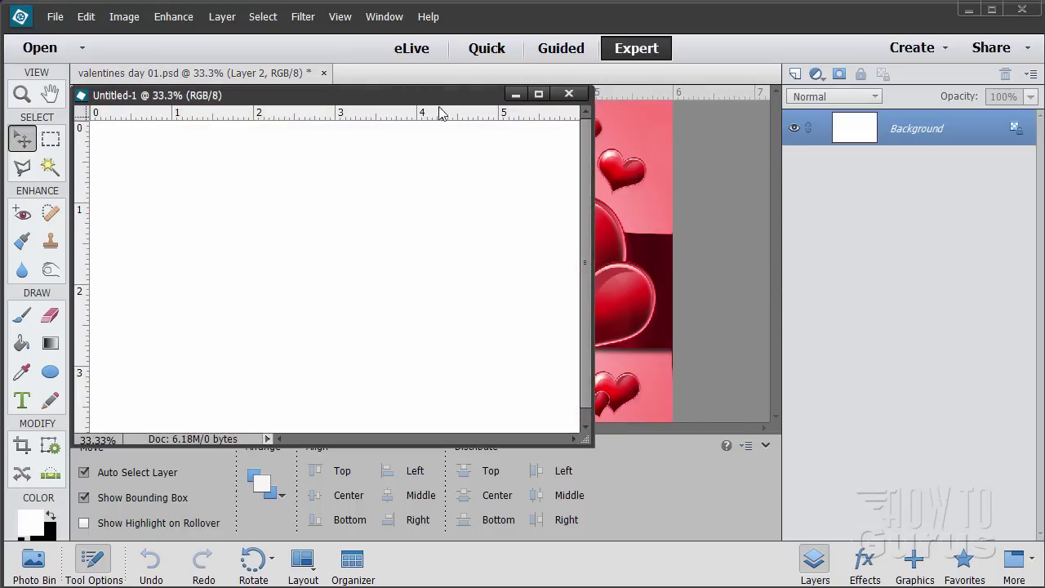
{"action": "left_click_drag", "start_coordinate": [430, 97], "coordinate": [492, 75]}
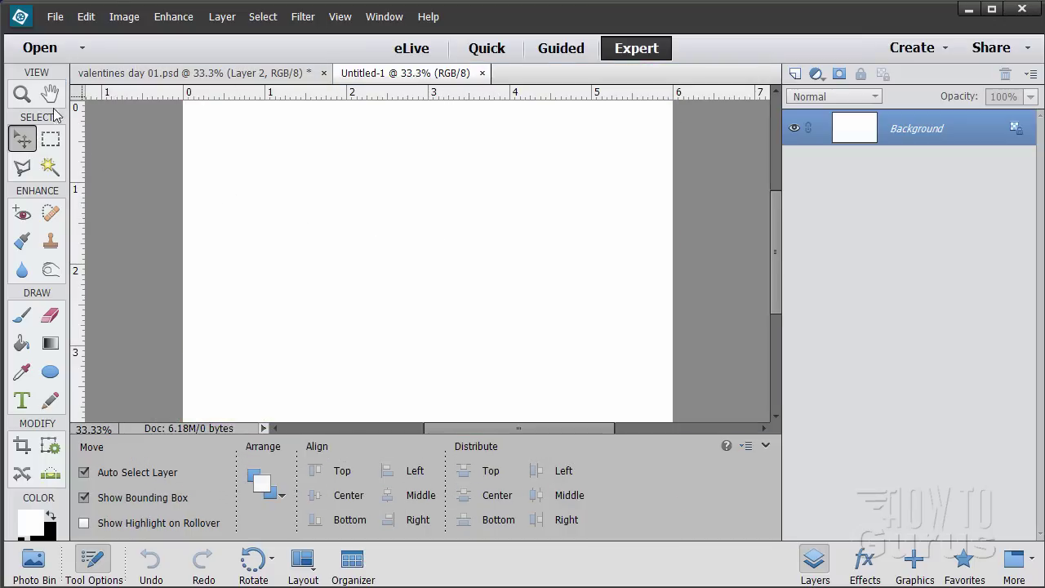
Add a new empty layer above the background of the blank document.
{"action": "left_click", "coordinate": [24, 93]}
{"action": "key", "text": "alt"}
{"action": "left_click", "coordinate": [420, 300], "text": "alt"}
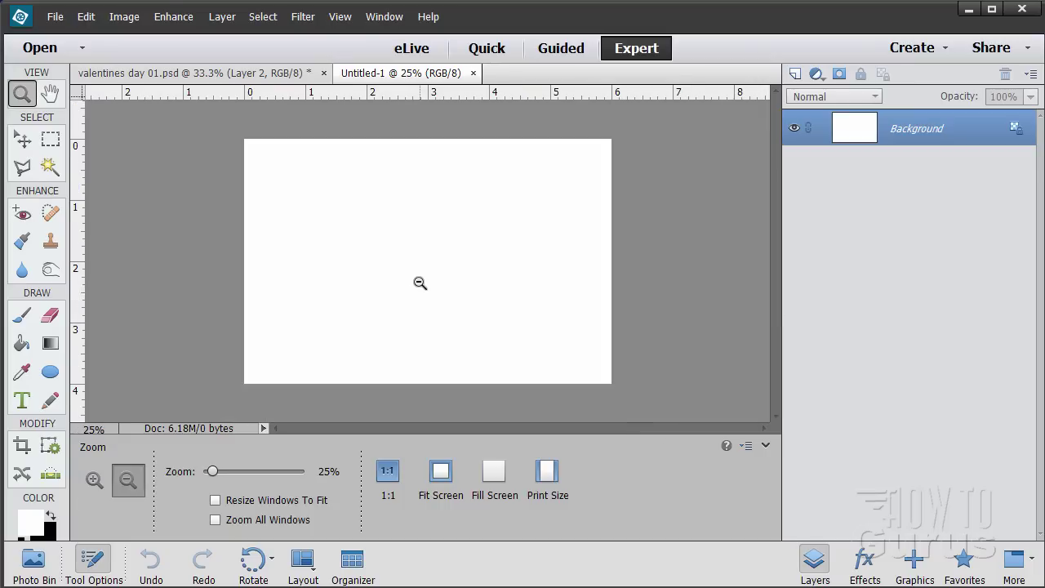
{"action": "left_click", "coordinate": [32, 139]}
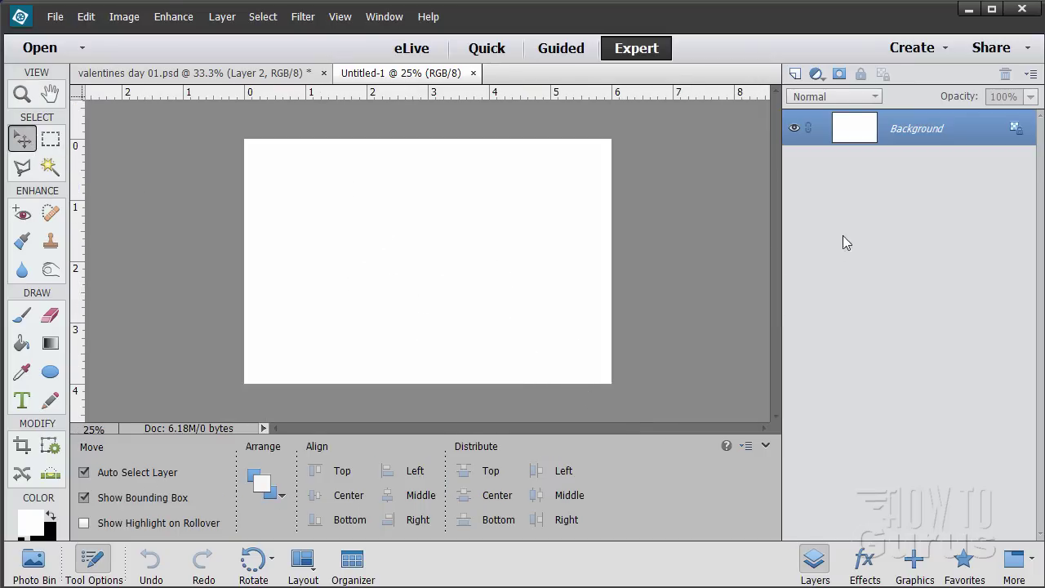
{"action": "left_click", "coordinate": [795, 74]}
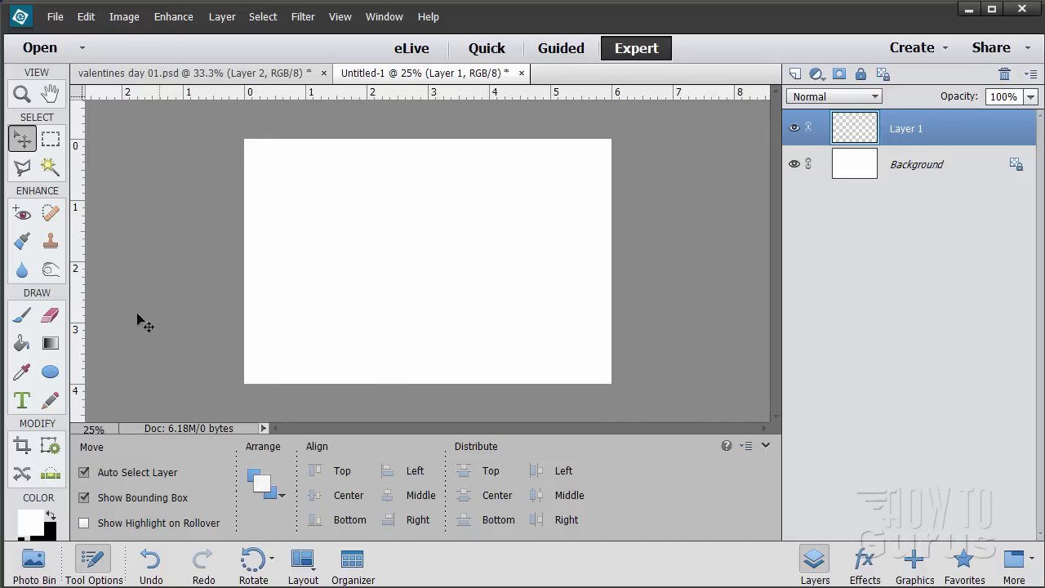
Set the foreground color to pink fd7878 with white as the background color, for use with the Gradient tool.
{"action": "left_click", "coordinate": [61, 344]}
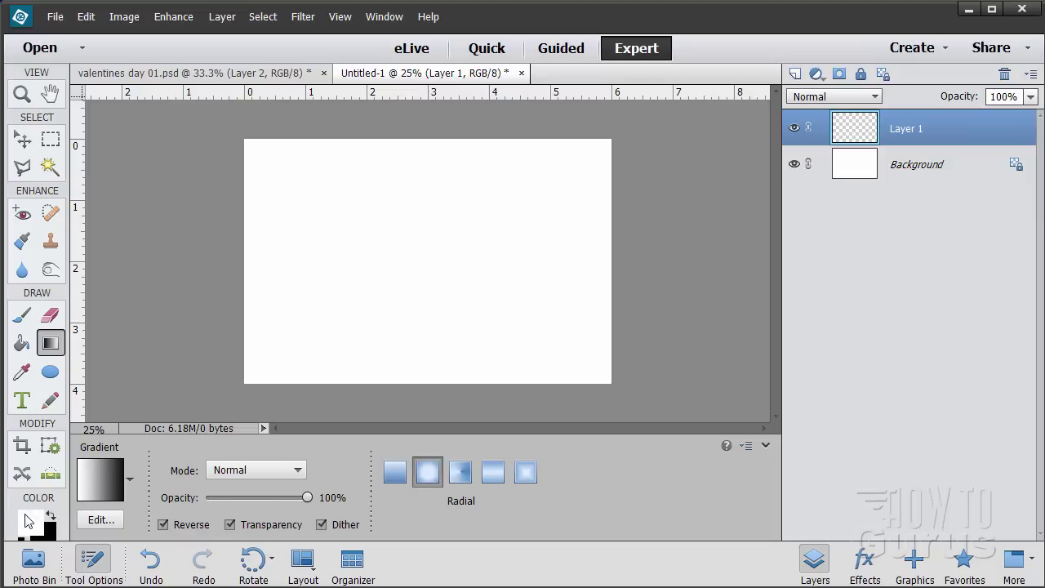
{"action": "left_click", "coordinate": [53, 515]}
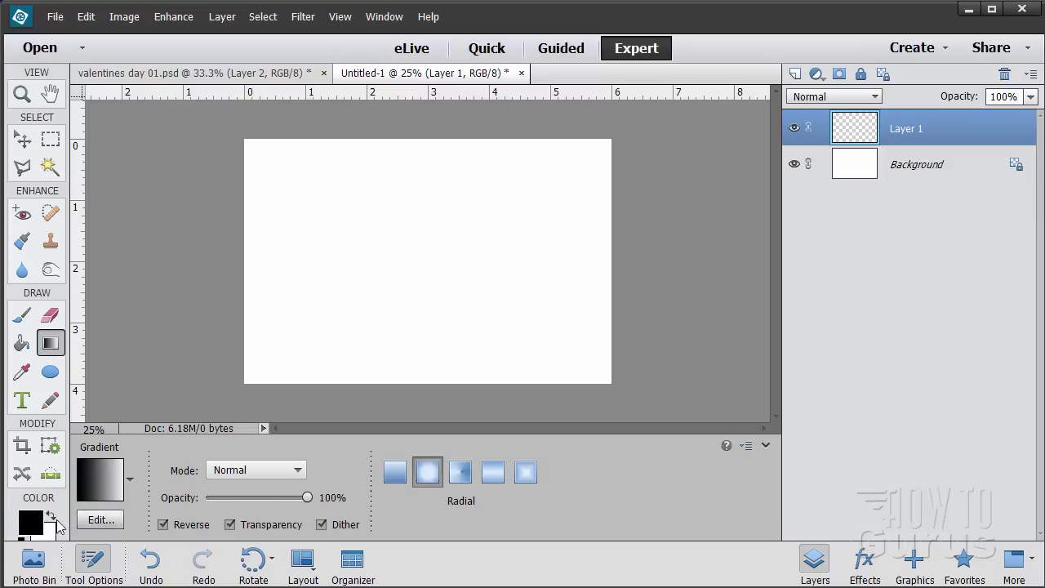
{"action": "left_click", "coordinate": [36, 525]}
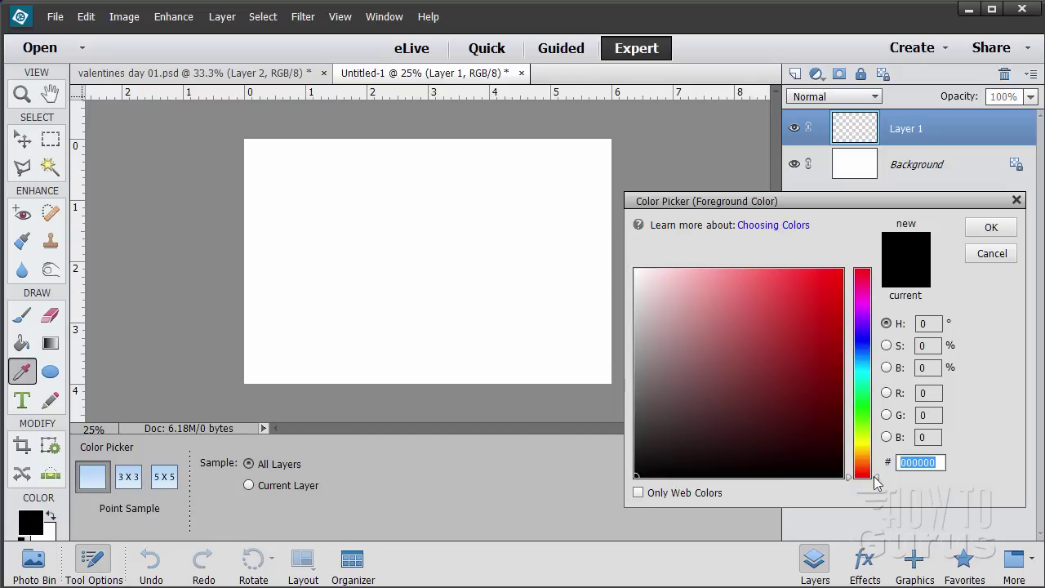
{"action": "mouse_move", "coordinate": [874, 480]}
{"action": "left_mouse_down"}
{"action": "mouse_move", "coordinate": [876, 400]}
{"action": "mouse_move", "coordinate": [883, 495]}
{"action": "left_mouse_up"}
{"action": "left_click", "coordinate": [743, 270]}
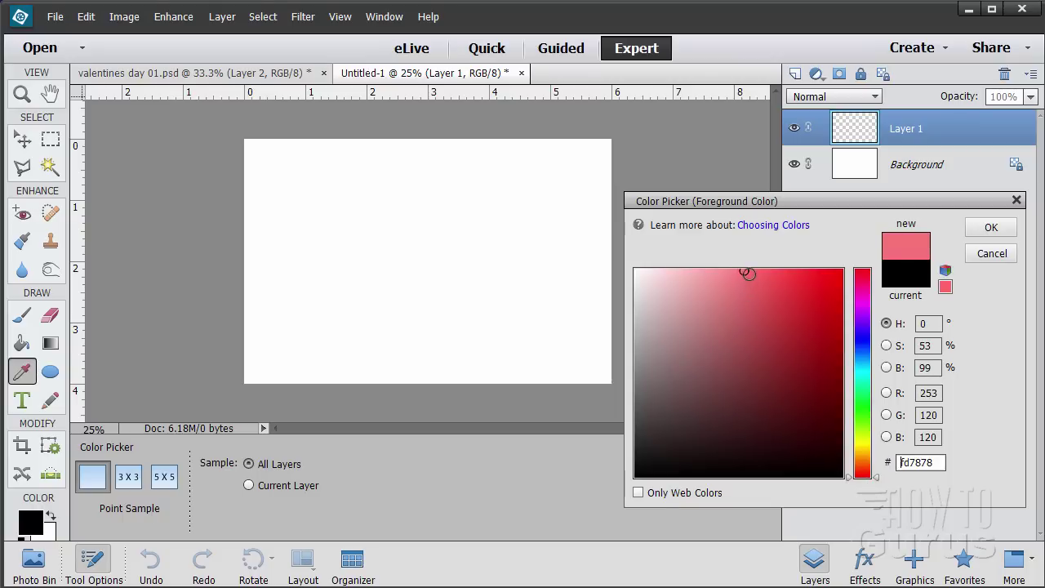
{"action": "left_click", "coordinate": [743, 270]}
{"action": "left_click", "coordinate": [990, 227]}
{"action": "key", "text": "g"}
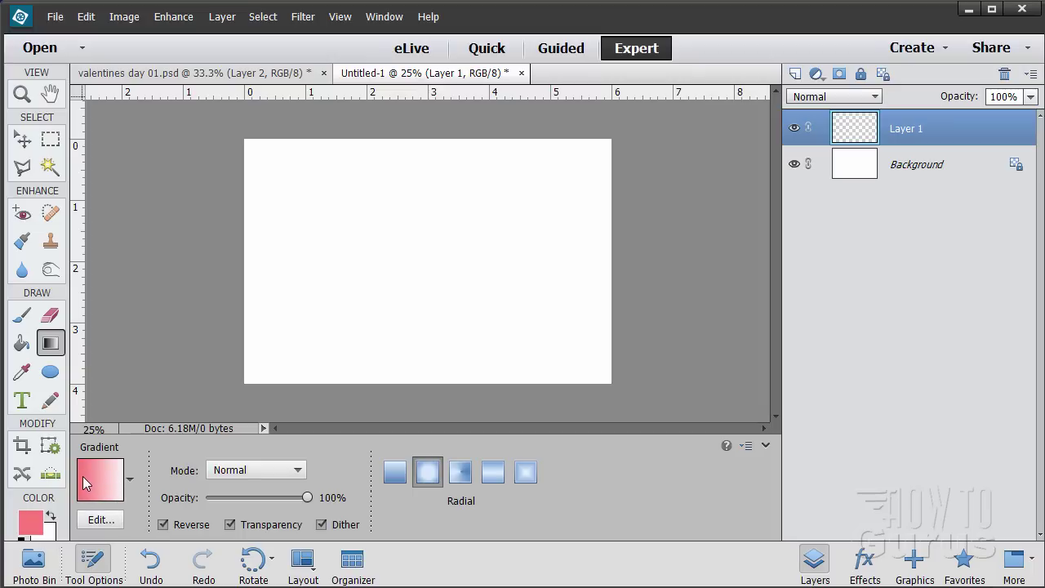
Fill Layer 1 with a reversed radial gradient, white in the canvas center and pink at the edges, drawn from center to lower-right corner.
{"action": "left_click", "coordinate": [163, 525]}
{"action": "left_click", "coordinate": [163, 525]}
{"action": "left_click", "coordinate": [164, 528]}
{"action": "left_click_drag", "start_coordinate": [427, 267], "coordinate": [613, 384]}
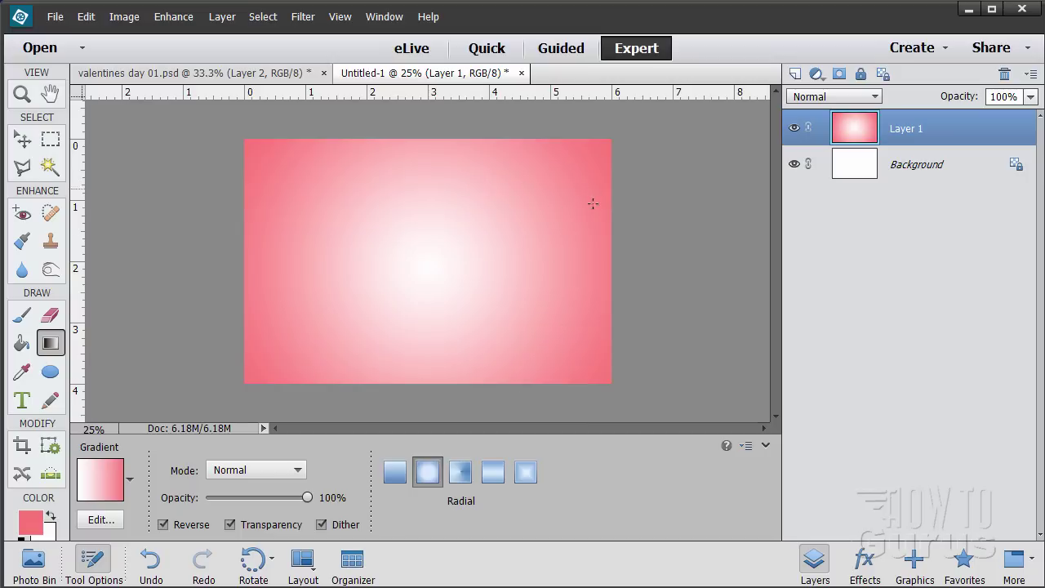
Add the wide solid heart from the Shapes graphics to the card and move it slightly below the canvas center.
{"action": "left_click", "coordinate": [23, 140]}
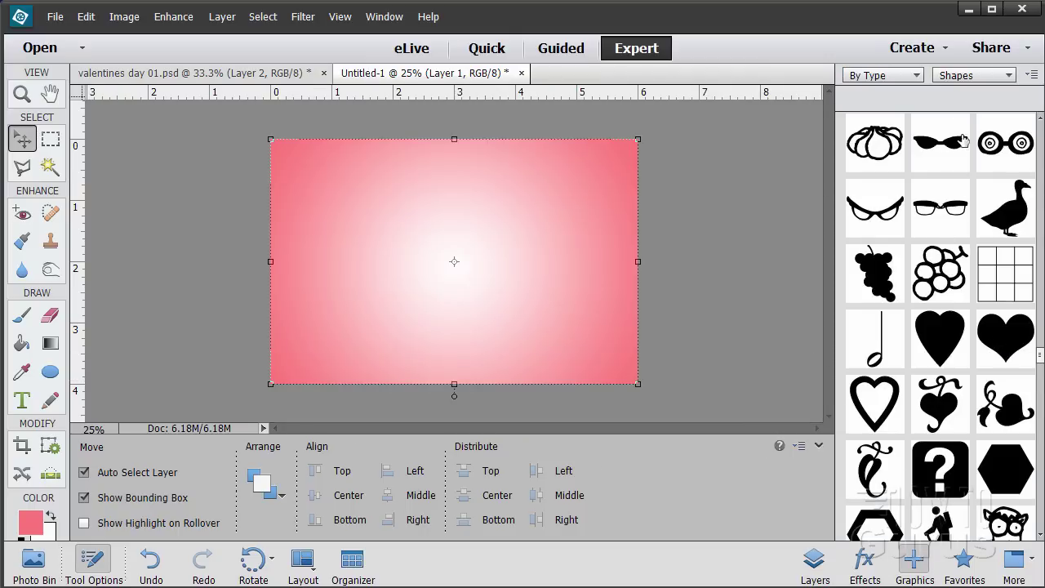
{"action": "left_click", "coordinate": [984, 76]}
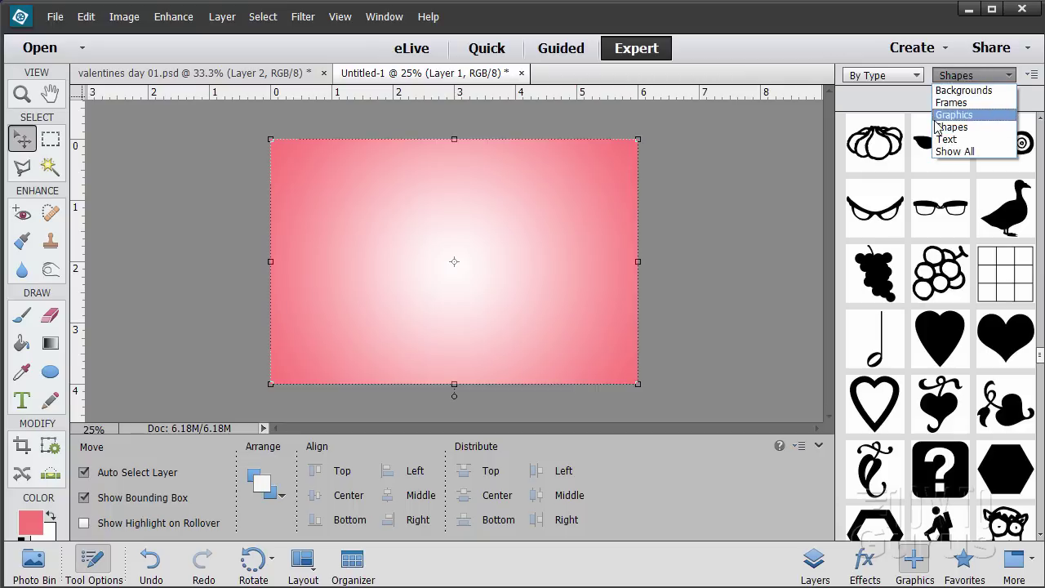
{"action": "left_click", "coordinate": [966, 128]}
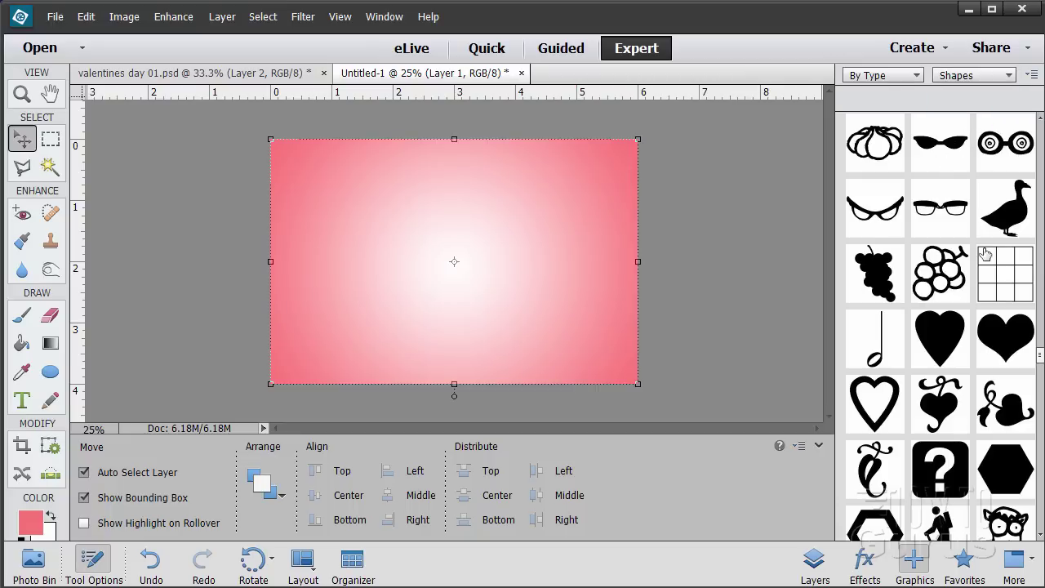
{"action": "double_click", "coordinate": [991, 340]}
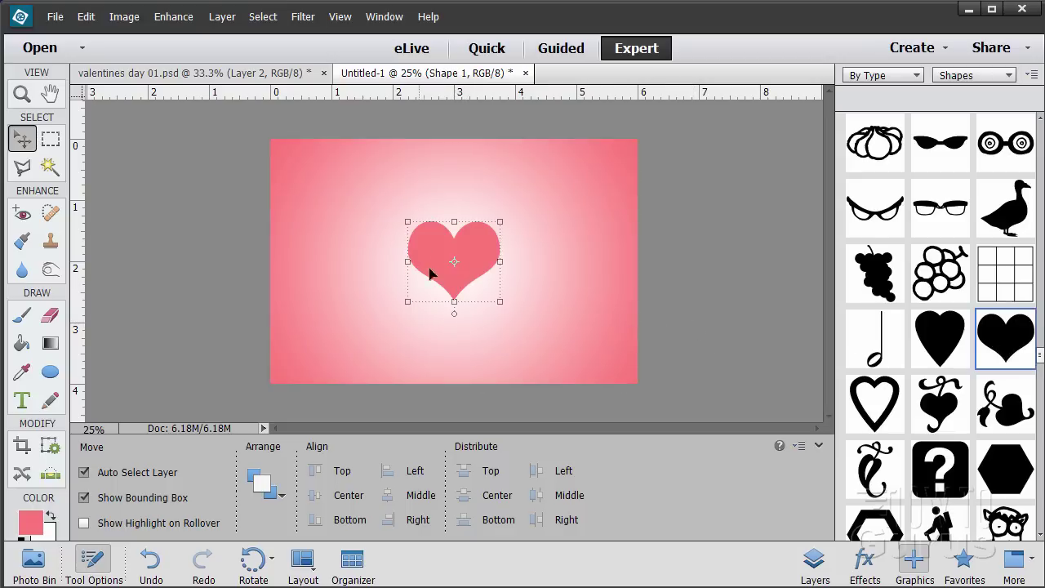
{"action": "mouse_move", "coordinate": [476, 274]}
{"action": "left_mouse_down"}
{"action": "mouse_move", "coordinate": [478, 299]}
{"action": "mouse_move", "coordinate": [476, 289]}
{"action": "left_mouse_up"}
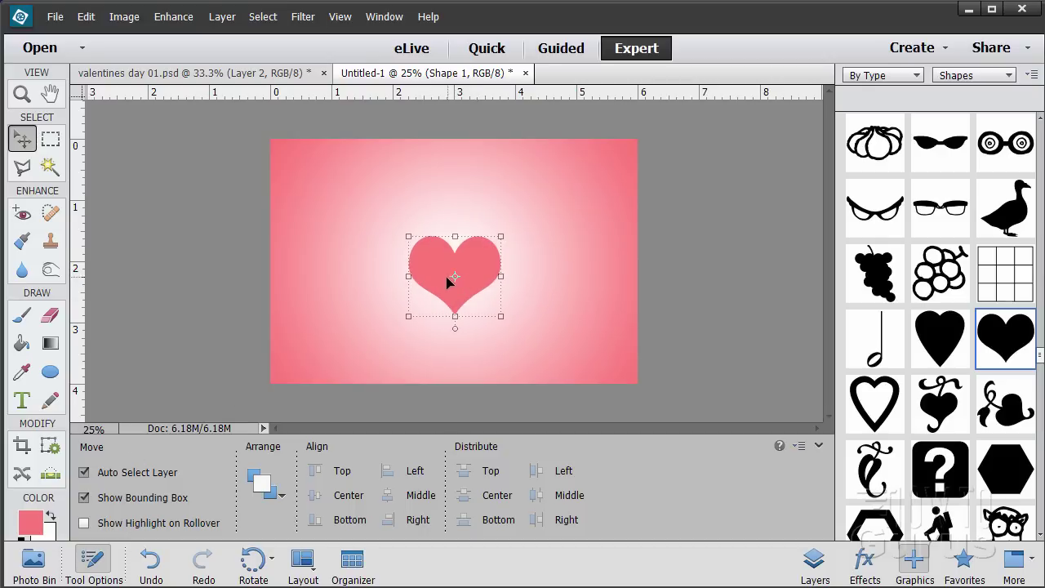
{"action": "mouse_move", "coordinate": [447, 281]}
{"action": "left_mouse_down"}
{"action": "mouse_move", "coordinate": [333, 172]}
{"action": "mouse_move", "coordinate": [287, 161]}
{"action": "mouse_move", "coordinate": [362, 182]}
{"action": "mouse_move", "coordinate": [620, 198]}
{"action": "mouse_move", "coordinate": [595, 201]}
{"action": "mouse_move", "coordinate": [454, 284]}
{"action": "left_mouse_up"}
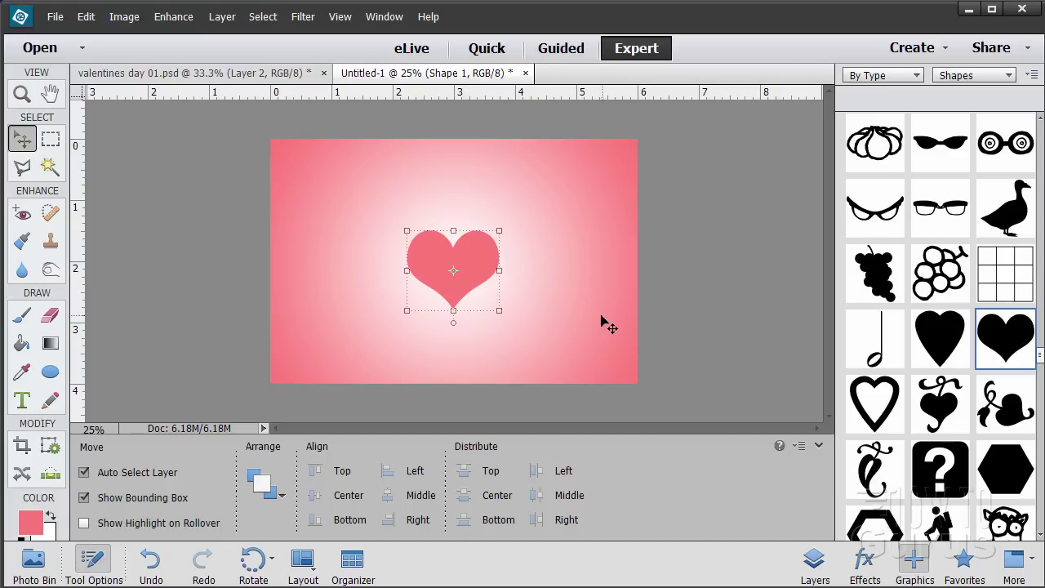
Duplicate the heart layer, move the copy to the upper right of the original and scale it down.
{"action": "left_click", "coordinate": [814, 562]}
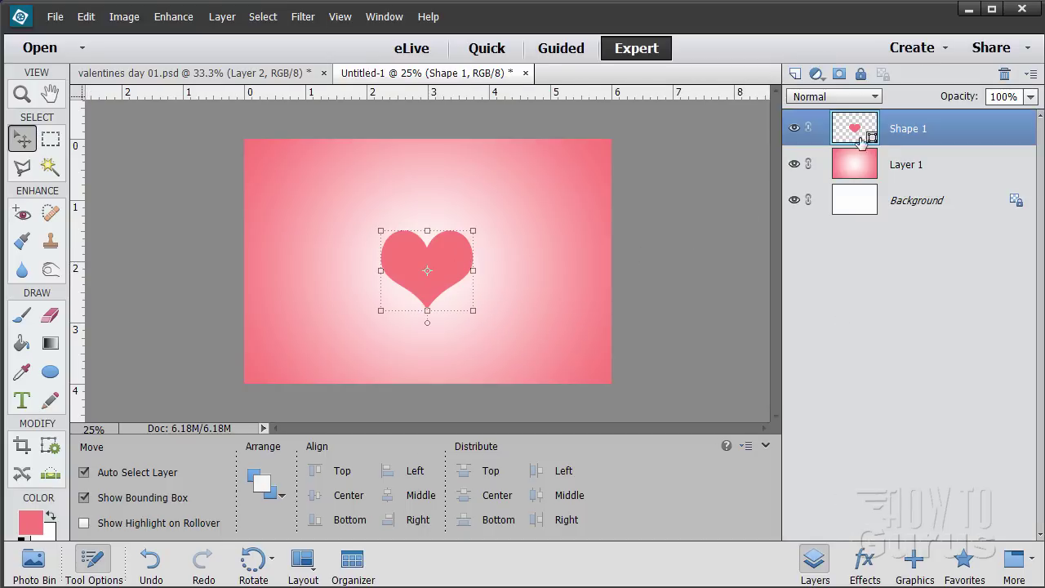
{"action": "left_click_drag", "start_coordinate": [891, 123], "coordinate": [796, 74]}
{"action": "left_click_drag", "start_coordinate": [451, 278], "coordinate": [544, 232]}
{"action": "left_click_drag", "start_coordinate": [568, 181], "coordinate": [531, 208]}
{"action": "left_click", "coordinate": [475, 270]}
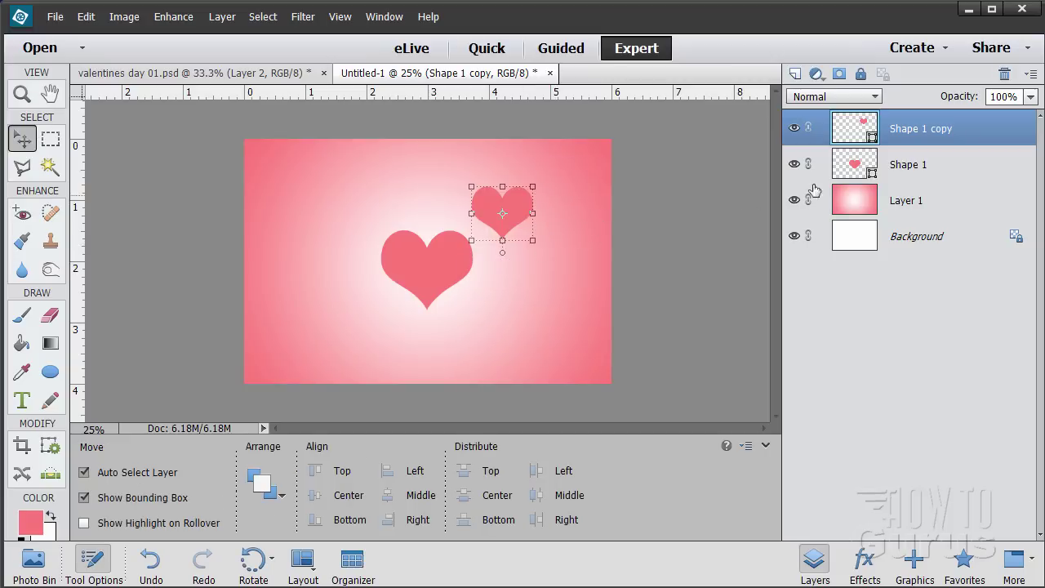
Duplicate the smaller heart, place the copy near the card's lower edge and scale it to 62.54% with proportions constrained.
{"action": "left_click_drag", "start_coordinate": [866, 133], "coordinate": [795, 74]}
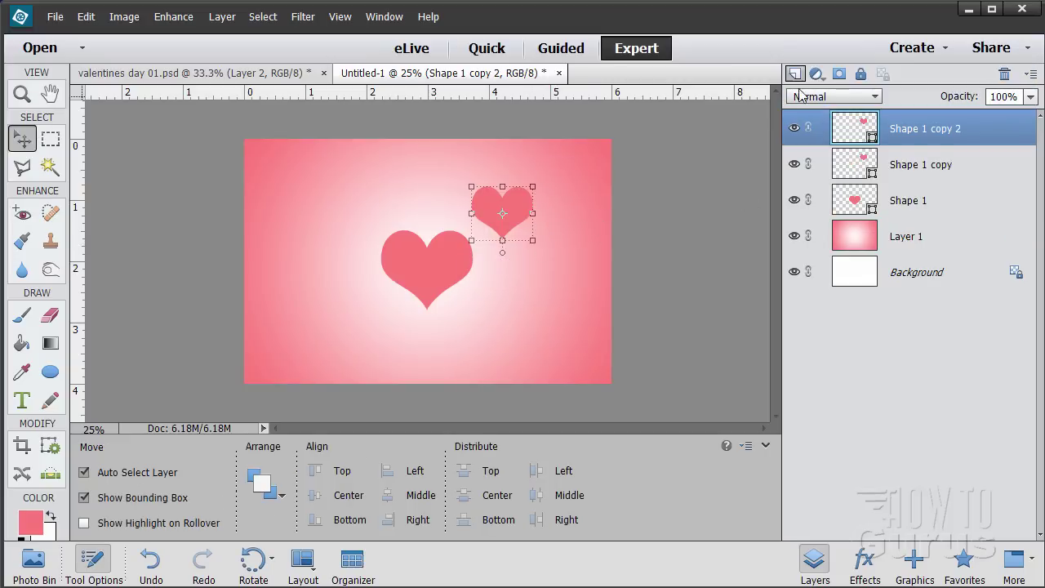
{"action": "left_click_drag", "start_coordinate": [515, 231], "coordinate": [485, 361]}
{"action": "left_click_drag", "start_coordinate": [509, 315], "coordinate": [487, 336]}
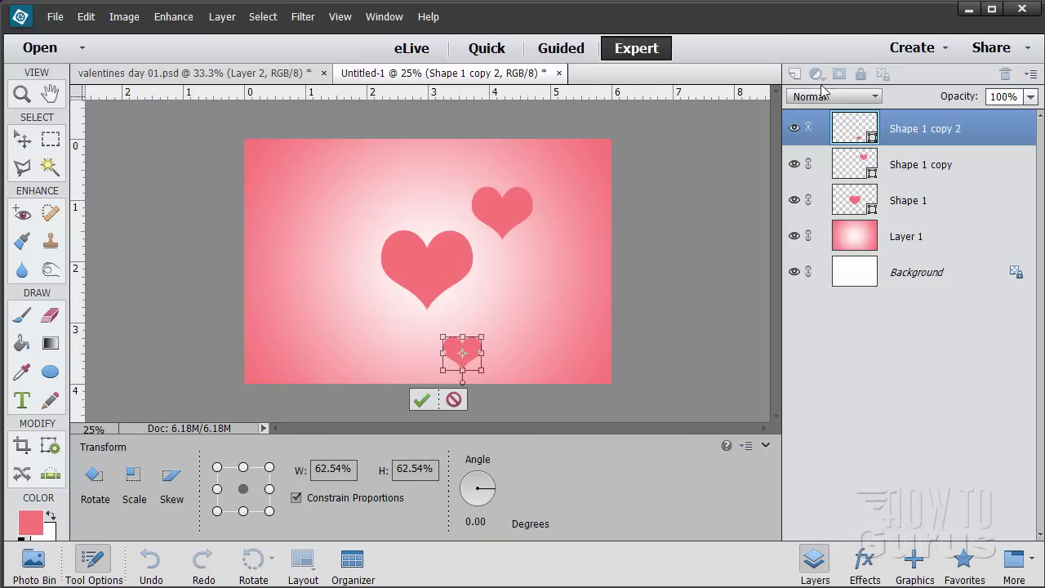
{"action": "left_click", "coordinate": [421, 400]}
Duplicate the smallest heart and move the copy to the right of the large heart, below the upper-right one.
{"action": "left_click_drag", "start_coordinate": [904, 128], "coordinate": [795, 75]}
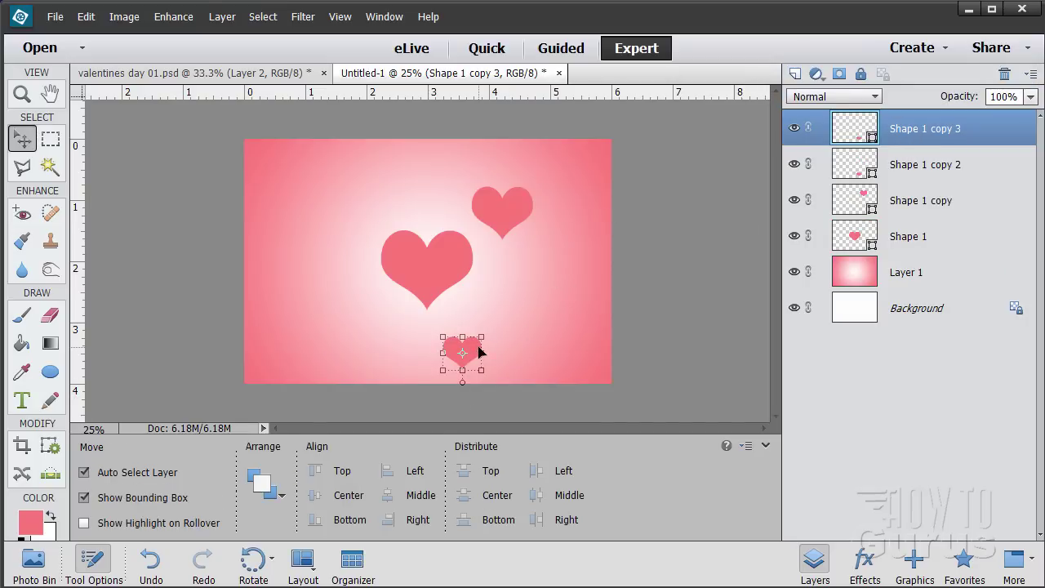
{"action": "left_click_drag", "start_coordinate": [481, 352], "coordinate": [562, 282]}
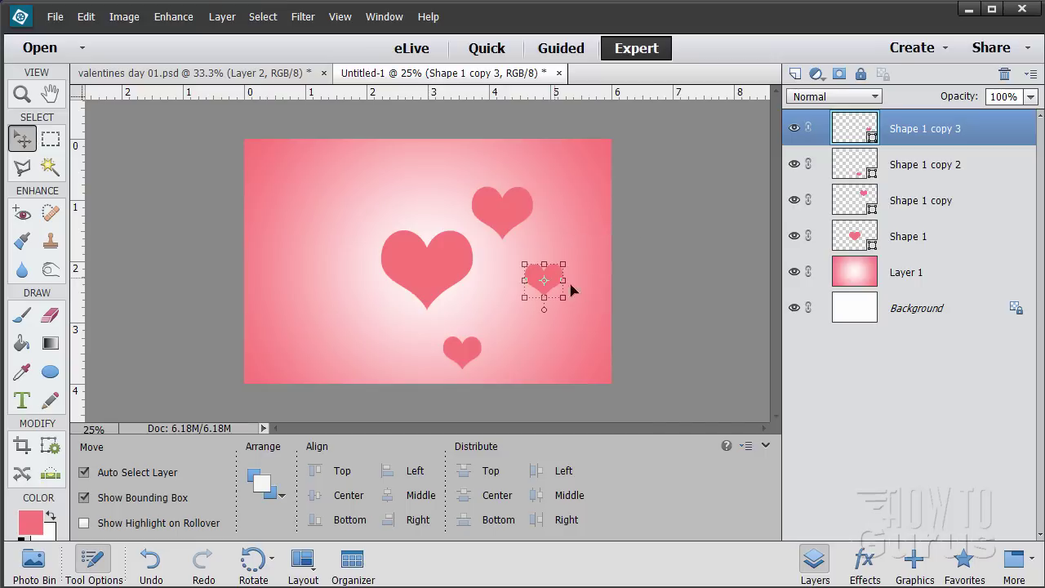
Duplicate the upper-right heart layer and move the copy to the upper left of the large heart.
{"action": "left_click", "coordinate": [846, 207]}
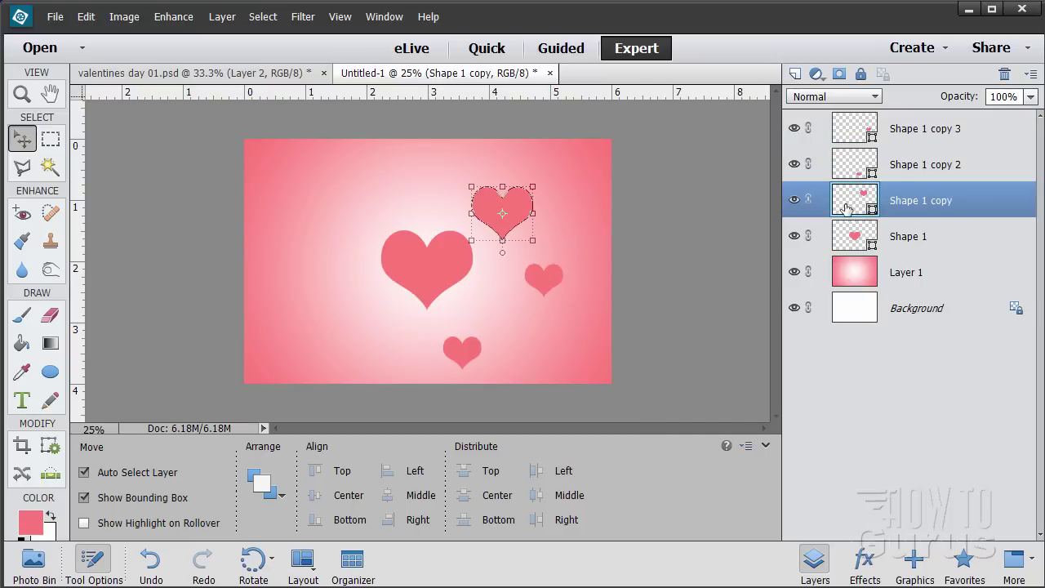
{"action": "left_click_drag", "start_coordinate": [846, 208], "coordinate": [796, 73]}
{"action": "left_click_drag", "start_coordinate": [504, 228], "coordinate": [343, 244]}
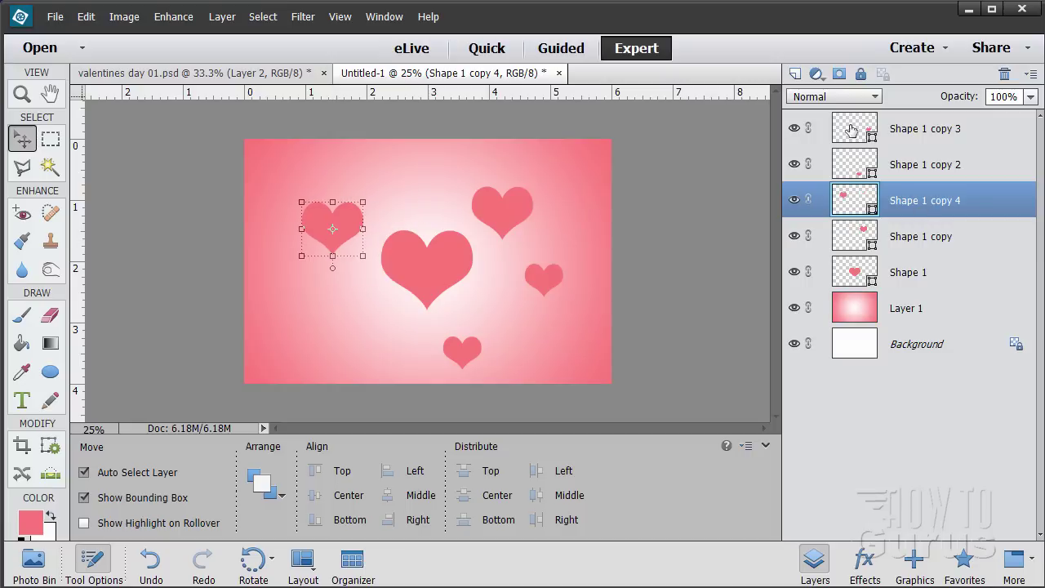
Merge the five heart shape layers, from Shape 1 to Shape 1 copy 3, into a single shape layer.
{"action": "left_click", "coordinate": [947, 137]}
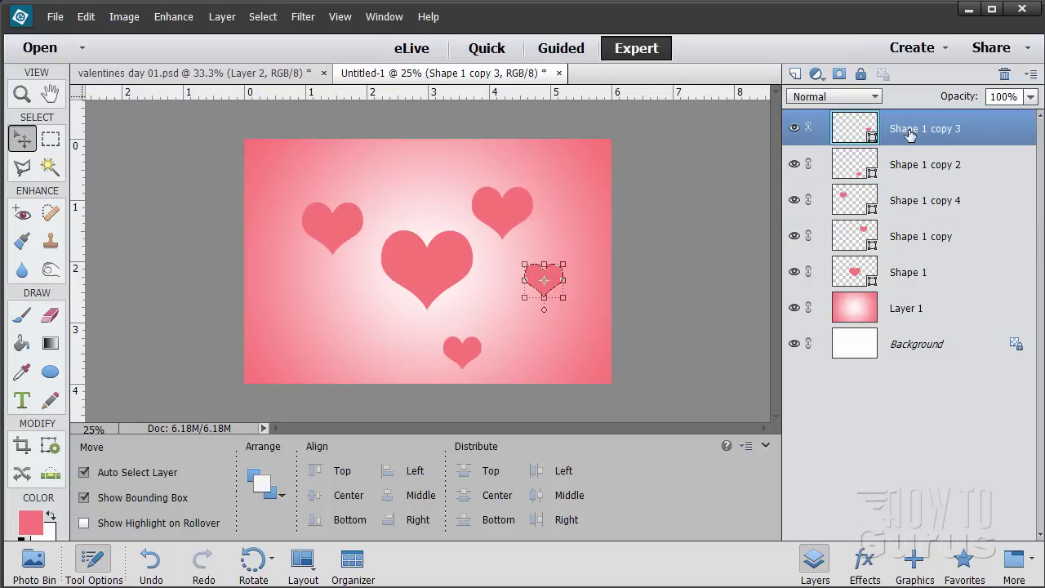
{"action": "left_click", "coordinate": [916, 280], "text": "shift"}
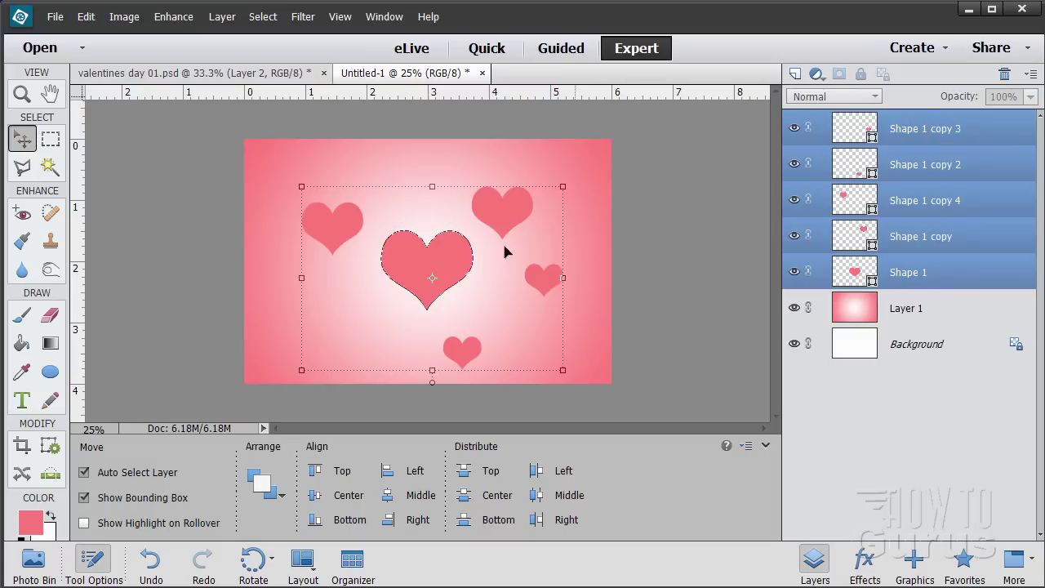
{"action": "right_click", "coordinate": [895, 197]}
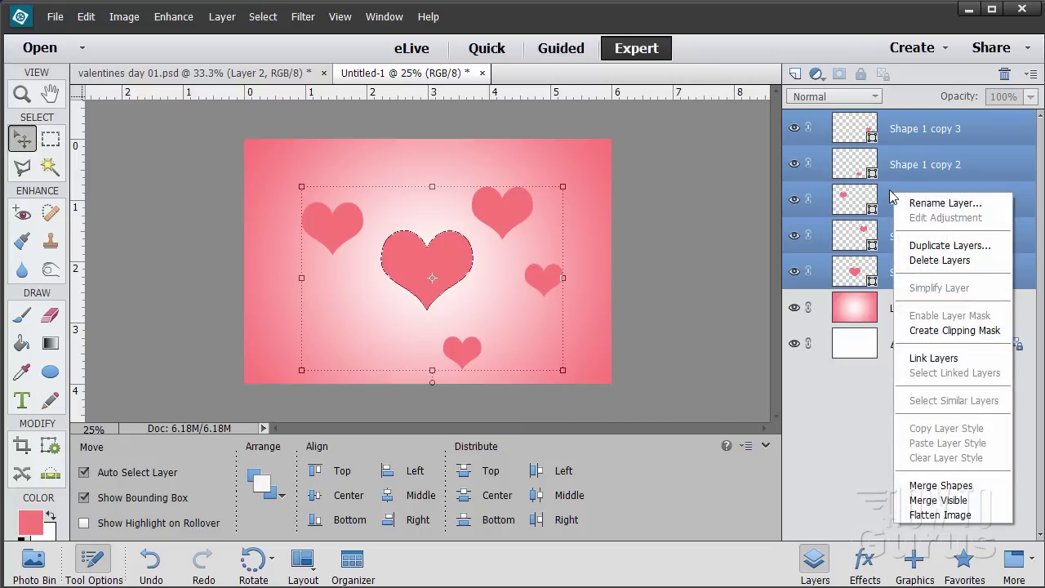
{"action": "left_click", "coordinate": [940, 487]}
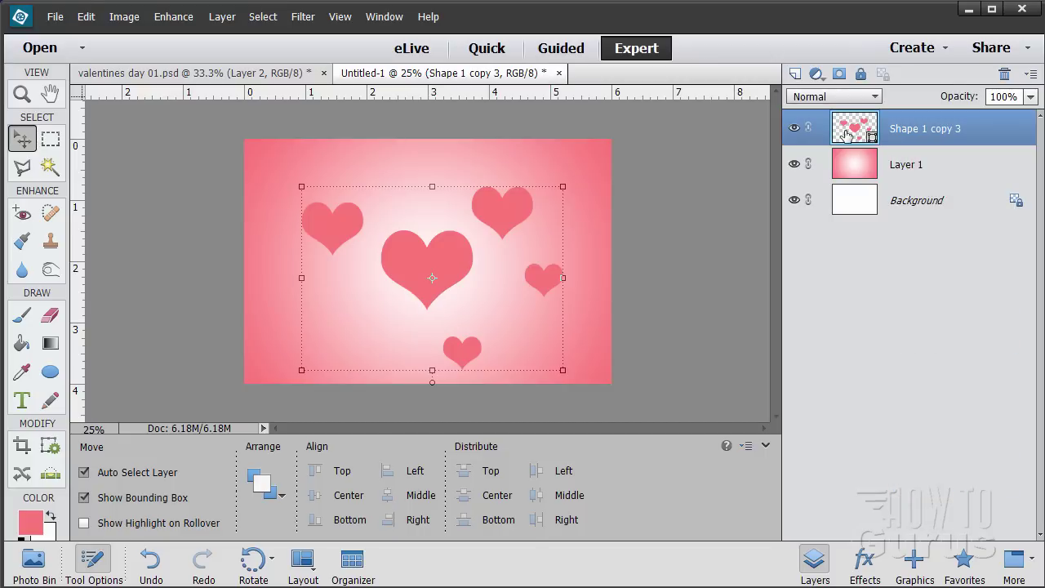
Duplicate the merged hearts layer and move the copy toward the card's upper-right corner.
{"action": "left_click_drag", "start_coordinate": [855, 135], "coordinate": [795, 74]}
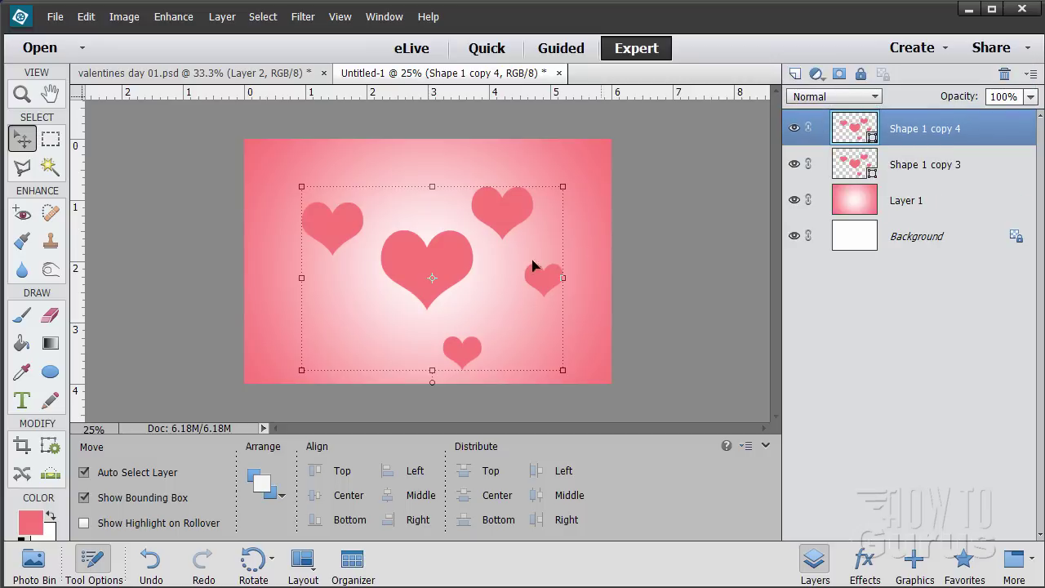
{"action": "left_click_drag", "start_coordinate": [456, 276], "coordinate": [558, 217]}
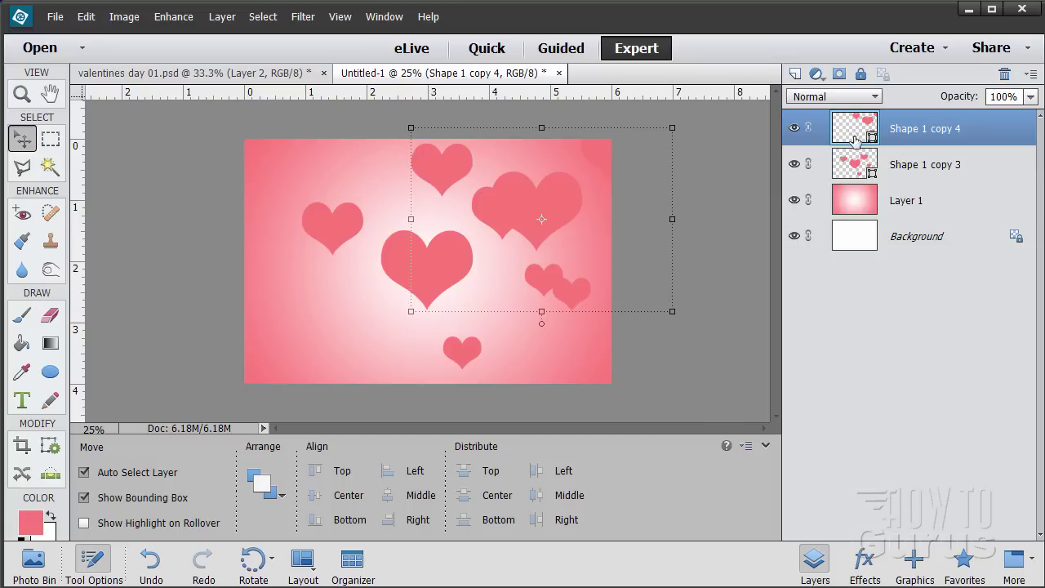
Duplicate the Shape 1 copy 3 hearts layer and move the copy toward the card's lower-left corner.
{"action": "left_click", "coordinate": [865, 168]}
{"action": "left_click_drag", "start_coordinate": [865, 173], "coordinate": [792, 73]}
{"action": "left_click_drag", "start_coordinate": [490, 287], "coordinate": [322, 352]}
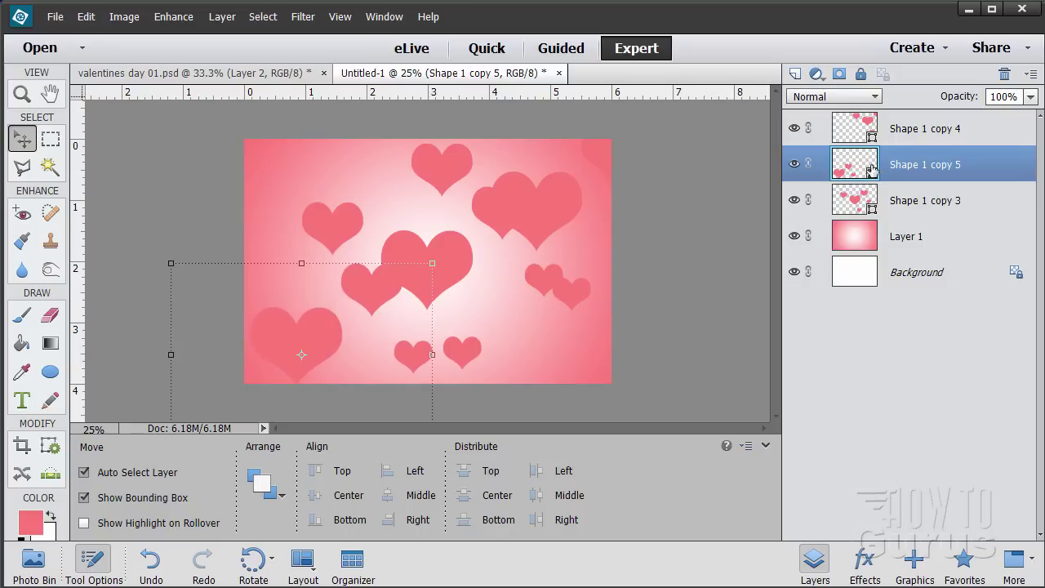
Duplicate the Shape 1 copy 3 hearts again, mirror the copy horizontally to -97.81% width and place it in the card's upper-left corner.
{"action": "left_click", "coordinate": [856, 205]}
{"action": "left_click_drag", "start_coordinate": [838, 187], "coordinate": [795, 74]}
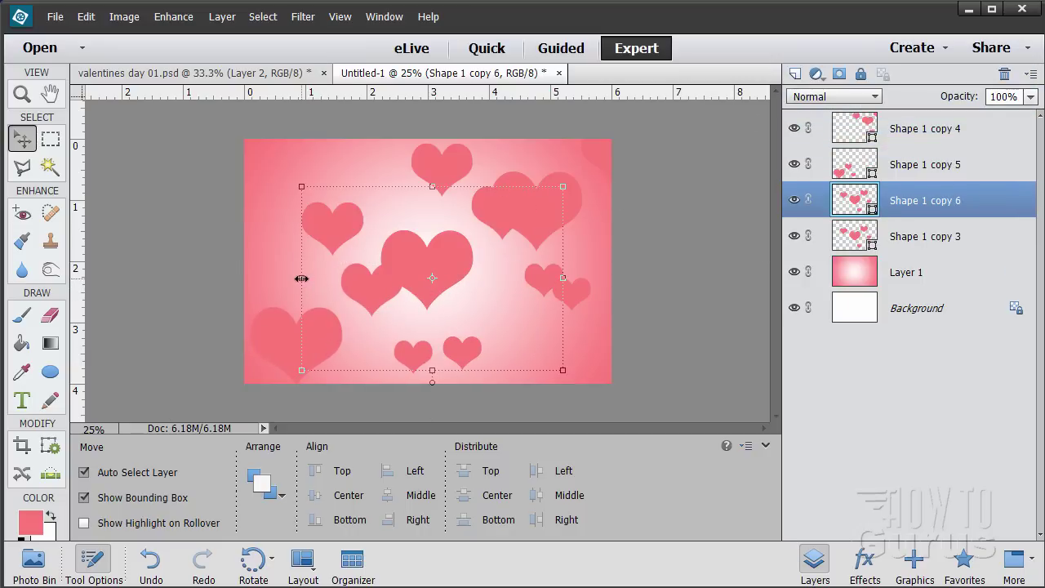
{"action": "left_click_drag", "start_coordinate": [301, 278], "coordinate": [821, 273]}
{"action": "left_click_drag", "start_coordinate": [670, 296], "coordinate": [275, 216]}
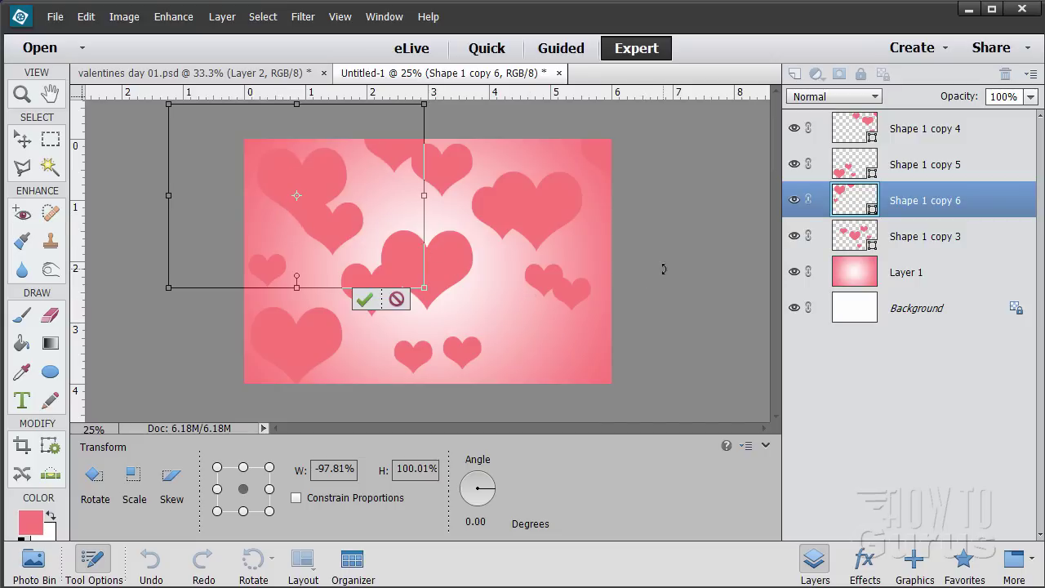
{"action": "left_click", "coordinate": [365, 298]}
Move the original merged hearts layer, Shape 1 copy 3, to the right and slightly down on the card.
{"action": "left_click", "coordinate": [457, 277]}
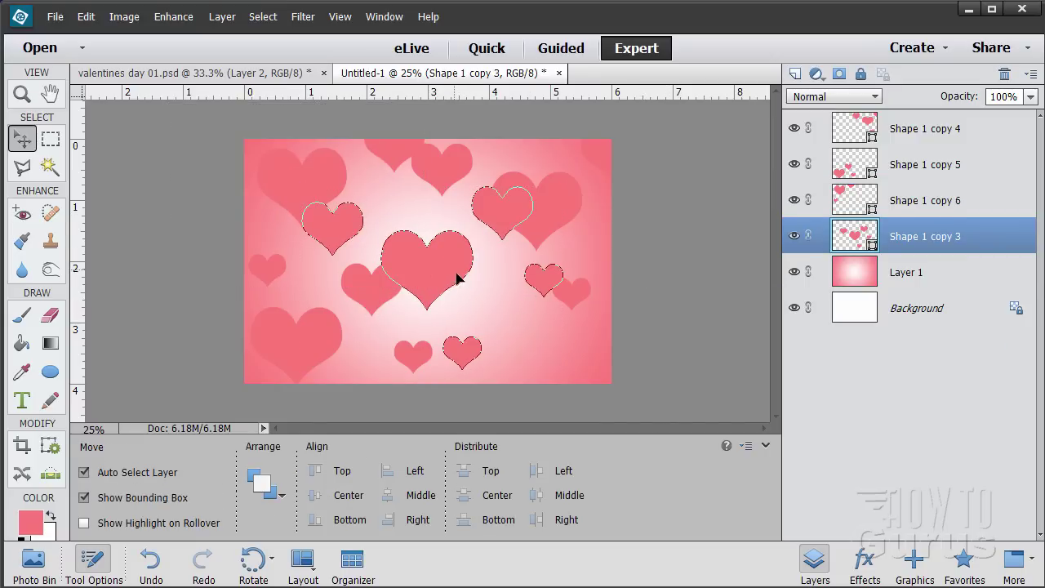
{"action": "left_click_drag", "start_coordinate": [458, 276], "coordinate": [511, 287]}
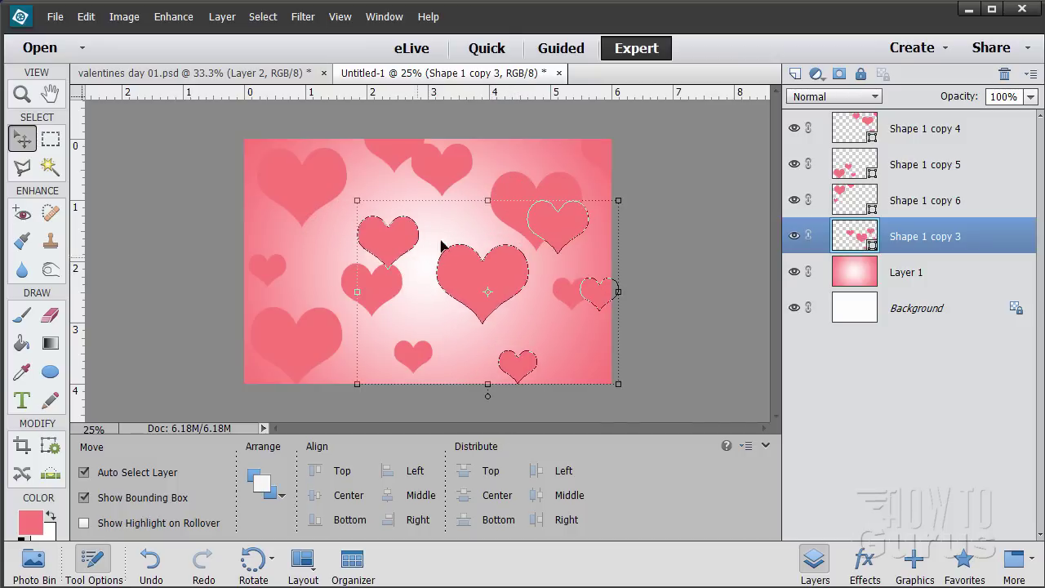
{"action": "left_click", "coordinate": [602, 178]}
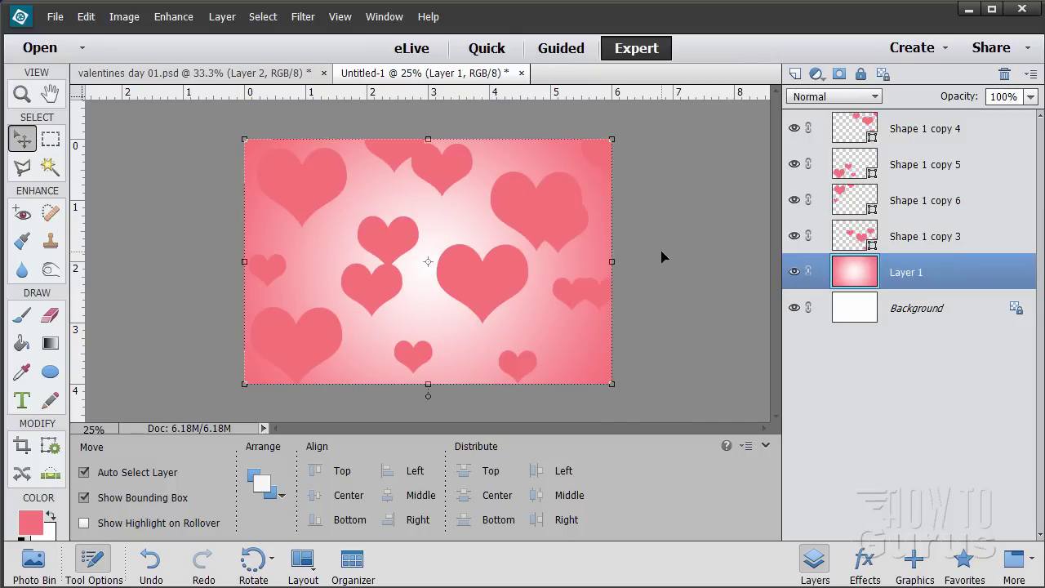
Set the opacity of the Shape 1 copy 3 layer to 50%.
{"action": "left_click", "coordinate": [951, 233]}
{"action": "left_click", "coordinate": [1029, 98]}
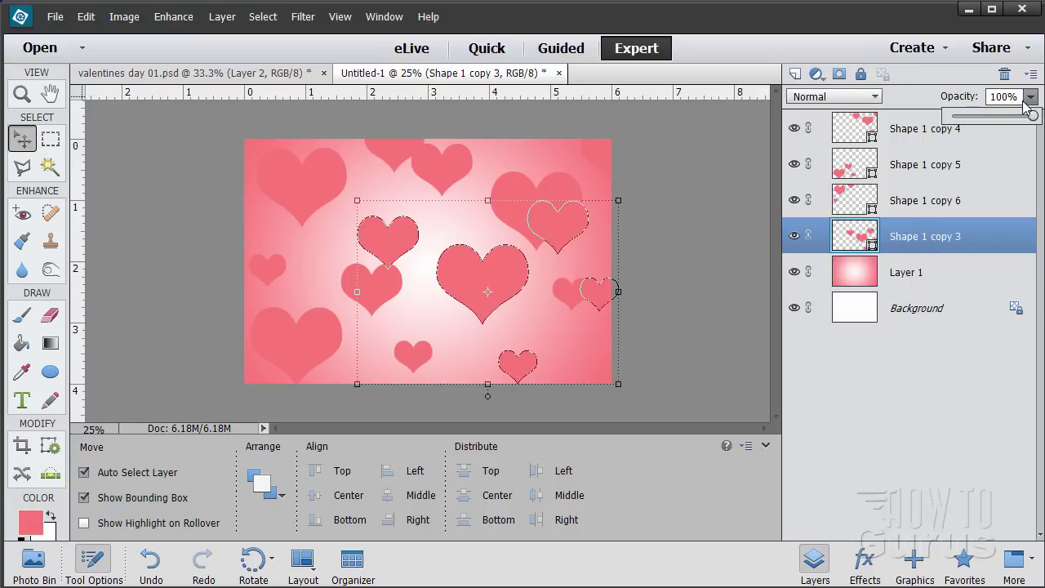
{"action": "left_click", "coordinate": [1024, 101]}
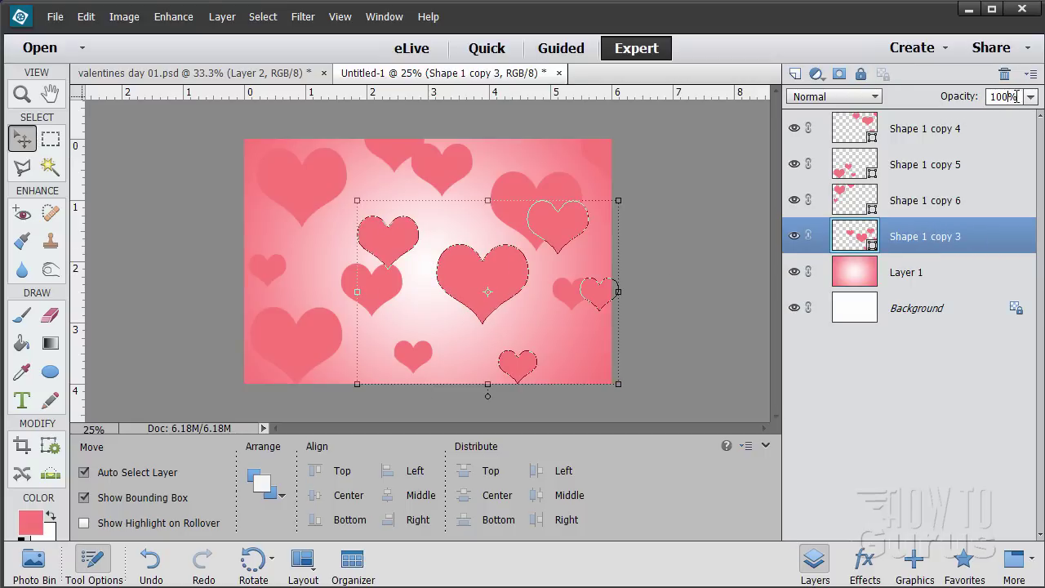
{"action": "left_click_drag", "start_coordinate": [1017, 96], "coordinate": [959, 96]}
{"action": "type", "text": "50"}
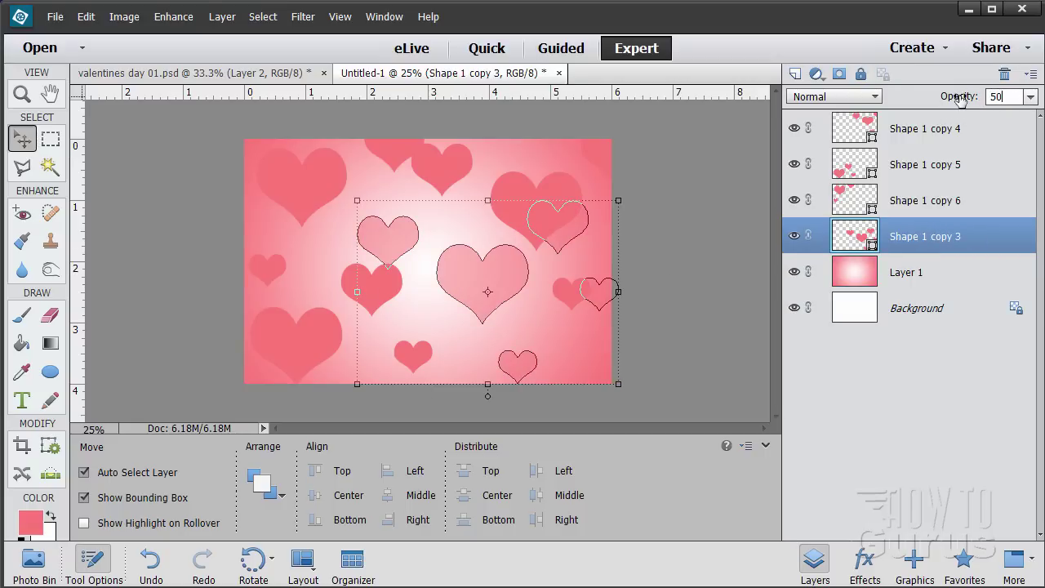
Set the opacity of the Shape 1 copy 6, Shape 1 copy 5 and Shape 1 copy 4 layers to 50% each.
{"action": "left_click", "coordinate": [961, 199]}
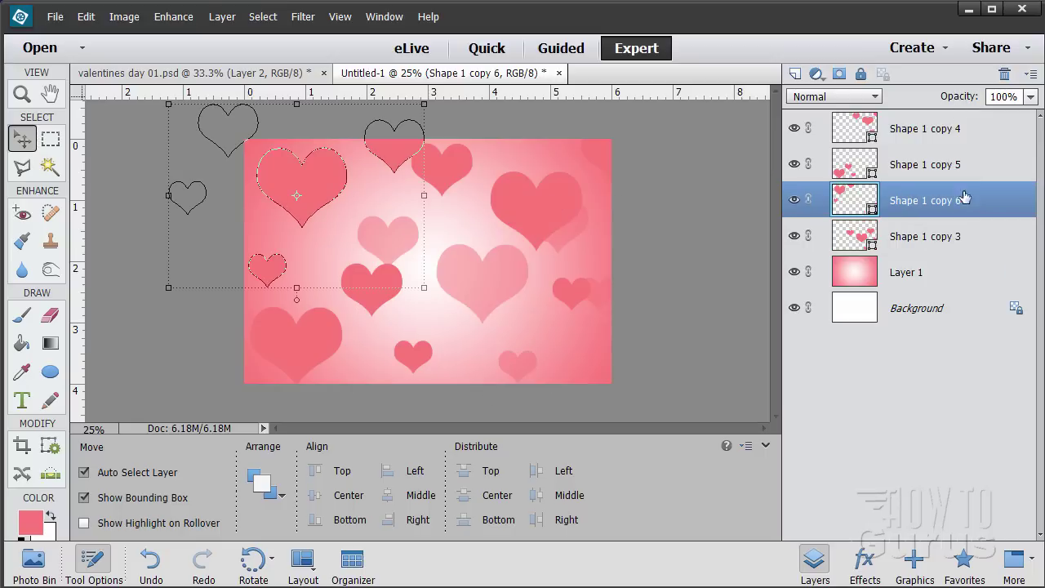
{"action": "double_click", "coordinate": [997, 97]}
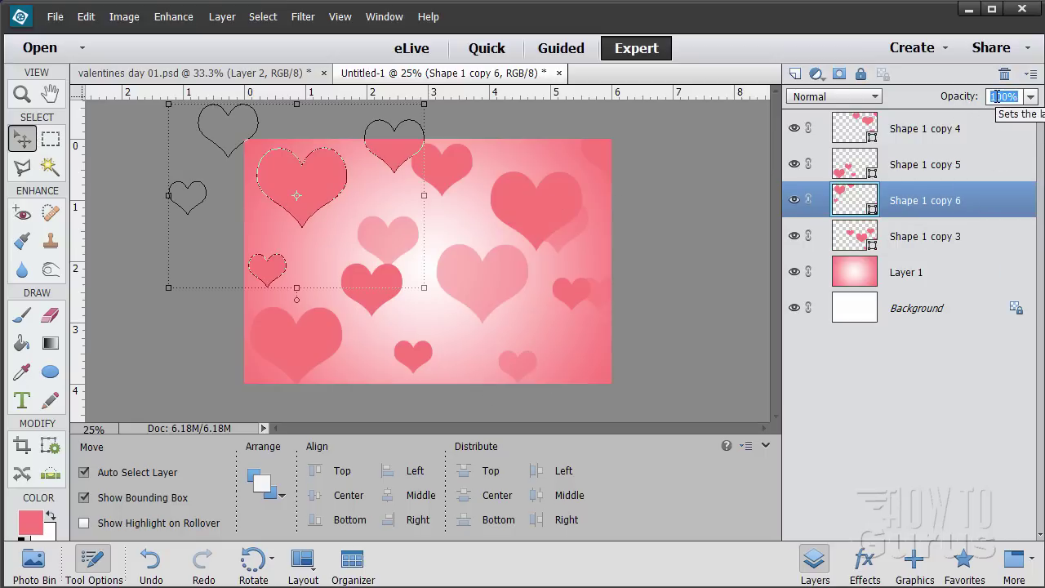
{"action": "type", "text": "50"}
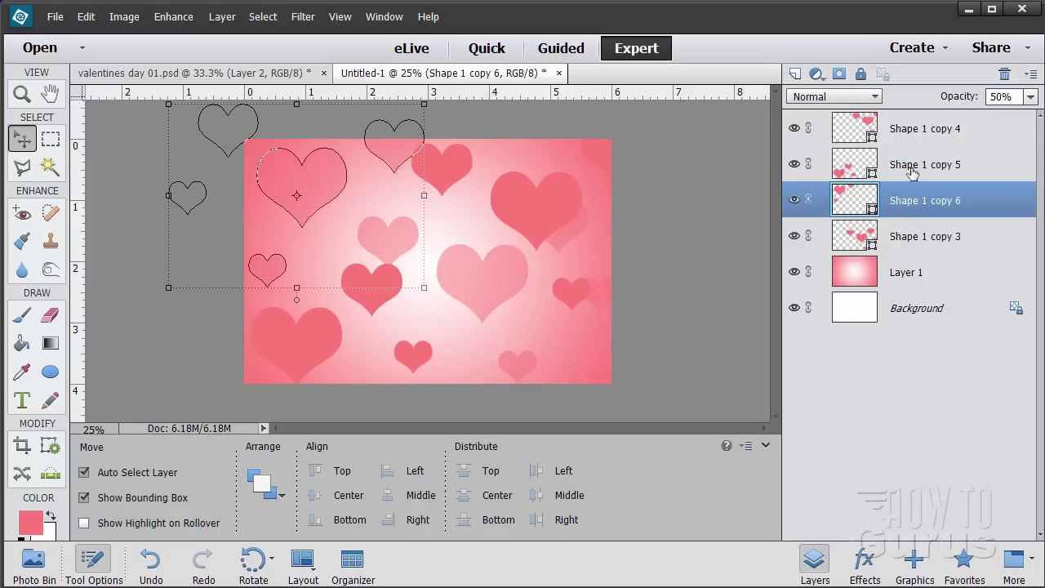
{"action": "left_click", "coordinate": [912, 168]}
{"action": "double_click", "coordinate": [1003, 97]}
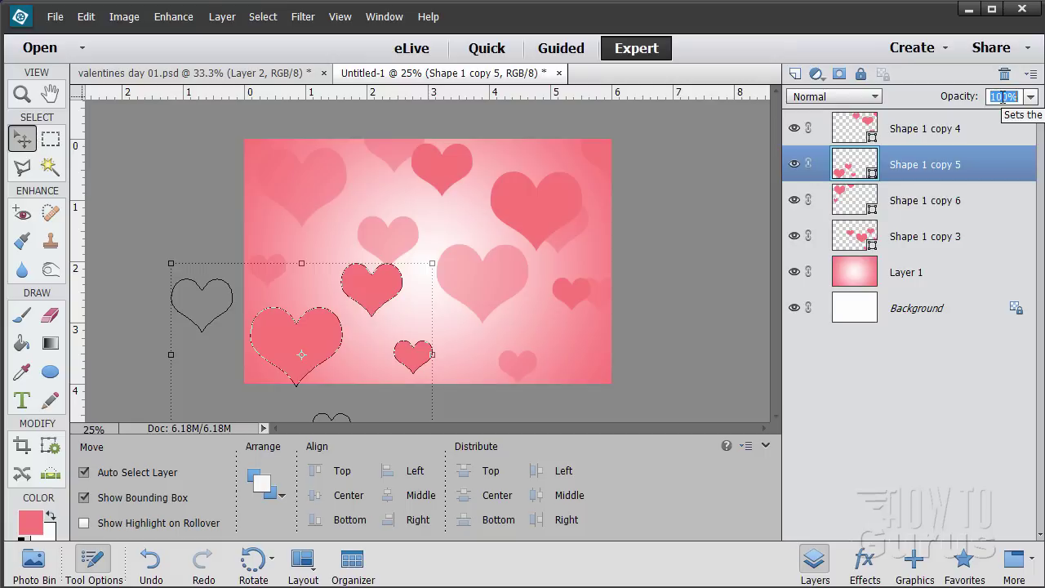
{"action": "type", "text": "50"}
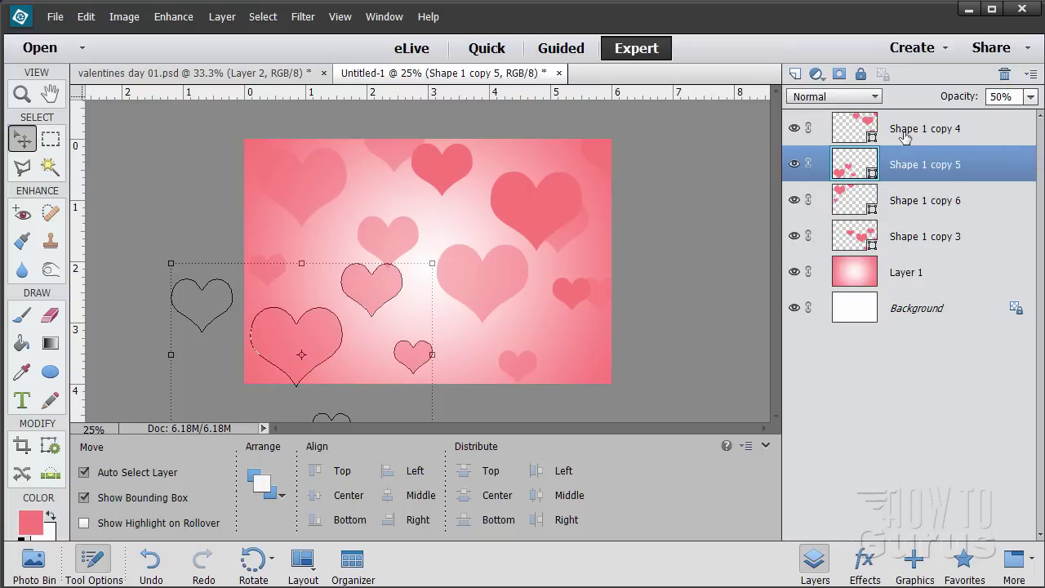
{"action": "left_click", "coordinate": [914, 135]}
{"action": "double_click", "coordinate": [1003, 97]}
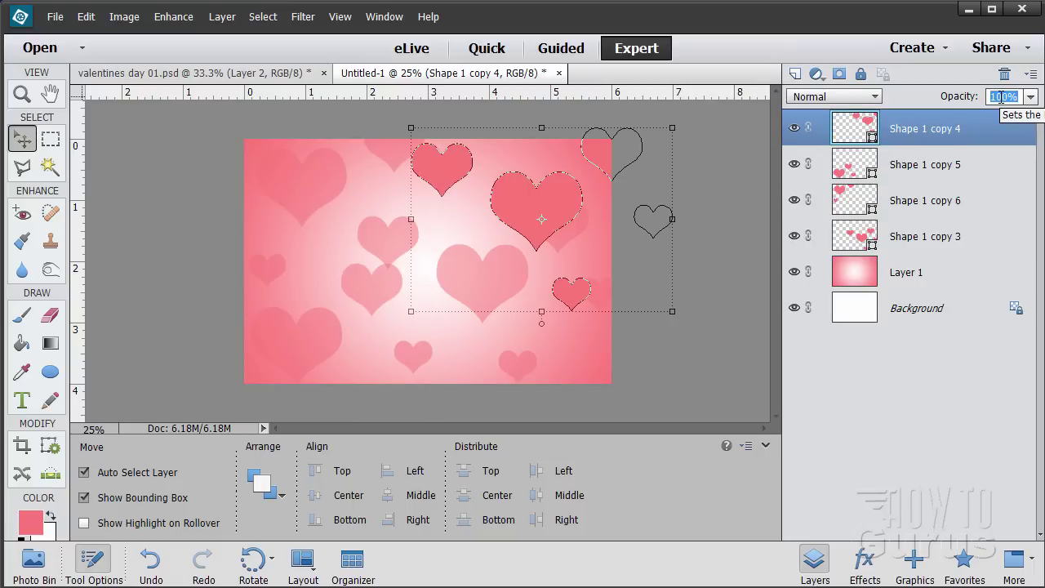
{"action": "type", "text": "50"}
{"action": "left_click", "coordinate": [684, 291]}
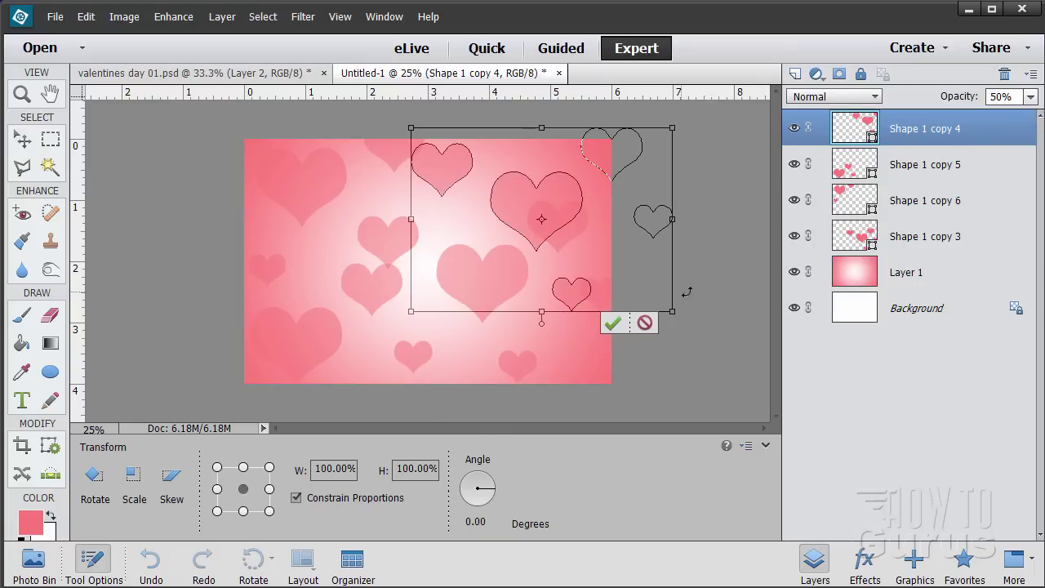
{"action": "left_click", "coordinate": [613, 324]}
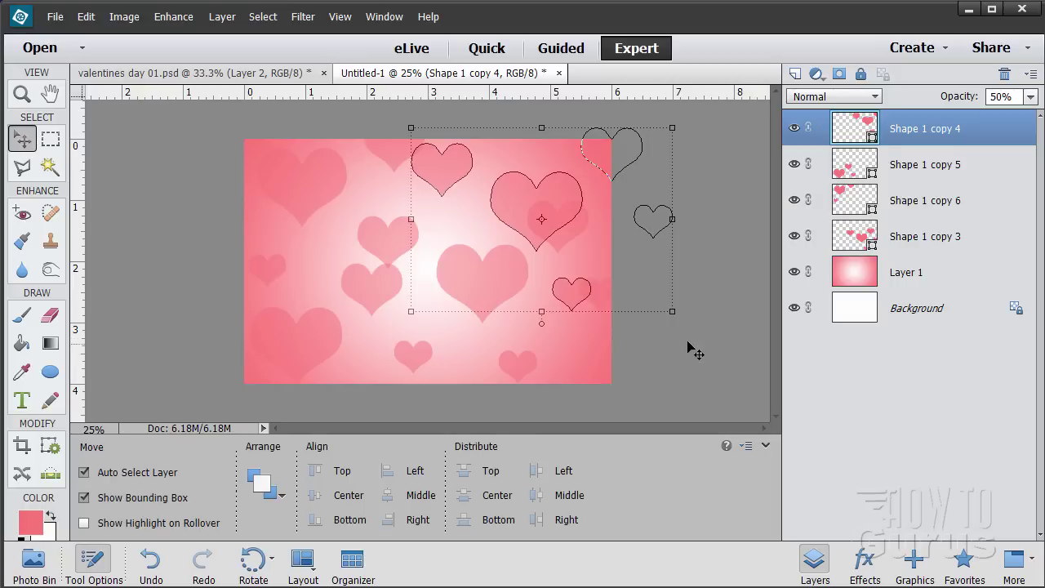
{"action": "left_click", "coordinate": [952, 310]}
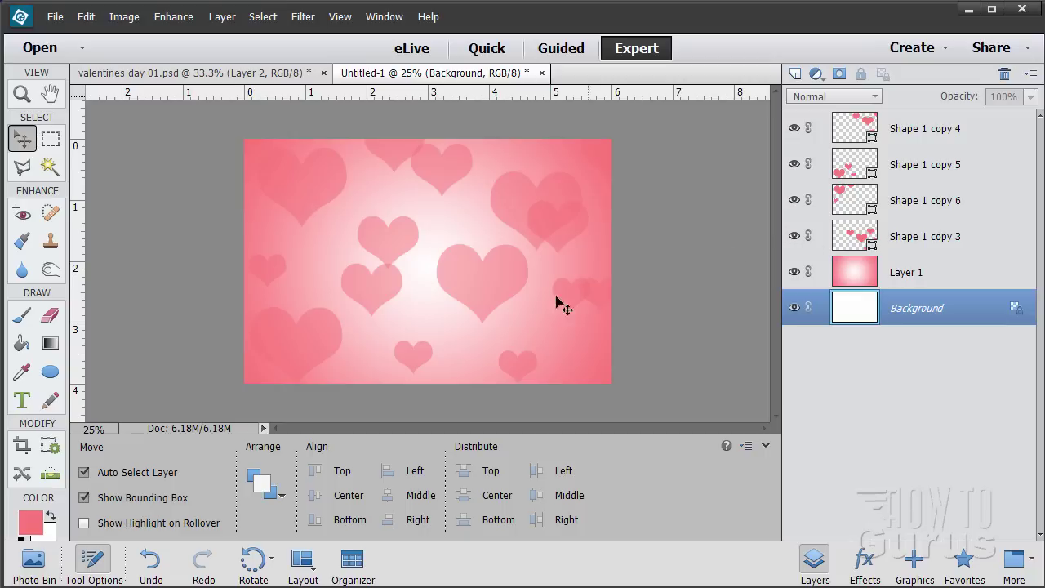
Reduce the opacity of the Shape 1 copy 3 hearts layer to 25%.
{"action": "left_click", "coordinate": [504, 281]}
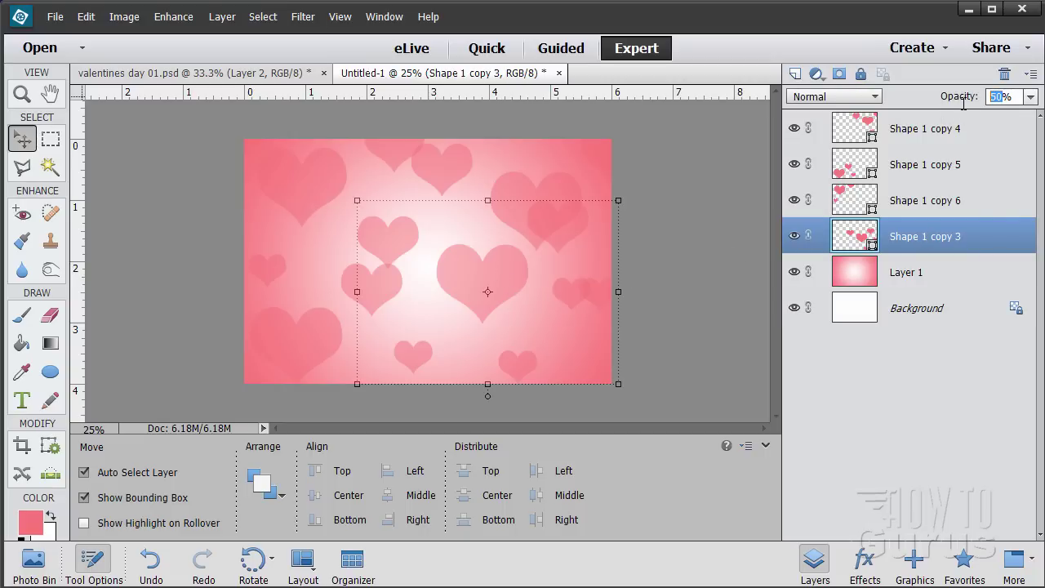
{"action": "type", "text": "25"}
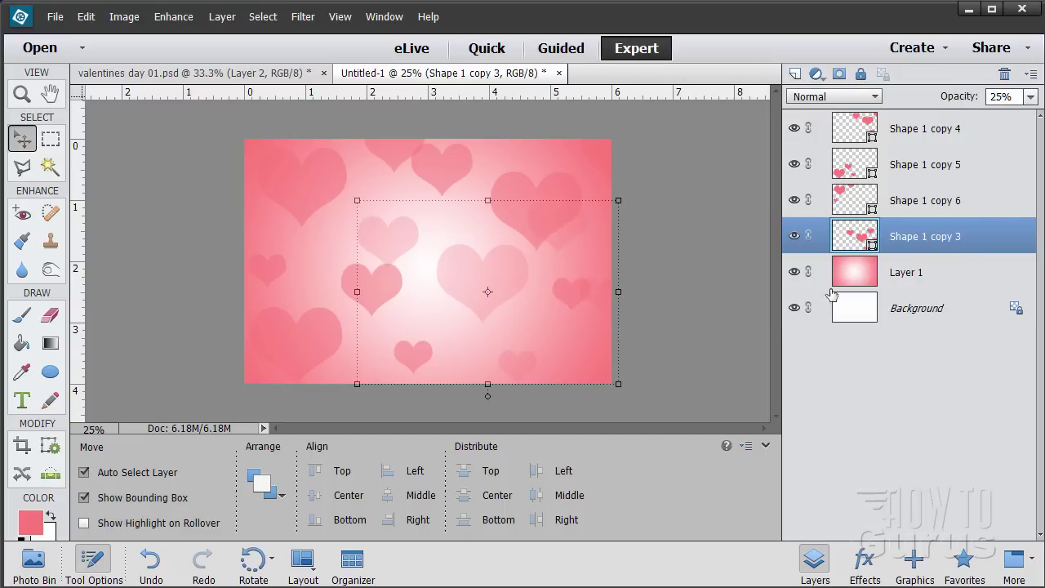
{"action": "left_click", "coordinate": [689, 286]}
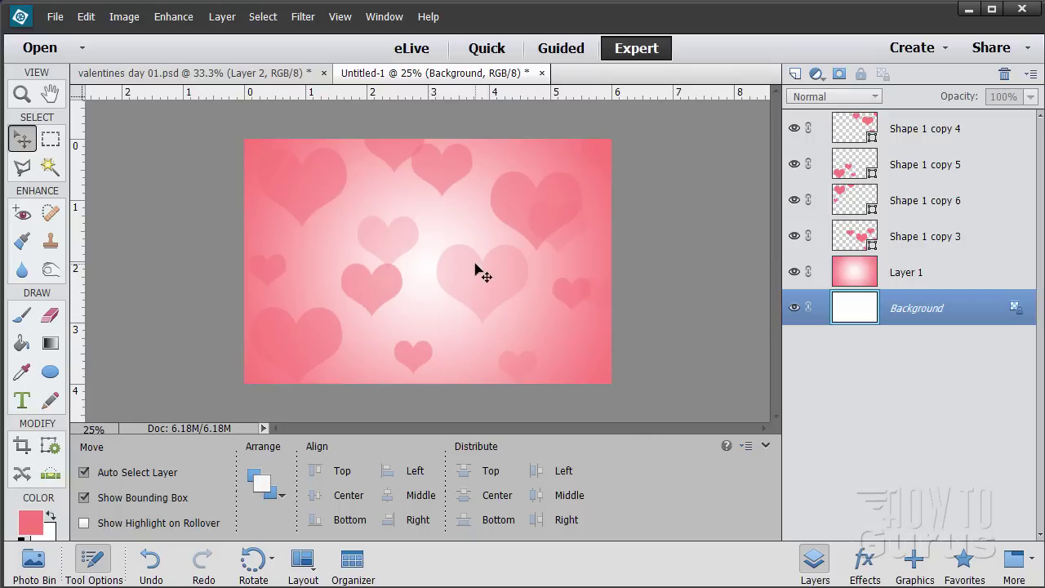
Shift the lower-left hearts group slightly up and the upper-right hearts group slightly to the left.
{"action": "left_click_drag", "start_coordinate": [391, 296], "coordinate": [400, 274]}
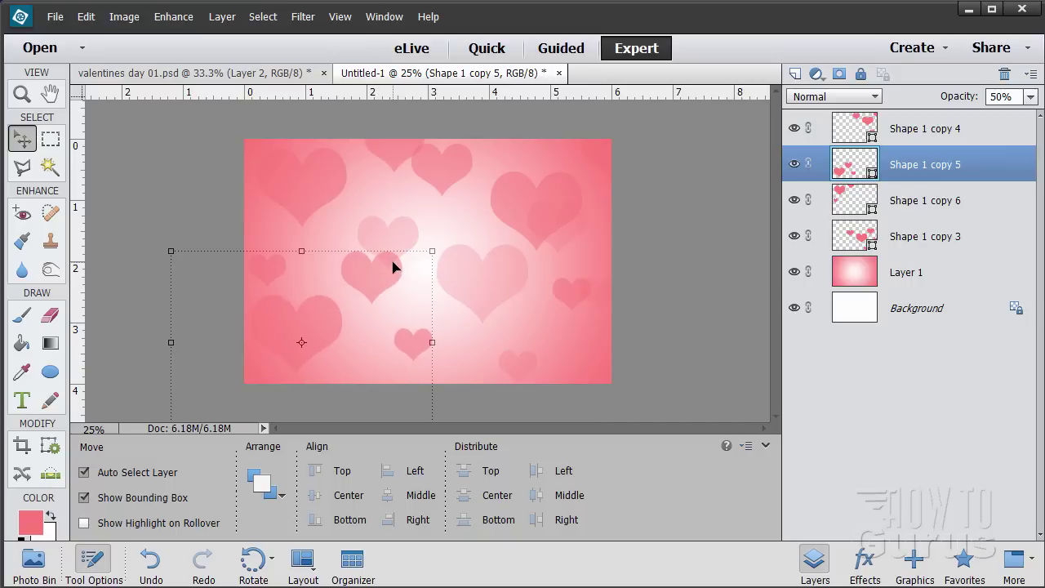
{"action": "left_click", "coordinate": [665, 233]}
{"action": "left_click_drag", "start_coordinate": [446, 181], "coordinate": [436, 178]}
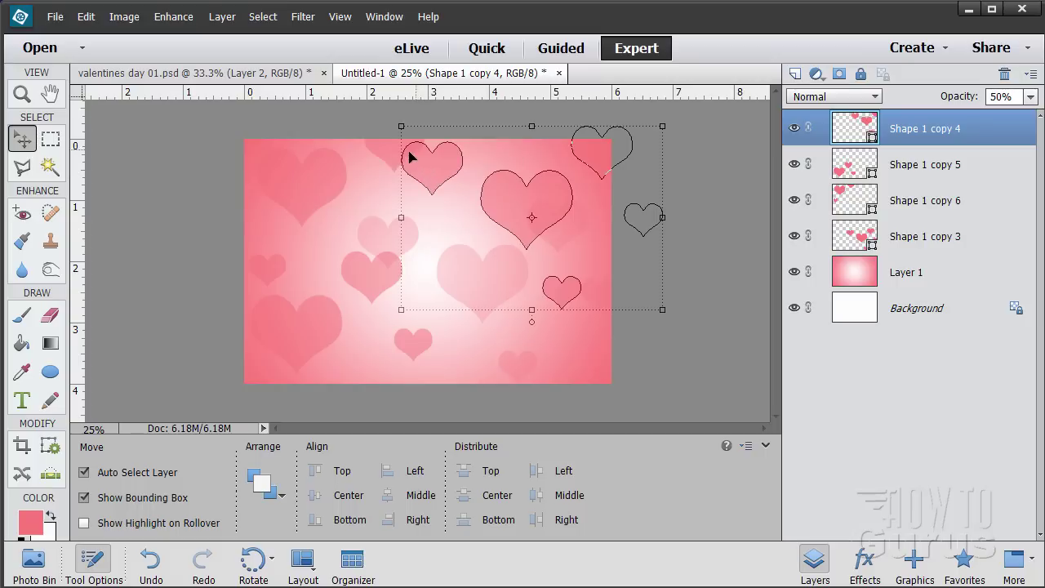
{"action": "left_click", "coordinate": [356, 201]}
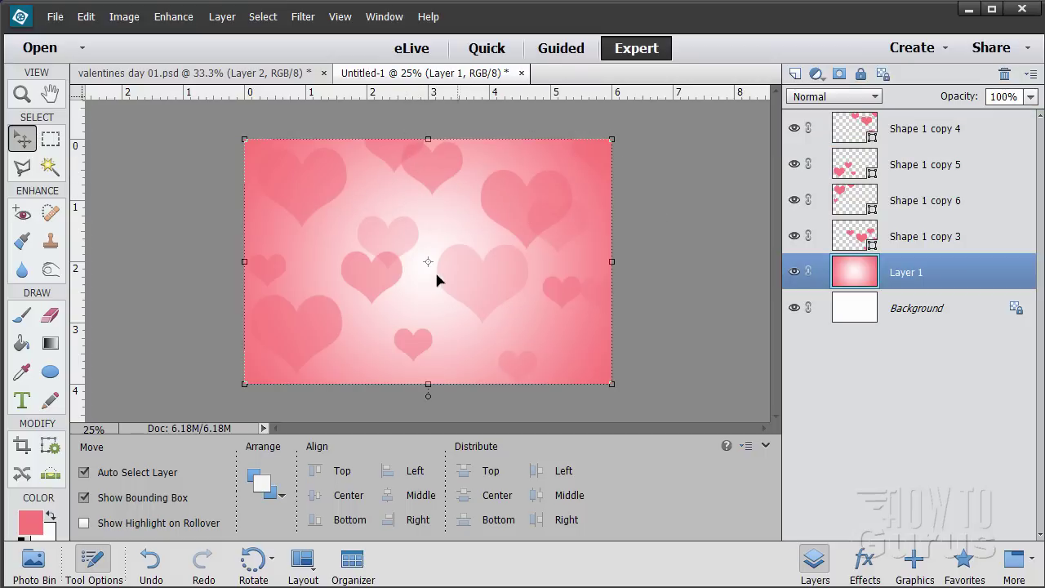
{"action": "left_click", "coordinate": [639, 272]}
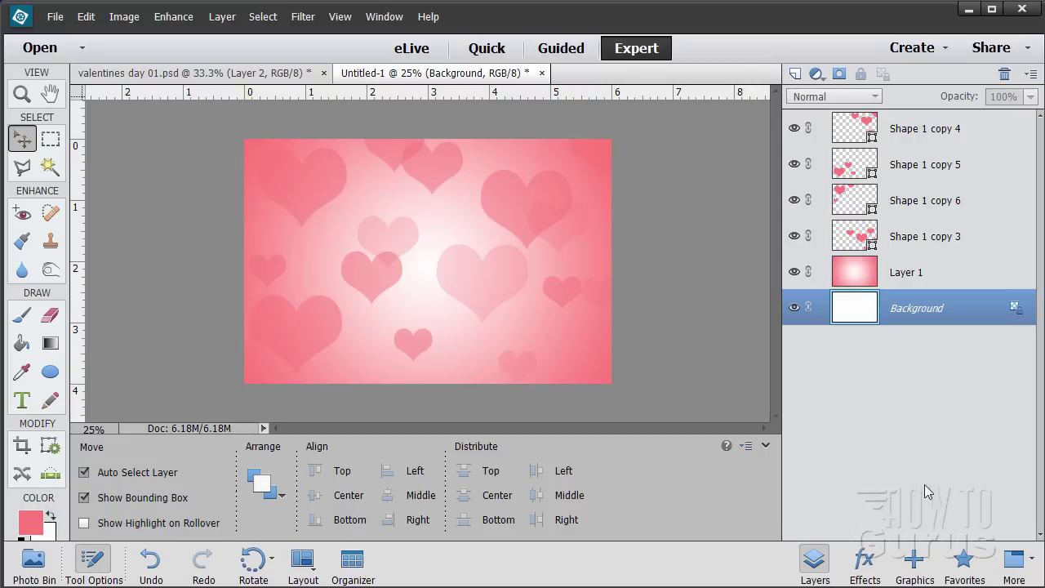
Apply the dark red draped-fabric background from the Backgrounds graphics library to the Background layer.
{"action": "left_click", "coordinate": [914, 561]}
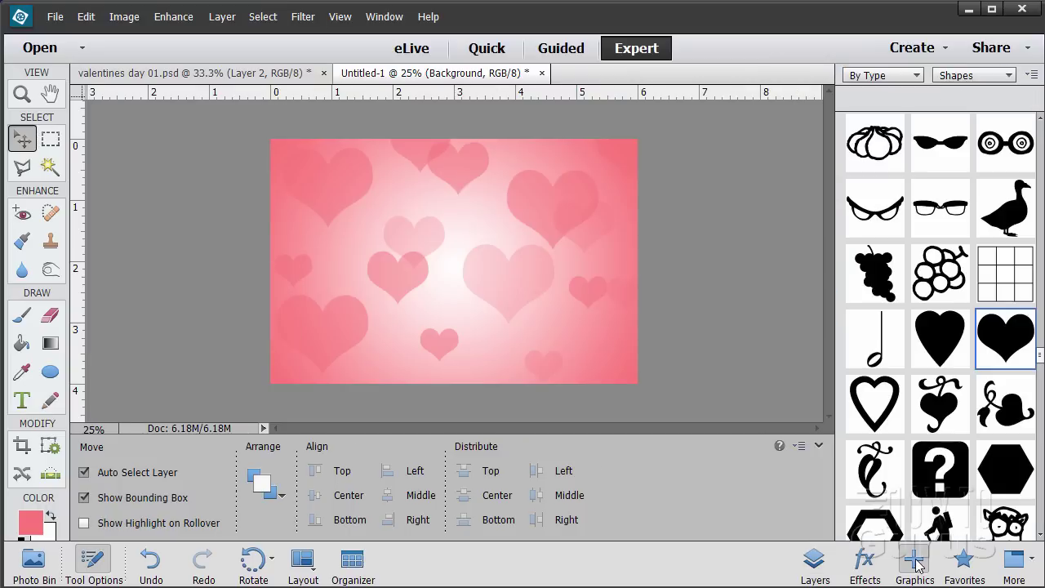
{"action": "left_click", "coordinate": [952, 76]}
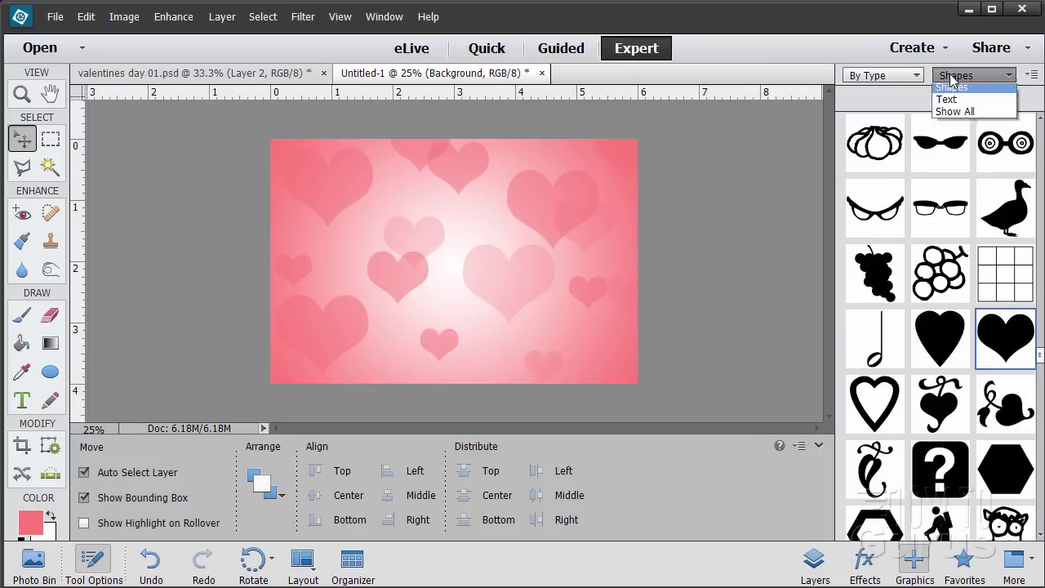
{"action": "left_click", "coordinate": [957, 90]}
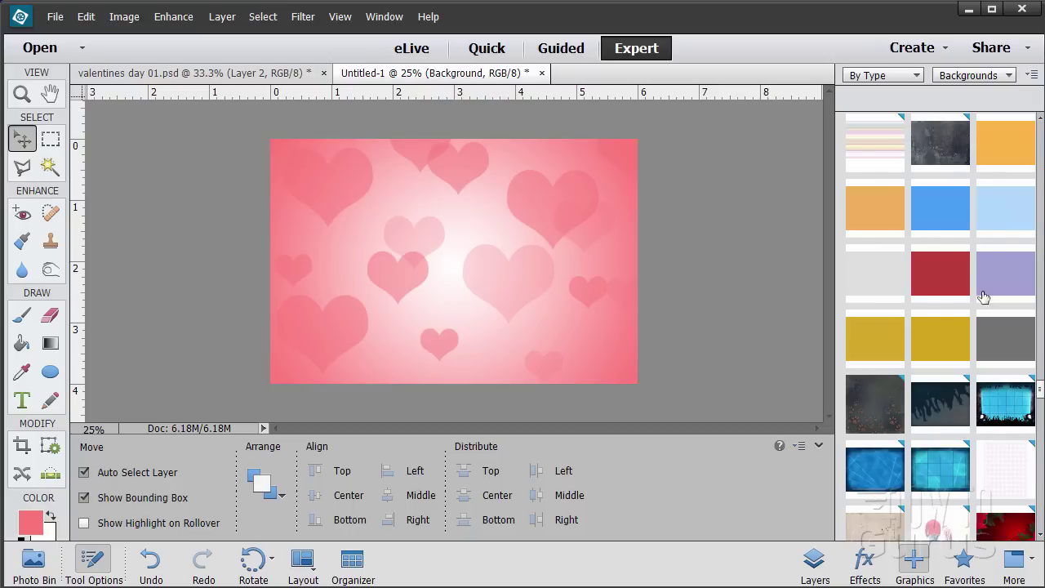
{"action": "scroll", "coordinate": [992, 412], "scroll_direction": "down", "scroll_amount": 2}
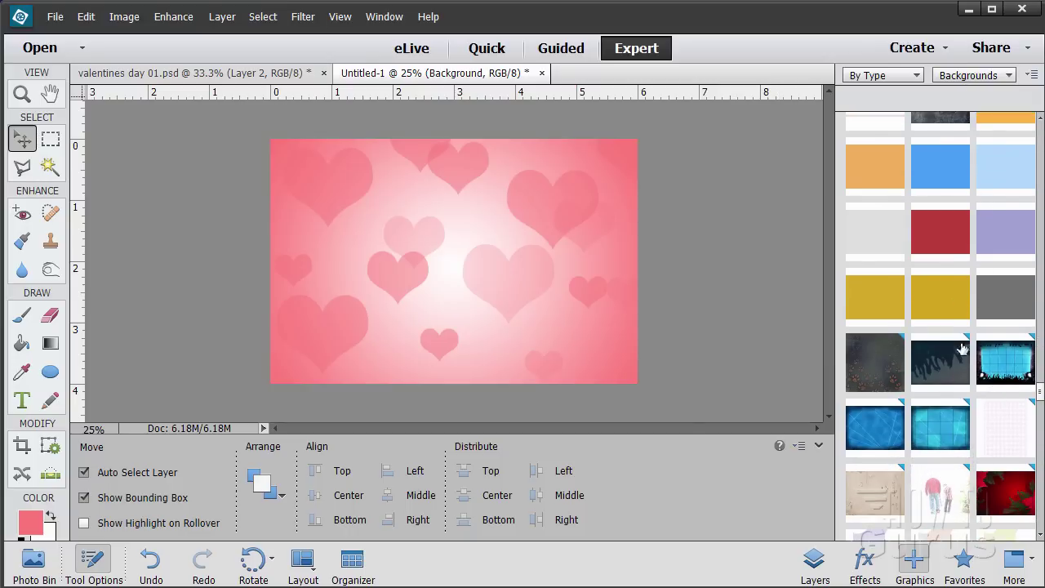
{"action": "scroll", "coordinate": [947, 339], "scroll_direction": "down", "scroll_amount": 2}
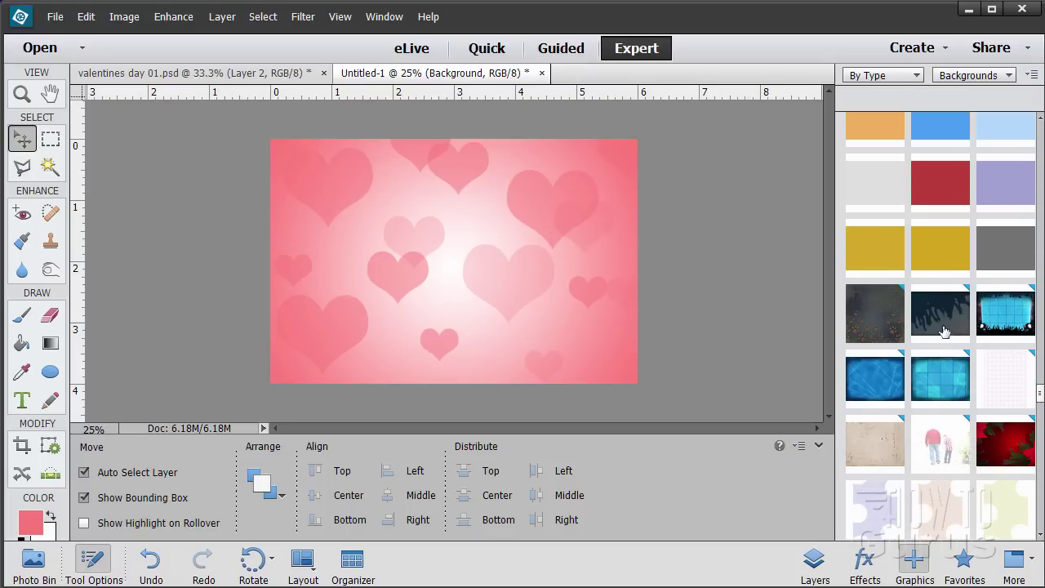
{"action": "scroll", "coordinate": [945, 331], "scroll_direction": "down", "scroll_amount": 10}
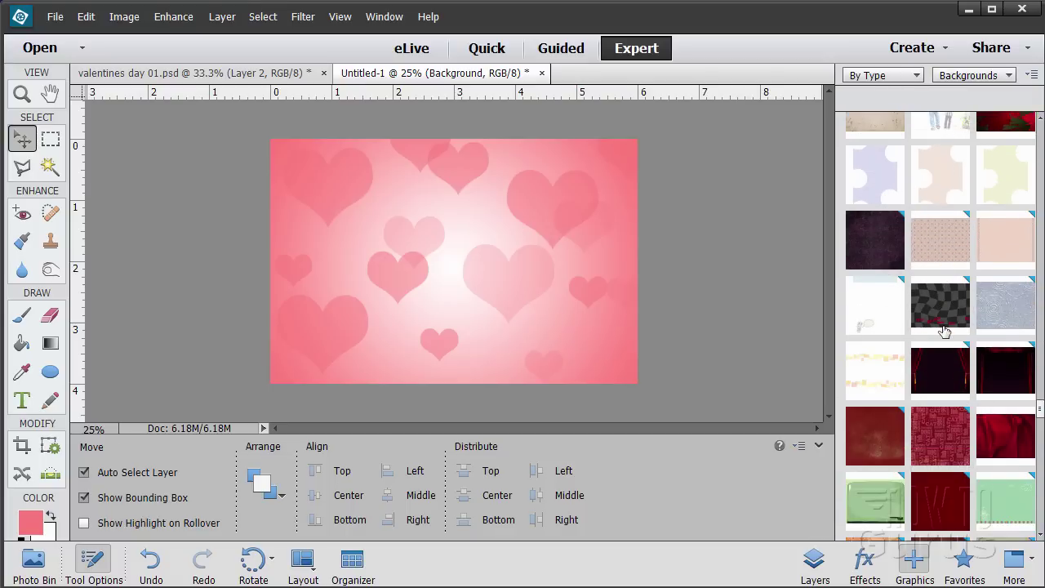
{"action": "scroll", "coordinate": [945, 332], "scroll_direction": "down", "scroll_amount": 1}
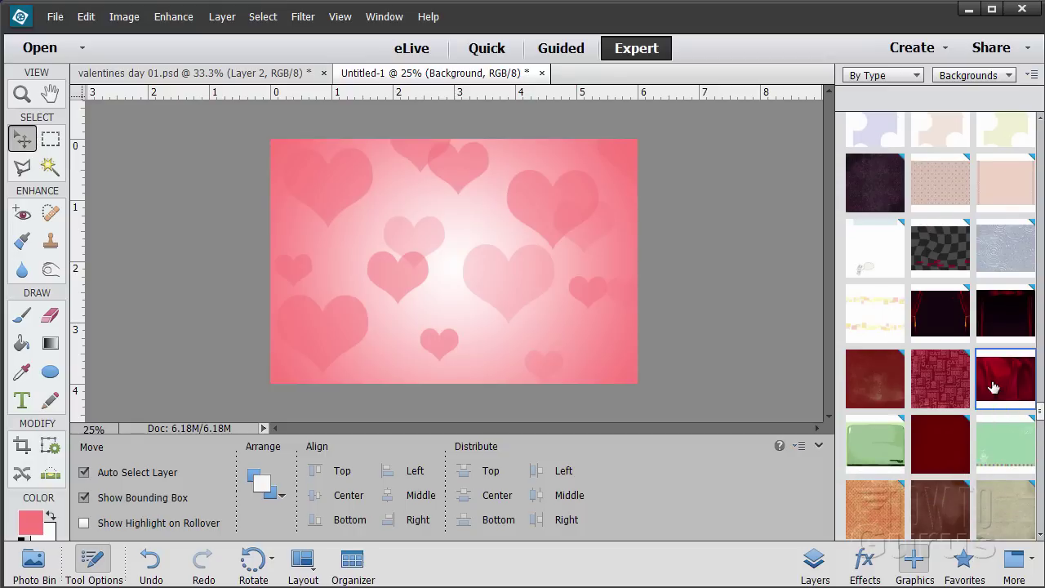
{"action": "double_click", "coordinate": [996, 381]}
Duplicate the red fabric Background layer and rename the copy as ribbon.
{"action": "left_click", "coordinate": [814, 561]}
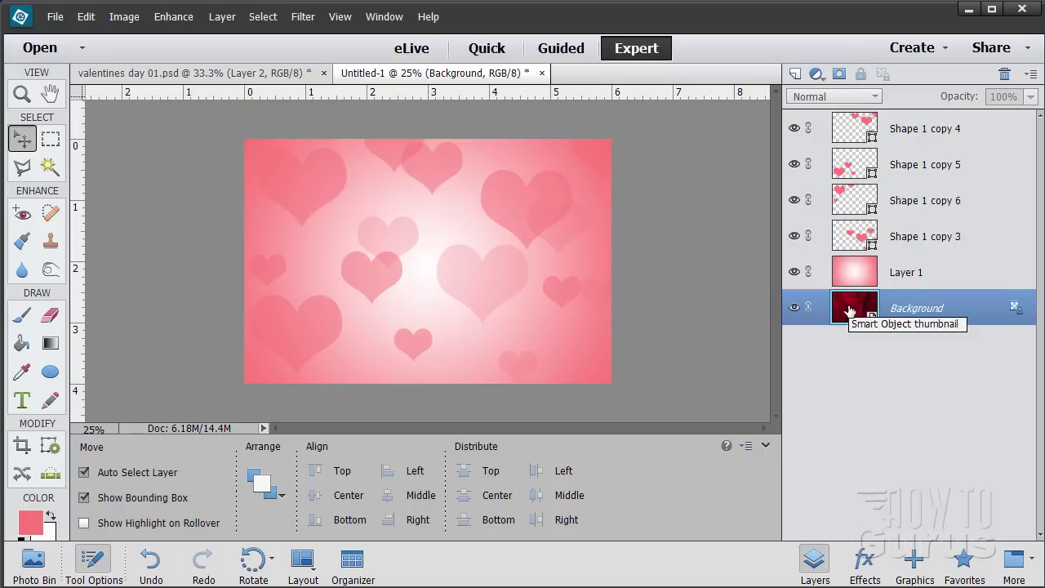
{"action": "left_click_drag", "start_coordinate": [862, 311], "coordinate": [800, 74]}
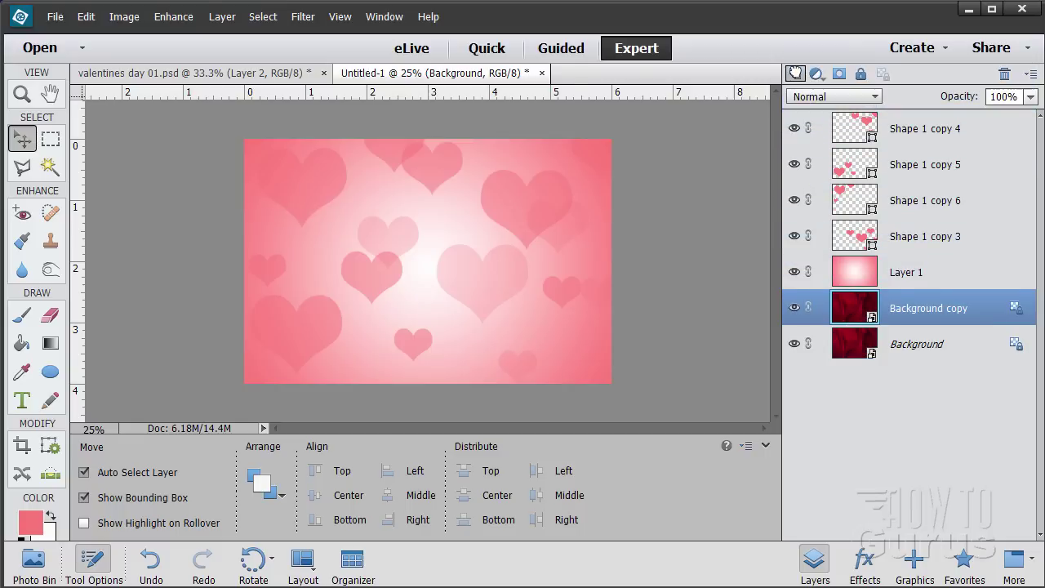
{"action": "double_click", "coordinate": [914, 309]}
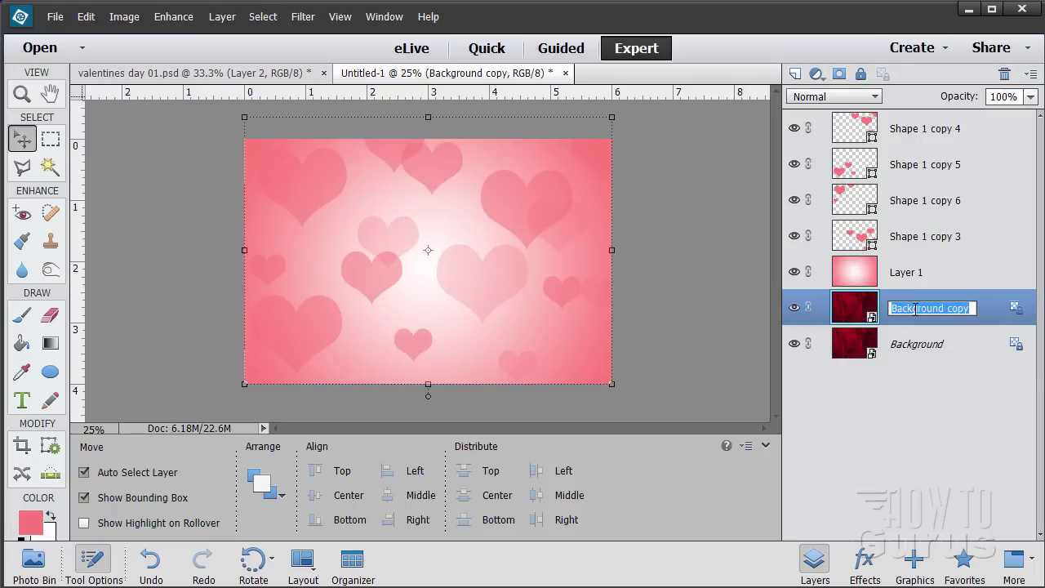
{"action": "type", "text": "r"}
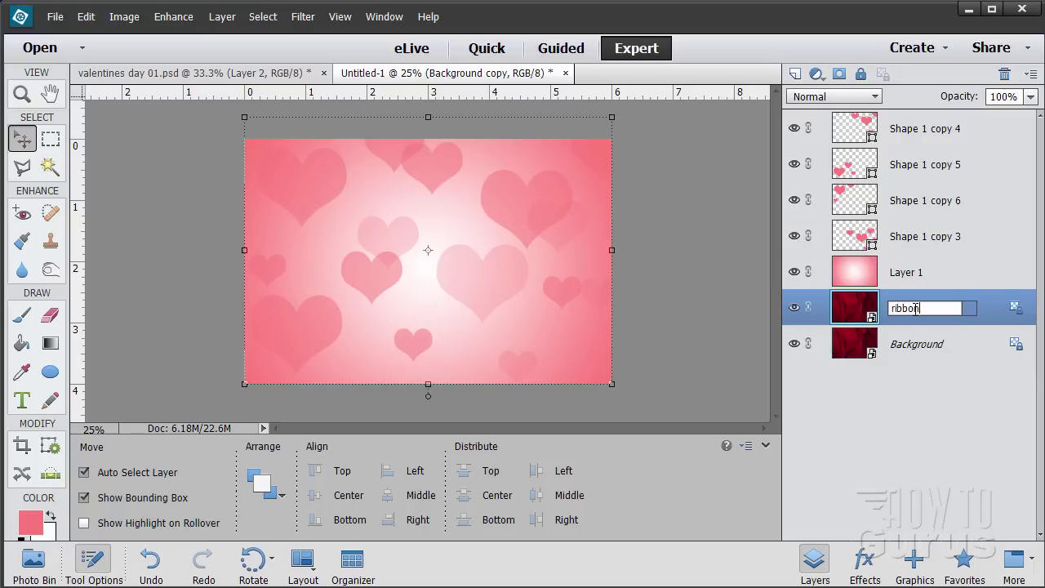
{"action": "type", "text": "ibbon"}
{"action": "key", "text": "Return"}
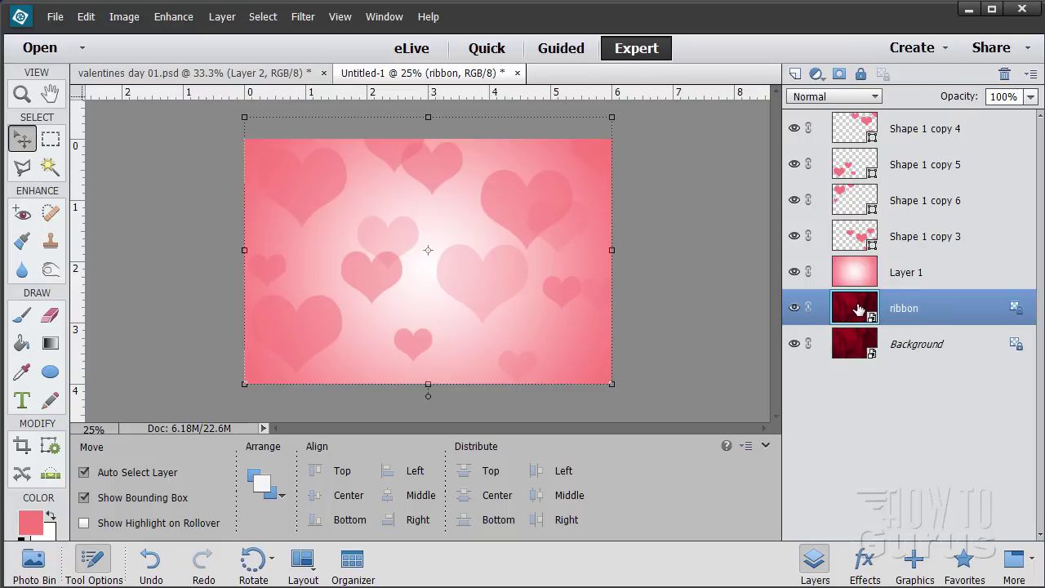
Move the ribbon layer to the top of the layer stack and shift its fabric down to align with the card's top edge.
{"action": "left_click_drag", "start_coordinate": [859, 309], "coordinate": [860, 117]}
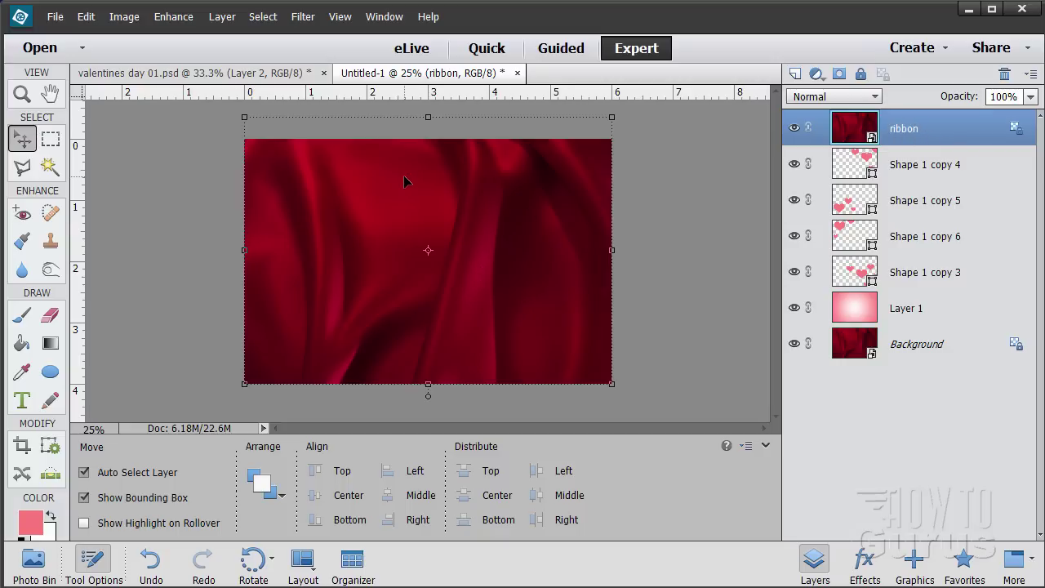
{"action": "mouse_move", "coordinate": [515, 276]}
{"action": "left_mouse_down"}
{"action": "mouse_move", "coordinate": [513, 308]}
{"action": "mouse_move", "coordinate": [512, 296]}
{"action": "left_mouse_up"}
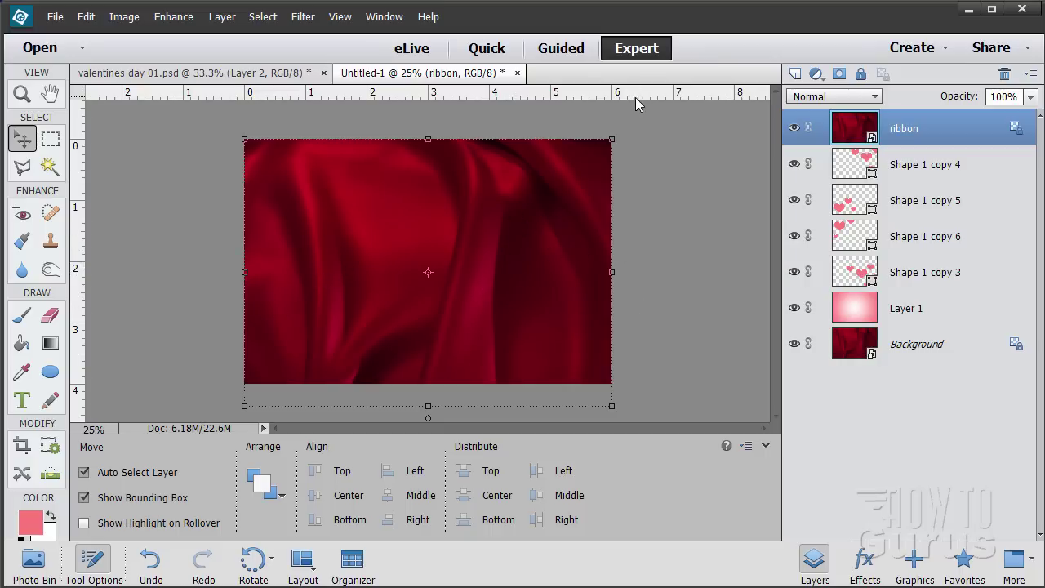
Place two horizontal guides across the card at about 1.8 in and 3.1 in to mark the ribbon's edges.
{"action": "left_click_drag", "start_coordinate": [641, 100], "coordinate": [676, 255]}
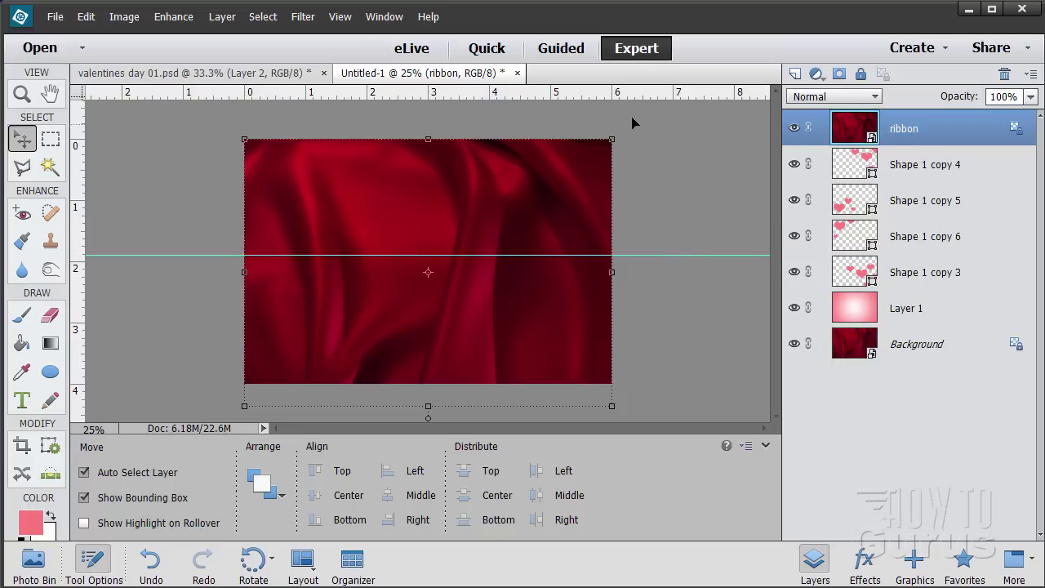
{"action": "left_click_drag", "start_coordinate": [650, 103], "coordinate": [692, 329]}
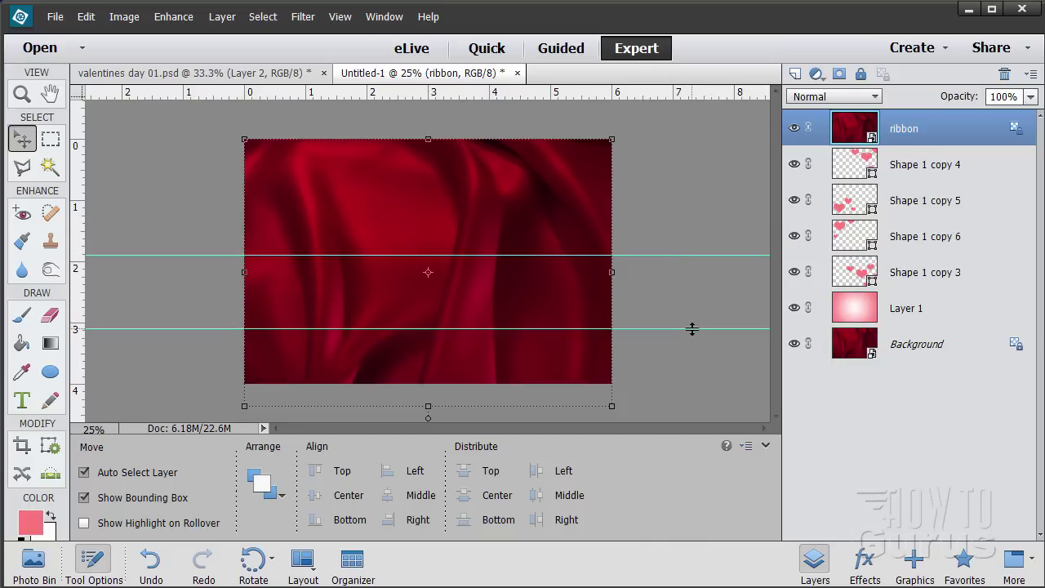
{"action": "left_click", "coordinate": [644, 262]}
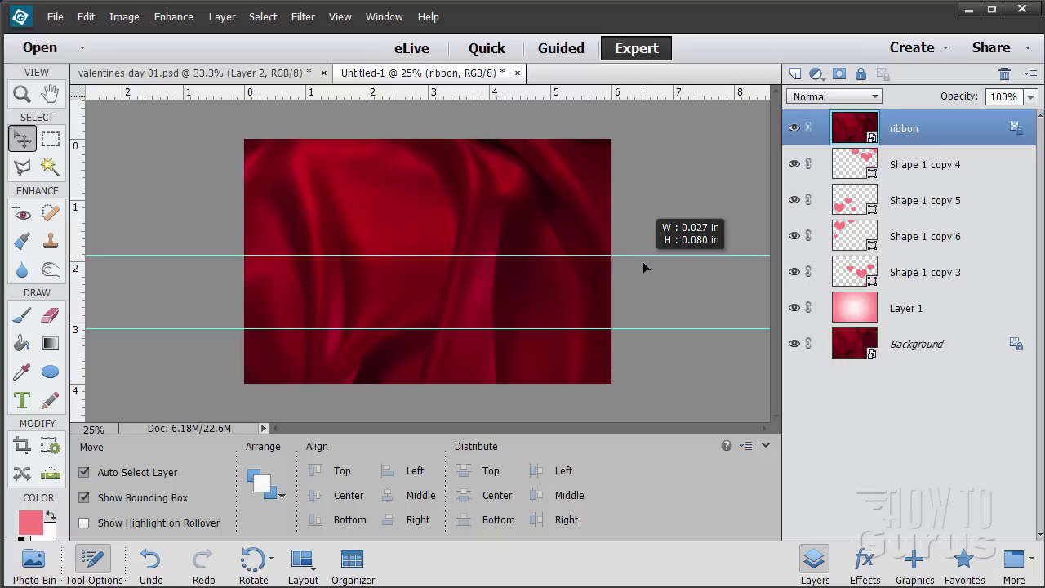
{"action": "left_click", "coordinate": [643, 266]}
{"action": "left_click", "coordinate": [713, 259]}
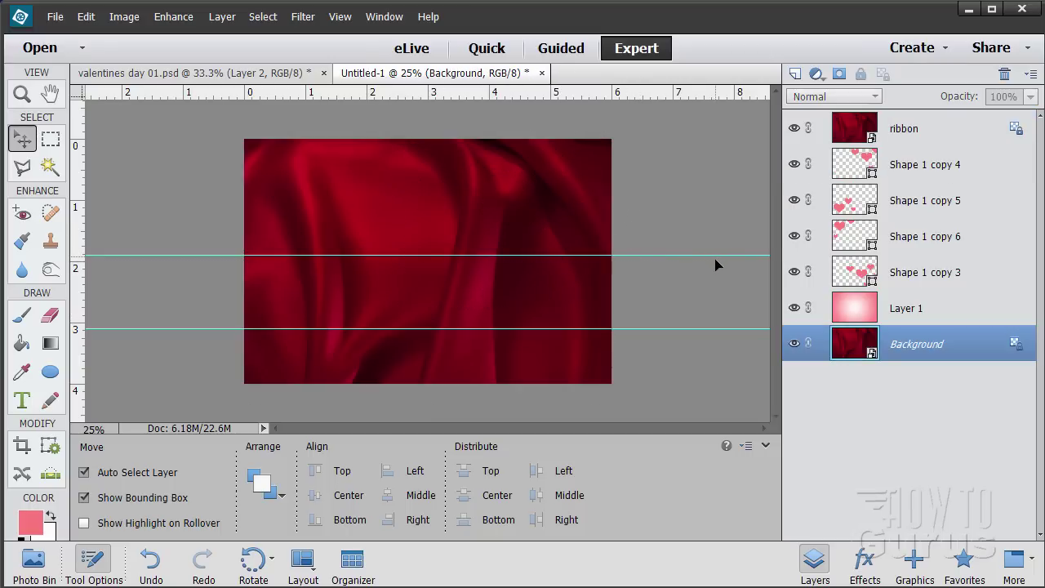
{"action": "left_click_drag", "start_coordinate": [713, 258], "coordinate": [710, 250]}
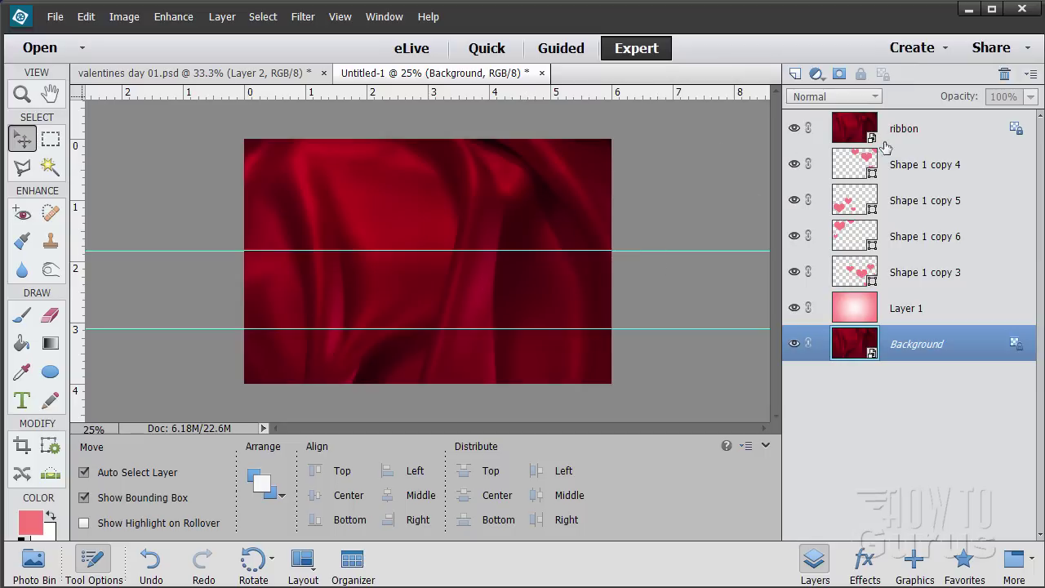
Add a layer mask to the ribbon layer and fill the mask area above the upper guide with black.
{"action": "left_click", "coordinate": [913, 134]}
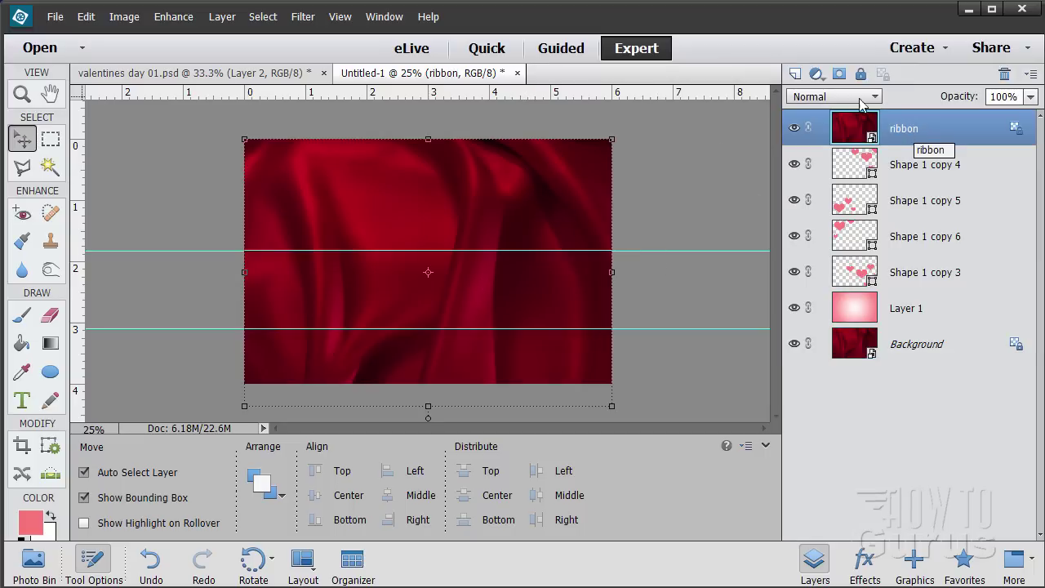
{"action": "left_click", "coordinate": [839, 73]}
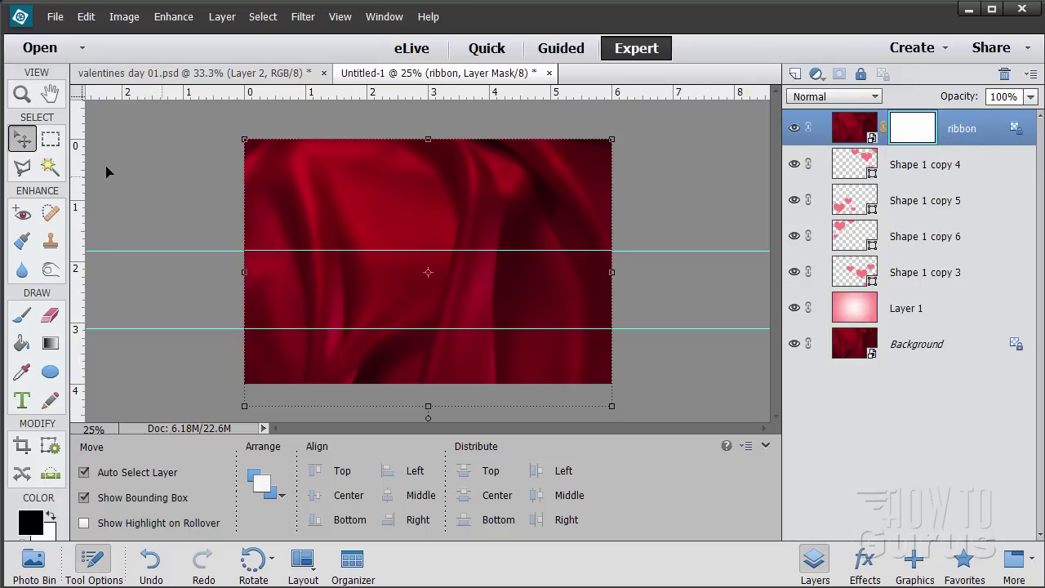
{"action": "left_click", "coordinate": [49, 139]}
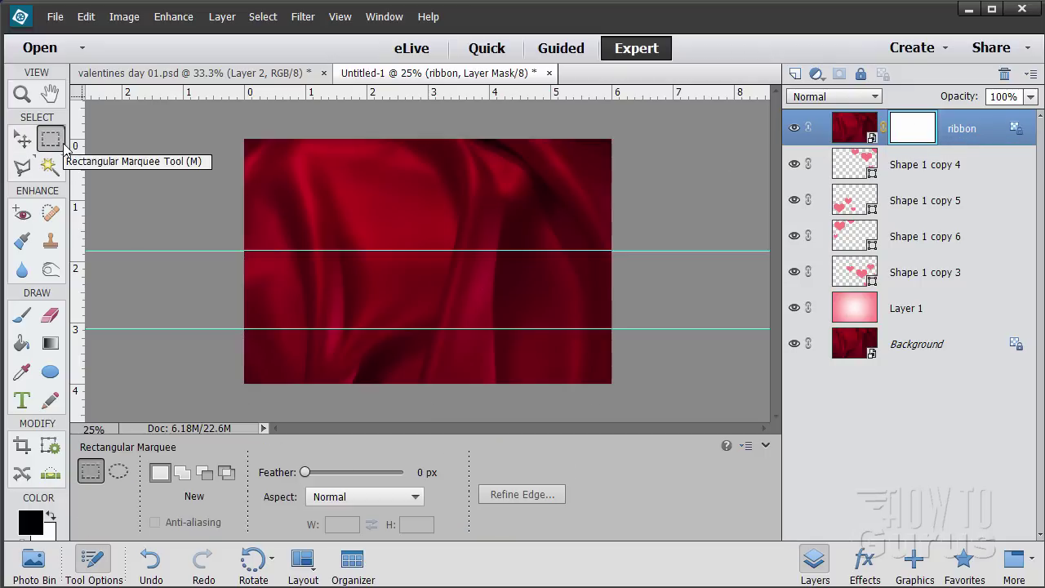
{"action": "left_click_drag", "start_coordinate": [228, 120], "coordinate": [649, 247]}
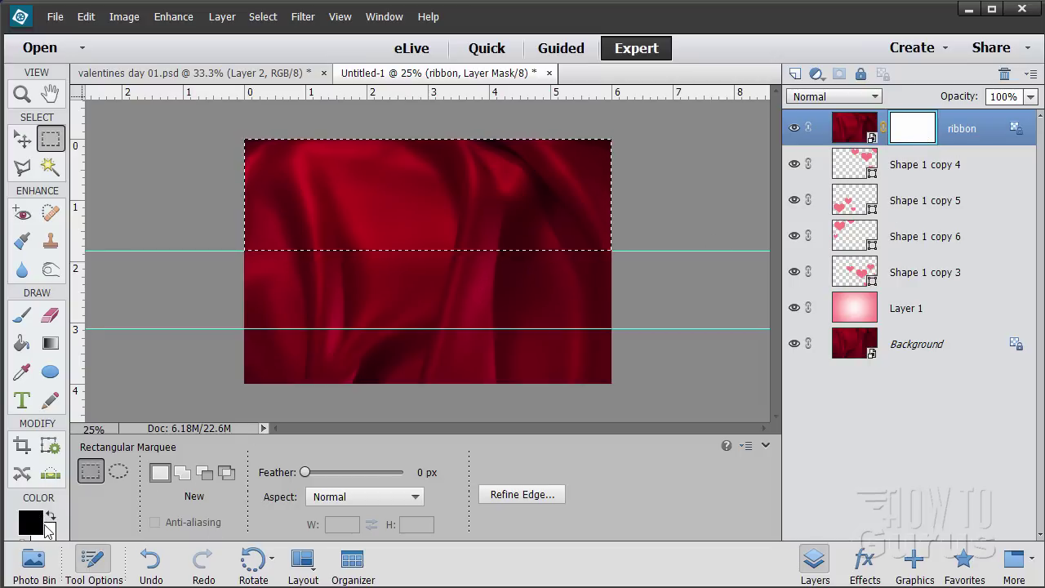
{"action": "left_click", "coordinate": [25, 346]}
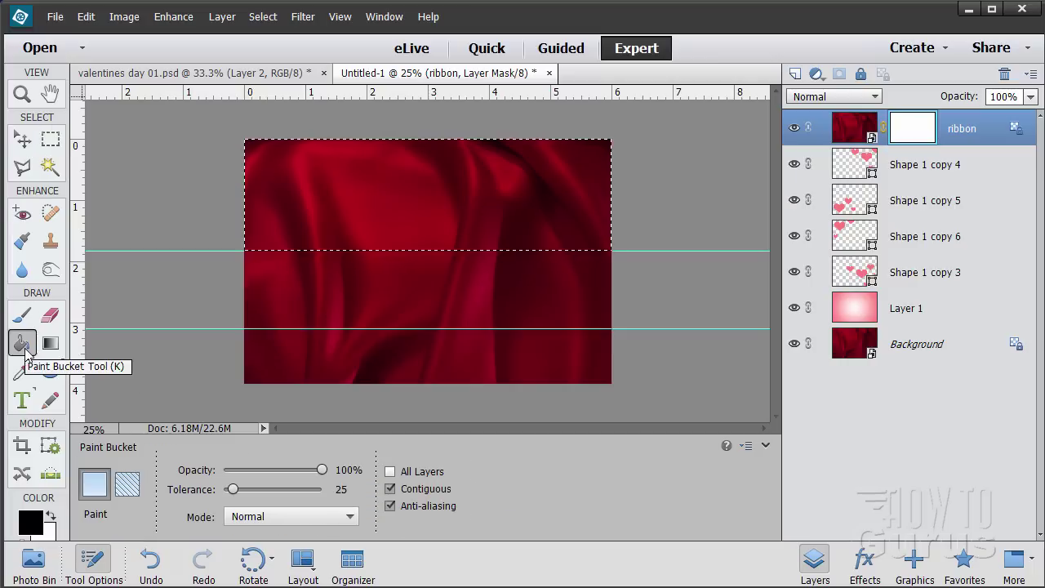
{"action": "left_click", "coordinate": [366, 174]}
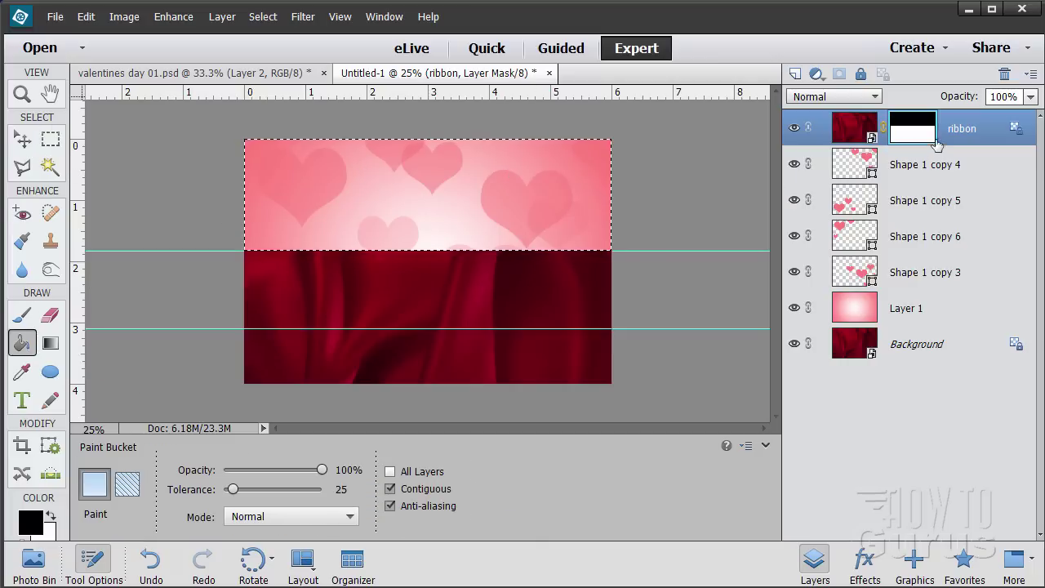
Select the card area below the lower guide and fill it with black on the ribbon layer's mask.
{"action": "left_click", "coordinate": [57, 140]}
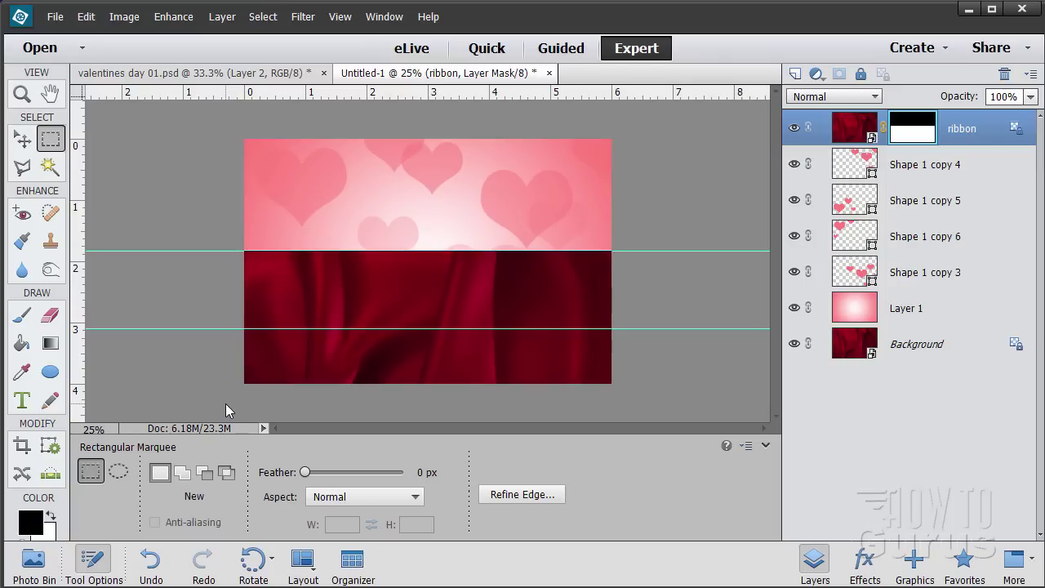
{"action": "left_click_drag", "start_coordinate": [231, 392], "coordinate": [654, 330]}
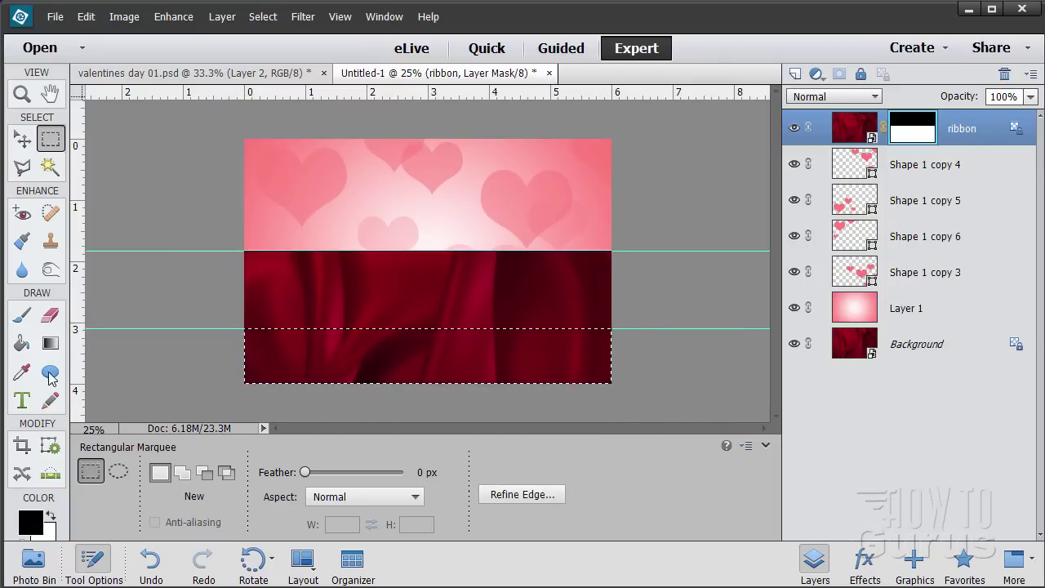
{"action": "left_click", "coordinate": [22, 345]}
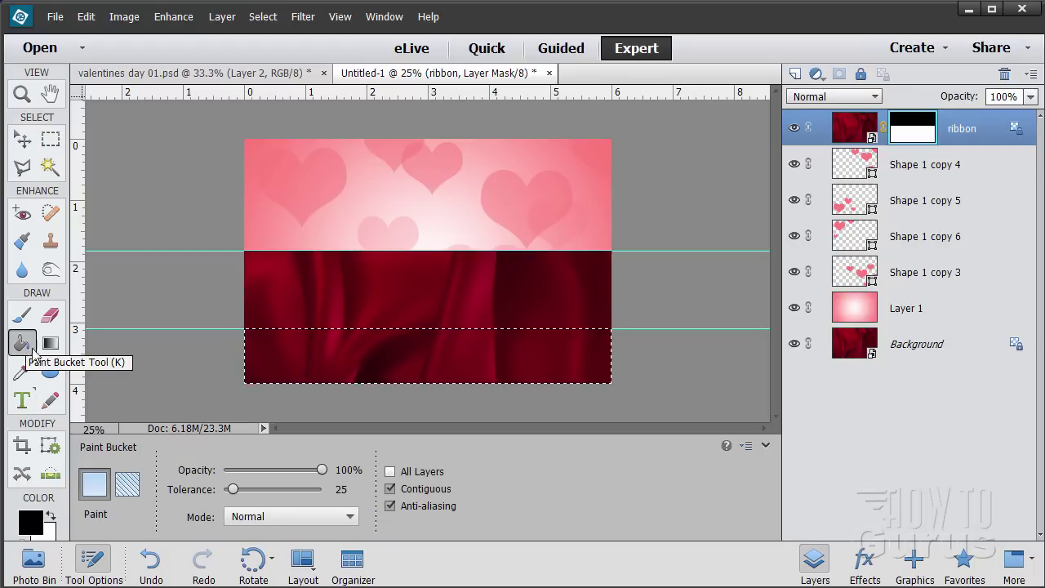
{"action": "left_click", "coordinate": [287, 372]}
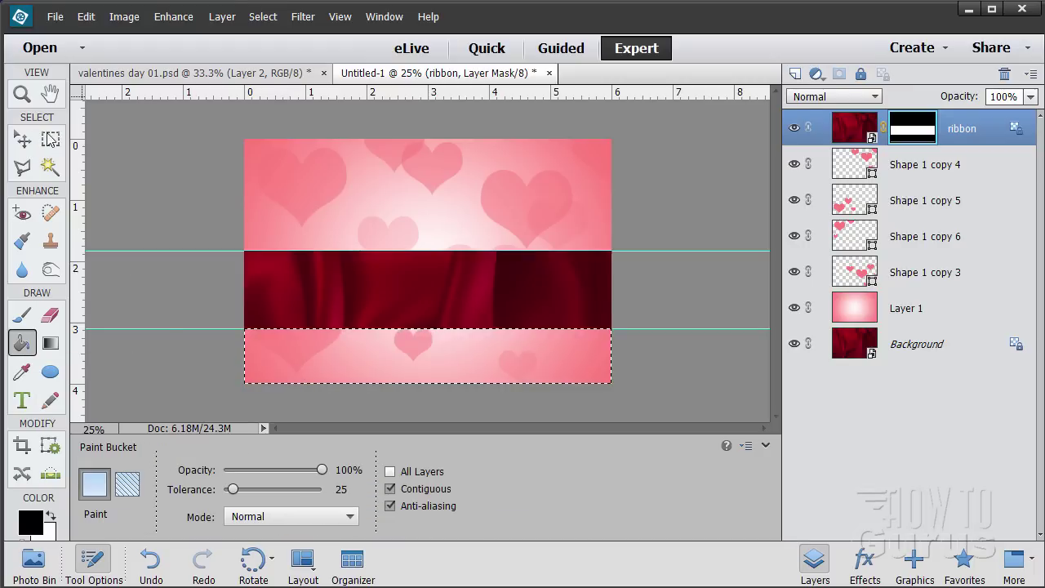
Deselect the filled area and remove both horizontal guides from the card.
{"action": "left_click", "coordinate": [21, 140]}
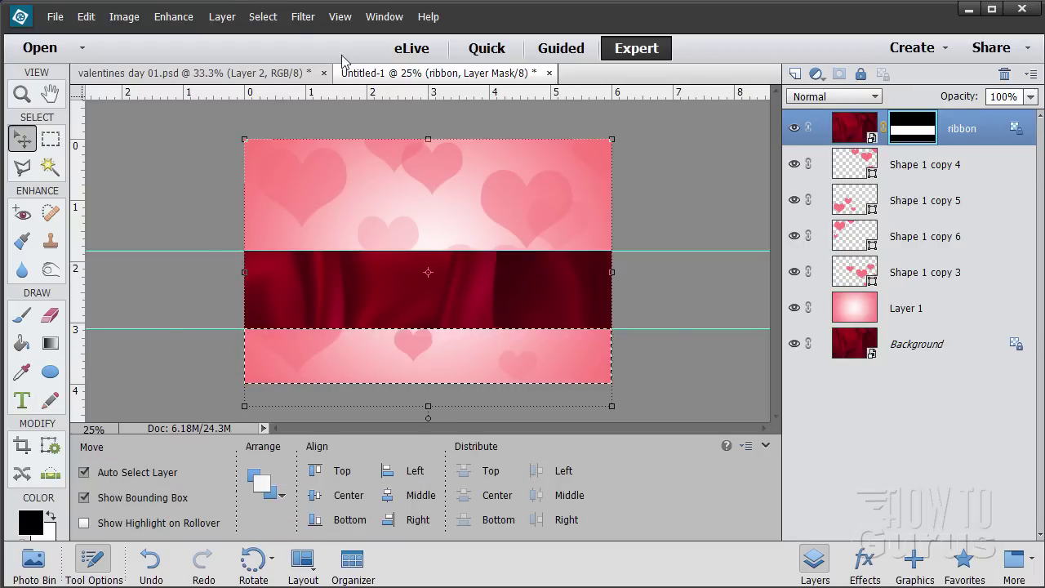
{"action": "left_click", "coordinate": [262, 16]}
{"action": "left_click", "coordinate": [275, 47]}
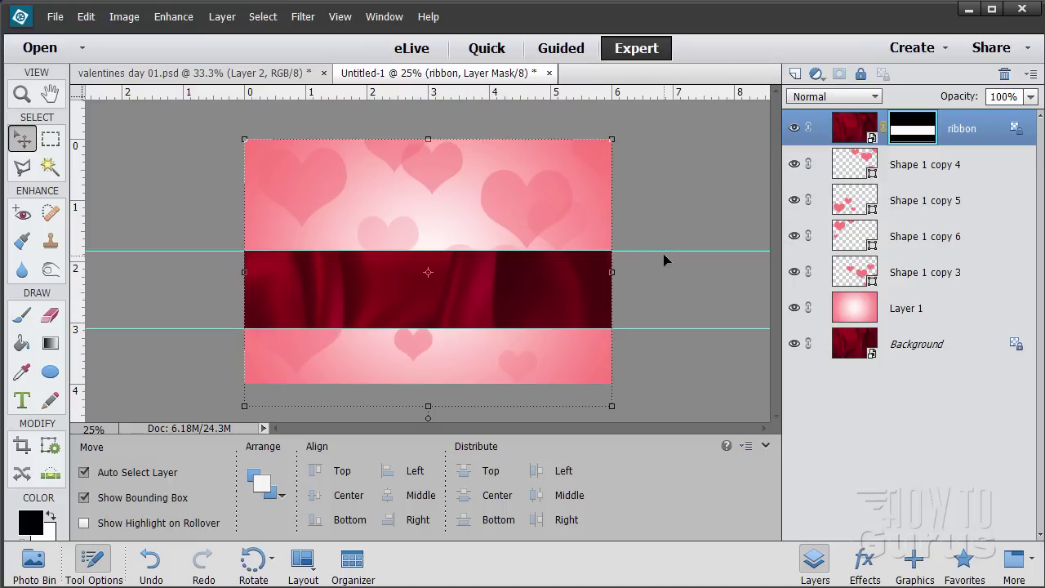
{"action": "left_click_drag", "start_coordinate": [665, 252], "coordinate": [670, 91]}
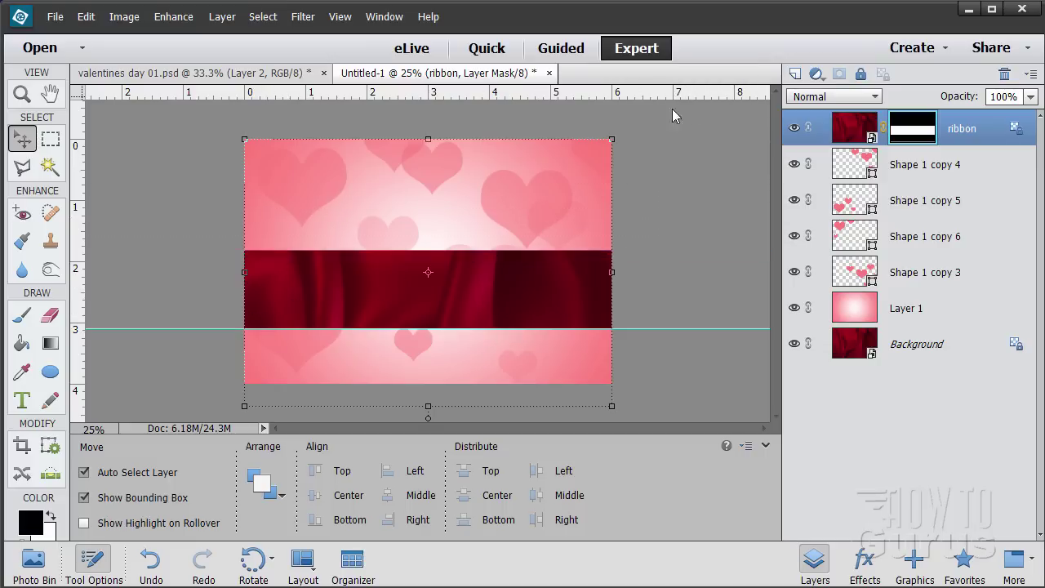
{"action": "left_click_drag", "start_coordinate": [685, 331], "coordinate": [681, 90]}
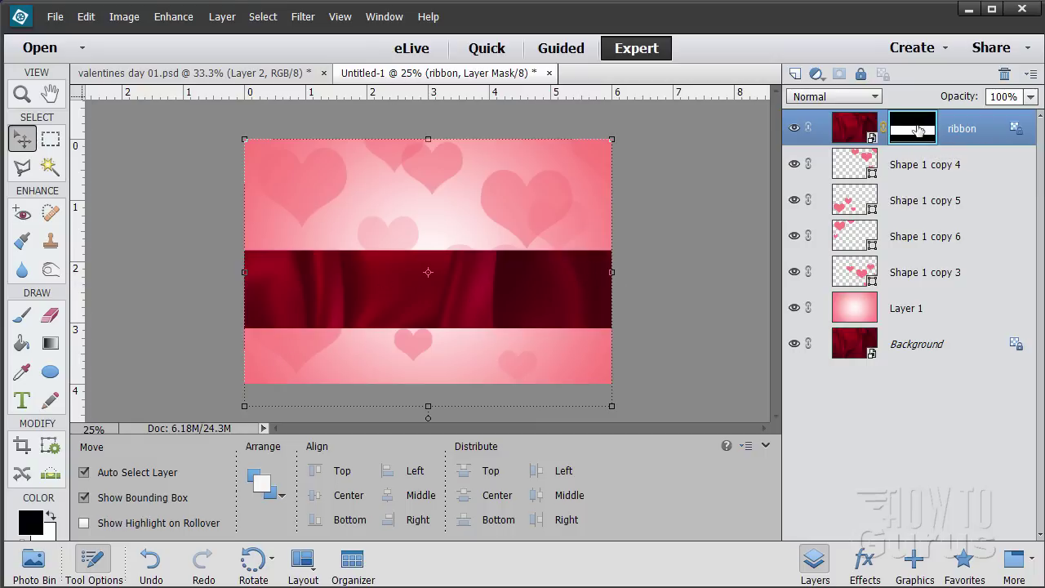
Liquify the ribbon's layer mask with the Twirl Clockwise tool at brush size 1194, bending the band's left and right parts into waves.
{"action": "left_click", "coordinate": [304, 17]}
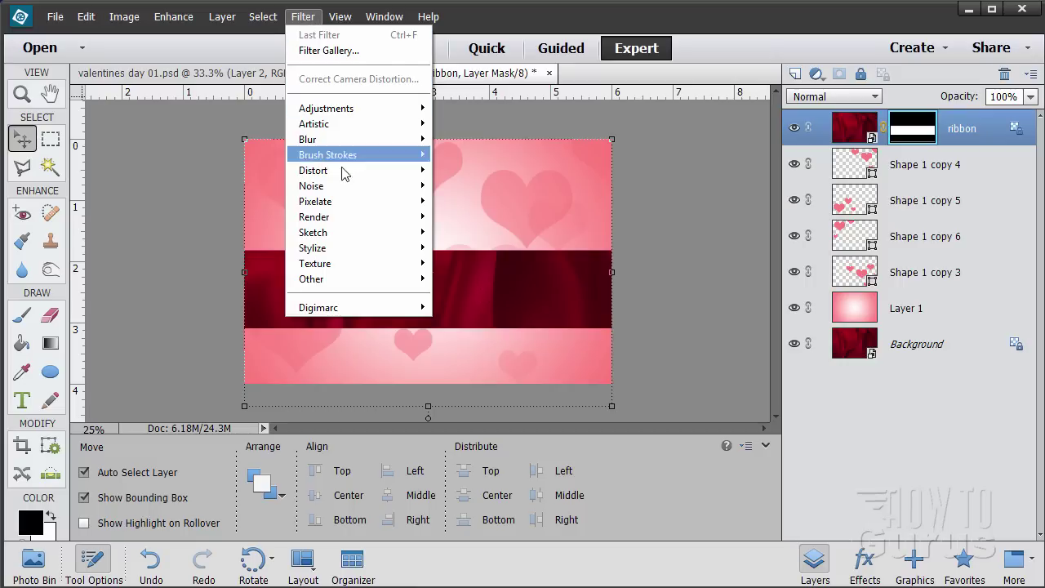
{"action": "mouse_move", "coordinate": [359, 170]}
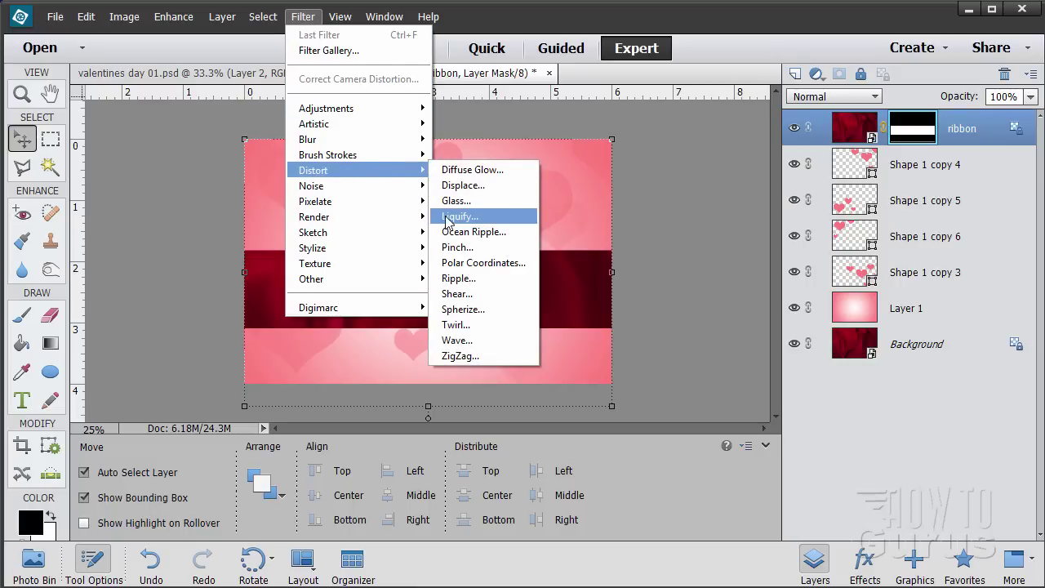
{"action": "left_click", "coordinate": [454, 217]}
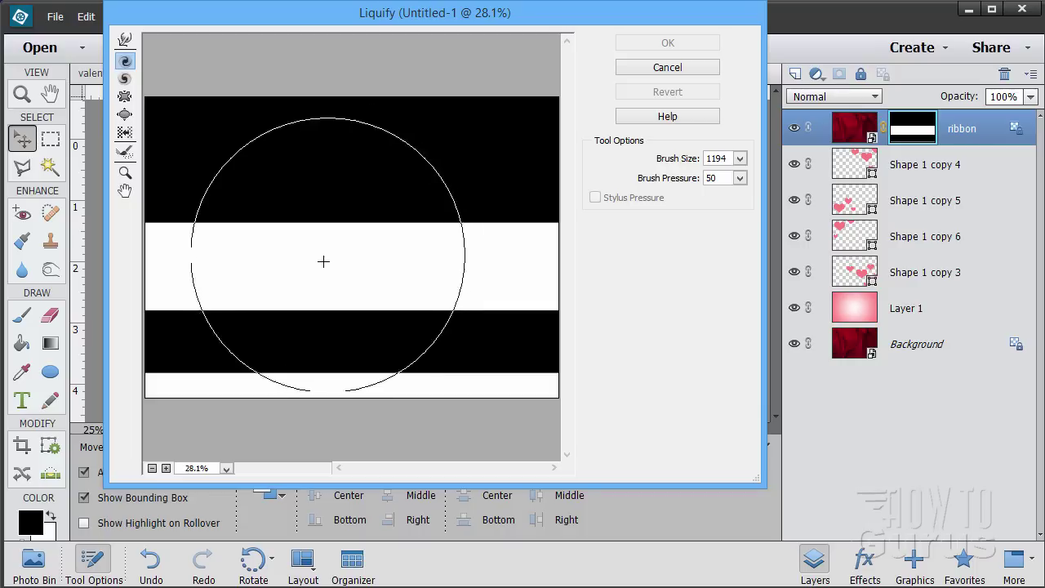
{"action": "left_click_drag", "start_coordinate": [288, 269], "coordinate": [287, 268]}
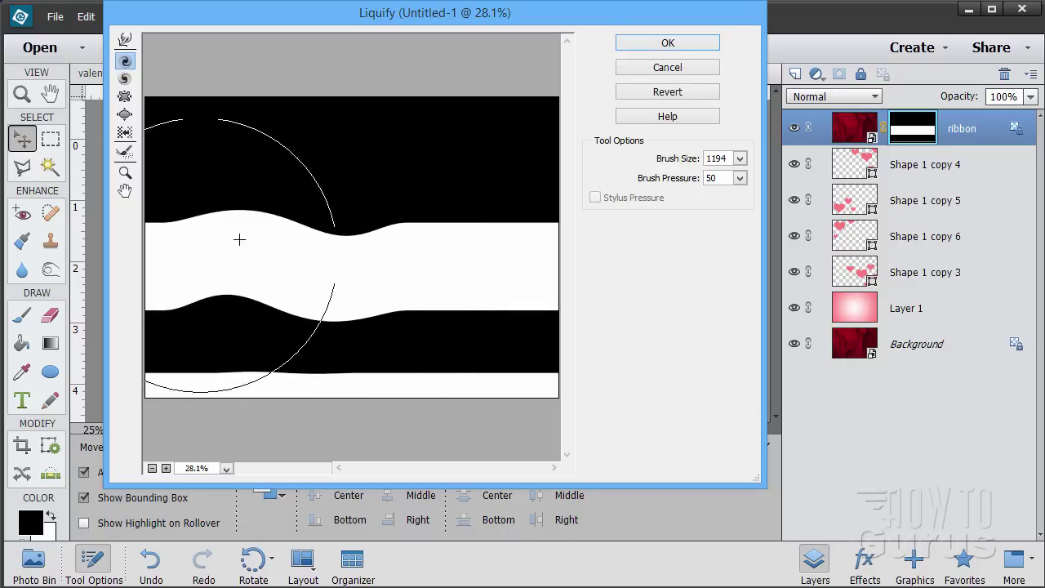
{"action": "left_click_drag", "start_coordinate": [518, 250], "coordinate": [503, 267]}
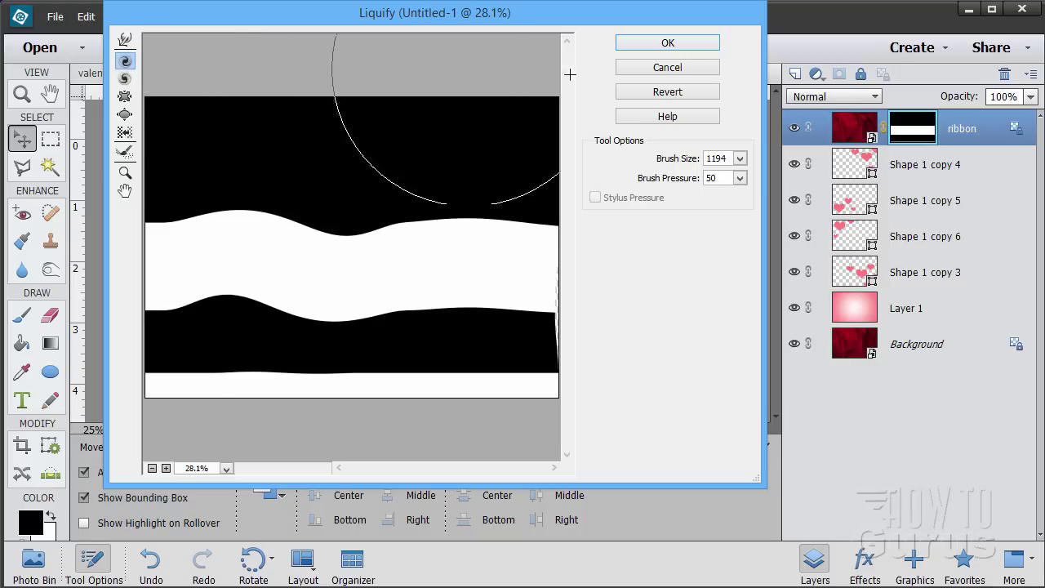
{"action": "left_click", "coordinate": [683, 46]}
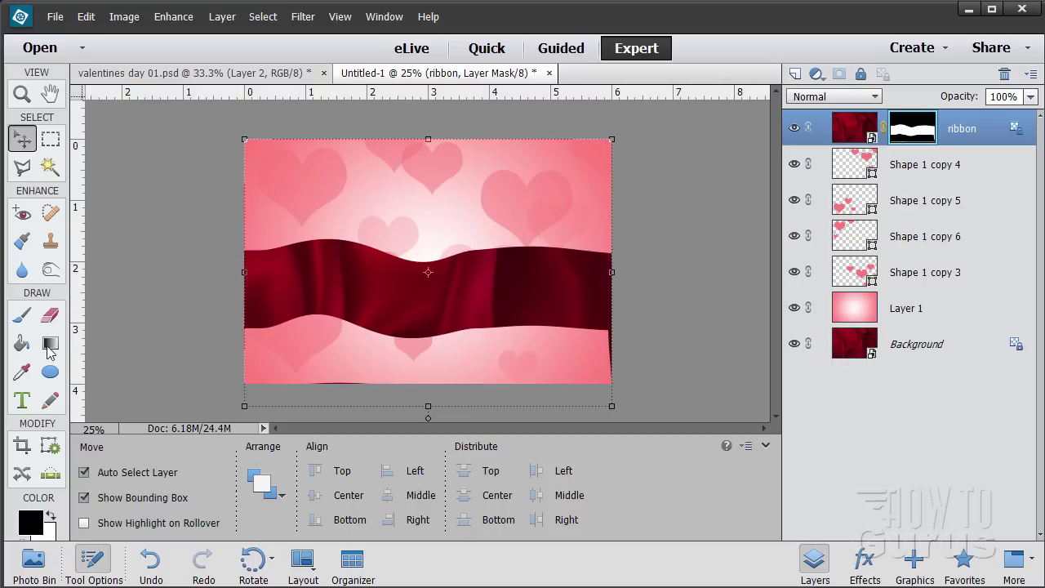
Paint black with a smaller brush on the ribbon's mask to hide the stray fabric along the card's bottom and right edges.
{"action": "left_click", "coordinate": [22, 314]}
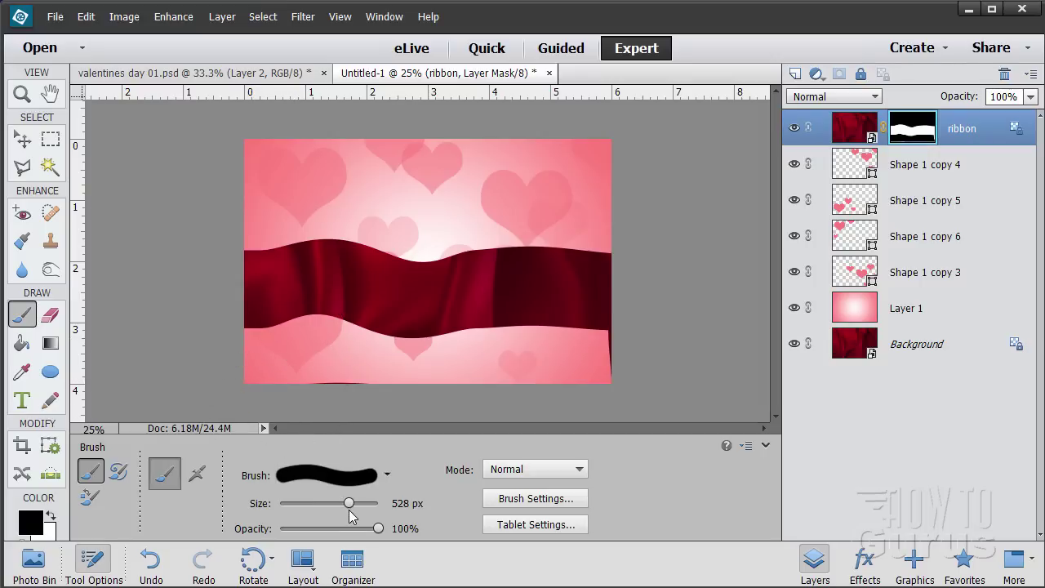
{"action": "mouse_move", "coordinate": [348, 506]}
{"action": "left_mouse_down"}
{"action": "mouse_move", "coordinate": [299, 504]}
{"action": "mouse_move", "coordinate": [326, 503]}
{"action": "left_mouse_up"}
{"action": "mouse_move", "coordinate": [314, 383]}
{"action": "left_mouse_down"}
{"action": "mouse_move", "coordinate": [612, 368]}
{"action": "mouse_move", "coordinate": [613, 338]}
{"action": "left_mouse_up"}
{"action": "key", "text": "v"}
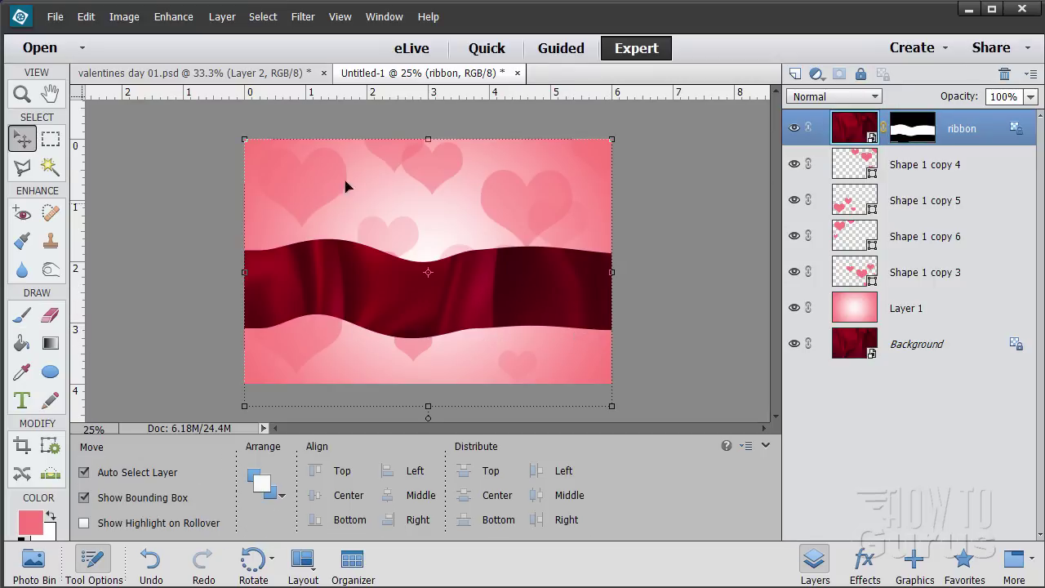
Add a drop shadow to the ribbon layer with size 21 px and distance 14 px.
{"action": "left_click", "coordinate": [222, 17]}
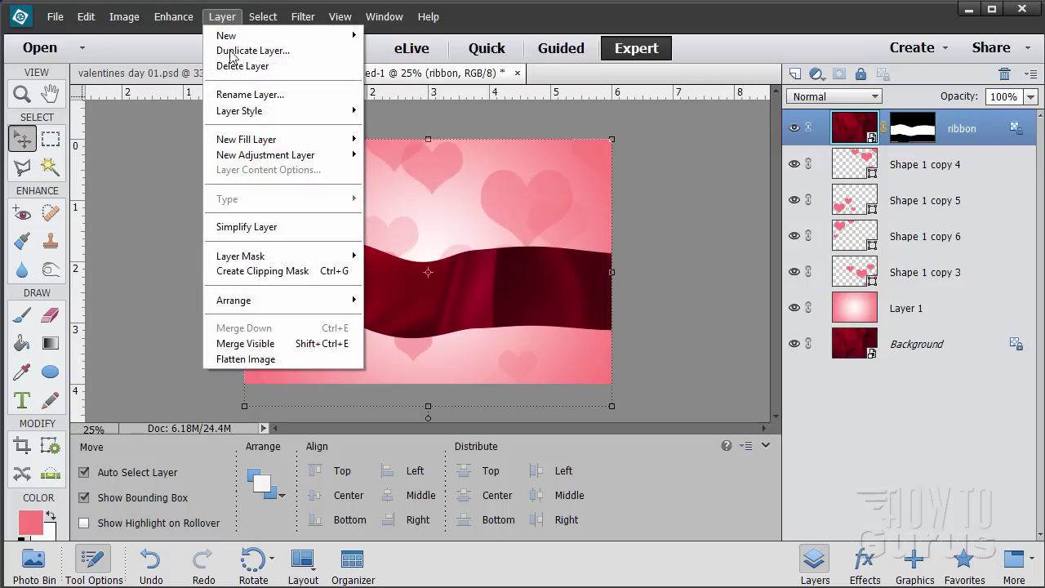
{"action": "mouse_move", "coordinate": [261, 110]}
{"action": "left_click", "coordinate": [378, 112]}
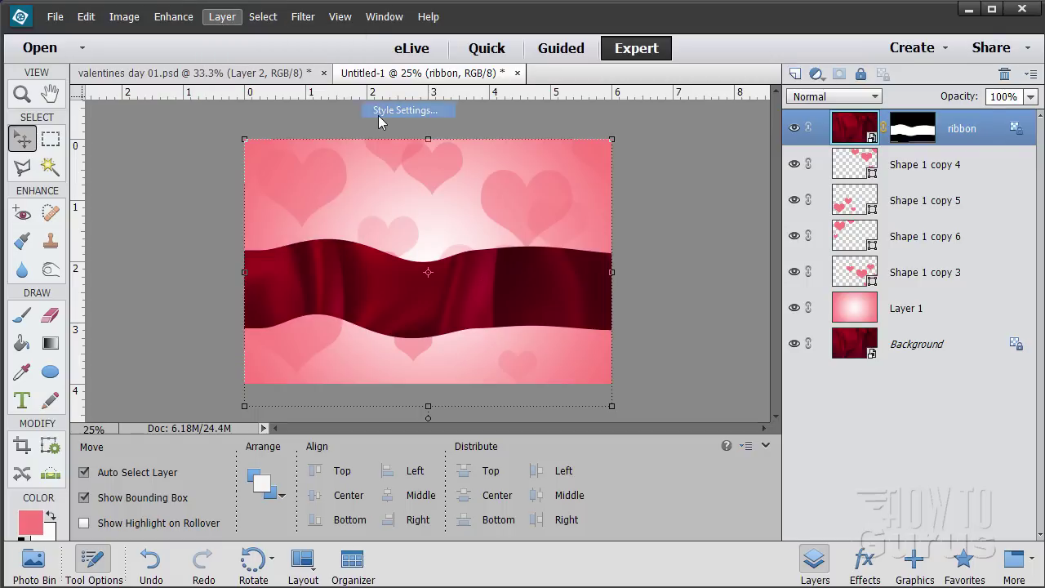
{"action": "left_click", "coordinate": [708, 161]}
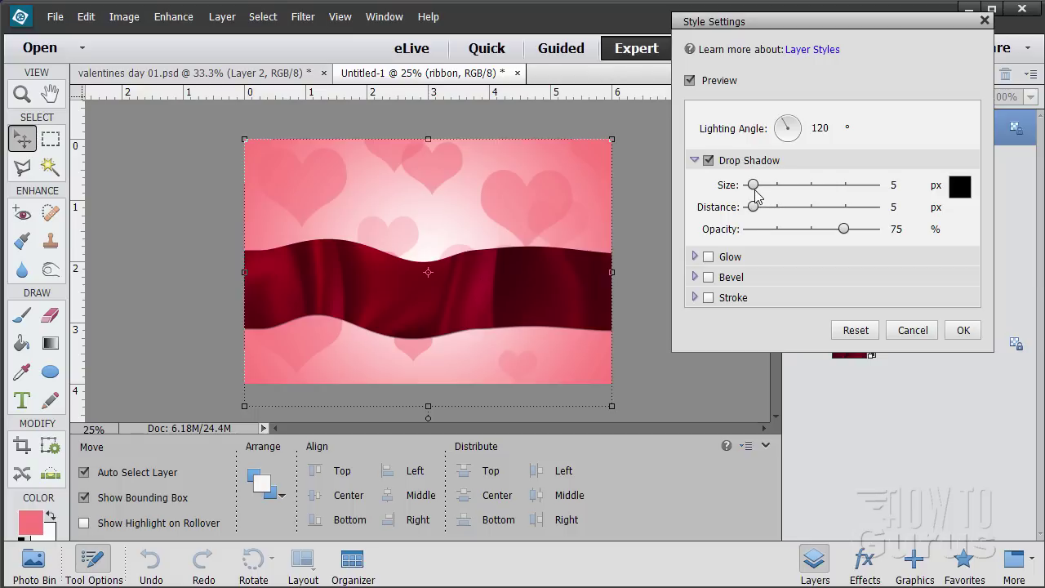
{"action": "left_click_drag", "start_coordinate": [755, 188], "coordinate": [807, 209]}
{"action": "mouse_move", "coordinate": [756, 186]}
{"action": "left_mouse_down"}
{"action": "mouse_move", "coordinate": [803, 206]}
{"action": "mouse_move", "coordinate": [761, 211]}
{"action": "mouse_move", "coordinate": [761, 186]}
{"action": "left_mouse_up"}
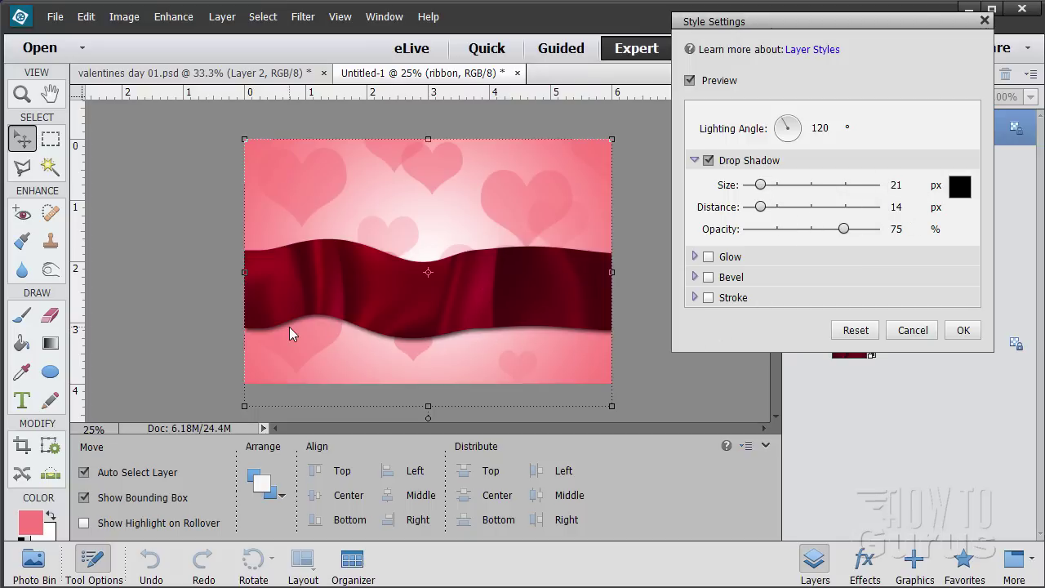
{"action": "left_click", "coordinate": [964, 330]}
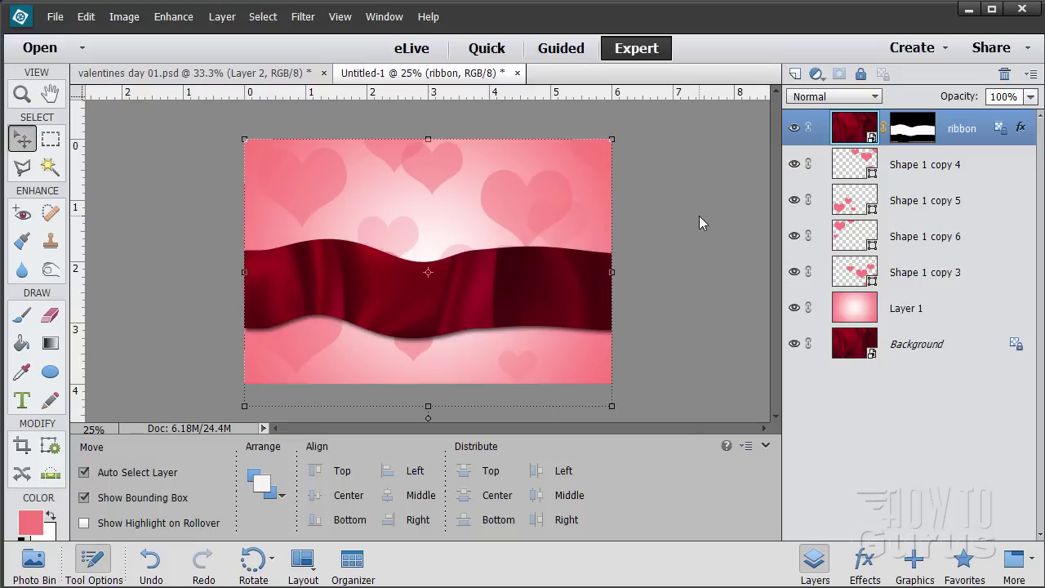
Set the foreground color to pure red, ff0000.
{"action": "left_click", "coordinate": [30, 527]}
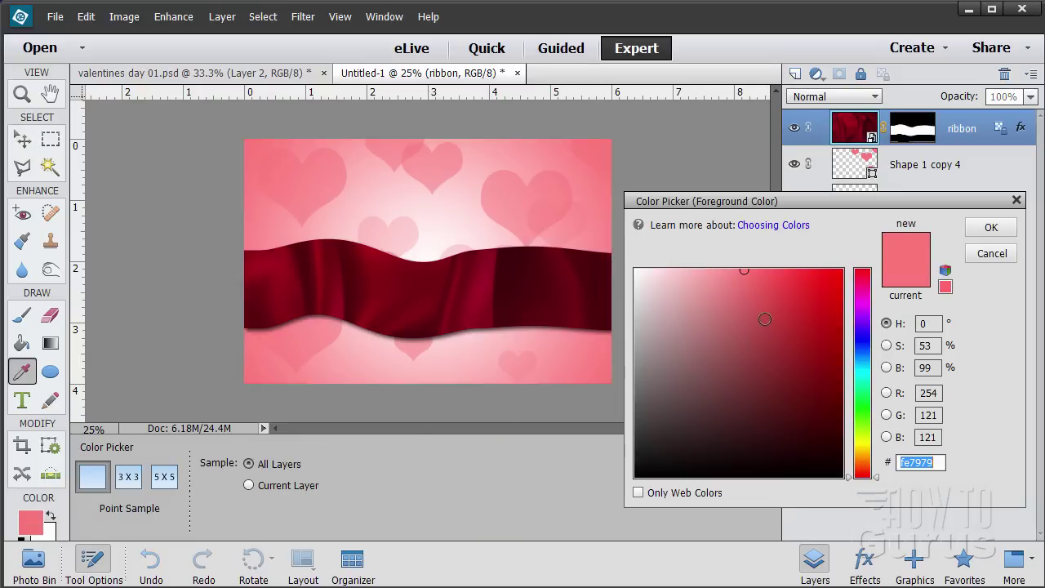
{"action": "left_click_drag", "start_coordinate": [764, 319], "coordinate": [843, 271]}
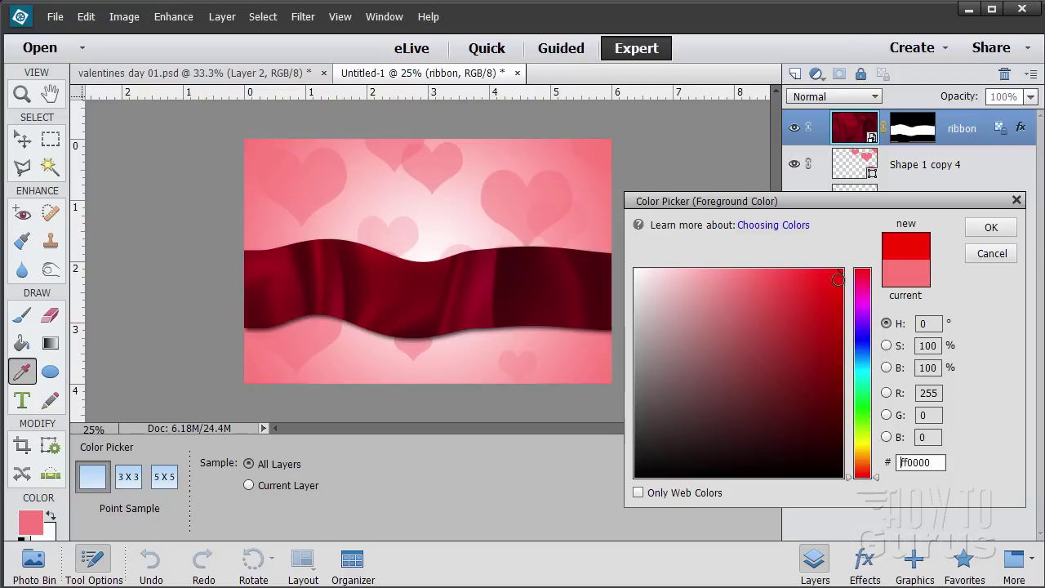
{"action": "left_click", "coordinate": [991, 227]}
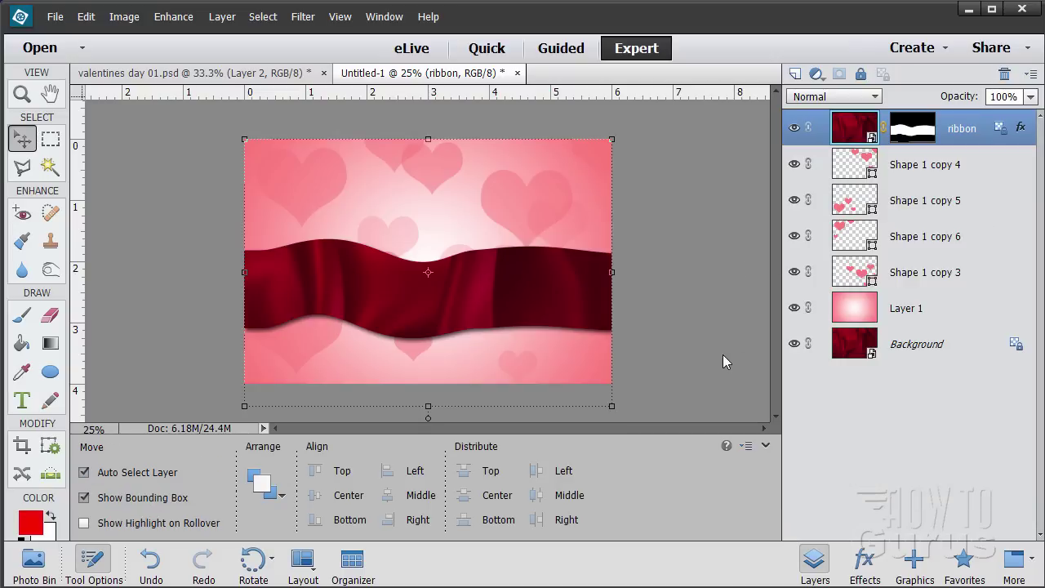
Insert the Heart Card shape from the Shapes graphics into the card.
{"action": "left_click", "coordinate": [915, 565]}
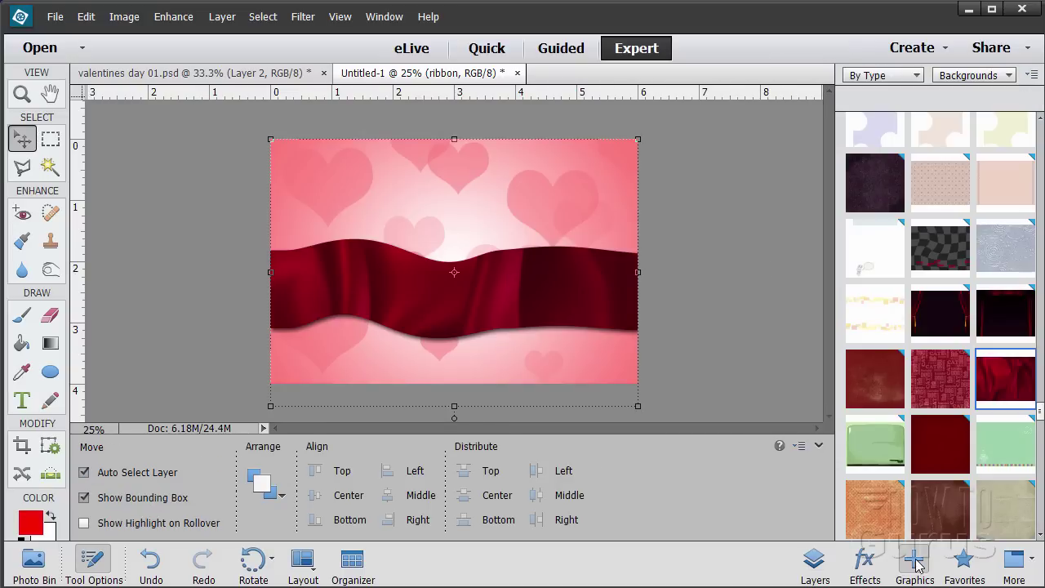
{"action": "left_click", "coordinate": [961, 77]}
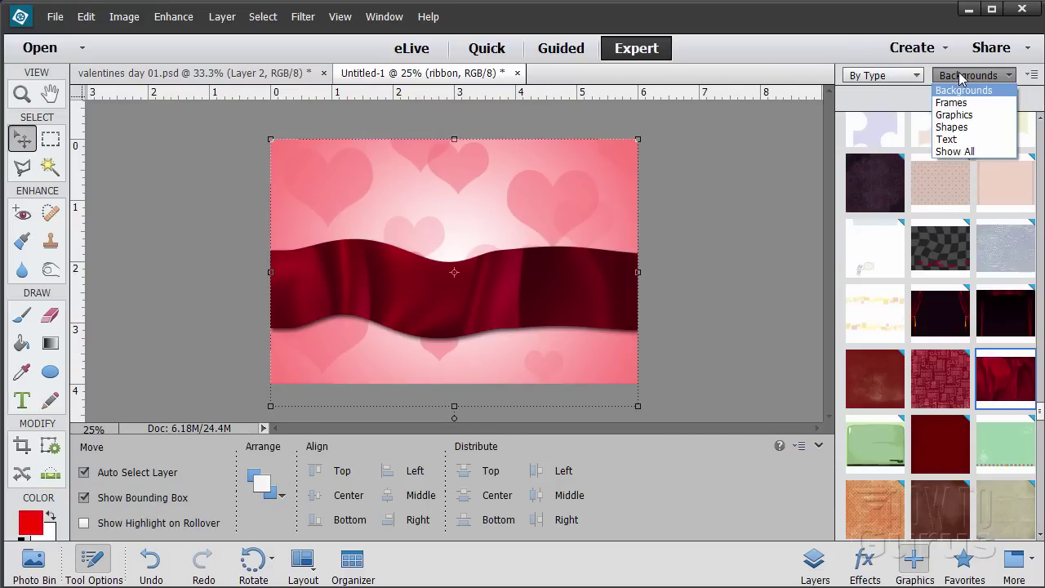
{"action": "left_click", "coordinate": [951, 127]}
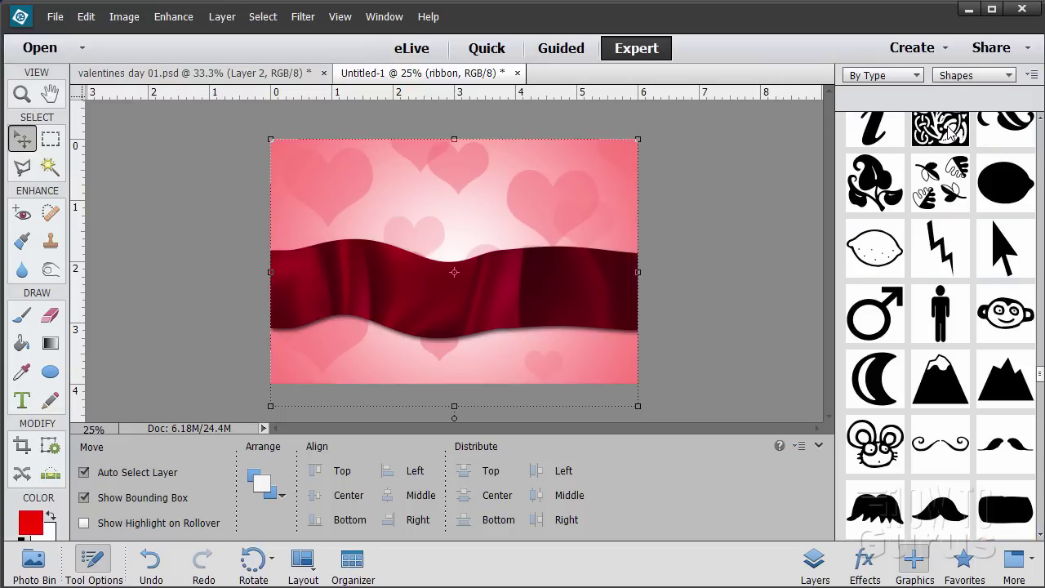
{"action": "scroll", "coordinate": [999, 384], "scroll_direction": "down", "scroll_amount": 2}
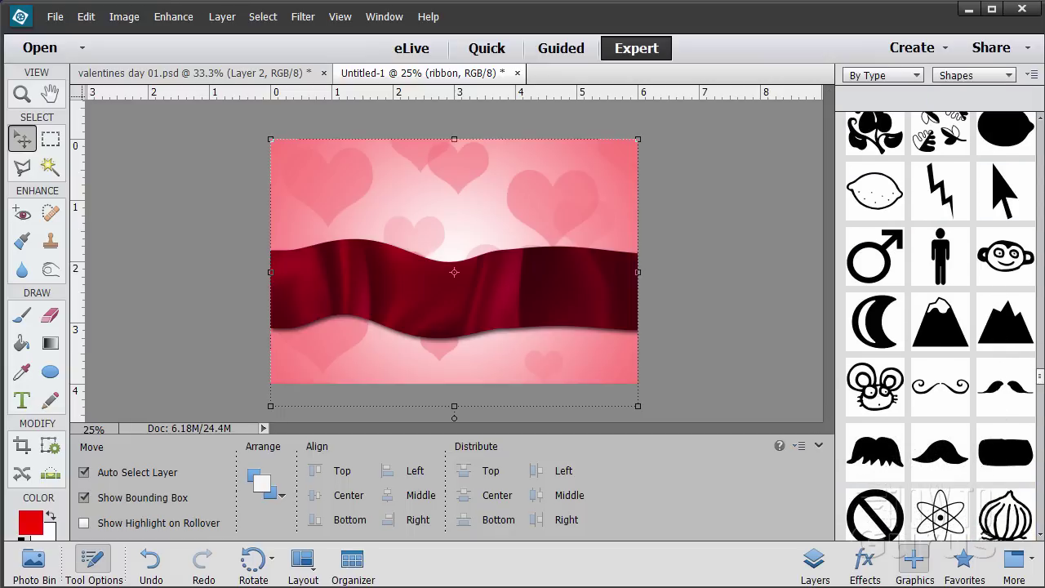
{"action": "scroll", "coordinate": [988, 384], "scroll_direction": "up", "scroll_amount": 6}
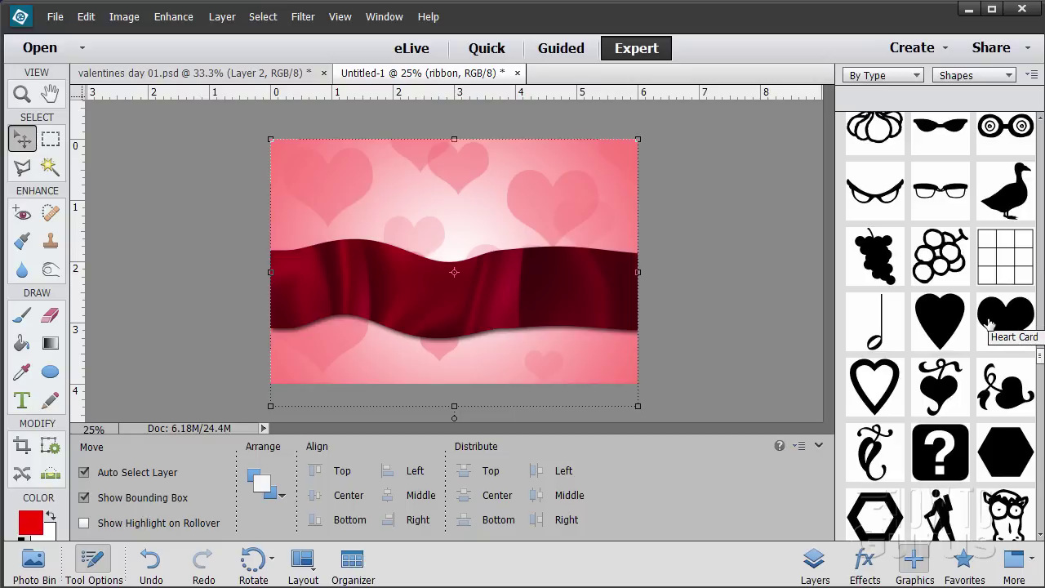
{"action": "double_click", "coordinate": [991, 324]}
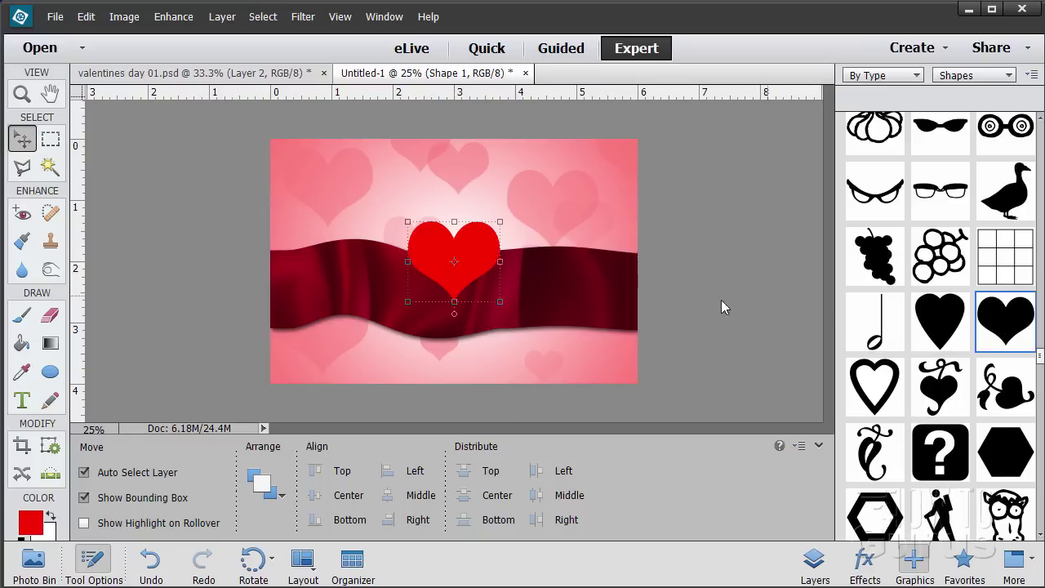
Scale the red heart to about 160% and place it over the ribbon, right of the card's center.
{"action": "left_click_drag", "start_coordinate": [473, 275], "coordinate": [590, 332]}
{"action": "left_click_drag", "start_coordinate": [549, 302], "coordinate": [571, 314]}
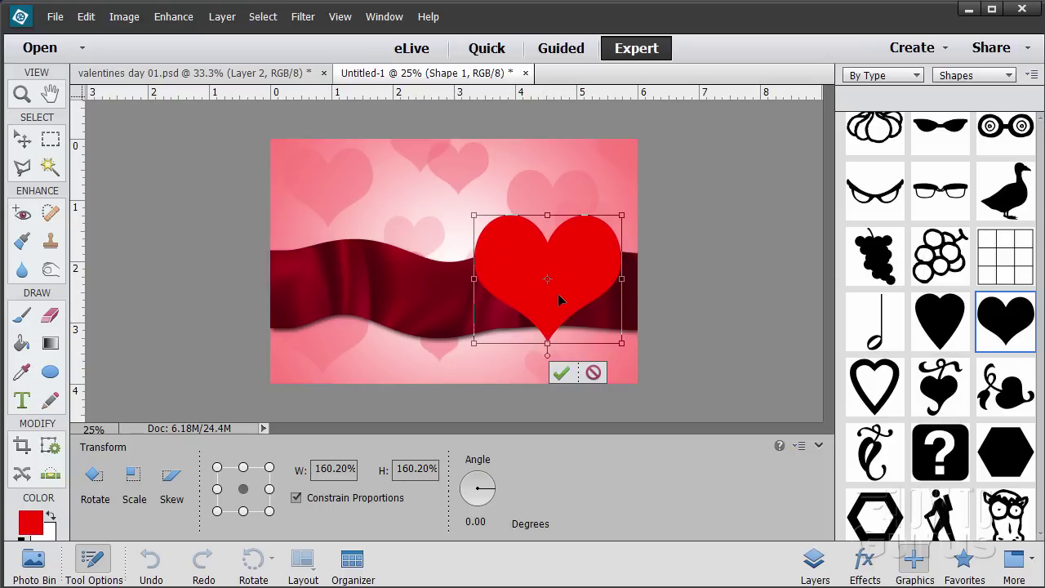
{"action": "left_click_drag", "start_coordinate": [563, 303], "coordinate": [569, 232]}
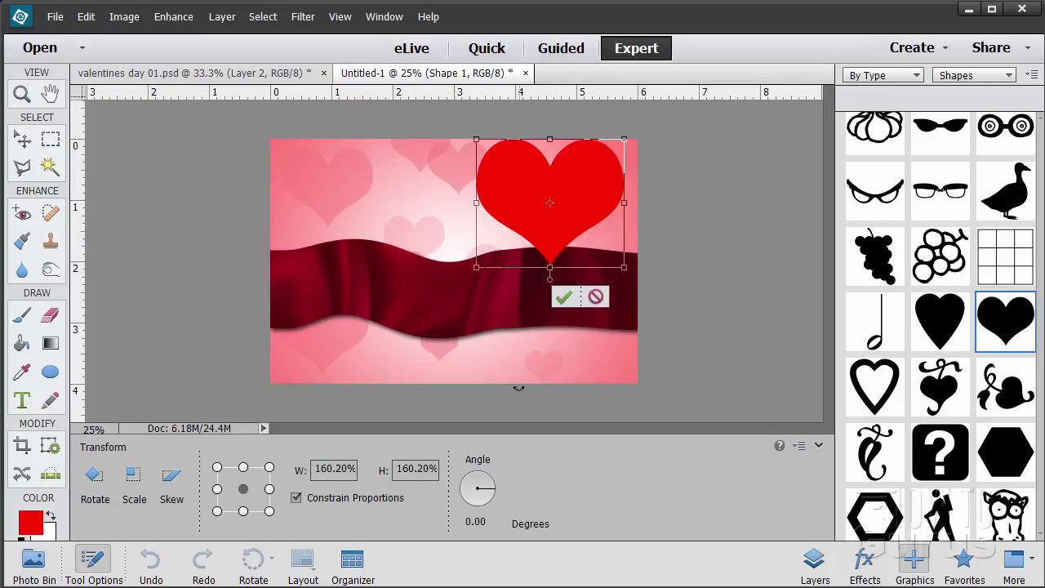
{"action": "left_click_drag", "start_coordinate": [545, 231], "coordinate": [507, 307]}
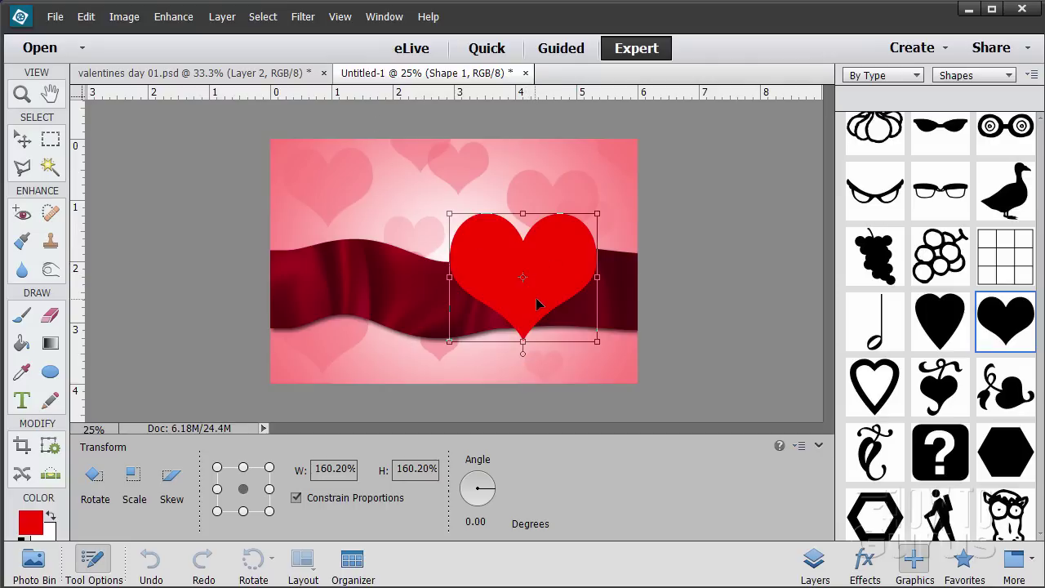
{"action": "left_click_drag", "start_coordinate": [533, 303], "coordinate": [535, 304]}
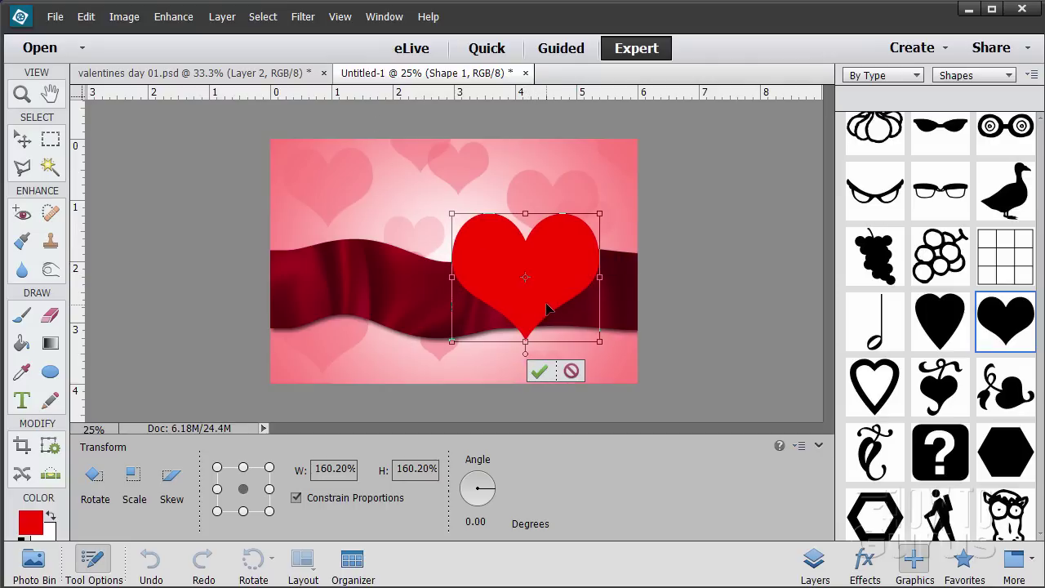
{"action": "left_click", "coordinate": [540, 372]}
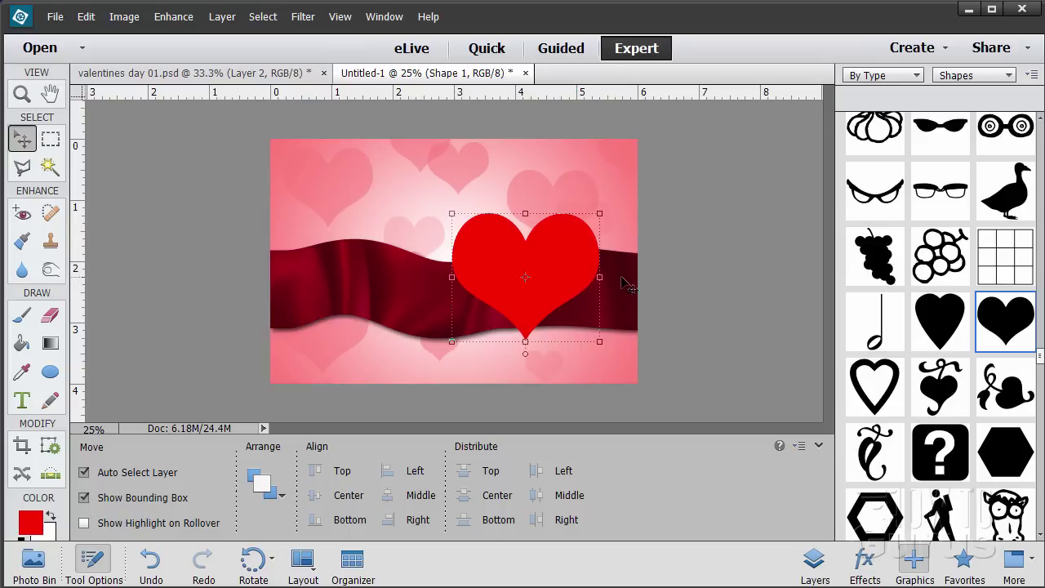
Enable an inner glow in the red heart layer's style settings.
{"action": "left_click", "coordinate": [816, 561]}
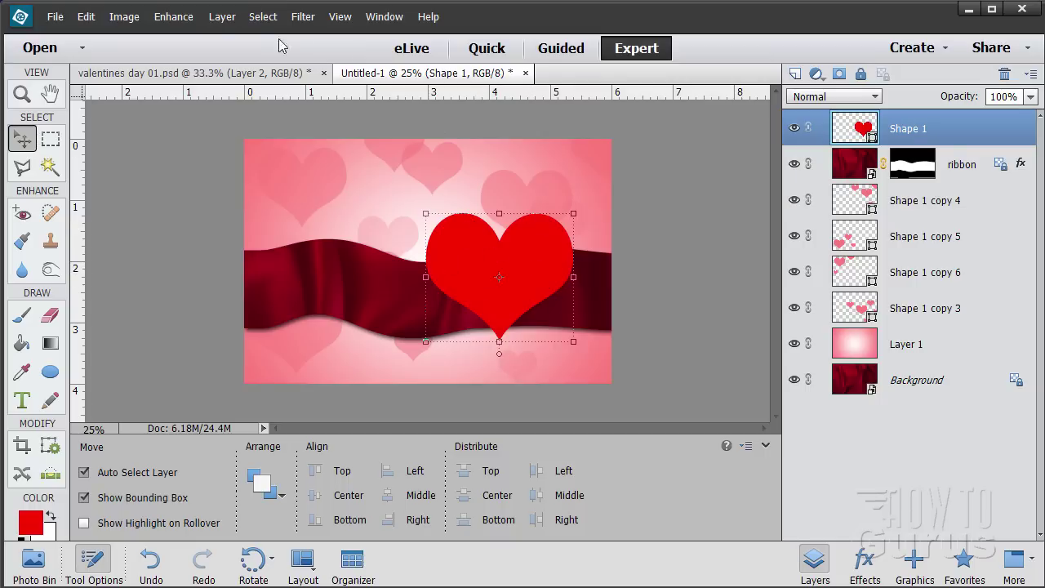
{"action": "left_click", "coordinate": [222, 18]}
{"action": "mouse_move", "coordinate": [257, 110]}
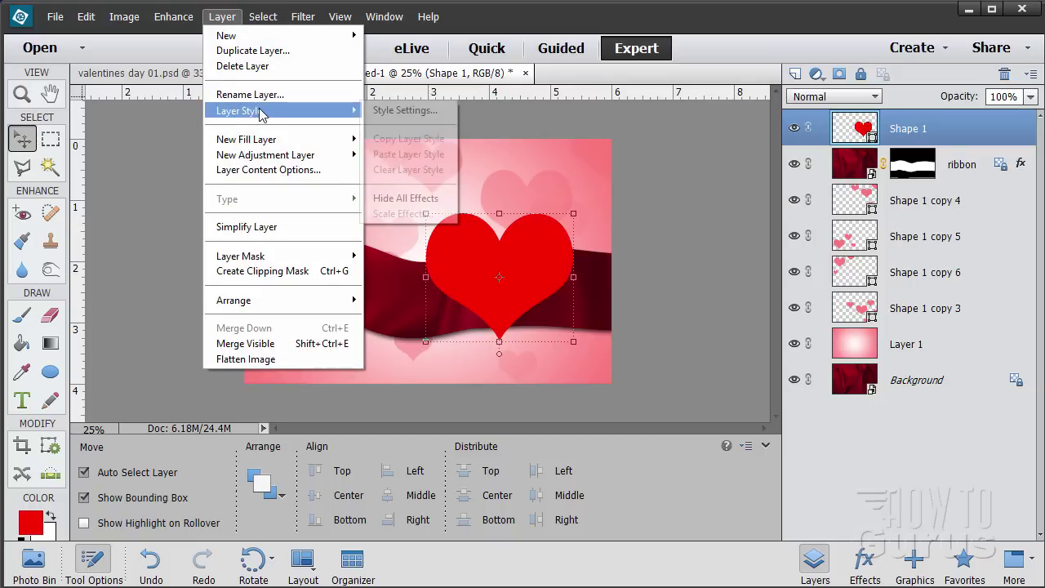
{"action": "left_click", "coordinate": [390, 115]}
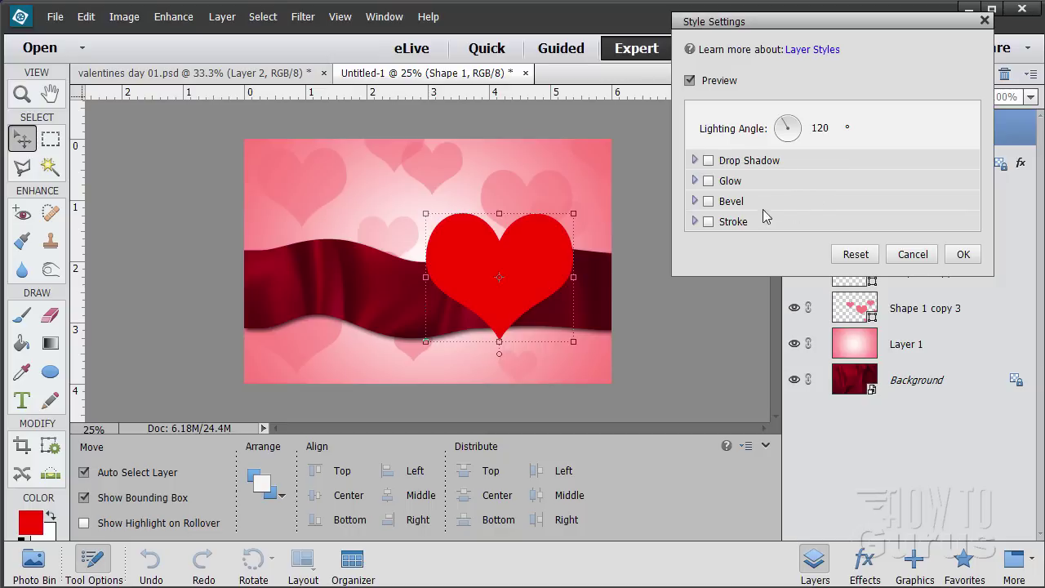
{"action": "left_click", "coordinate": [708, 180]}
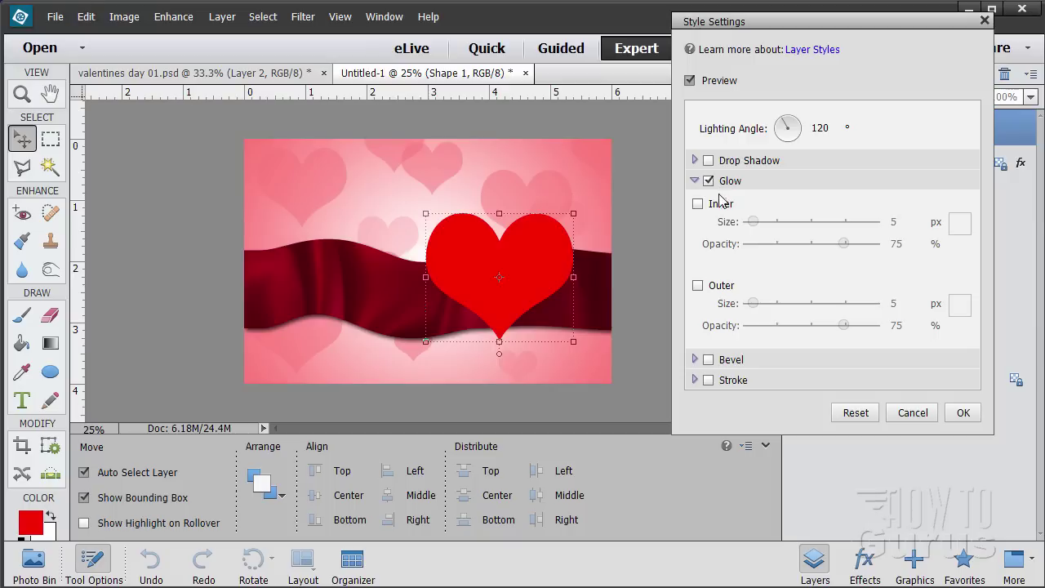
{"action": "left_click", "coordinate": [698, 204]}
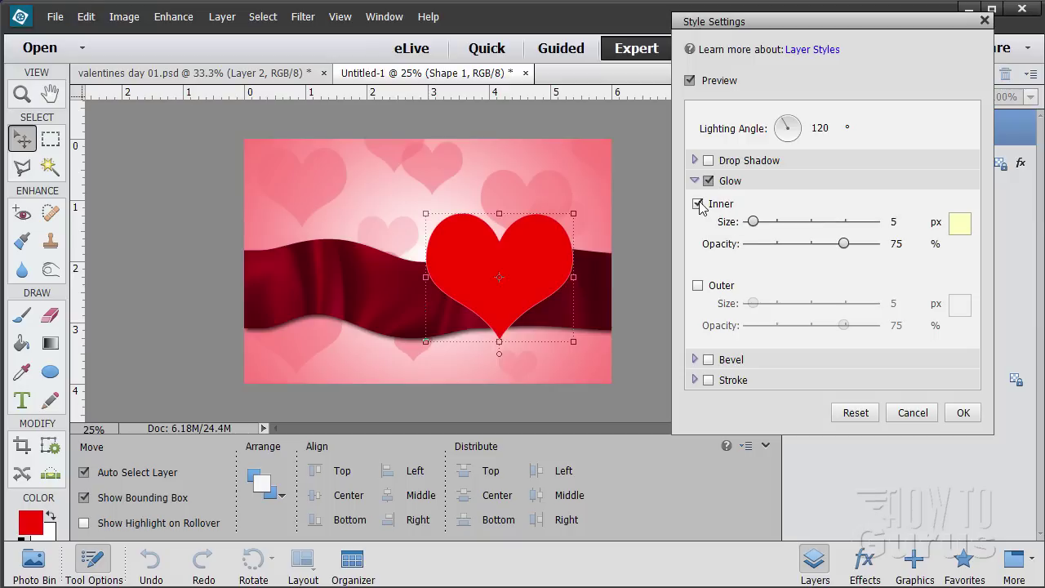
Set the red heart's inner glow to light pink, about febebe, with a size of 24 px.
{"action": "left_click", "coordinate": [960, 222]}
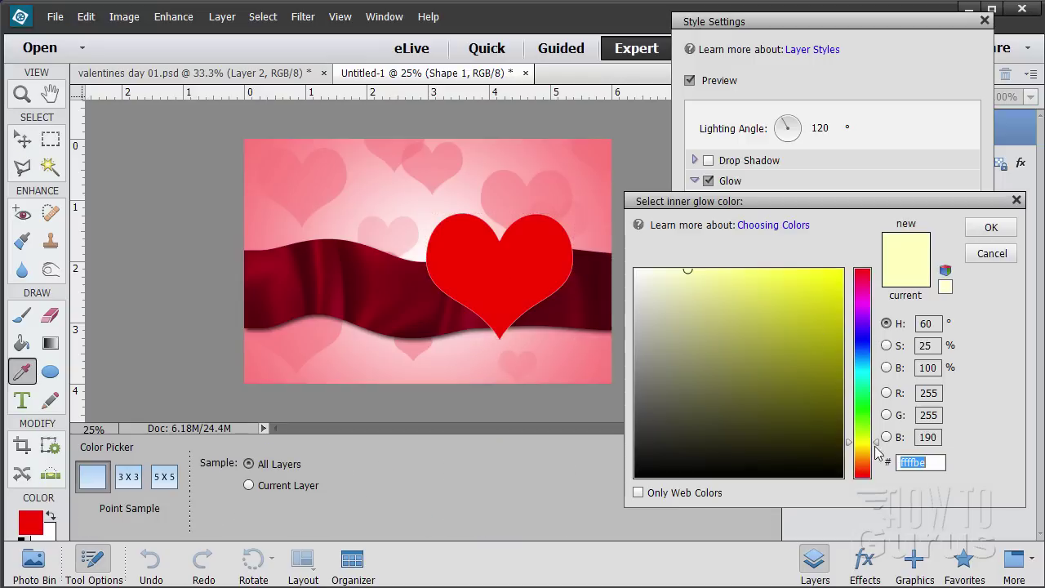
{"action": "left_click_drag", "start_coordinate": [876, 452], "coordinate": [877, 490]}
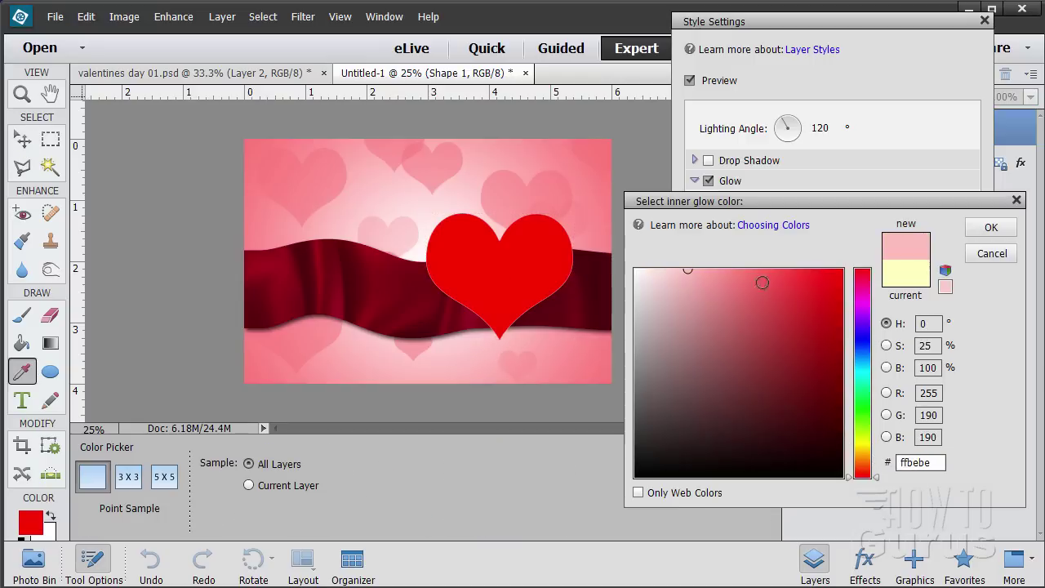
{"action": "left_click_drag", "start_coordinate": [684, 271], "coordinate": [687, 270]}
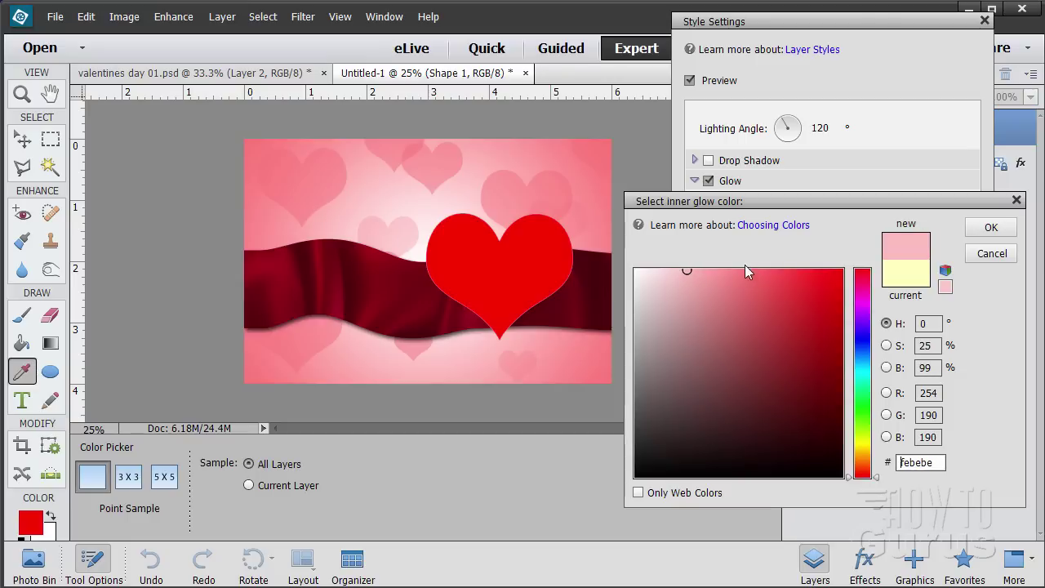
{"action": "left_click_drag", "start_coordinate": [688, 271], "coordinate": [689, 271]}
{"action": "left_click", "coordinate": [989, 227]}
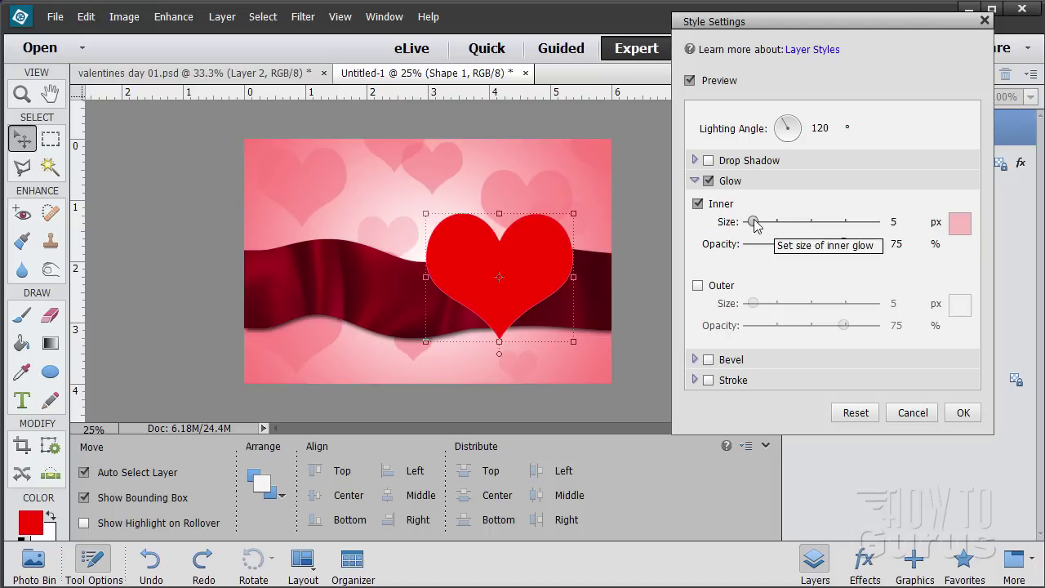
{"action": "left_click_drag", "start_coordinate": [753, 222], "coordinate": [764, 227]}
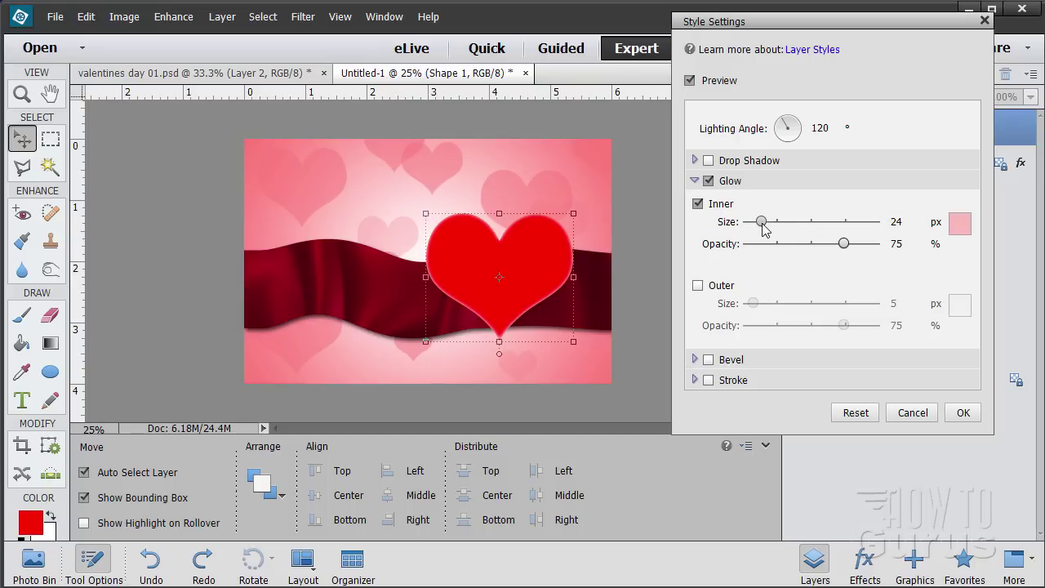
{"action": "mouse_move", "coordinate": [761, 222]}
{"action": "left_mouse_down"}
{"action": "mouse_move", "coordinate": [809, 227]}
{"action": "mouse_move", "coordinate": [762, 227]}
{"action": "left_mouse_up"}
Add a bevel to the red heart with the direction Down and a size of 9 px.
{"action": "left_click", "coordinate": [695, 181]}
{"action": "left_click", "coordinate": [695, 201]}
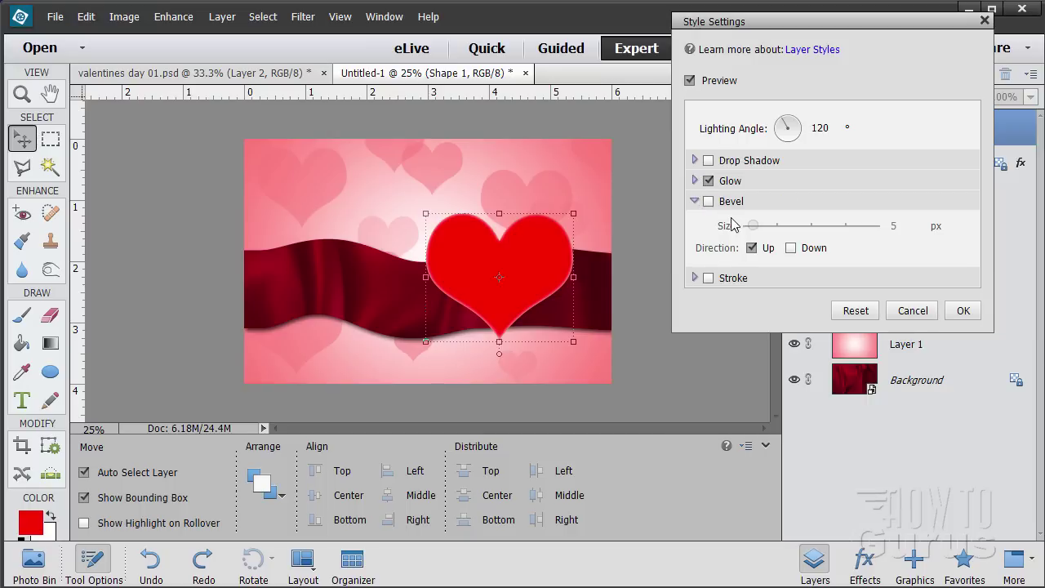
{"action": "left_click", "coordinate": [708, 202]}
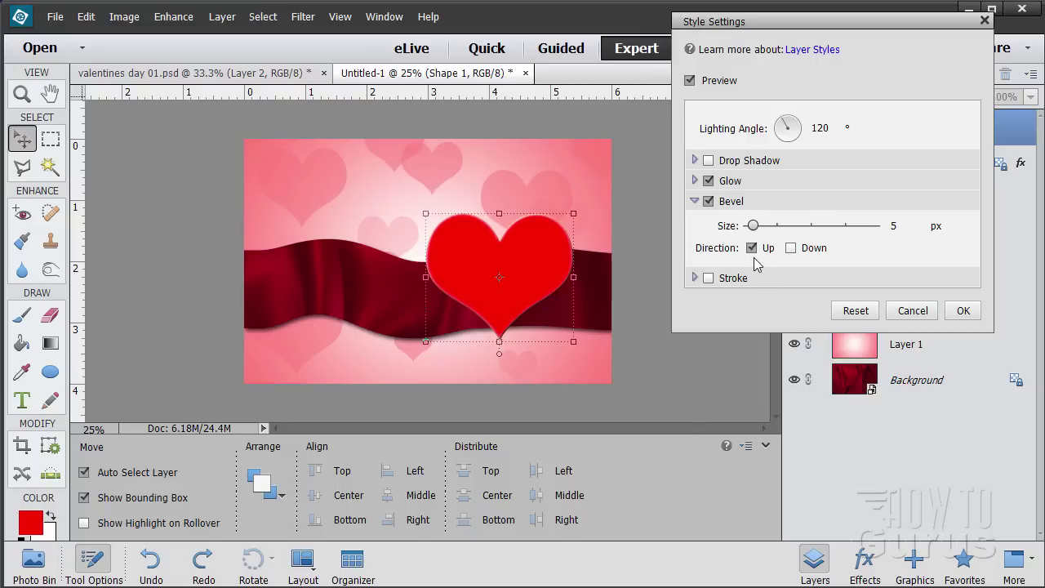
{"action": "left_click", "coordinate": [790, 248]}
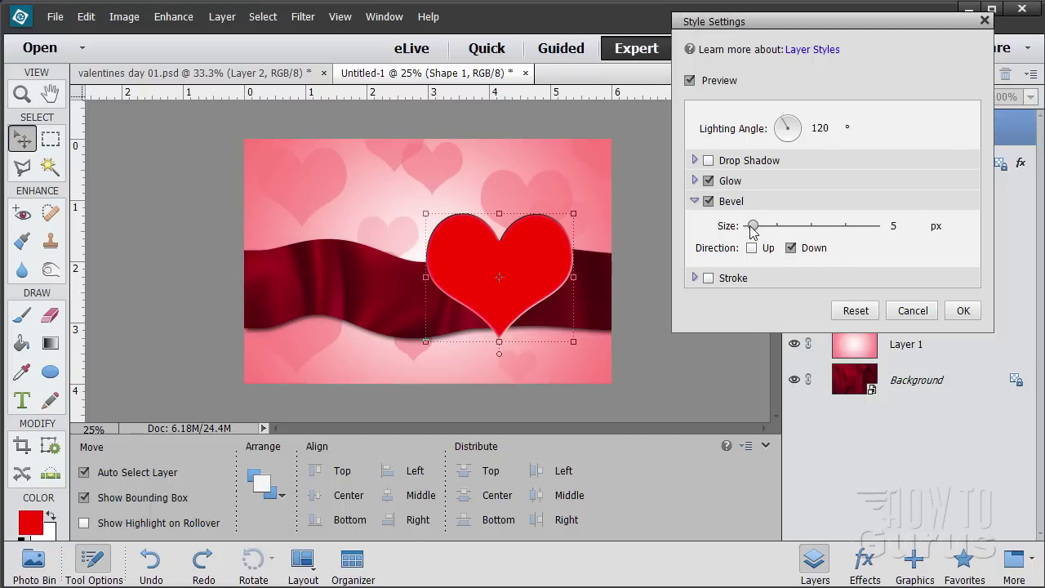
{"action": "left_click_drag", "start_coordinate": [753, 226], "coordinate": [758, 228]}
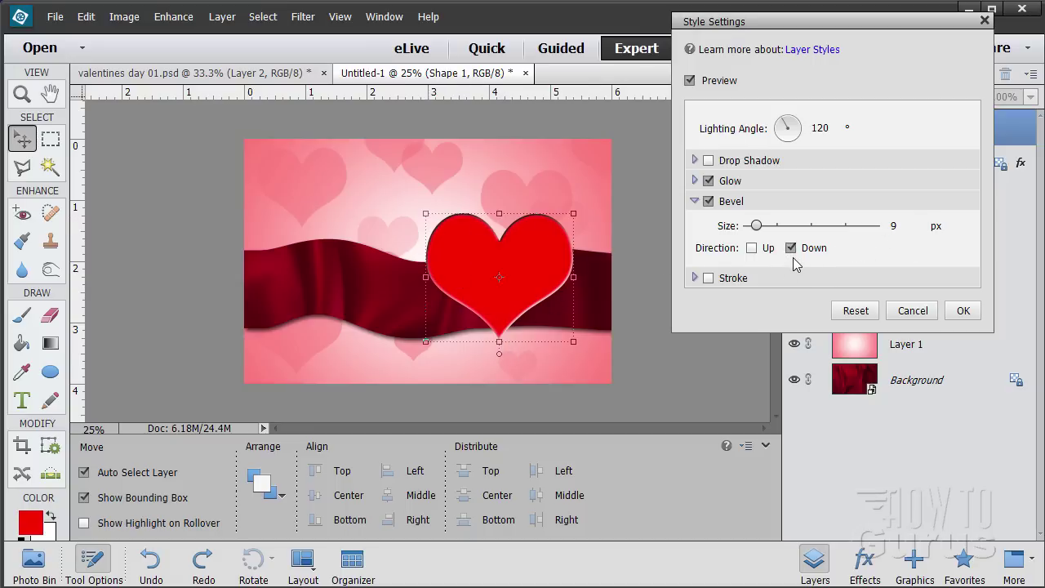
Add a 4 px bright red outside stroke to the heart and apply the layer style settings.
{"action": "left_click", "coordinate": [694, 201]}
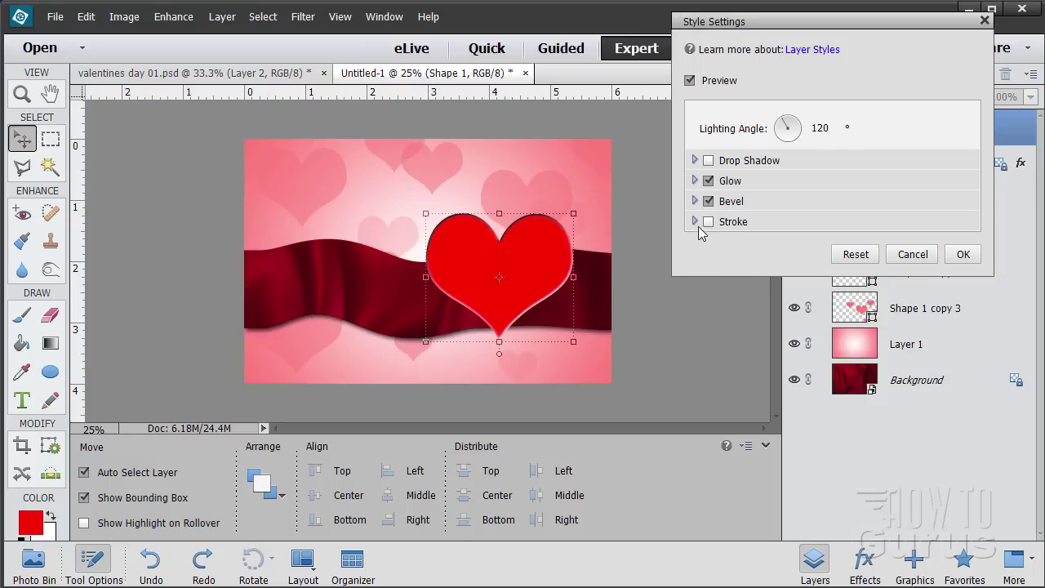
{"action": "left_click", "coordinate": [694, 221]}
{"action": "left_click", "coordinate": [707, 222]}
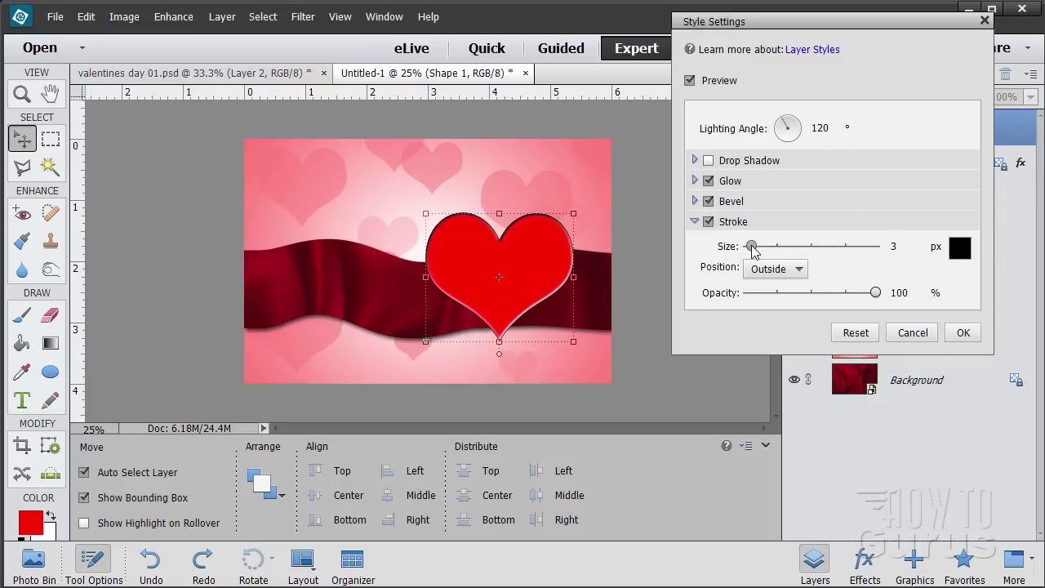
{"action": "left_click_drag", "start_coordinate": [752, 247], "coordinate": [753, 246]}
{"action": "left_click", "coordinate": [962, 252]}
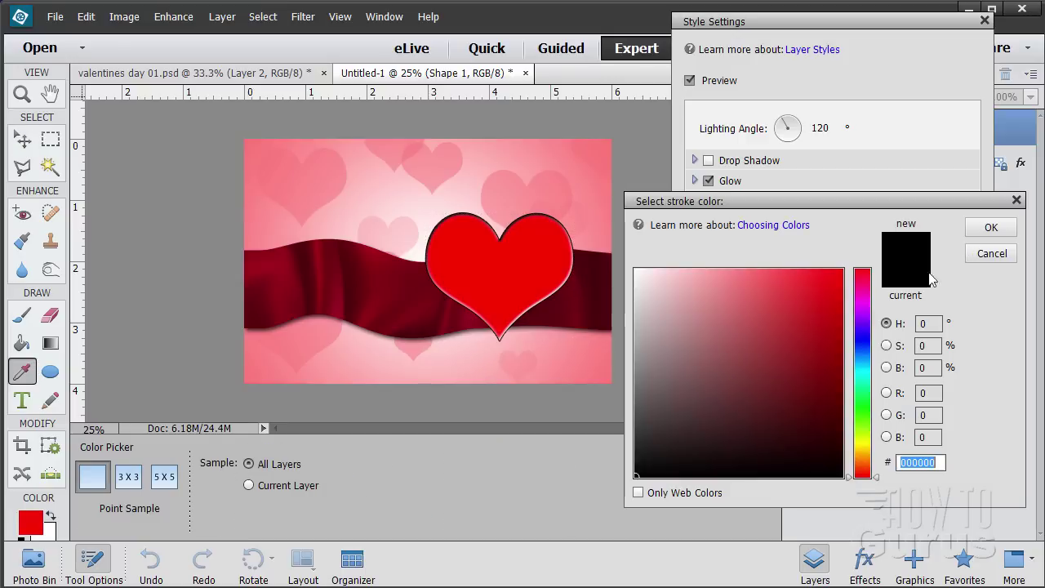
{"action": "left_click", "coordinate": [842, 271]}
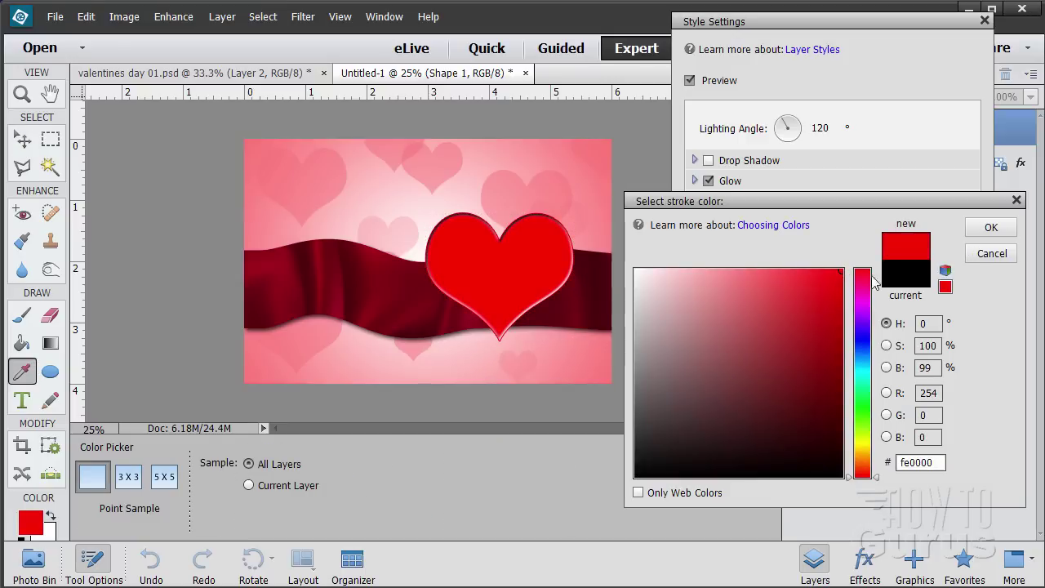
{"action": "left_click", "coordinate": [844, 269]}
{"action": "left_click", "coordinate": [983, 231]}
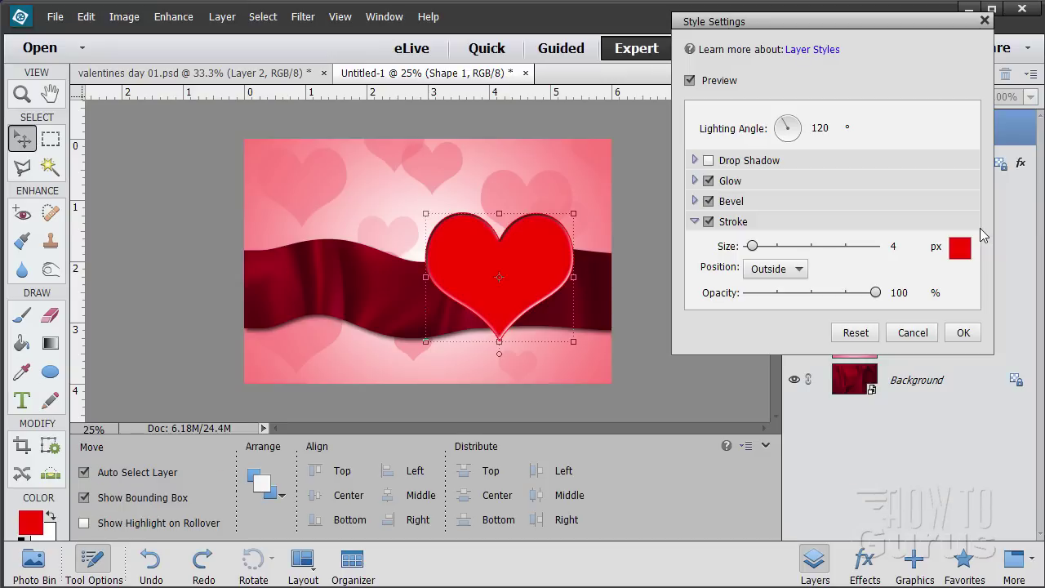
{"action": "left_click", "coordinate": [963, 332]}
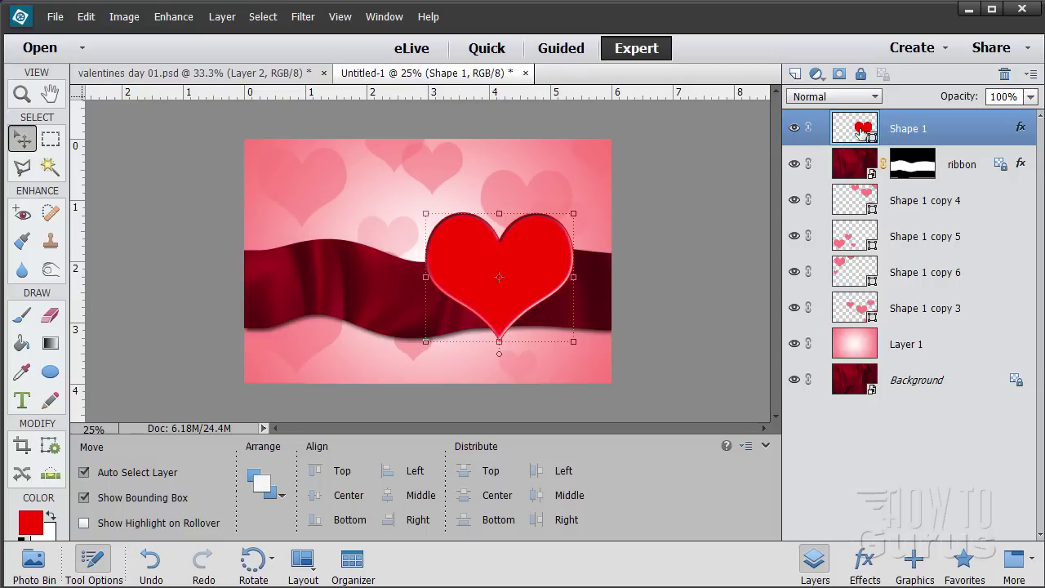
Duplicate the red heart layer and scale the copy to about 96% around its center.
{"action": "left_click_drag", "start_coordinate": [853, 129], "coordinate": [796, 74]}
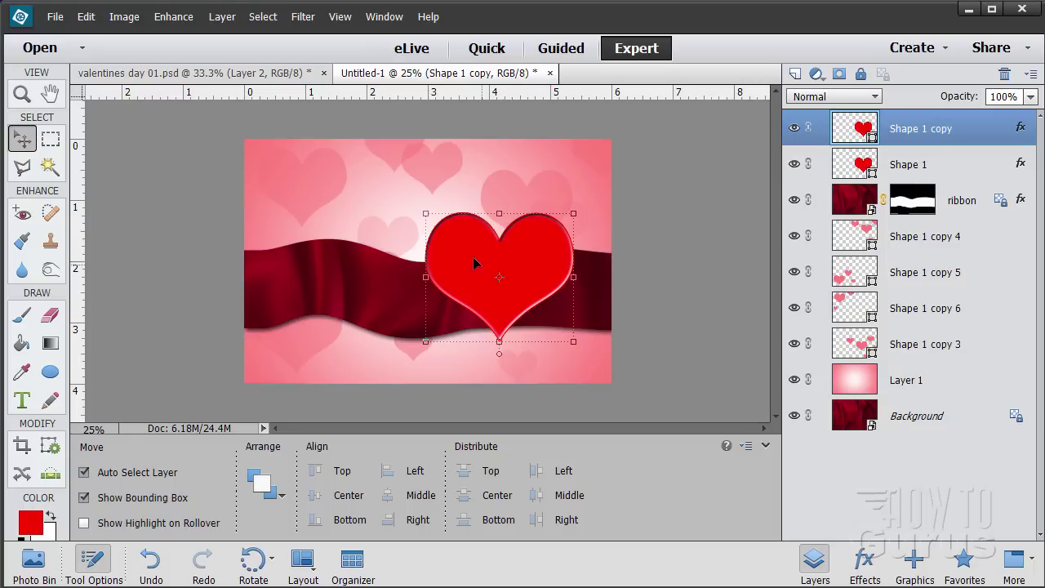
{"action": "mouse_move", "coordinate": [425, 213]}
{"action": "left_mouse_down"}
{"action": "mouse_move", "coordinate": [436, 223]}
{"action": "mouse_move", "coordinate": [426, 223]}
{"action": "left_mouse_up"}
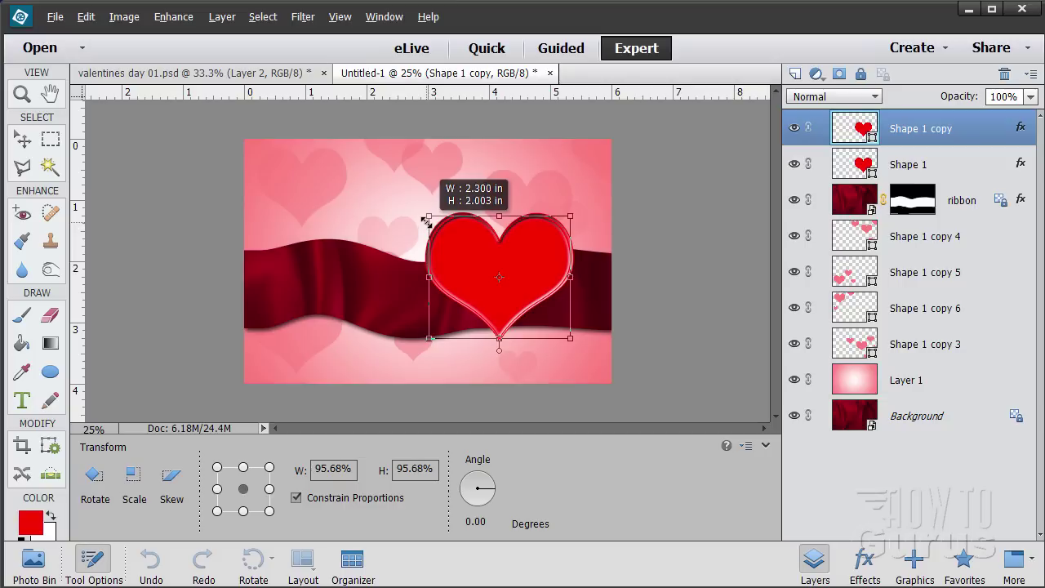
{"action": "left_click_drag", "start_coordinate": [426, 222], "coordinate": [427, 220]}
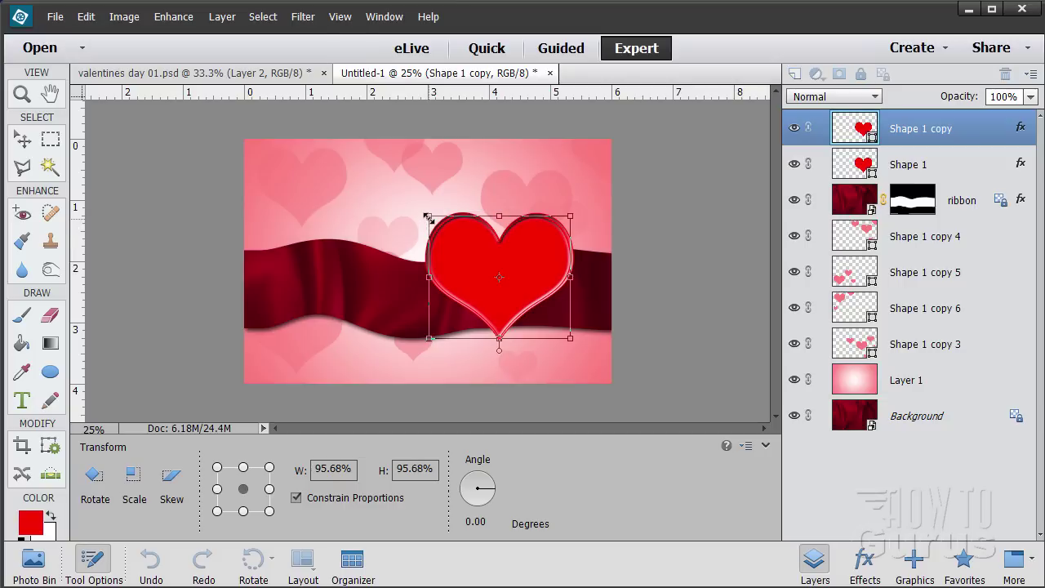
{"action": "left_click", "coordinate": [510, 368]}
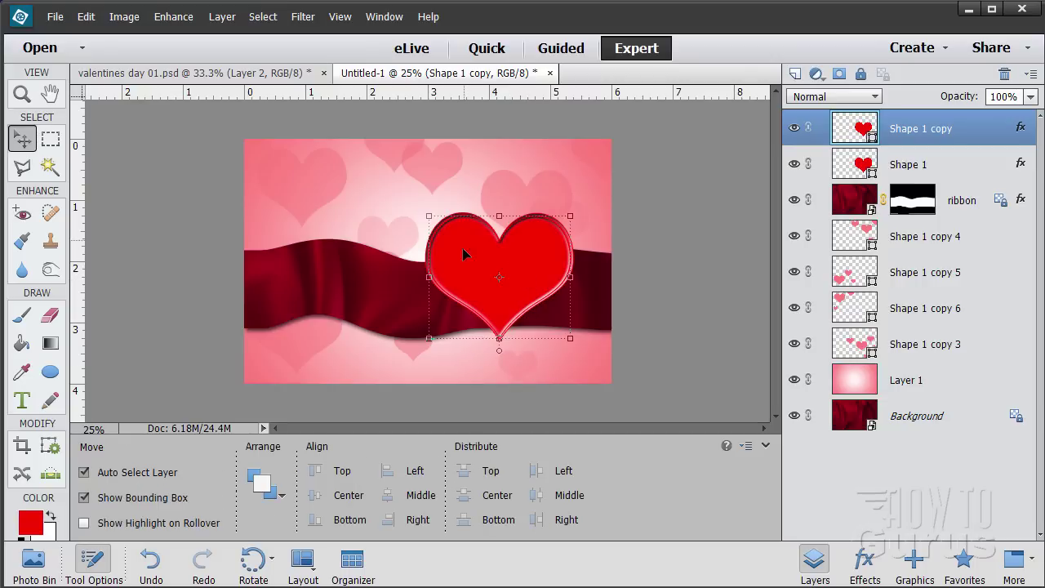
Change the heart copy's bevel to direction Up with a size of 184 px and turn off its stroke.
{"action": "double_click", "coordinate": [1020, 129]}
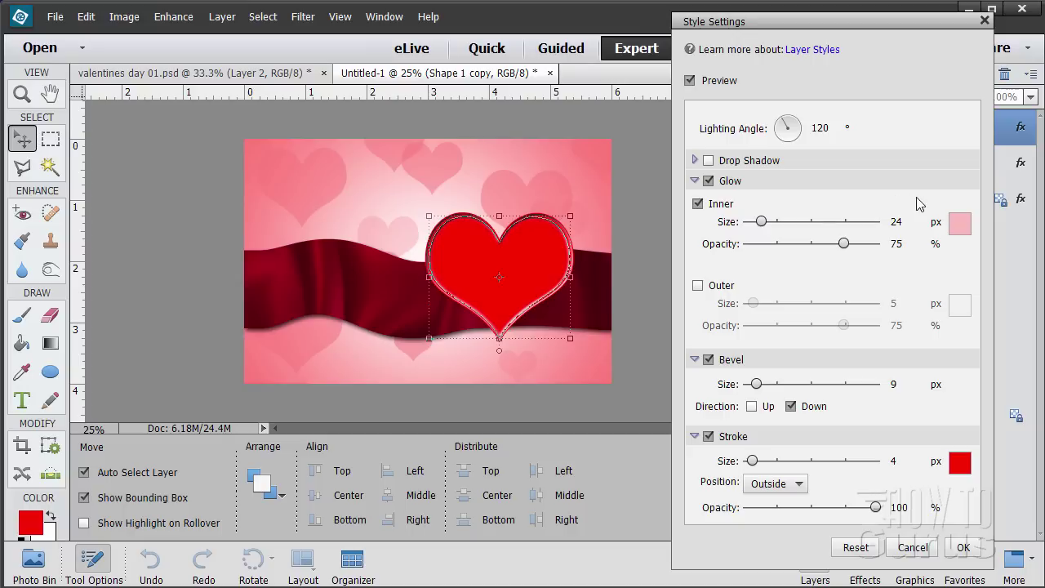
{"action": "left_click", "coordinate": [751, 407]}
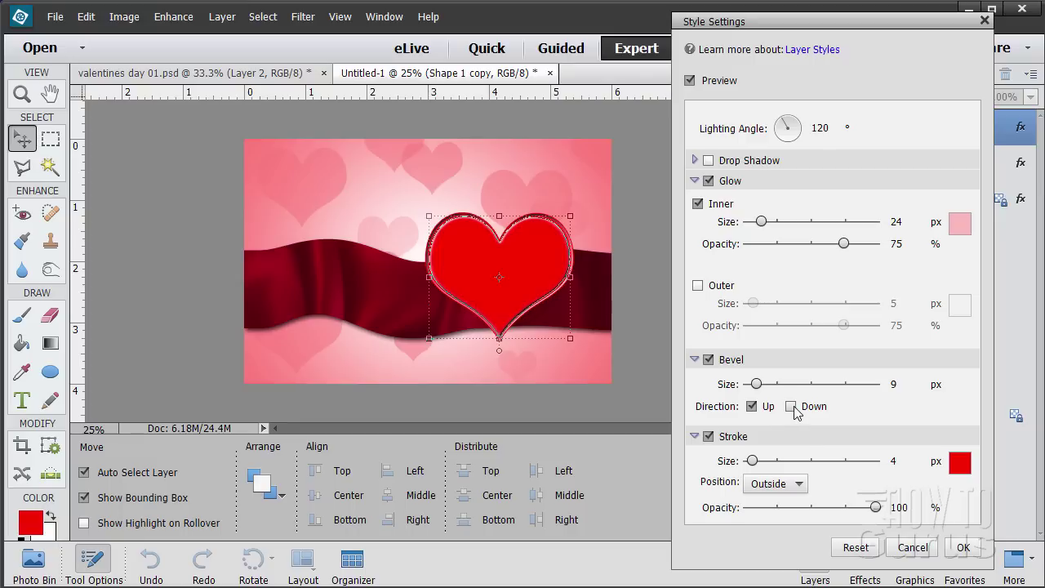
{"action": "left_click_drag", "start_coordinate": [757, 383], "coordinate": [809, 386]}
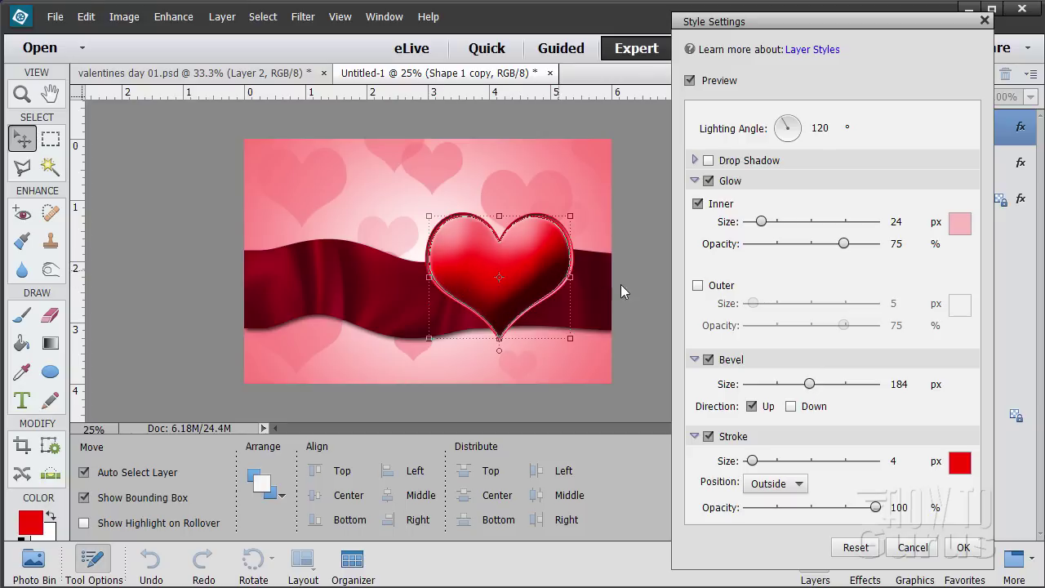
{"action": "left_click", "coordinate": [708, 360]}
{"action": "left_click", "coordinate": [708, 360]}
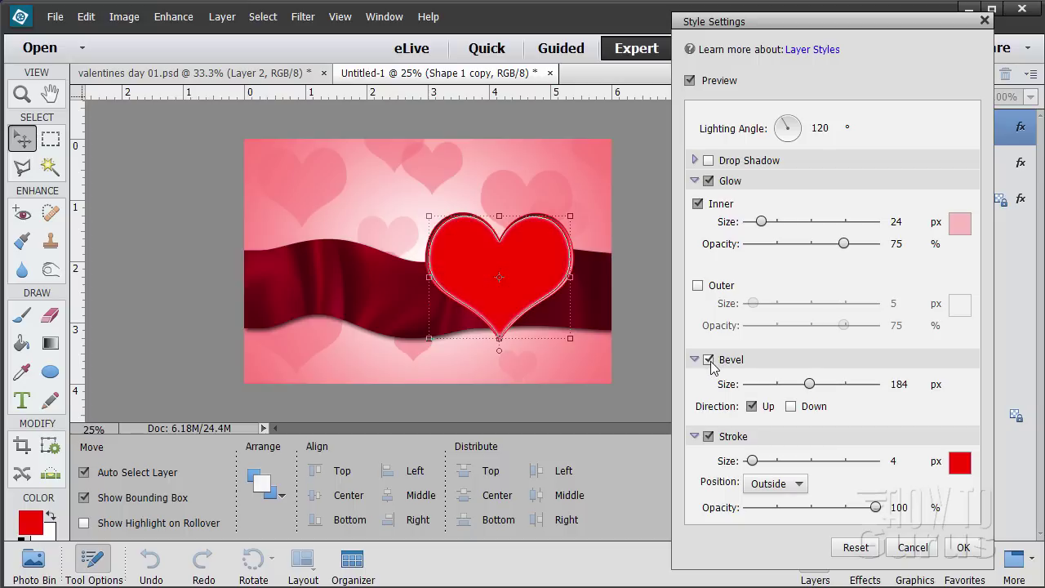
{"action": "left_click", "coordinate": [708, 436]}
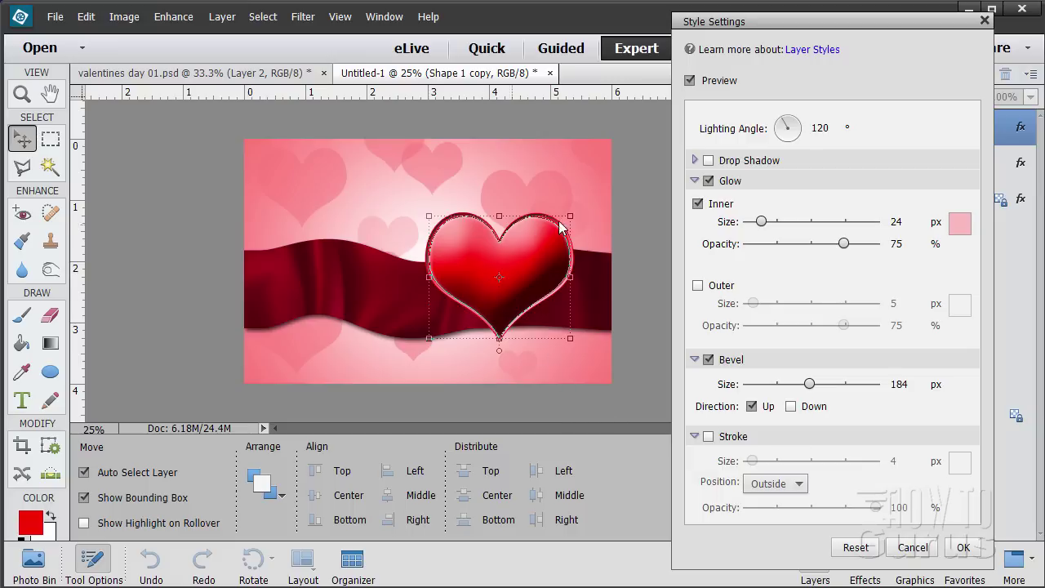
{"action": "left_click", "coordinate": [962, 547]}
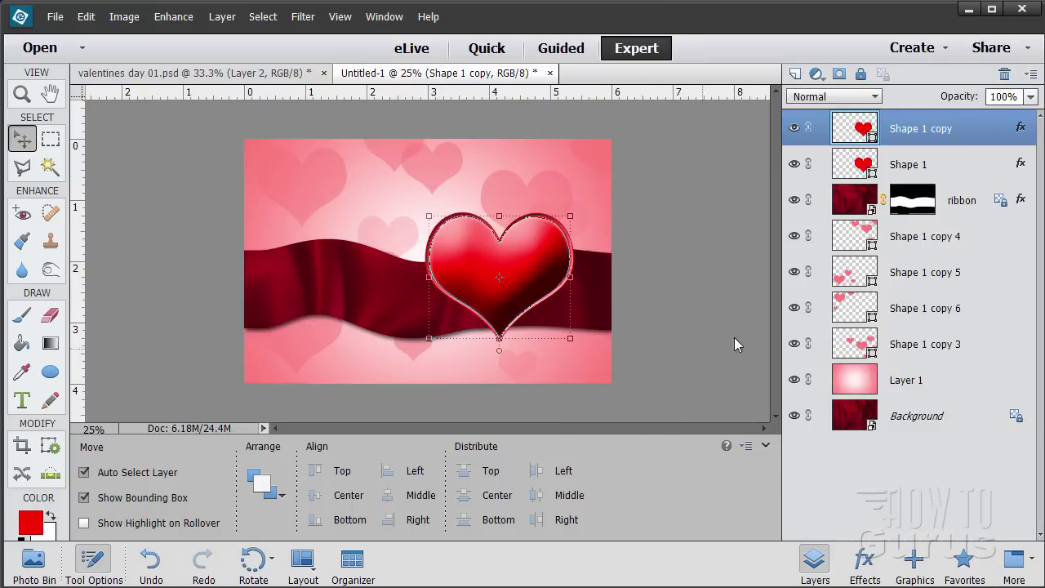
Resize the heart copy without constrained proportions to about 98.9% width and 97.3% height to fit inside the outer heart.
{"action": "left_click", "coordinate": [954, 418]}
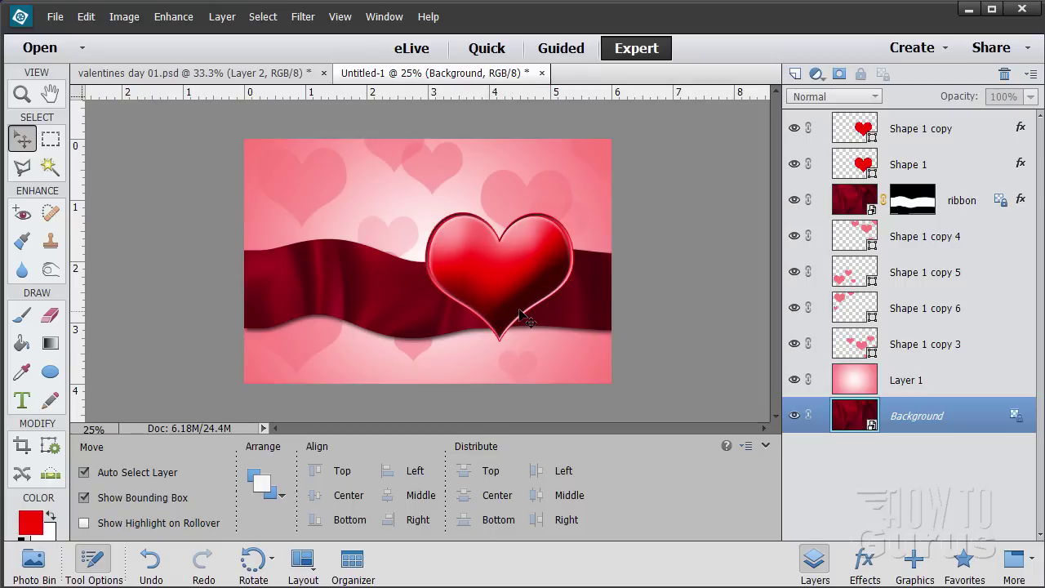
{"action": "left_click", "coordinate": [911, 129]}
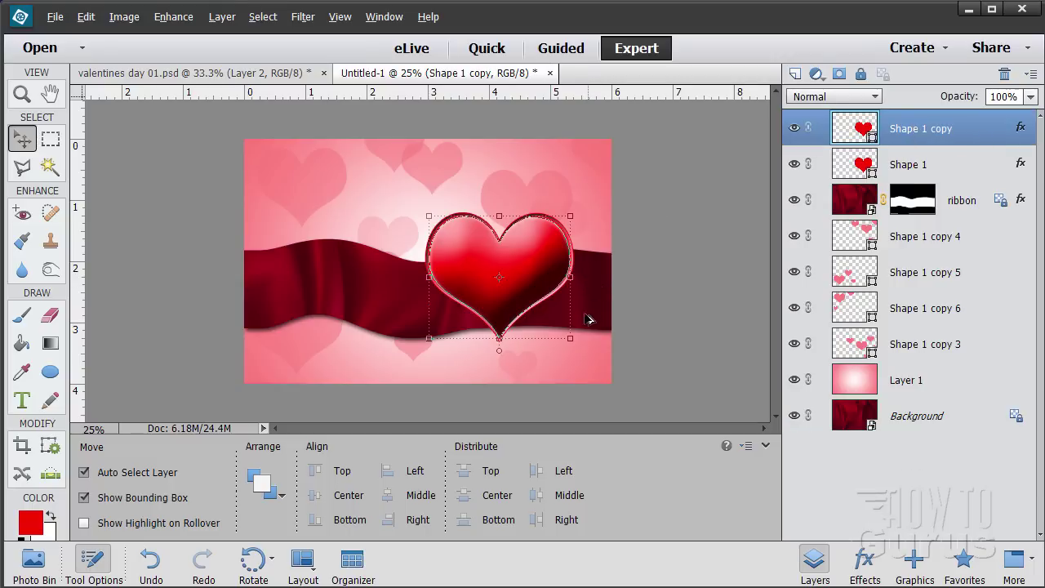
{"action": "left_click", "coordinate": [512, 343]}
{"action": "left_click", "coordinate": [504, 307]}
{"action": "left_click_drag", "start_coordinate": [499, 340], "coordinate": [498, 337]}
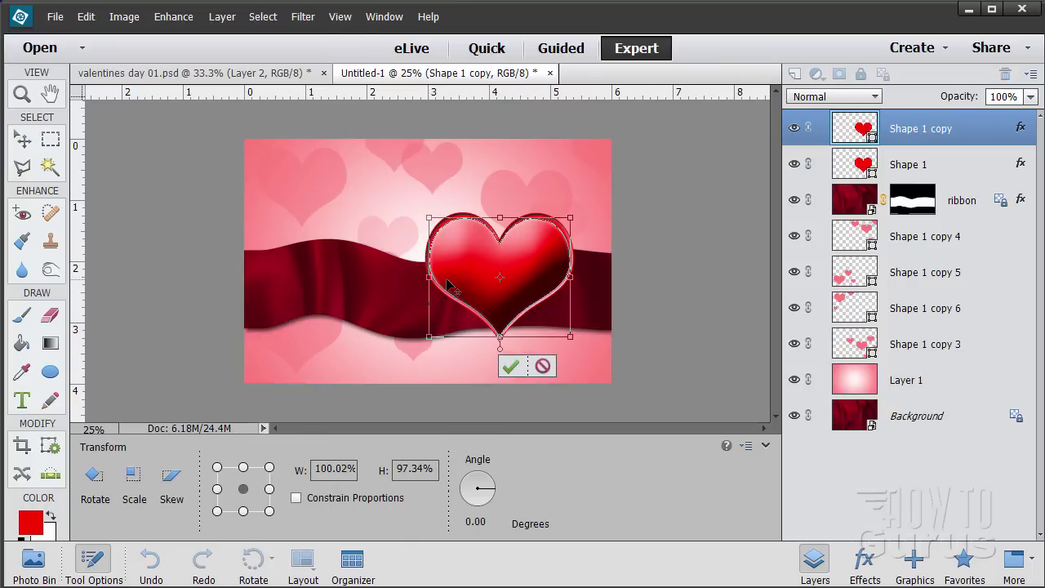
{"action": "left_click_drag", "start_coordinate": [430, 277], "coordinate": [426, 277]}
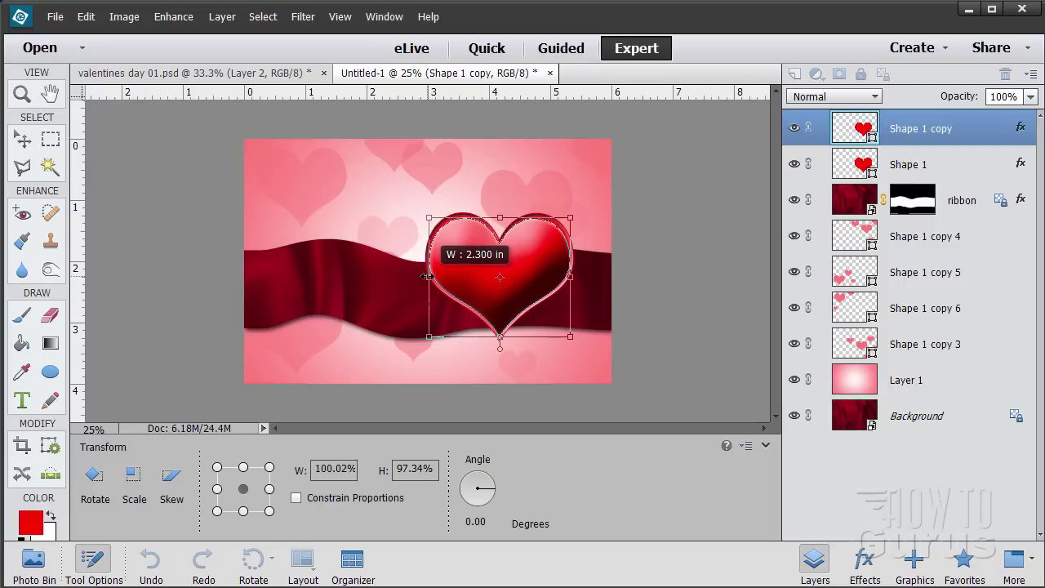
{"action": "left_click_drag", "start_coordinate": [426, 277], "coordinate": [428, 277]}
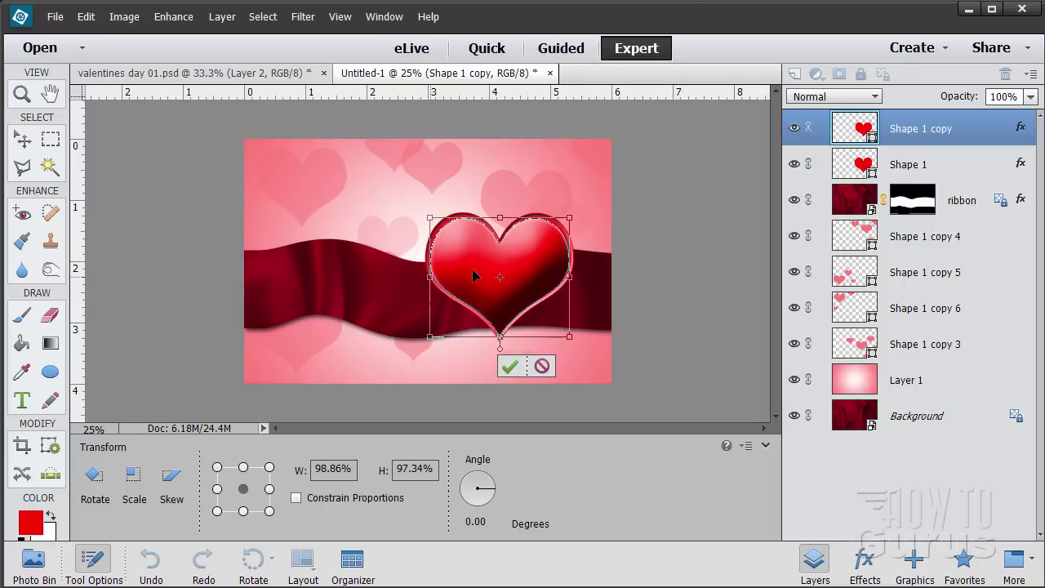
{"action": "left_click", "coordinate": [515, 366]}
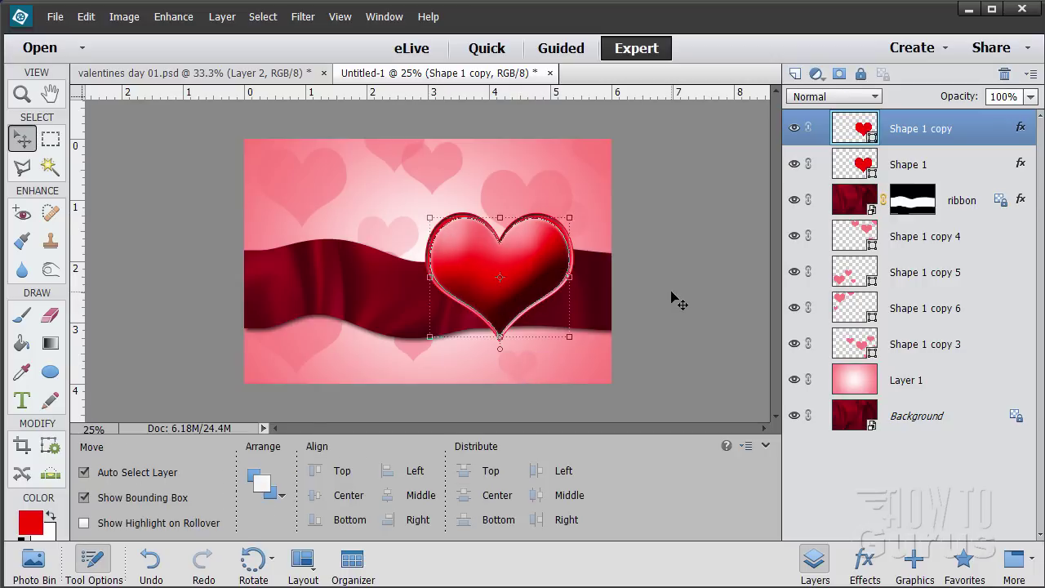
Nudge the heart copy slightly upward to center it within the outer heart.
{"action": "key", "text": "Up"}
{"action": "key", "text": "Up"}
{"action": "key", "text": "Up"}
{"action": "key", "text": "Up"}
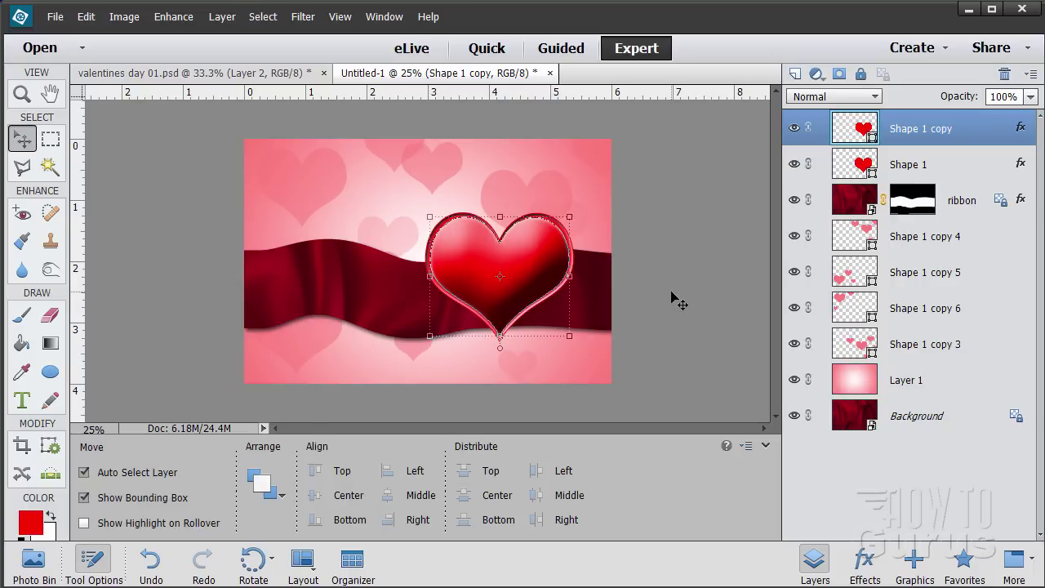
Add a new blank layer directly above the heart copy layer.
{"action": "left_click", "coordinate": [671, 292]}
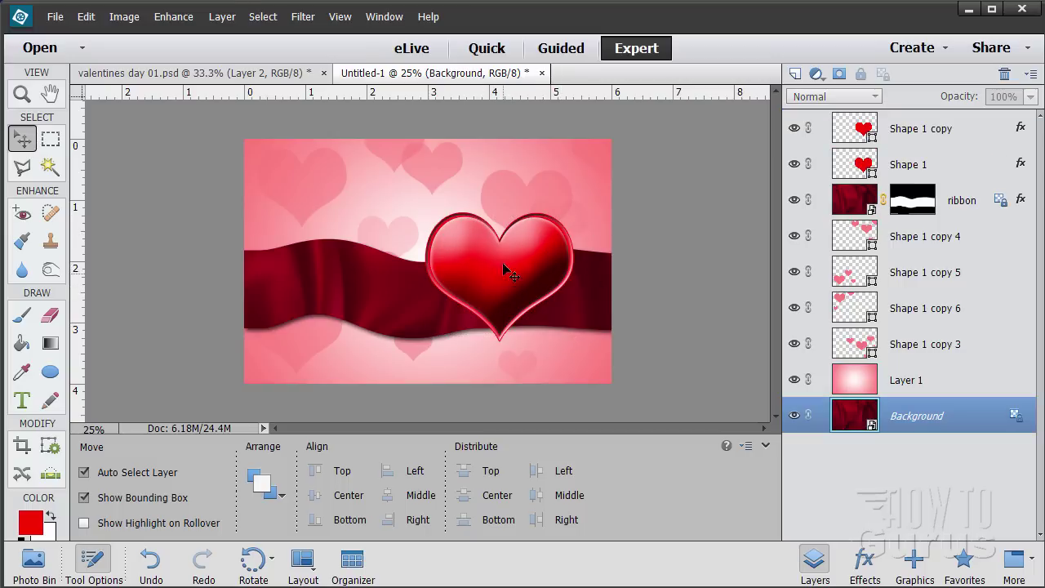
{"action": "left_click", "coordinate": [959, 133]}
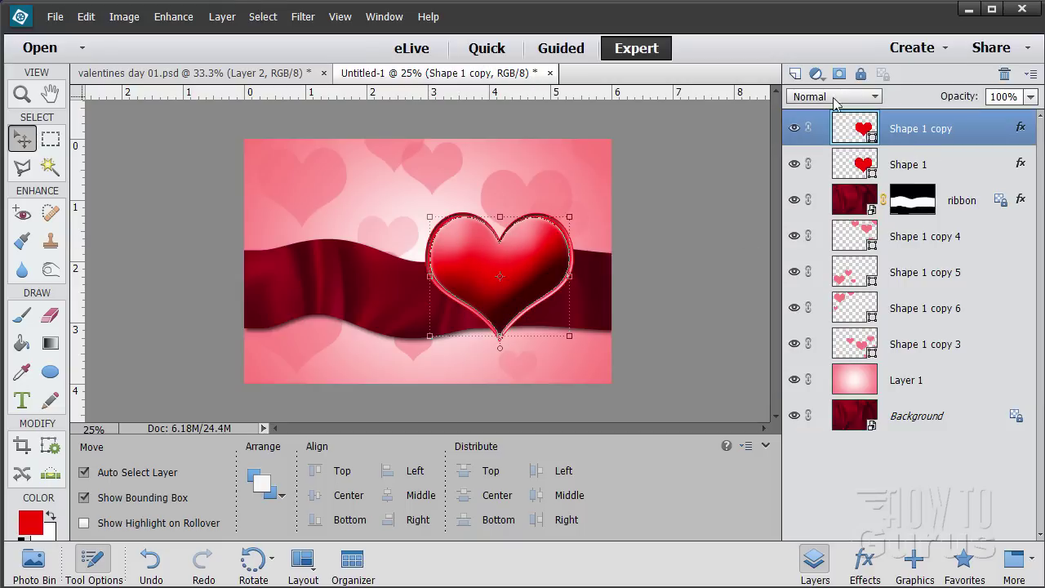
{"action": "left_click", "coordinate": [794, 73]}
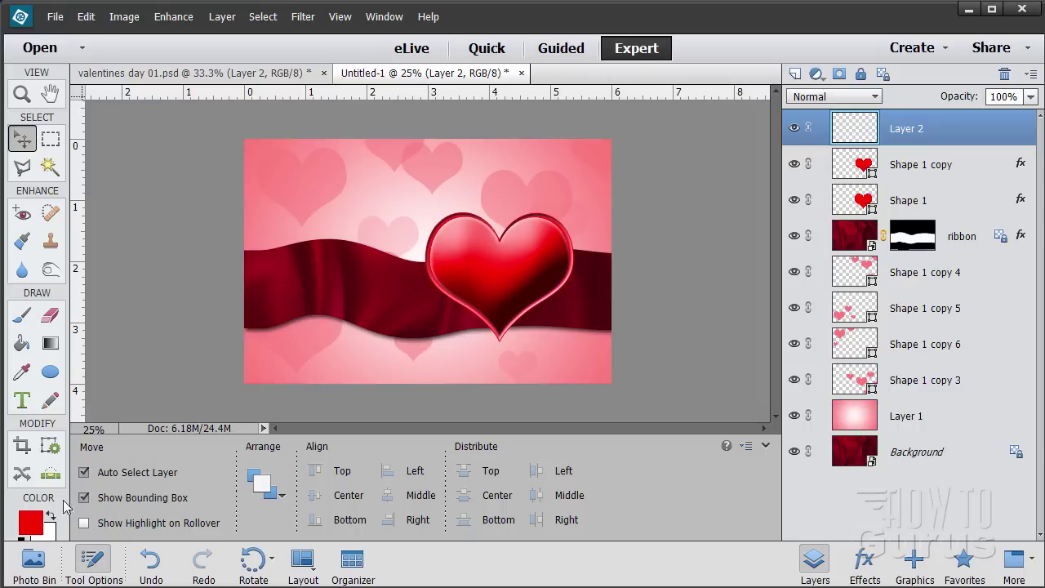
Set the foreground color to white and draw a 1:1 circular selection inside the large heart's left lobe.
{"action": "left_click", "coordinate": [23, 539]}
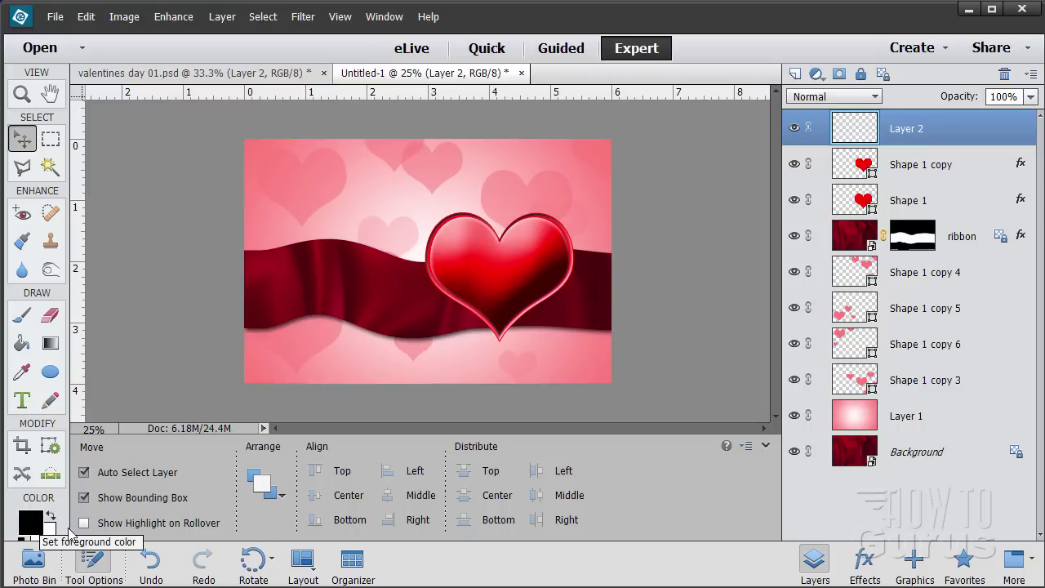
{"action": "left_click", "coordinate": [51, 516]}
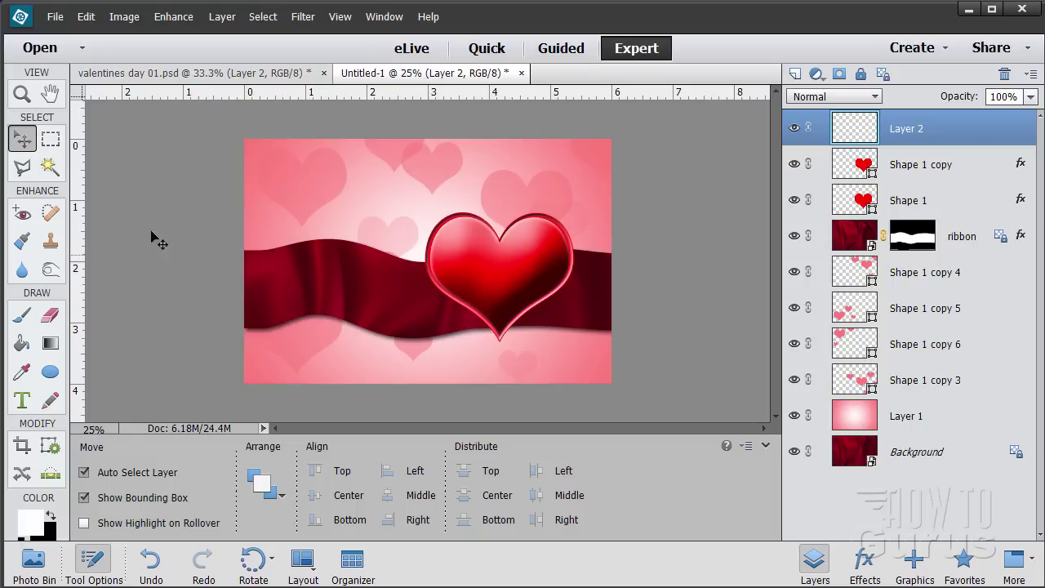
{"action": "left_click", "coordinate": [51, 140]}
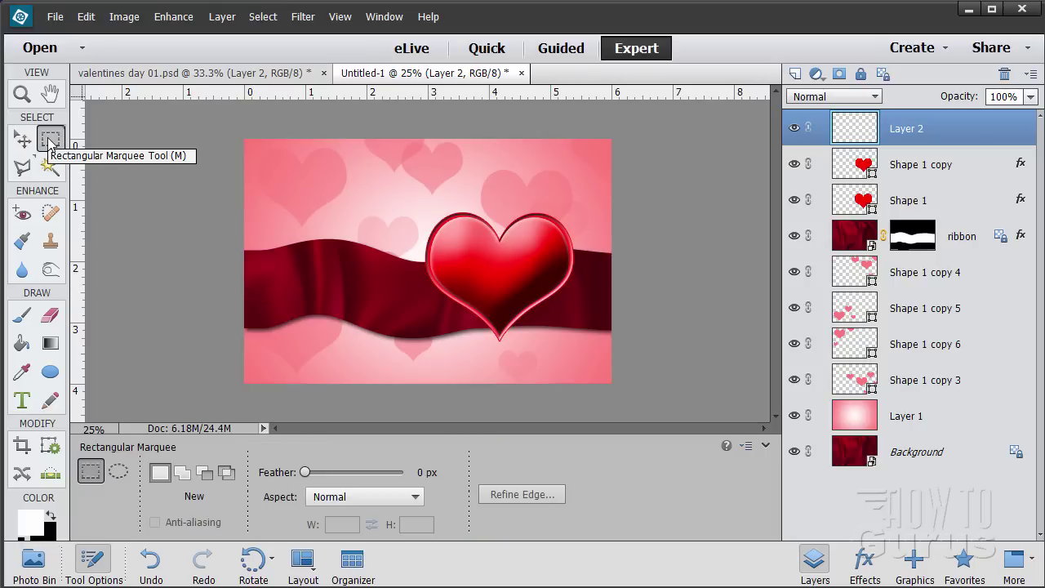
{"action": "left_click", "coordinate": [118, 472]}
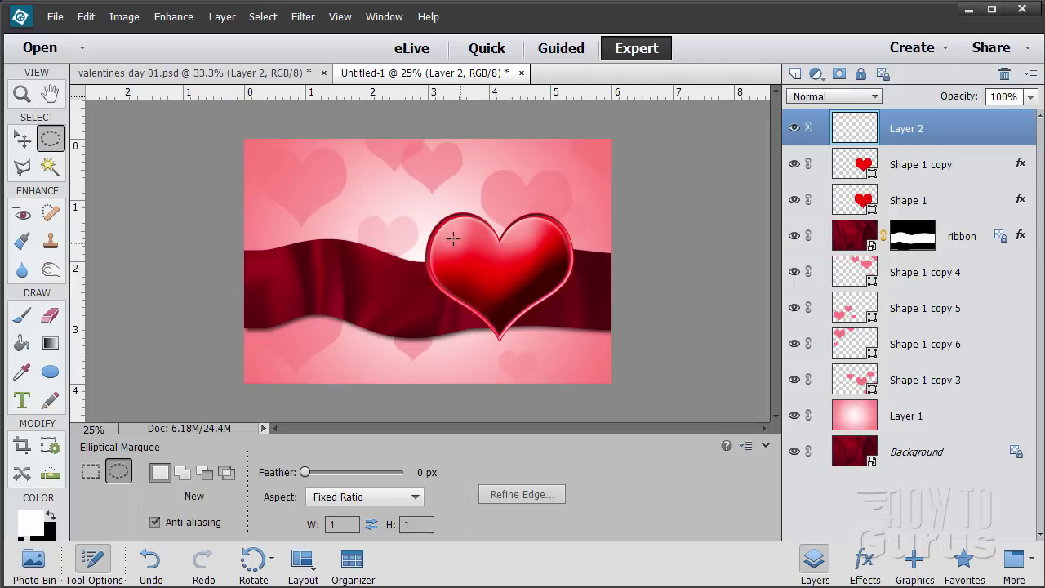
{"action": "left_click_drag", "start_coordinate": [426, 212], "coordinate": [457, 271]}
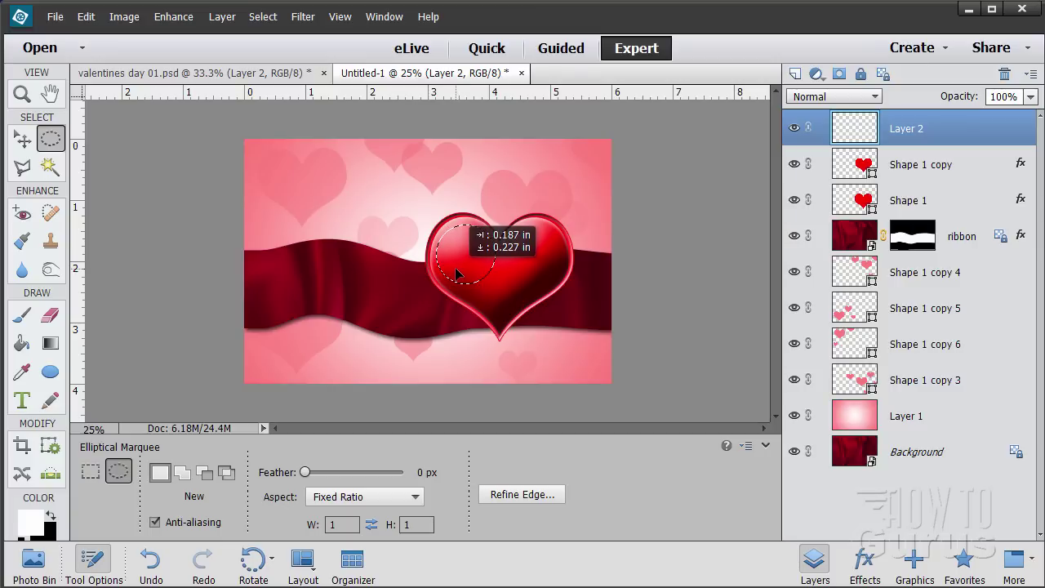
{"action": "left_click_drag", "start_coordinate": [456, 273], "coordinate": [457, 272]}
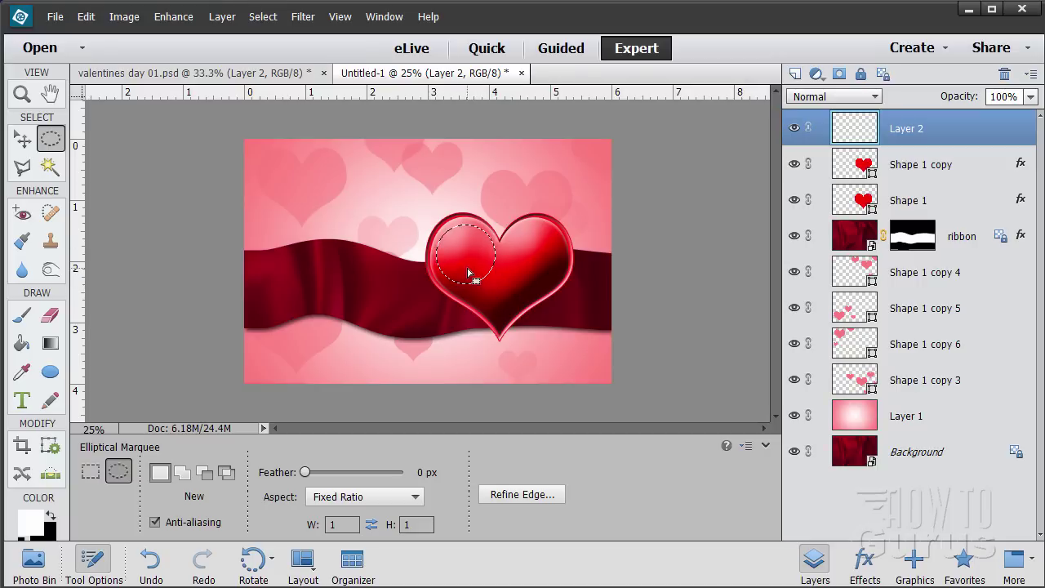
Try a hard round brush tip at a size of 300 px.
{"action": "left_click", "coordinate": [23, 315]}
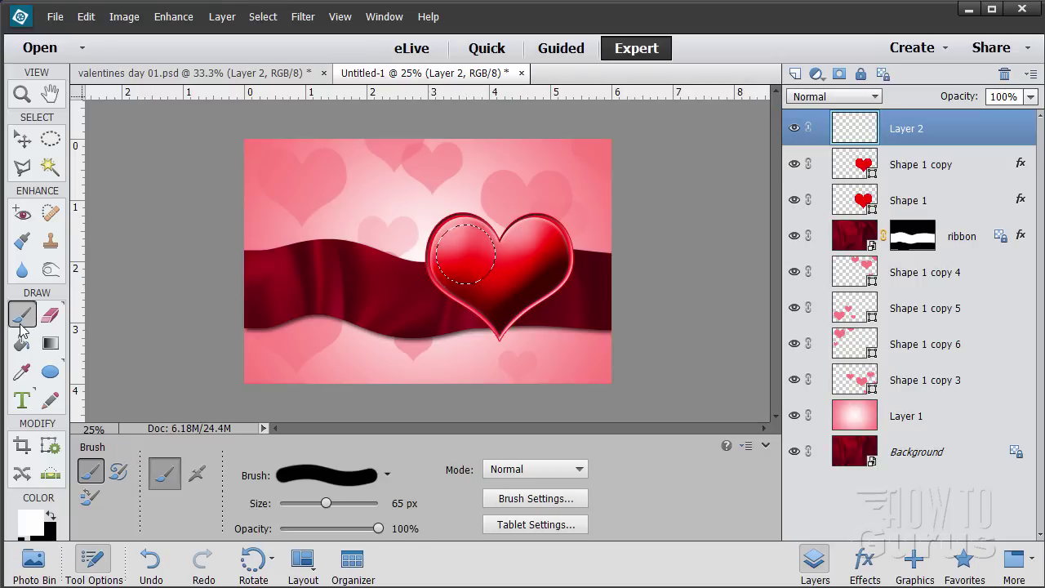
{"action": "left_click", "coordinate": [341, 488]}
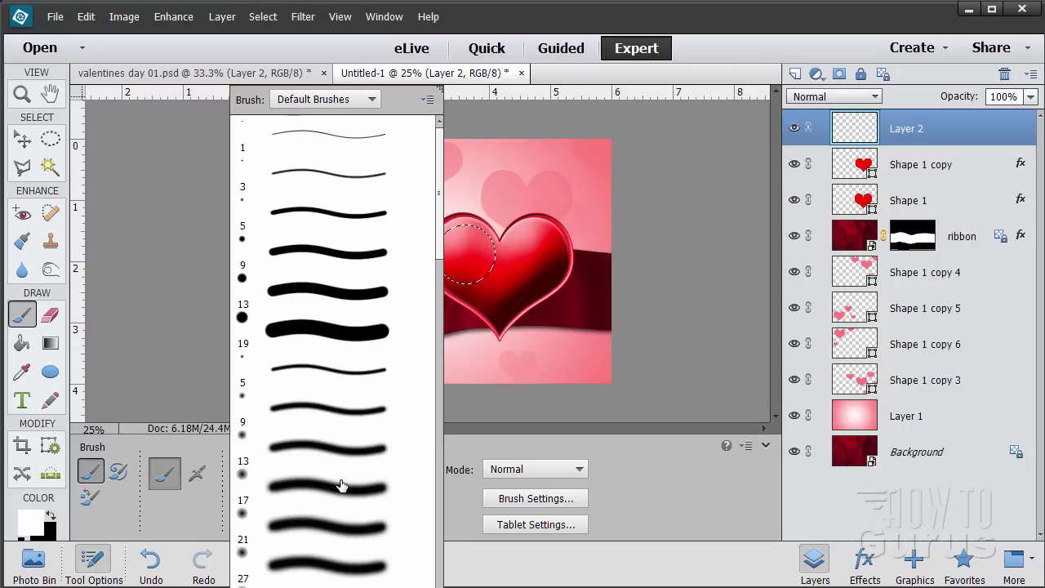
{"action": "left_click", "coordinate": [304, 330]}
{"action": "mouse_move", "coordinate": [294, 504]}
{"action": "left_mouse_down"}
{"action": "mouse_move", "coordinate": [355, 504]}
{"action": "mouse_move", "coordinate": [345, 507]}
{"action": "left_mouse_up"}
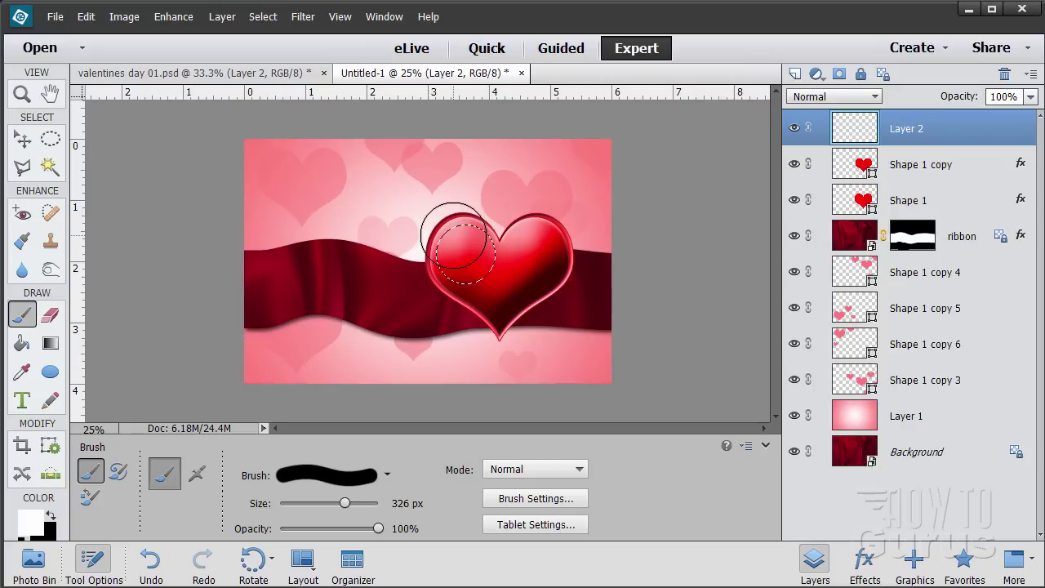
{"action": "left_click", "coordinate": [407, 503]}
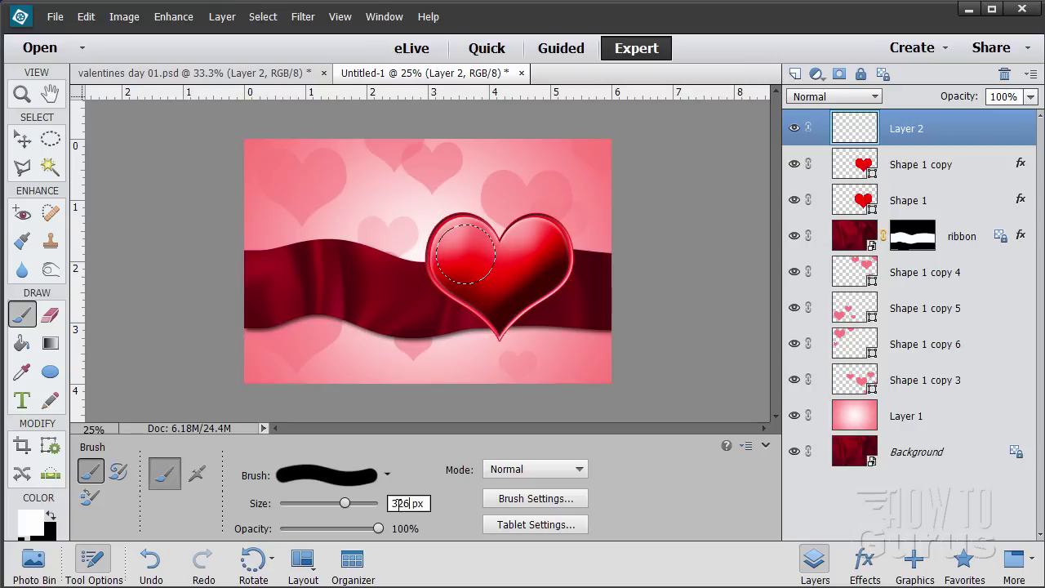
{"action": "type", "text": "300"}
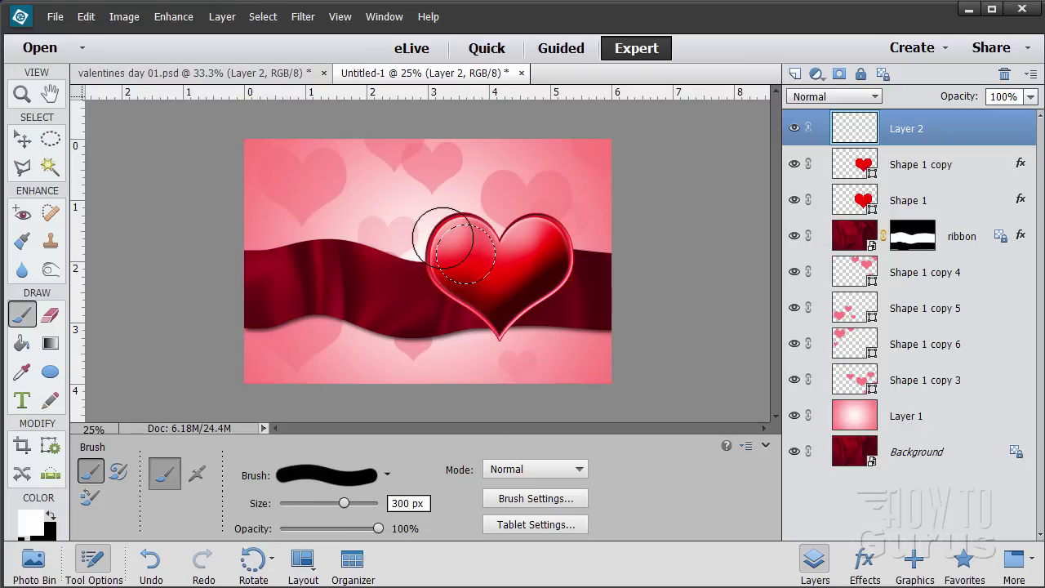
{"action": "left_click", "coordinate": [27, 142]}
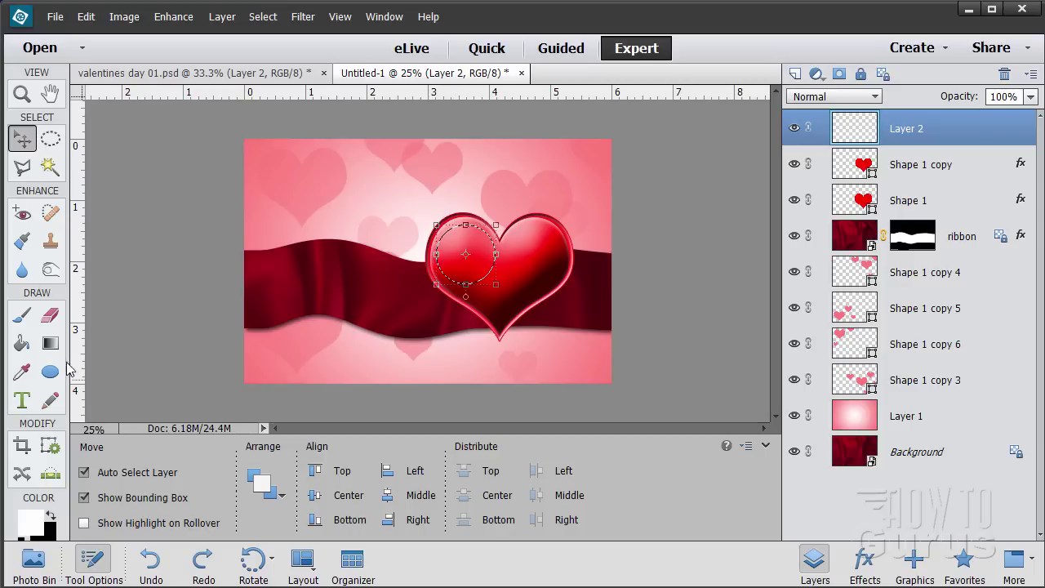
Paint a white highlight in the upper-left part of the circular selection with a soft round brush at 300 px.
{"action": "left_click", "coordinate": [23, 315]}
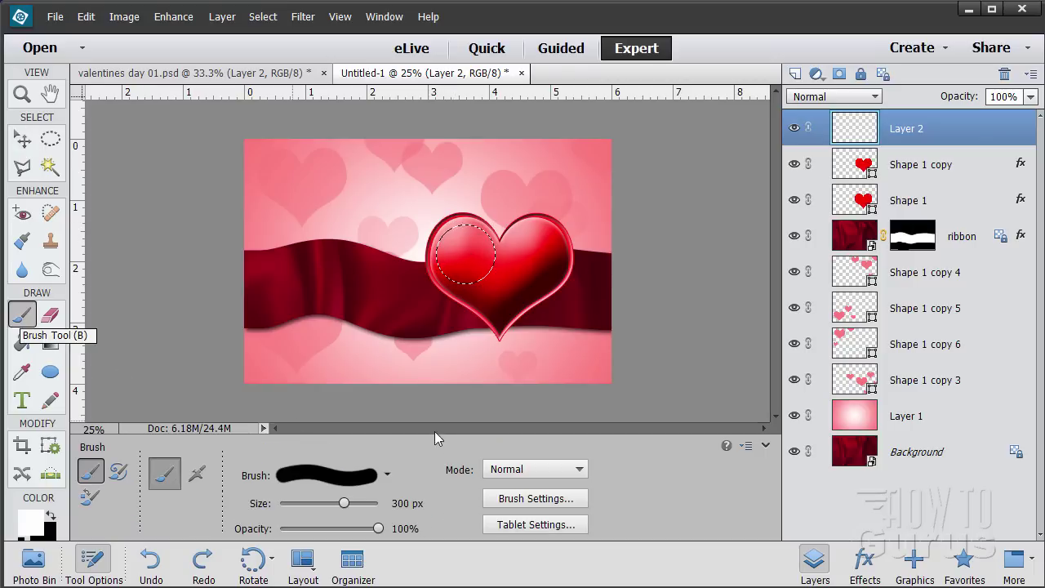
{"action": "left_click_drag", "start_coordinate": [344, 503], "coordinate": [315, 503]}
{"action": "left_click", "coordinate": [343, 480]}
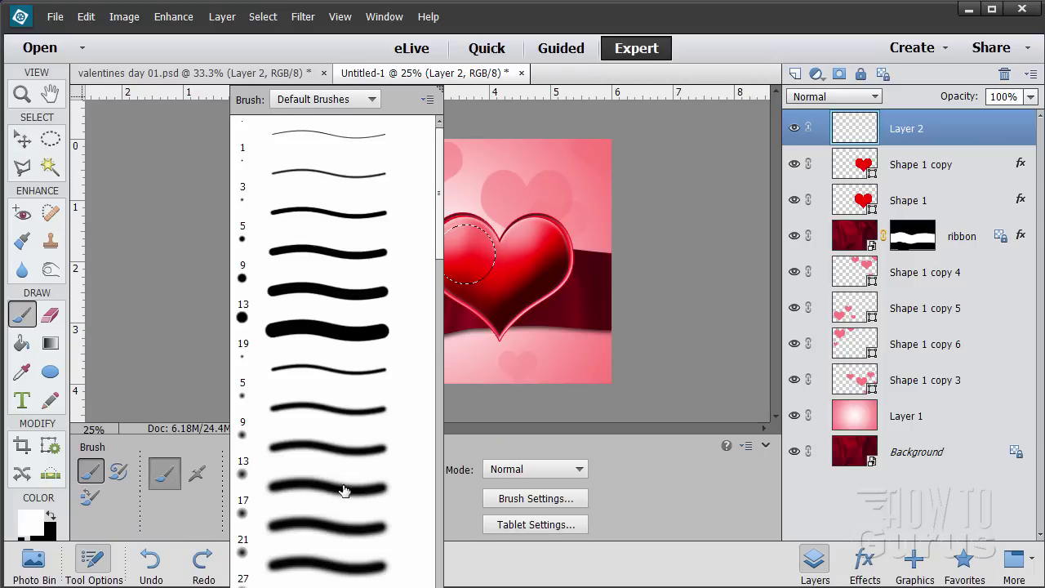
{"action": "left_click", "coordinate": [278, 529]}
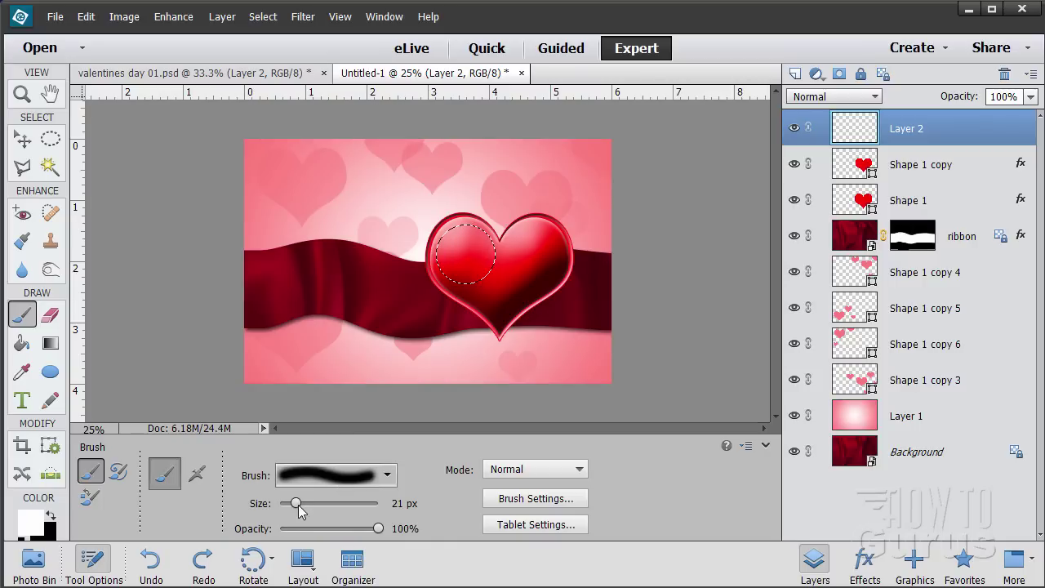
{"action": "left_click_drag", "start_coordinate": [297, 503], "coordinate": [343, 505]}
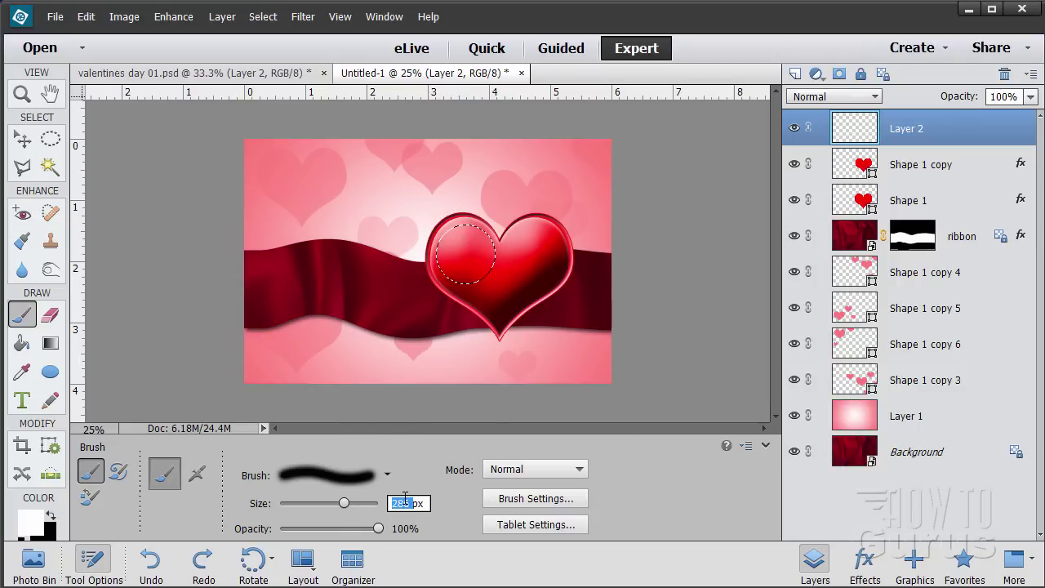
{"action": "type", "text": "300"}
{"action": "left_click", "coordinate": [454, 239]}
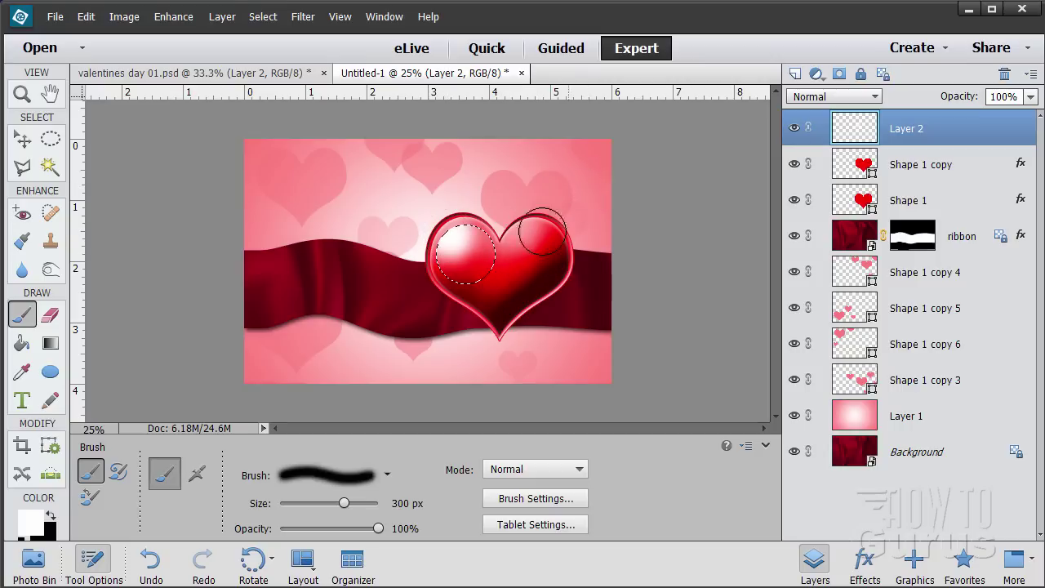
Shift the circular selection slightly down and right, delete the white paint inside it to leave a crescent, and deselect.
{"action": "left_click", "coordinate": [50, 140]}
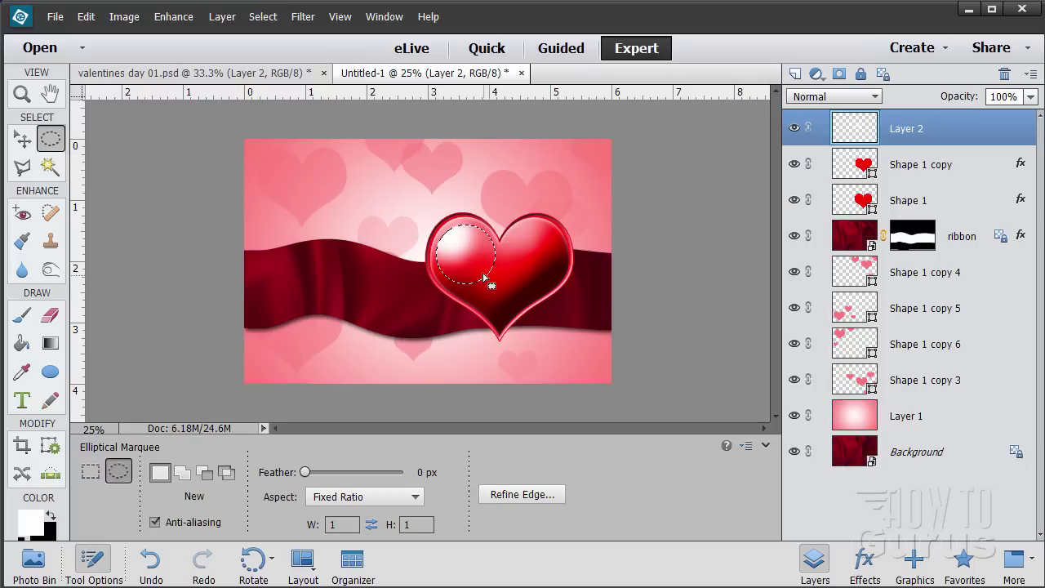
{"action": "mouse_move", "coordinate": [482, 275]}
{"action": "left_mouse_down"}
{"action": "mouse_move", "coordinate": [497, 292]}
{"action": "mouse_move", "coordinate": [483, 273]}
{"action": "mouse_move", "coordinate": [490, 284]}
{"action": "left_mouse_up"}
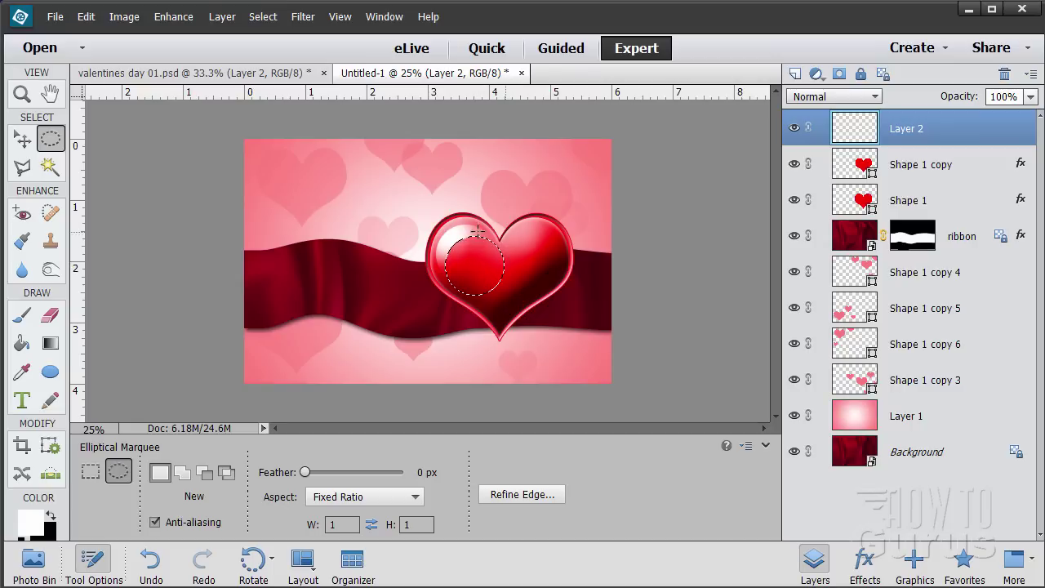
{"action": "left_click", "coordinate": [261, 17]}
{"action": "left_click", "coordinate": [275, 50]}
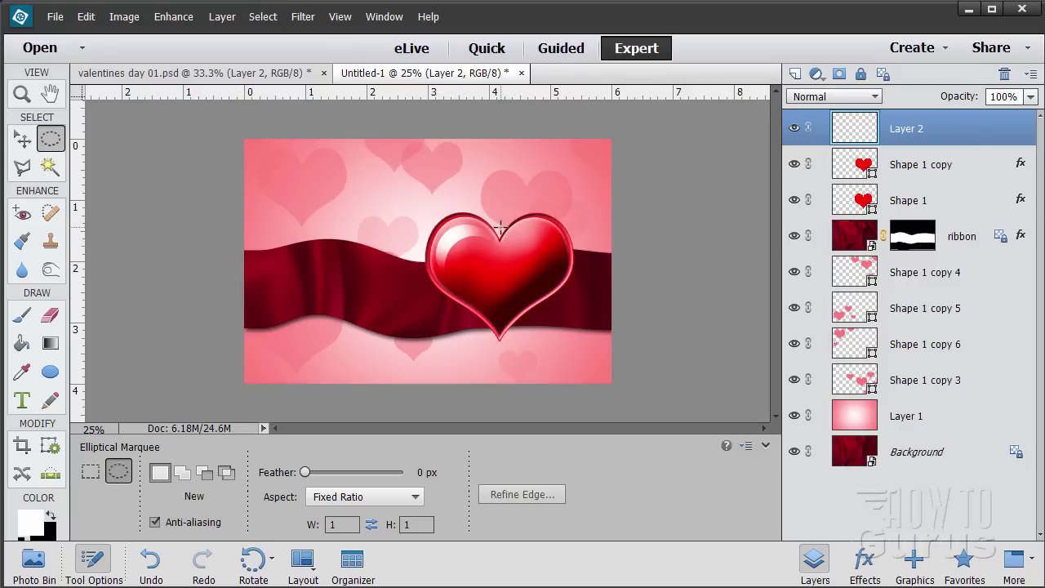
Move the white crescent highlight slightly upward within the heart's left lobe.
{"action": "left_click", "coordinate": [22, 140]}
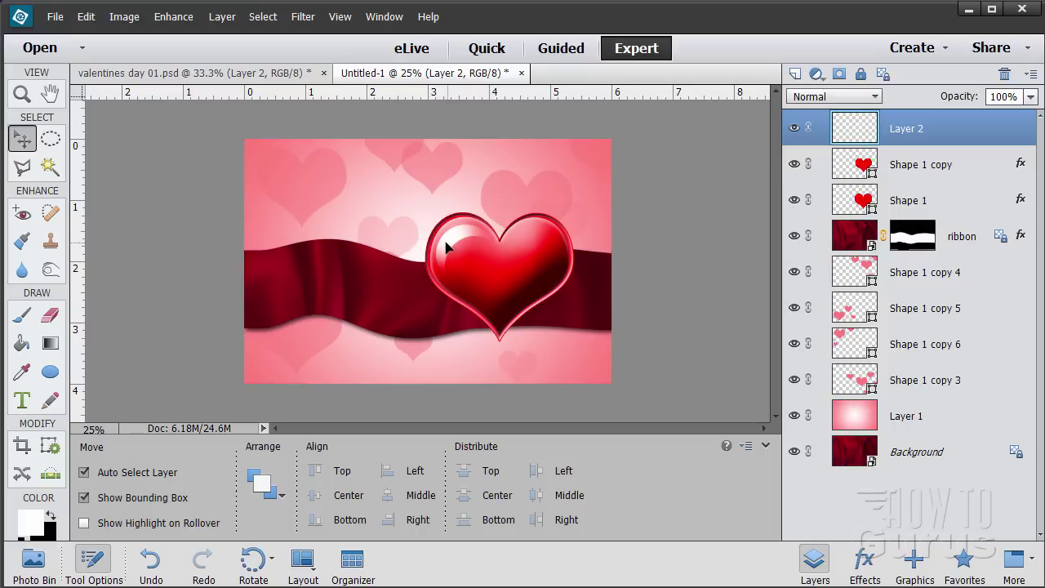
{"action": "left_click_drag", "start_coordinate": [445, 243], "coordinate": [451, 237]}
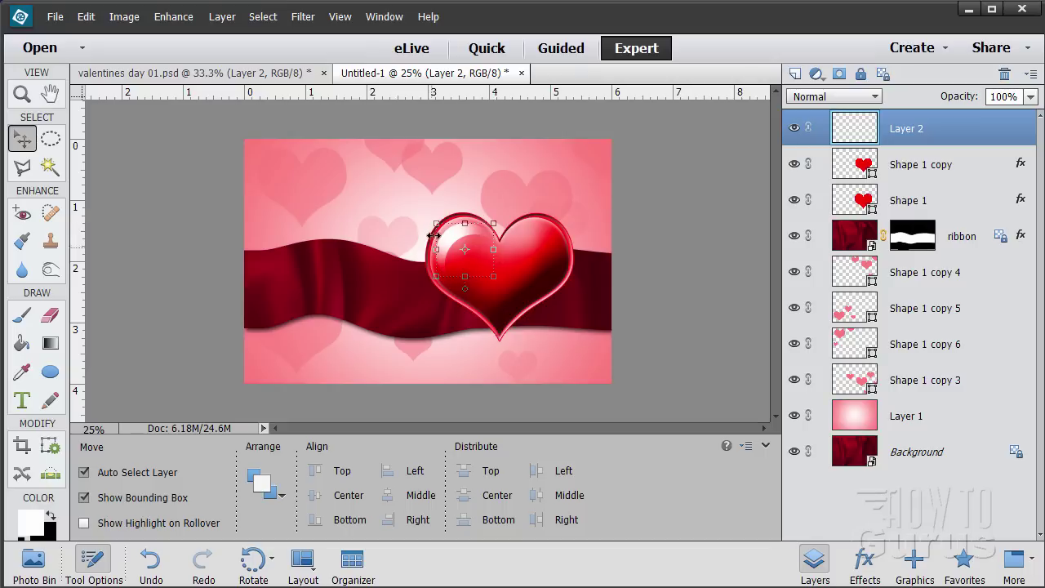
{"action": "left_click", "coordinate": [192, 191]}
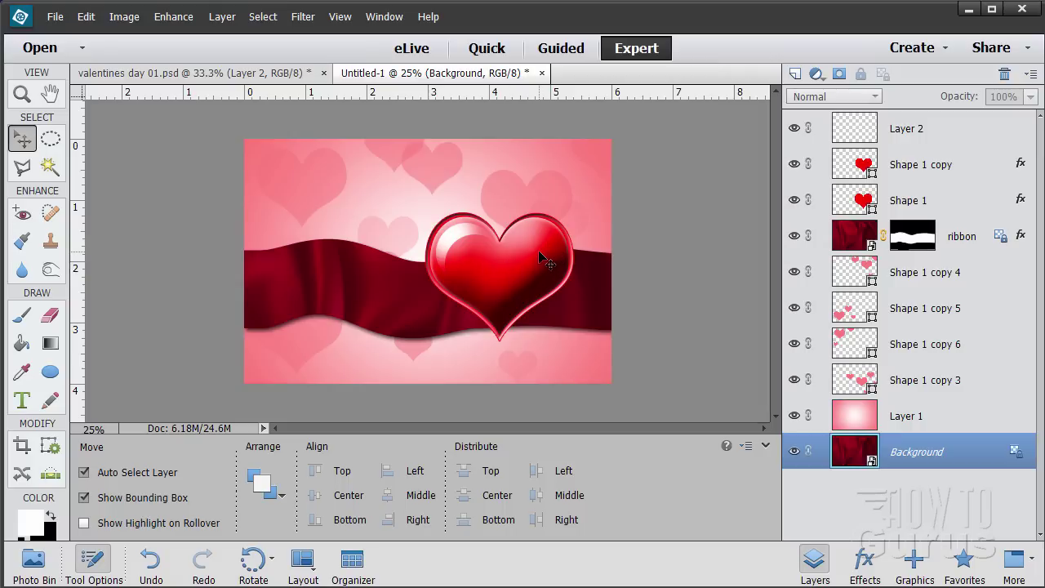
Draw a circular selection over the heart's right lobe, stretch it to 189.02% height without constrained proportions, and shift it slightly left.
{"action": "left_click", "coordinate": [52, 138]}
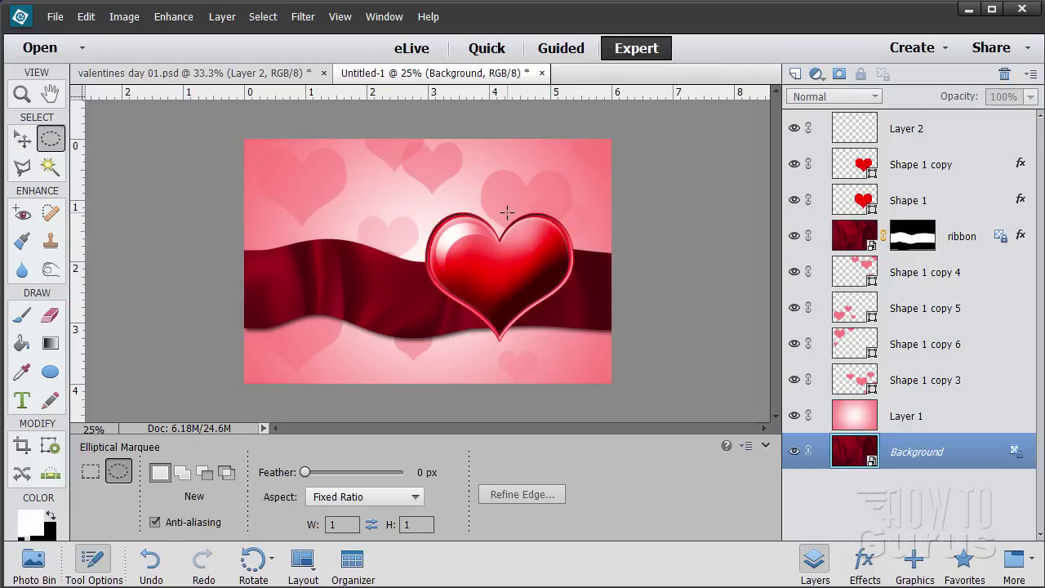
{"action": "left_click_drag", "start_coordinate": [507, 212], "coordinate": [567, 289]}
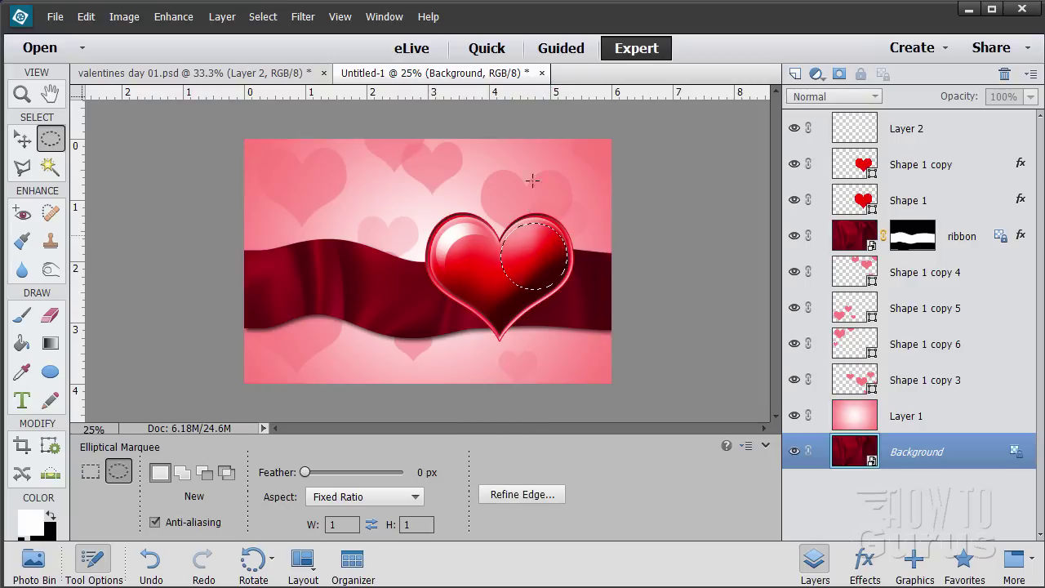
{"action": "left_click", "coordinate": [264, 18]}
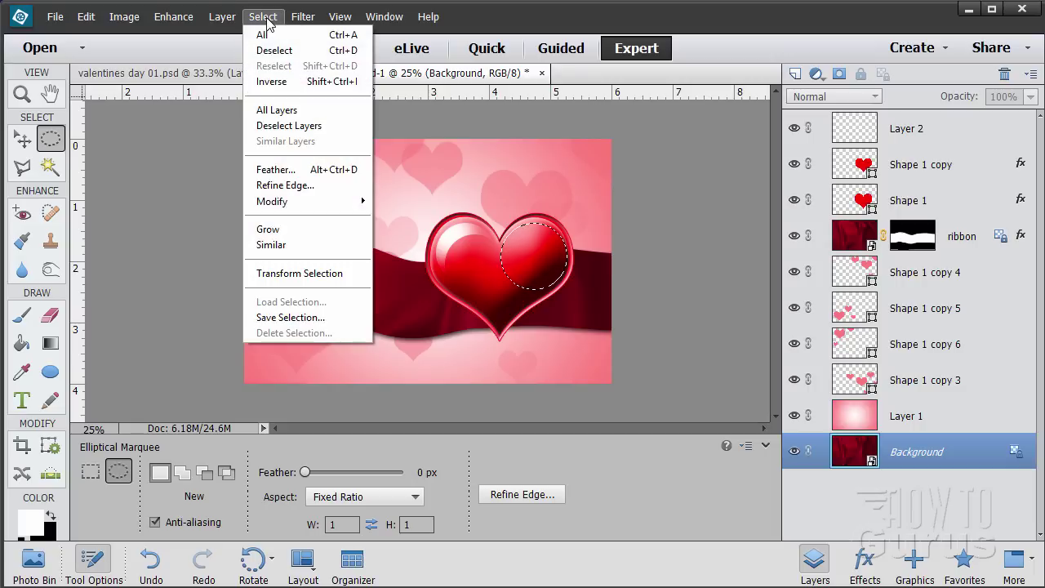
{"action": "left_click", "coordinate": [302, 273]}
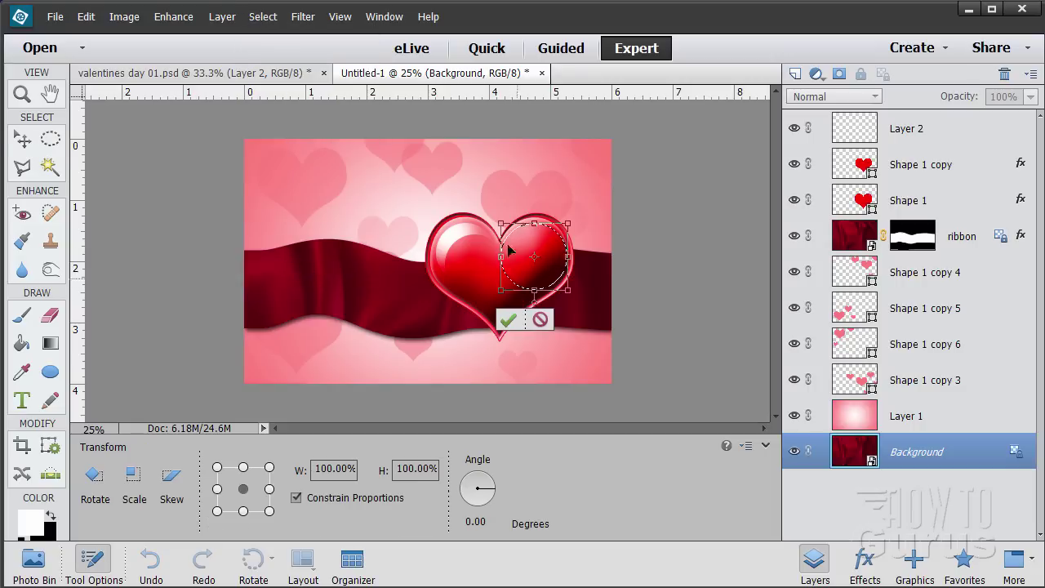
{"action": "left_click_drag", "start_coordinate": [534, 293], "coordinate": [544, 351]}
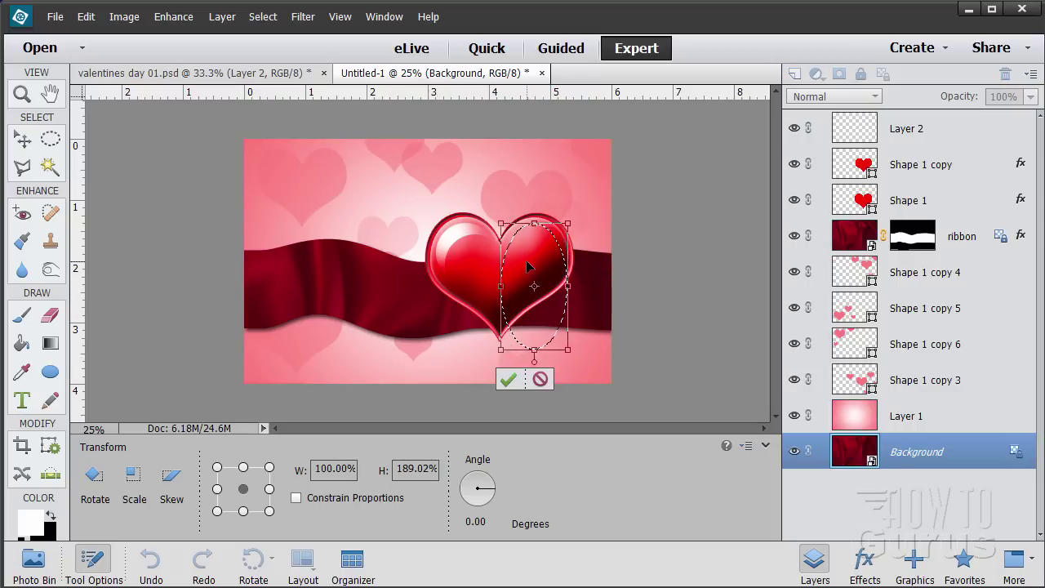
{"action": "left_click", "coordinate": [518, 378]}
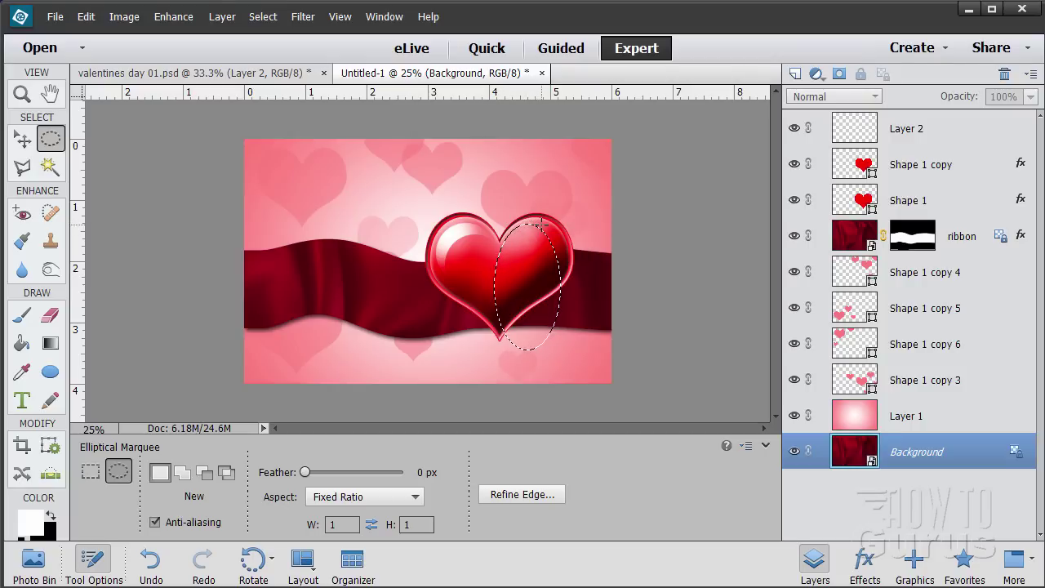
Sample the ribbon's dark red as the brush color and add a new blank layer above the highlight layer.
{"action": "left_click", "coordinate": [22, 142]}
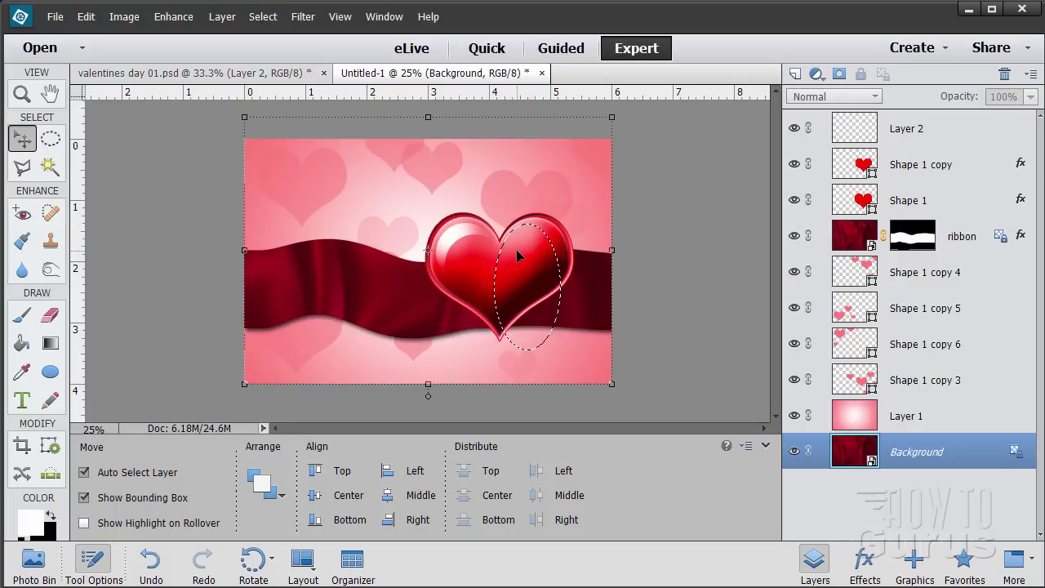
{"action": "left_click", "coordinate": [22, 373]}
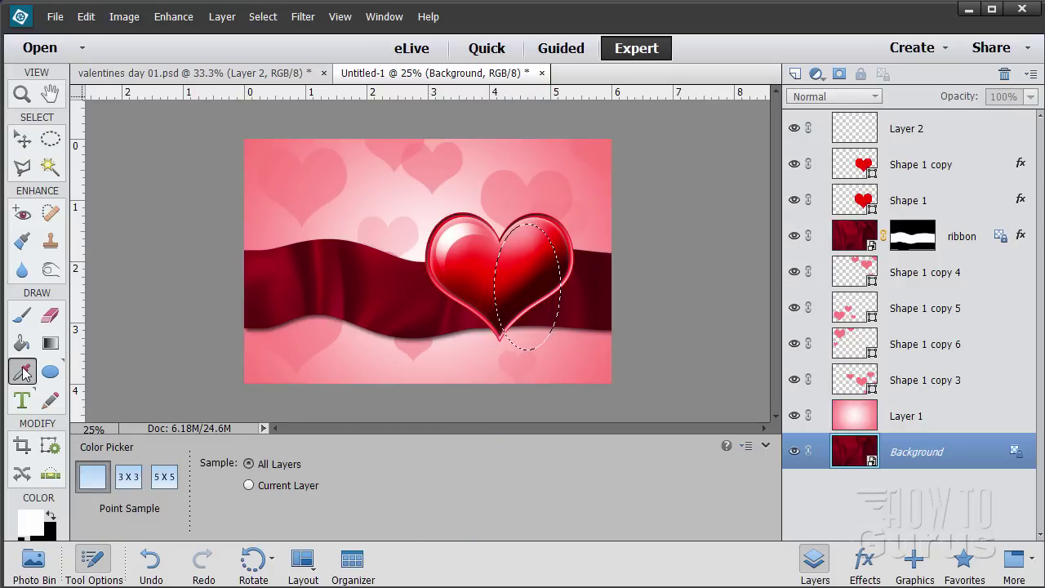
{"action": "left_click", "coordinate": [380, 255]}
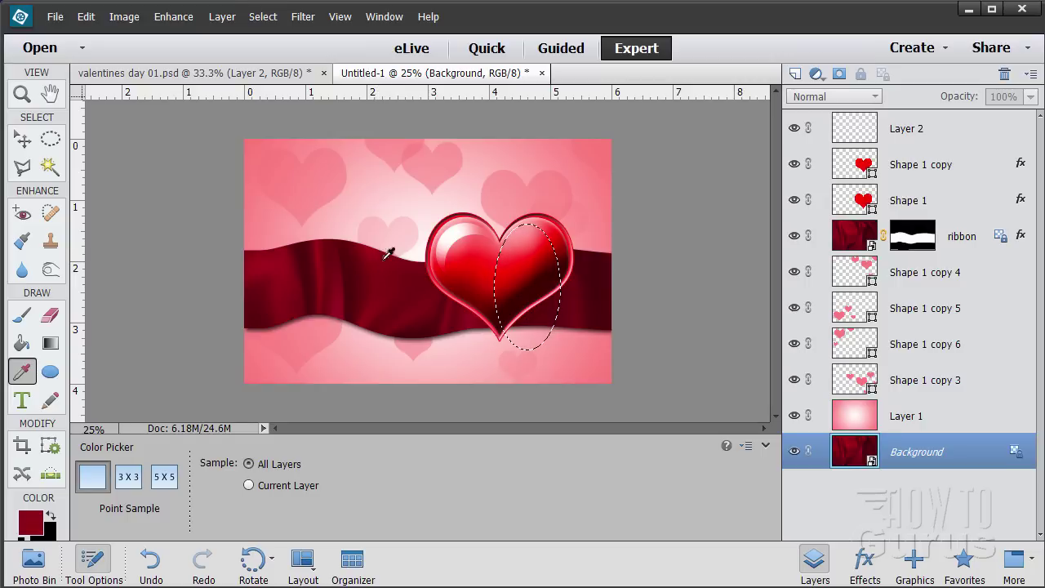
{"action": "left_click", "coordinate": [27, 317]}
{"action": "key", "text": "alt+period"}
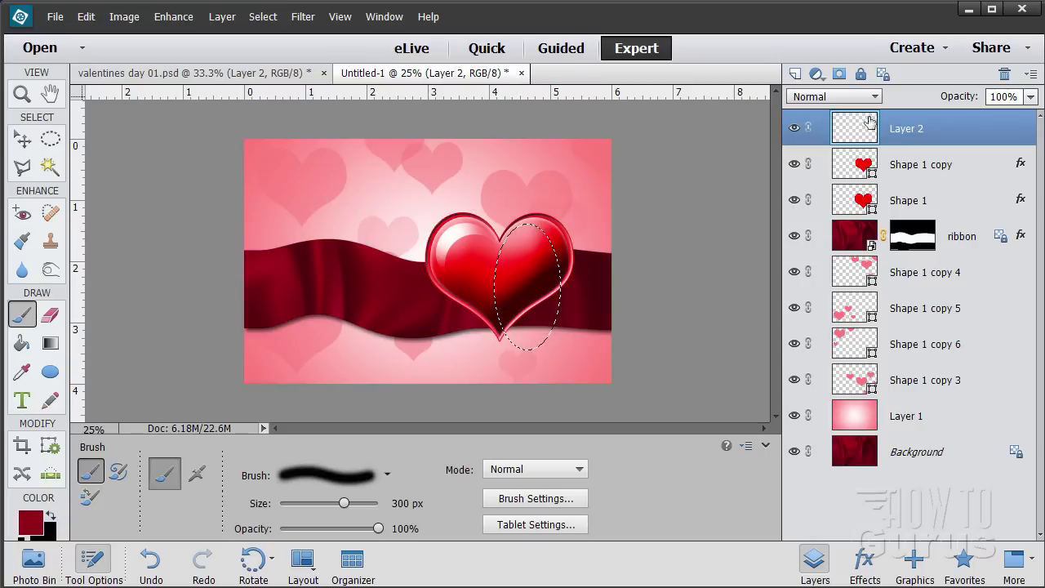
{"action": "left_click", "coordinate": [795, 75]}
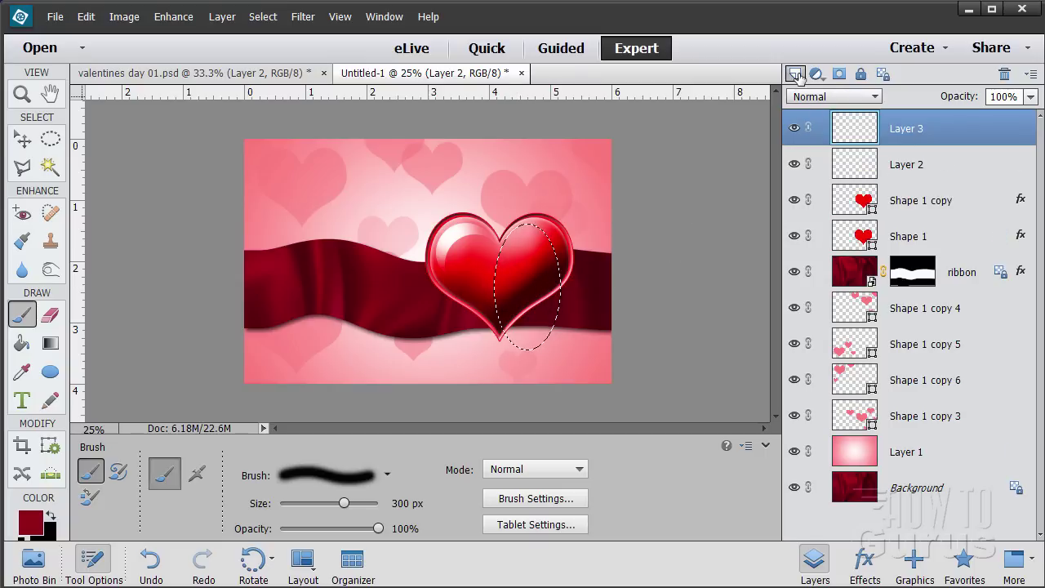
Rename the white crescent's layer "white highlight" and the blank layer above it "dark highlight".
{"action": "left_click", "coordinate": [906, 171]}
{"action": "double_click", "coordinate": [907, 172]}
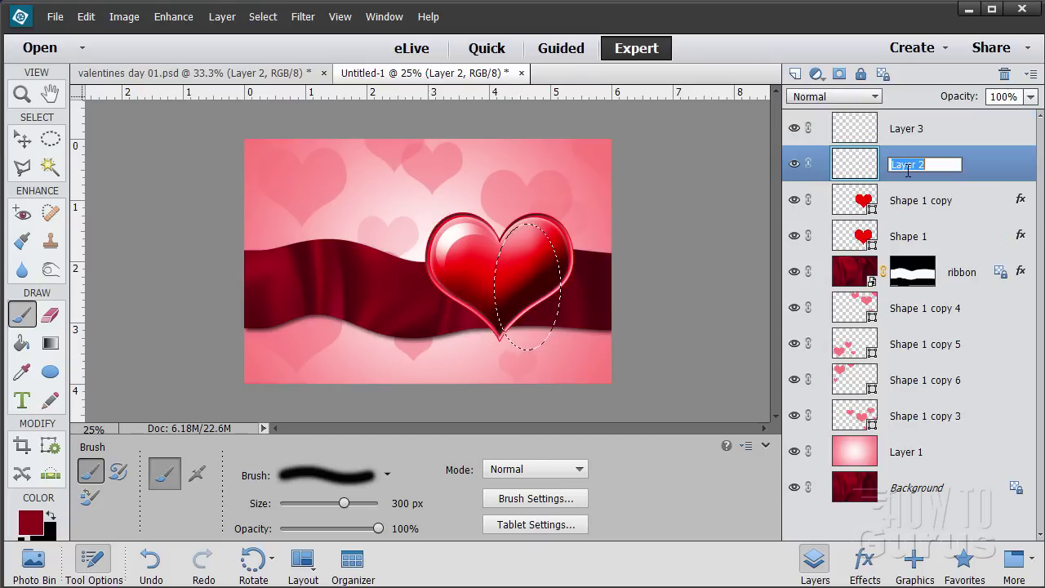
{"action": "type", "text": "white highlight"}
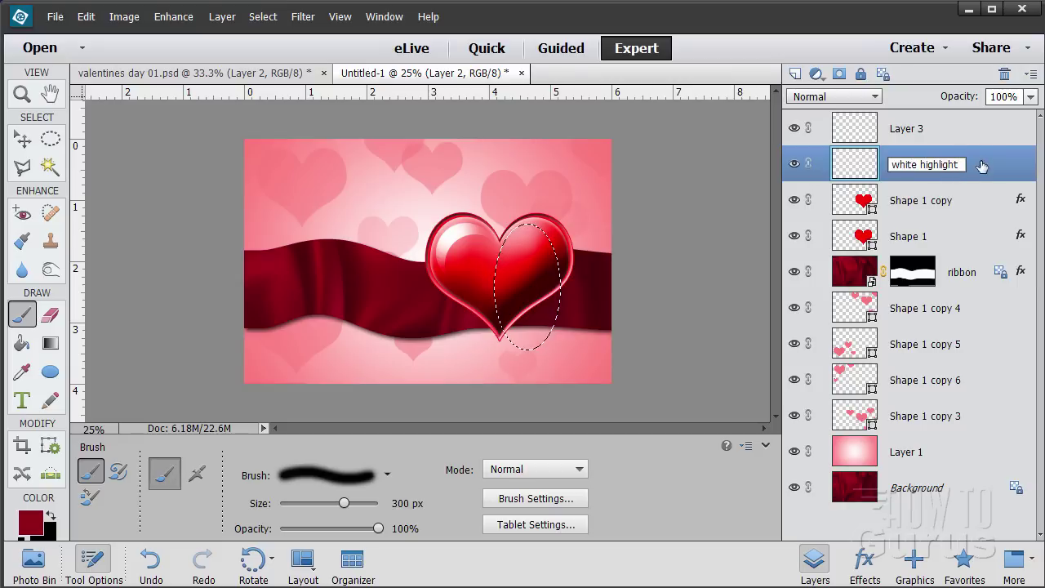
{"action": "left_click", "coordinate": [906, 132]}
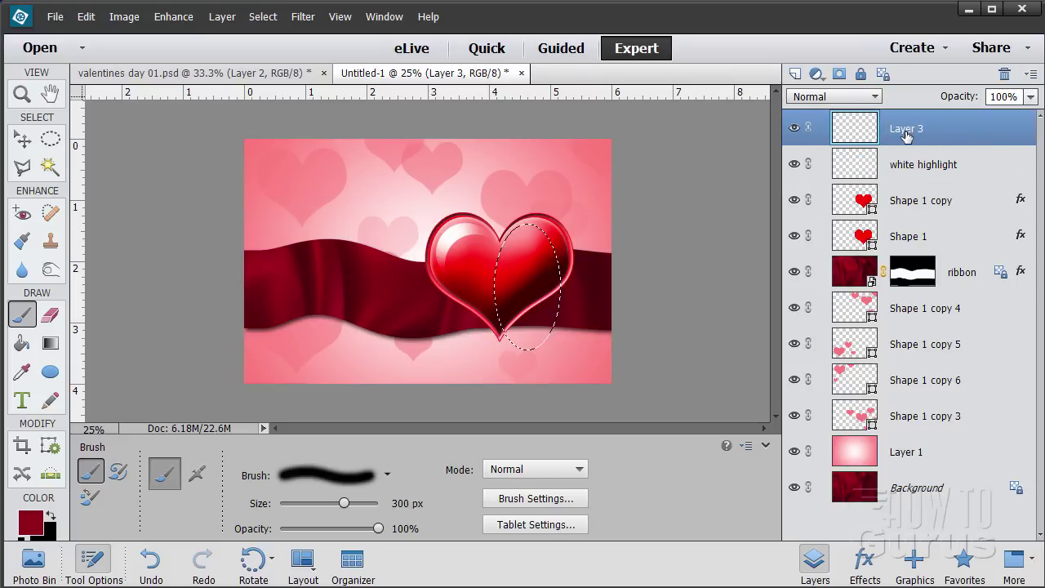
{"action": "double_click", "coordinate": [906, 132]}
{"action": "type", "text": "d"}
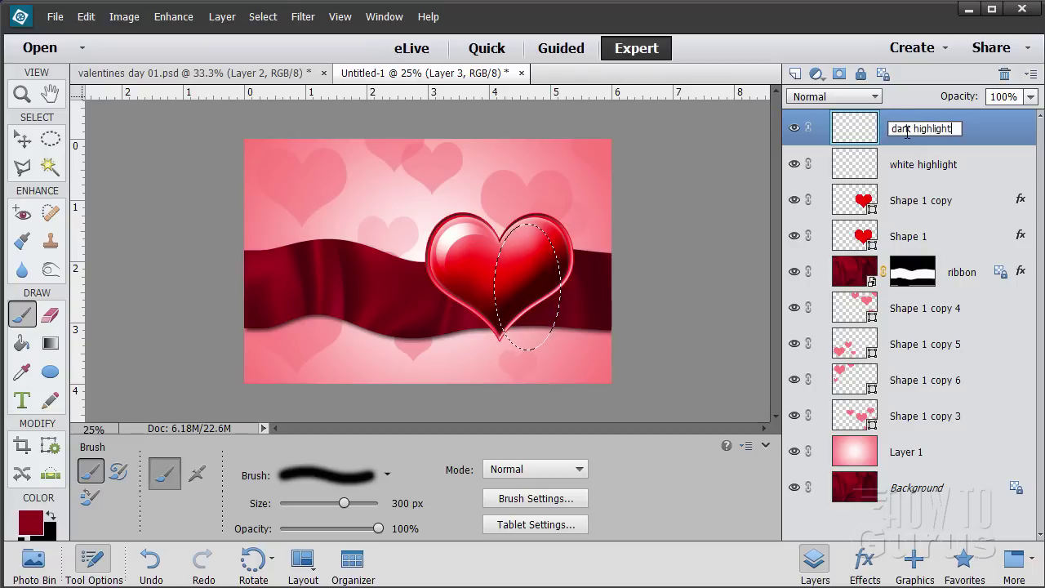
{"action": "type", "text": "ark highlight"}
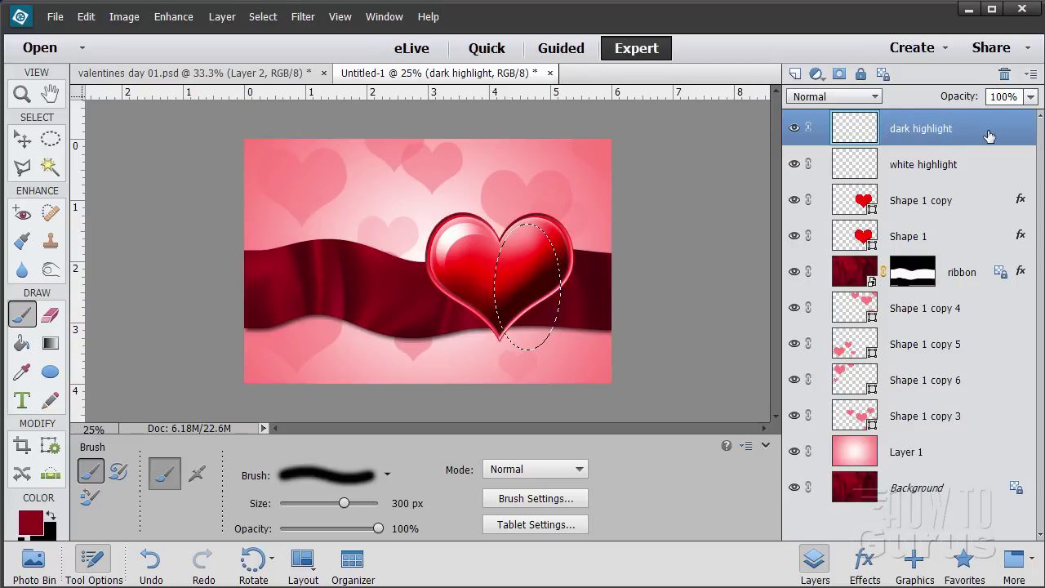
{"action": "left_click", "coordinate": [989, 135]}
Paint dark red inside the oval selection with a 647 px brush, delete the part under the selection shifted right to leave a crescent, and deselect.
{"action": "left_click_drag", "start_coordinate": [345, 503], "coordinate": [352, 511]}
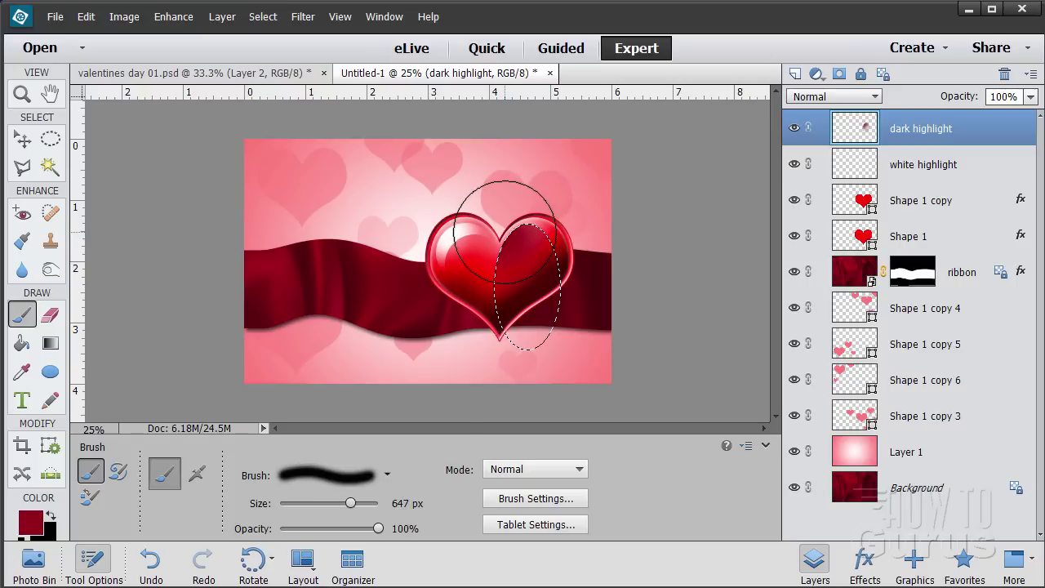
{"action": "left_click", "coordinate": [52, 142]}
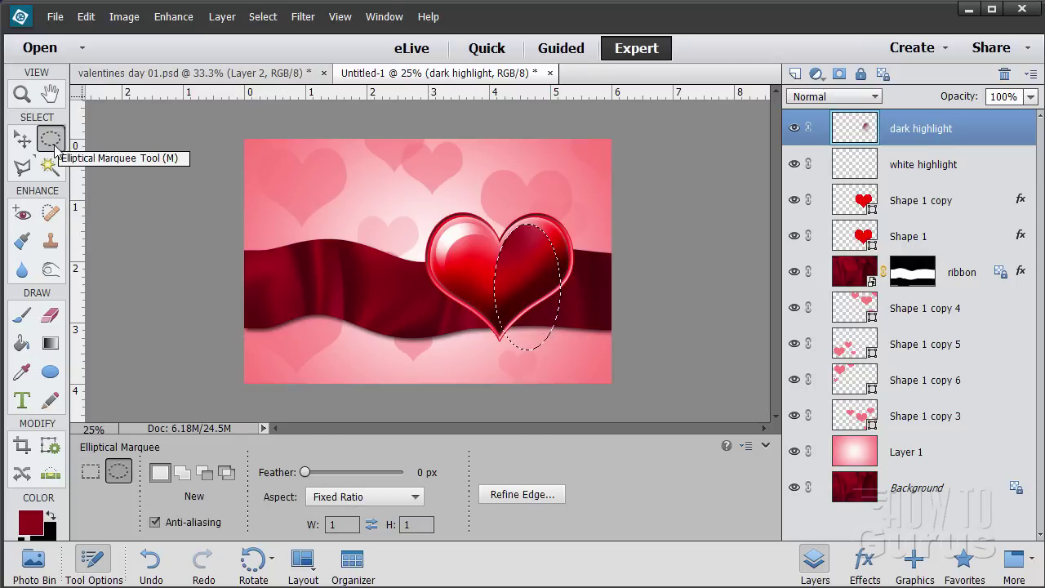
{"action": "left_click_drag", "start_coordinate": [527, 286], "coordinate": [537, 286]}
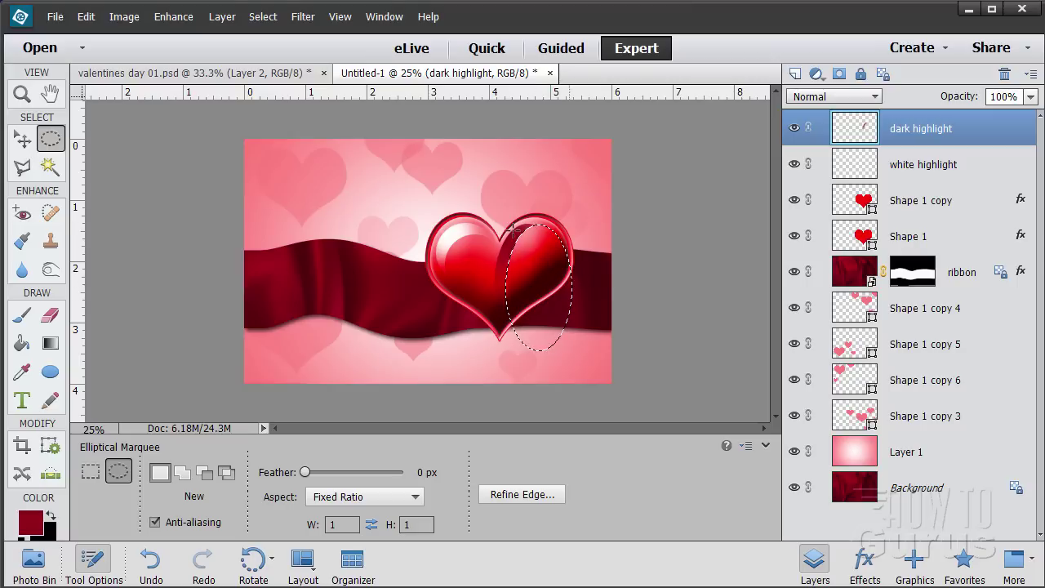
{"action": "left_click", "coordinate": [273, 23]}
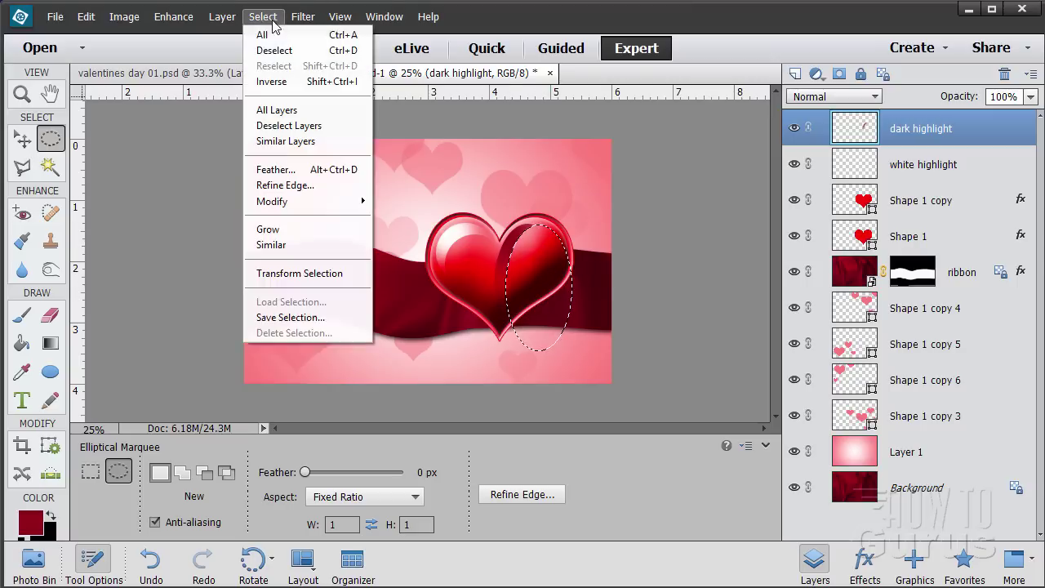
{"action": "left_click", "coordinate": [287, 51]}
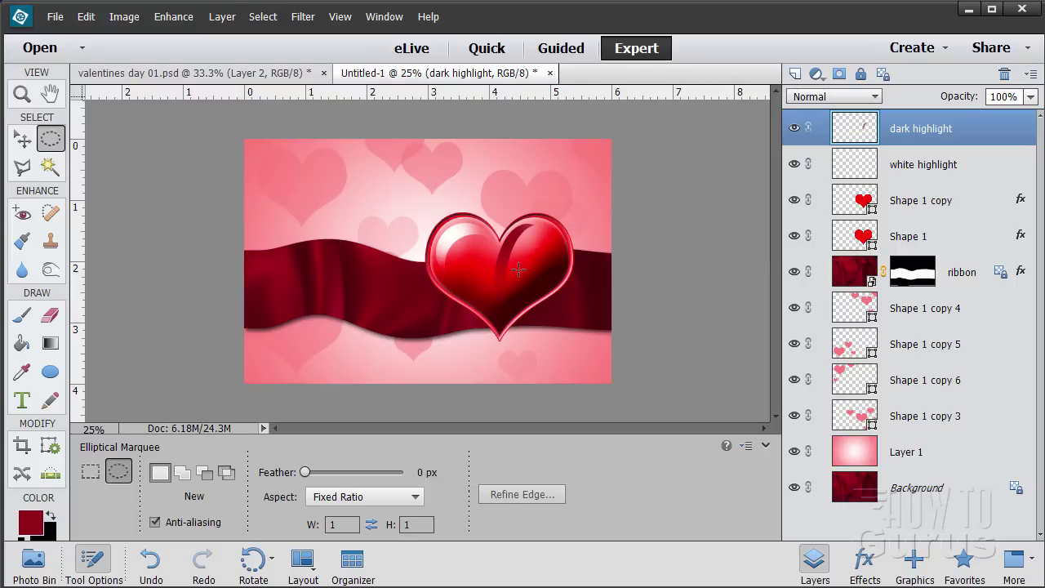
Move the dark red crescent slightly up and right in the heart's right lobe, and widen it slightly.
{"action": "left_click", "coordinate": [22, 139]}
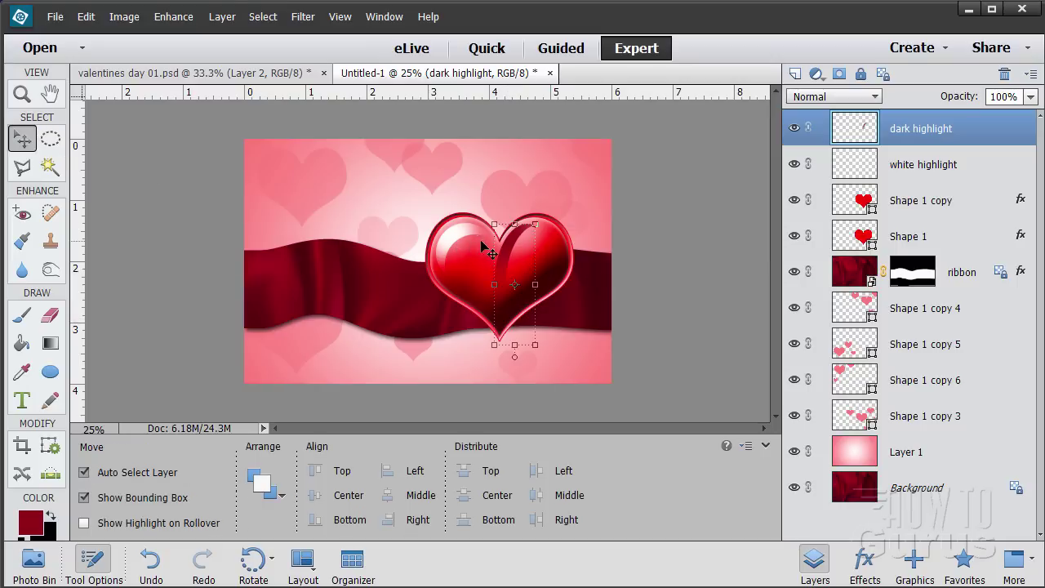
{"action": "left_click_drag", "start_coordinate": [496, 243], "coordinate": [522, 247]}
{"action": "left_click_drag", "start_coordinate": [541, 283], "coordinate": [508, 273]}
{"action": "left_click", "coordinate": [490, 373]}
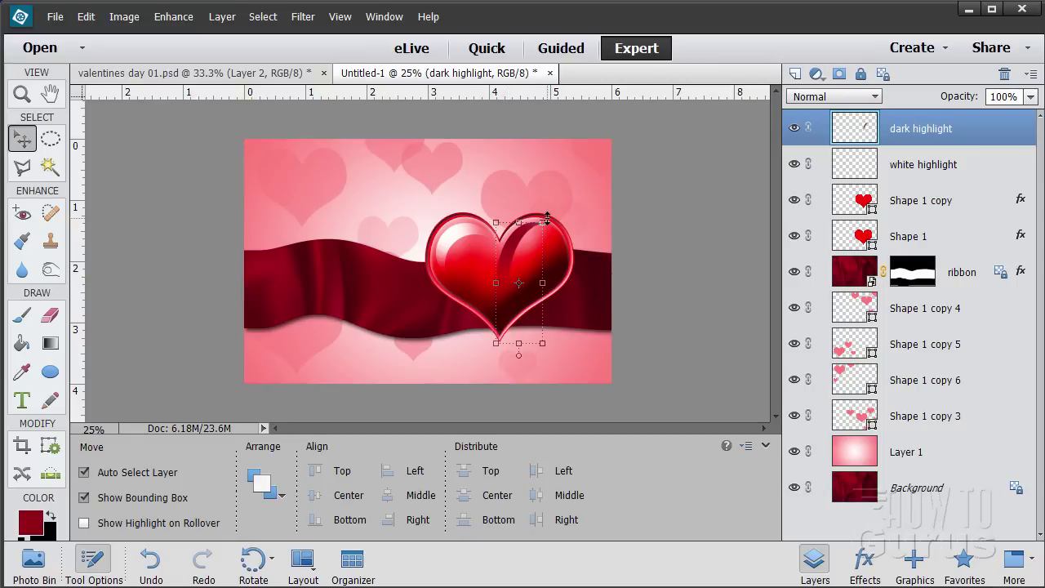
{"action": "left_click", "coordinate": [674, 271]}
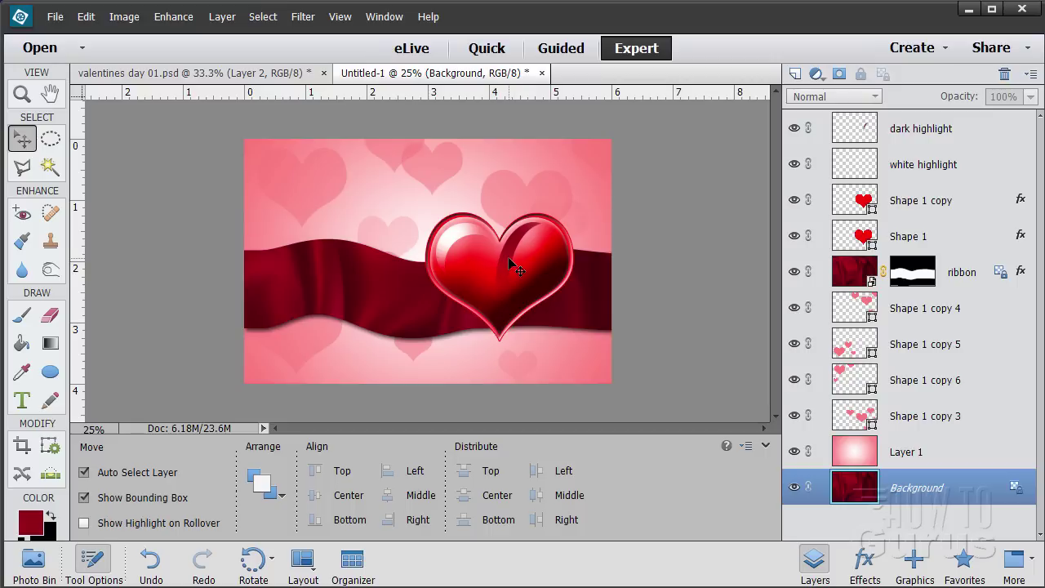
Add a new blank layer above the dark highlight layer and name it "heart center".
{"action": "left_click", "coordinate": [970, 130]}
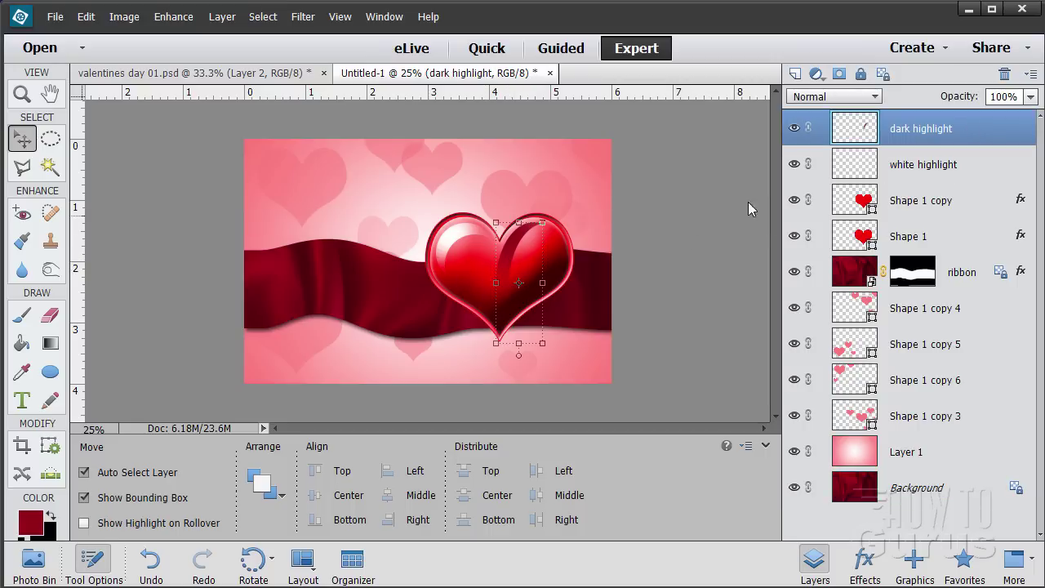
{"action": "left_click", "coordinate": [795, 74]}
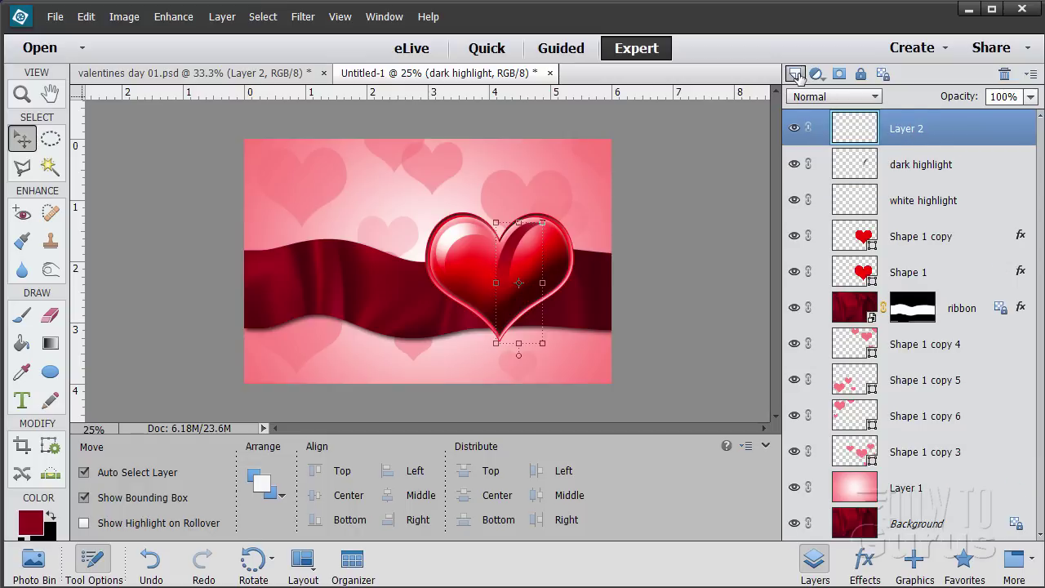
{"action": "double_click", "coordinate": [903, 131]}
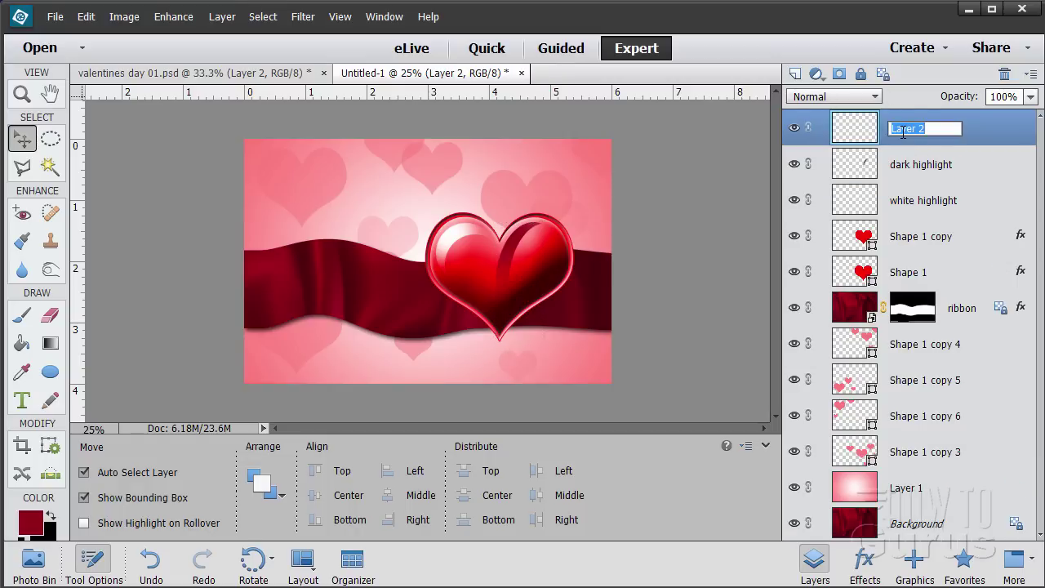
{"action": "type", "text": "heart center"}
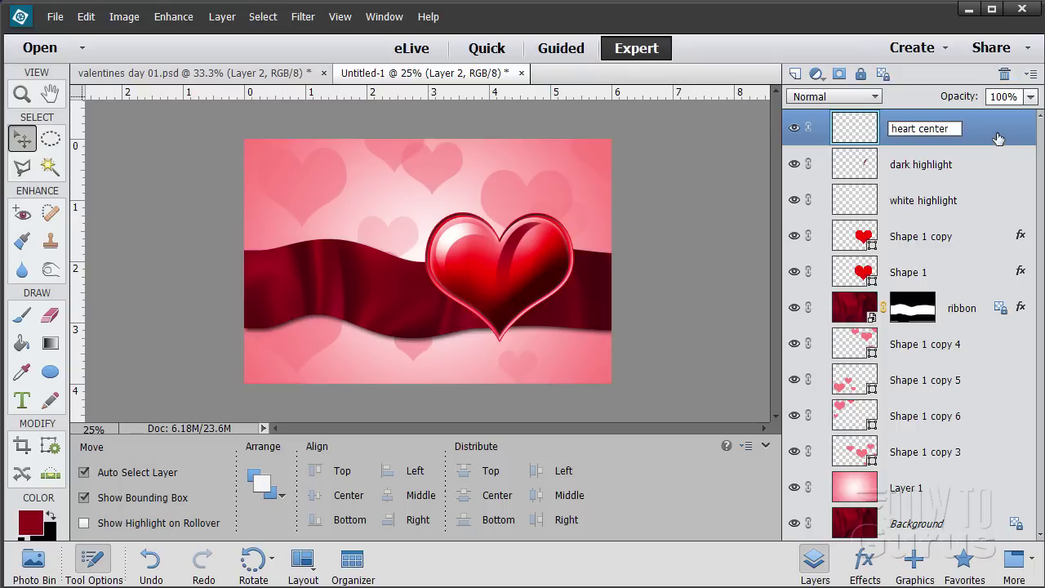
{"action": "key", "text": "Return"}
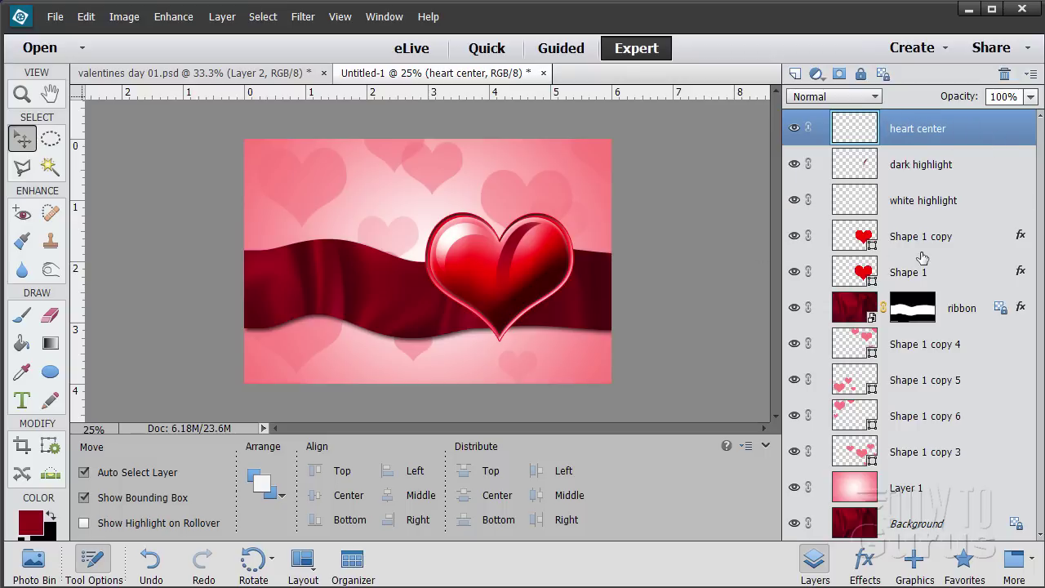
Load the Shape 1 copy heart's outline as a selection and make the heart center layer active.
{"action": "left_click", "coordinate": [912, 247]}
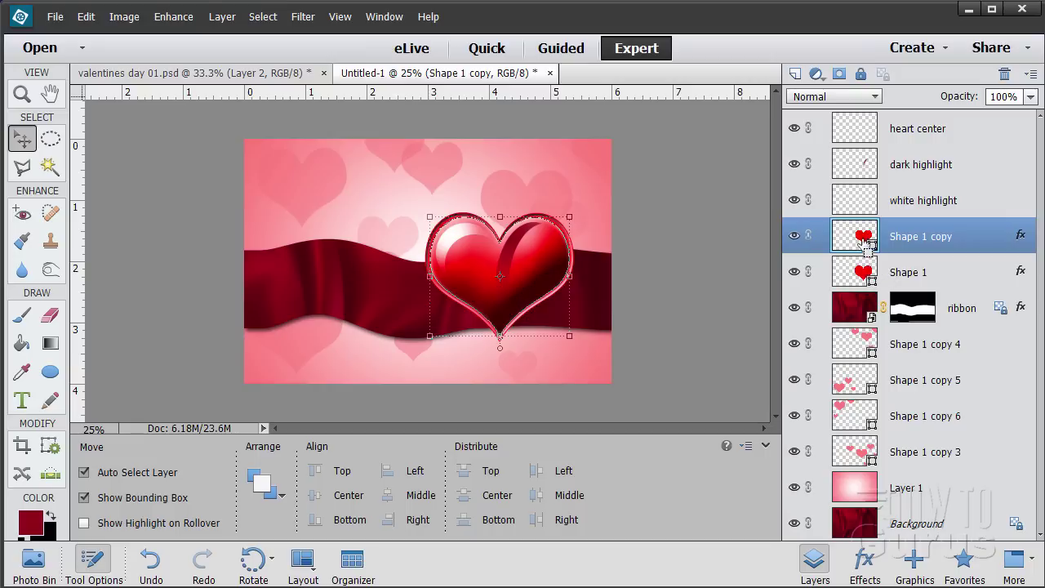
{"action": "left_click", "coordinate": [866, 245], "text": "ctrl"}
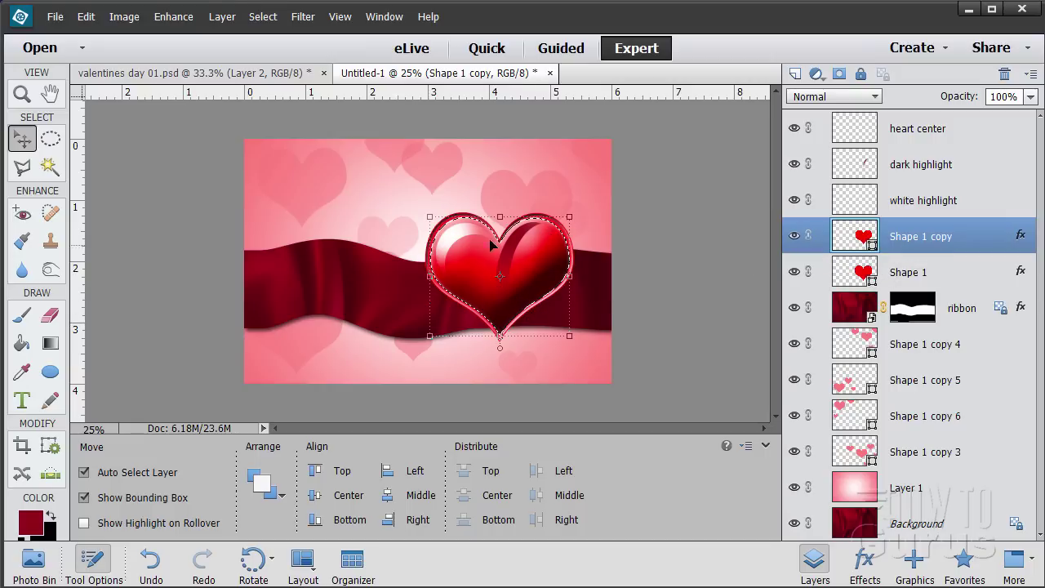
{"action": "left_click", "coordinate": [892, 136]}
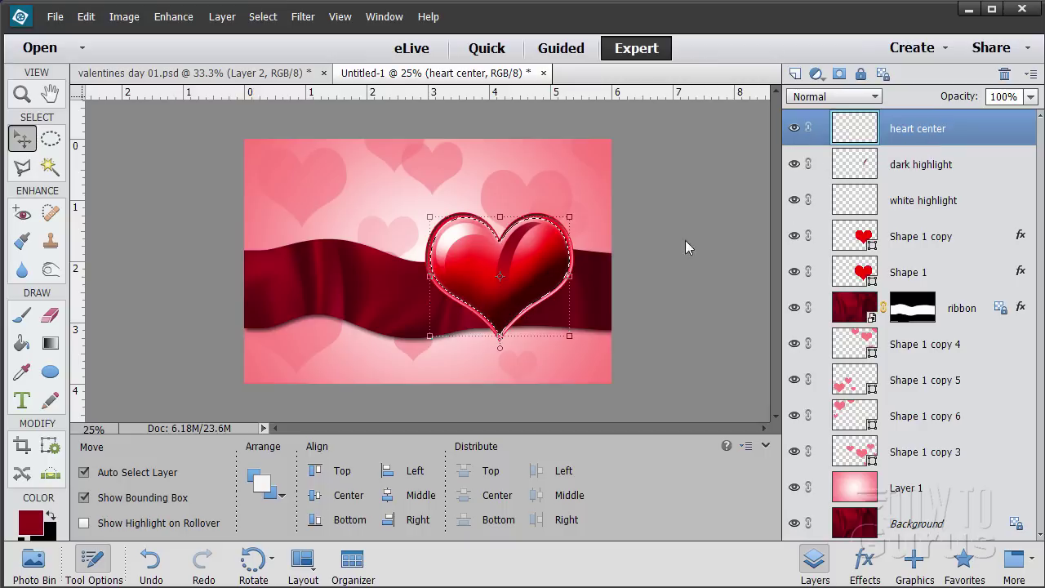
Set the foreground color to bright red ff0024.
{"action": "left_click", "coordinate": [32, 526]}
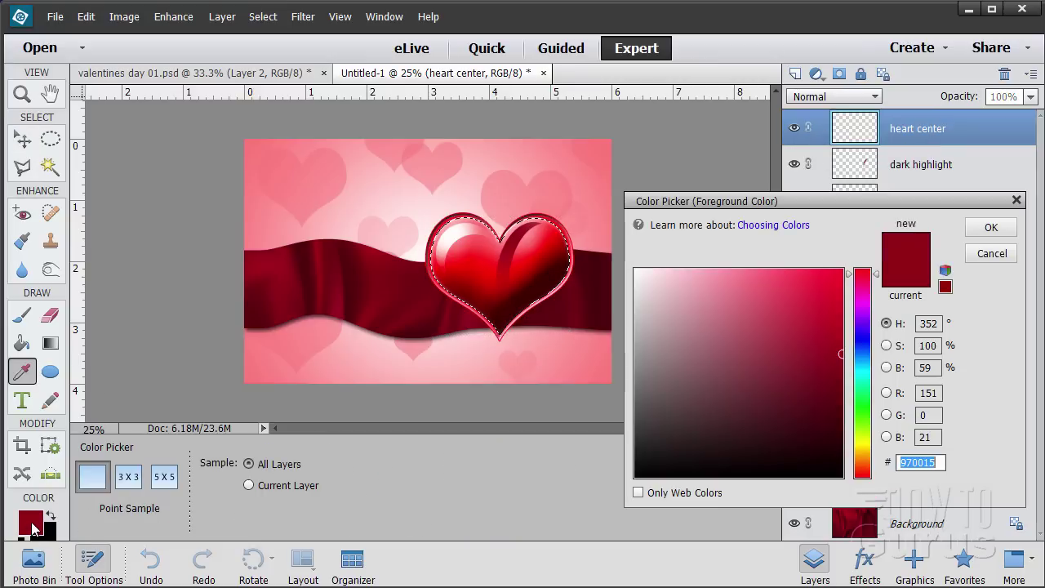
{"action": "left_click", "coordinate": [746, 269]}
{"action": "left_click_drag", "start_coordinate": [824, 282], "coordinate": [846, 266]}
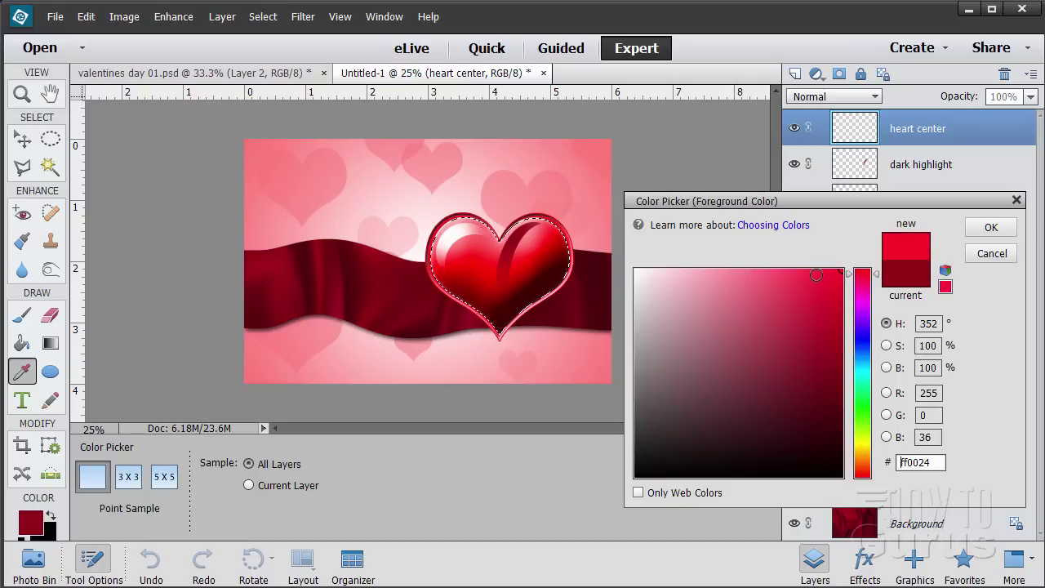
{"action": "left_click", "coordinate": [991, 227]}
{"action": "key", "text": "v"}
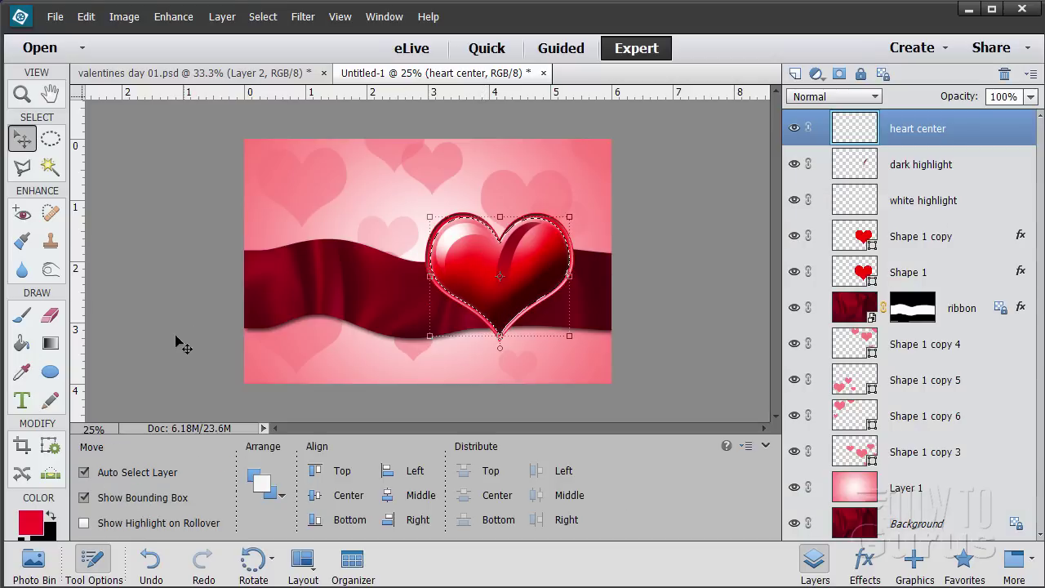
Paint one bright red dab over the middle of the selected heart with a hard round brush of 525 px.
{"action": "left_click", "coordinate": [22, 318]}
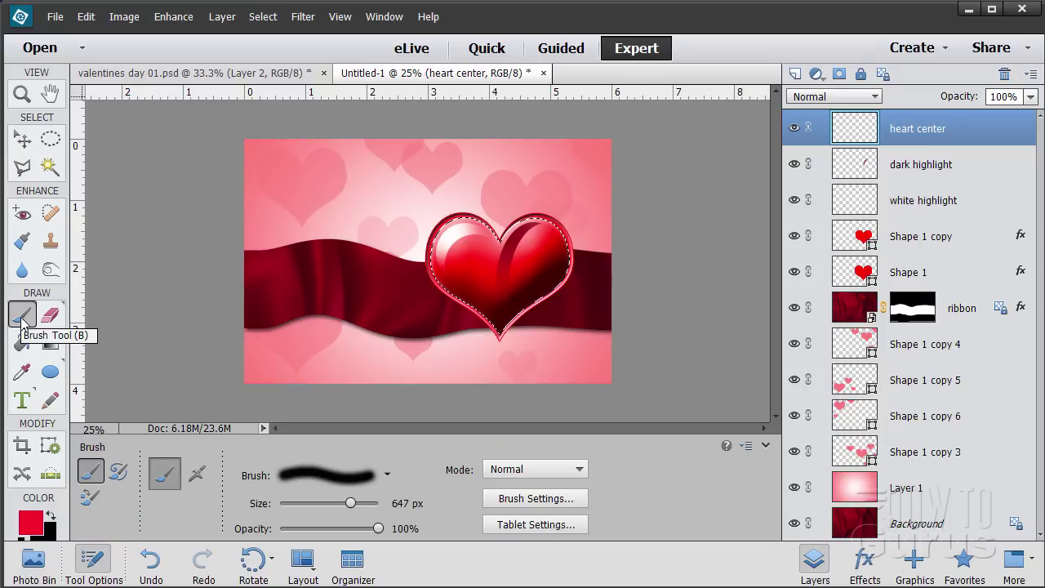
{"action": "left_click", "coordinate": [389, 481]}
{"action": "left_click", "coordinate": [308, 328]}
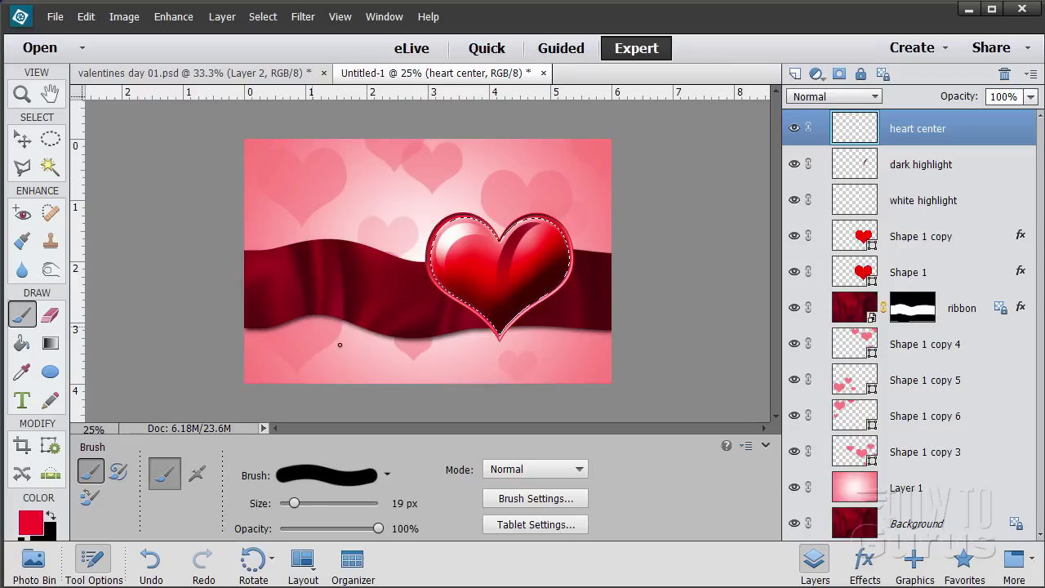
{"action": "left_click_drag", "start_coordinate": [294, 503], "coordinate": [350, 504]}
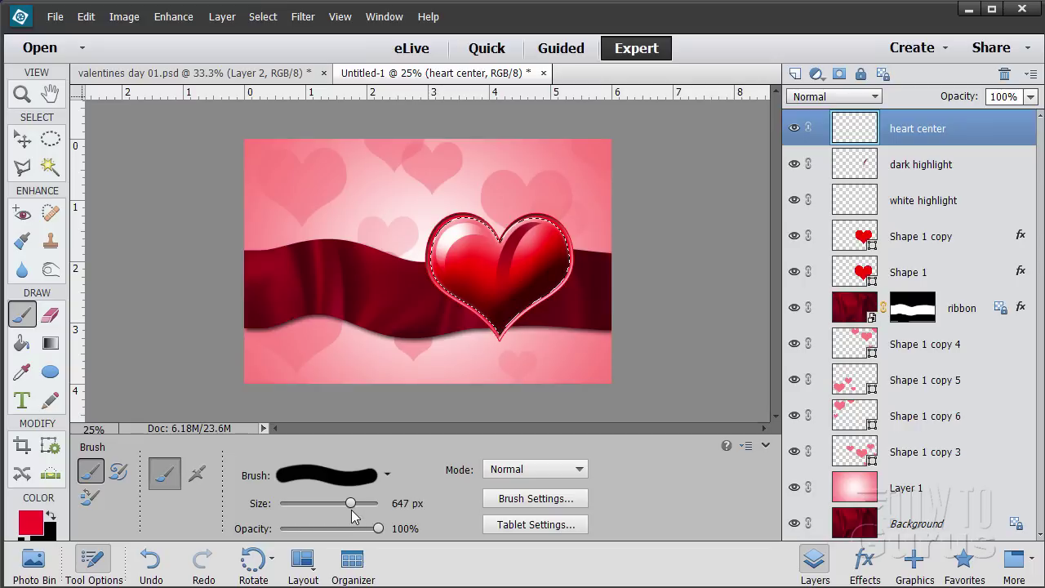
{"action": "left_click_drag", "start_coordinate": [350, 504], "coordinate": [347, 504]}
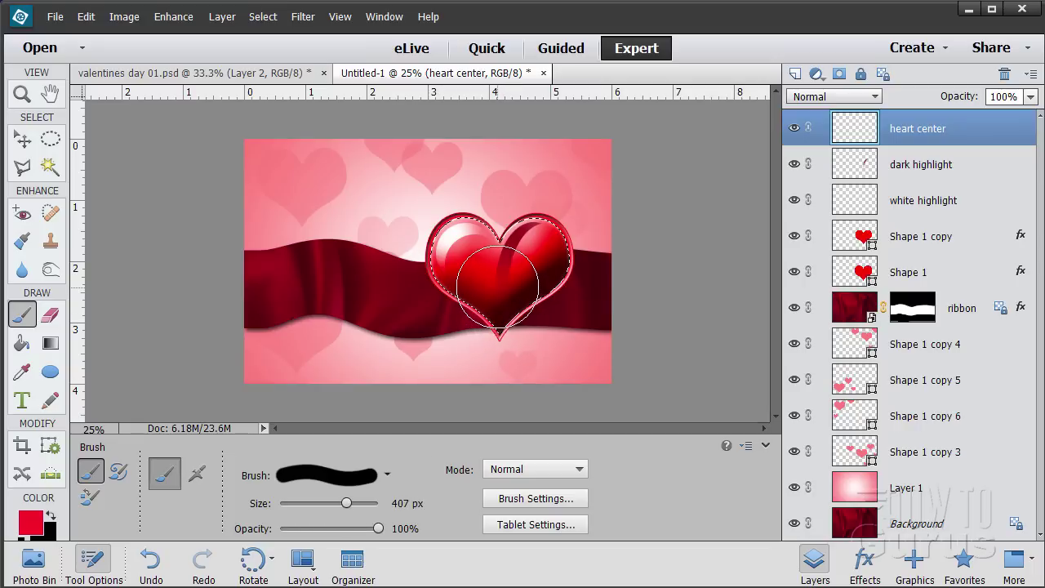
{"action": "left_click_drag", "start_coordinate": [346, 504], "coordinate": [350, 503]}
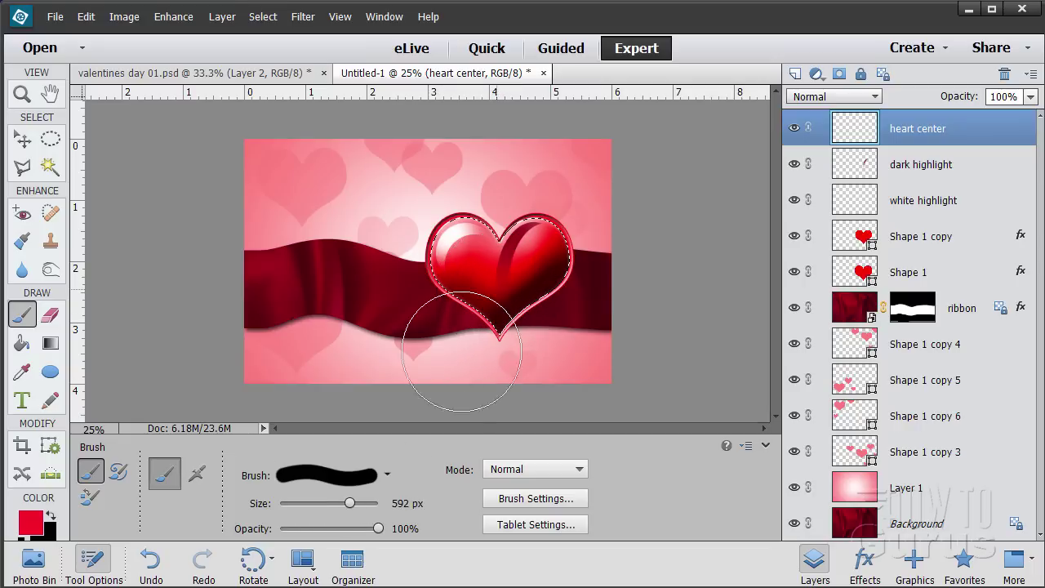
{"action": "left_click", "coordinate": [406, 501]}
{"action": "double_click", "coordinate": [405, 503]}
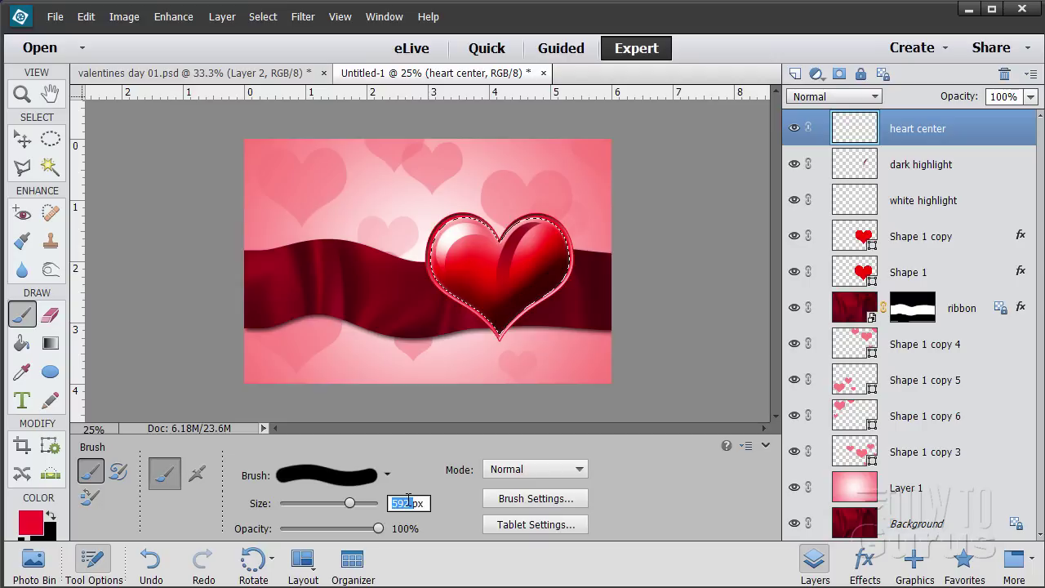
{"action": "type", "text": "500"}
{"action": "left_click_drag", "start_coordinate": [406, 503], "coordinate": [374, 506]}
{"action": "type", "text": "525"}
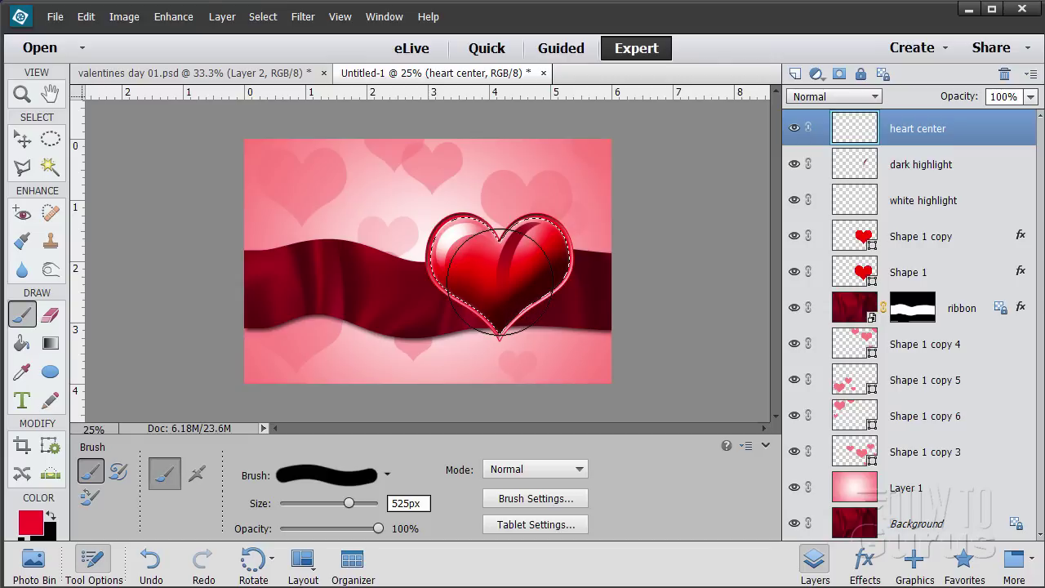
{"action": "left_click", "coordinate": [500, 281]}
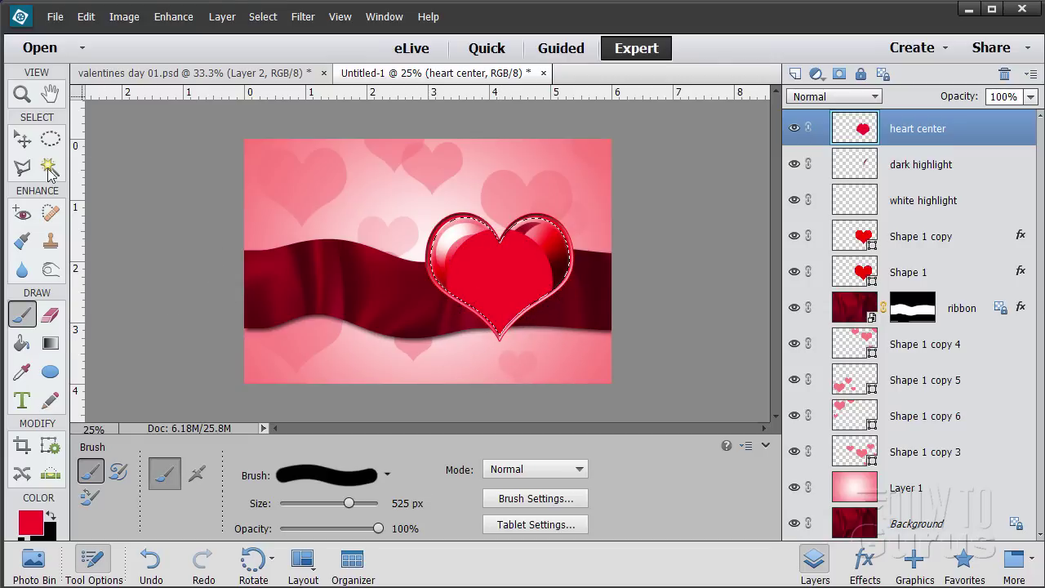
Deselect the heart outline and reduce the heart center layer's opacity to 30%.
{"action": "left_click", "coordinate": [23, 141]}
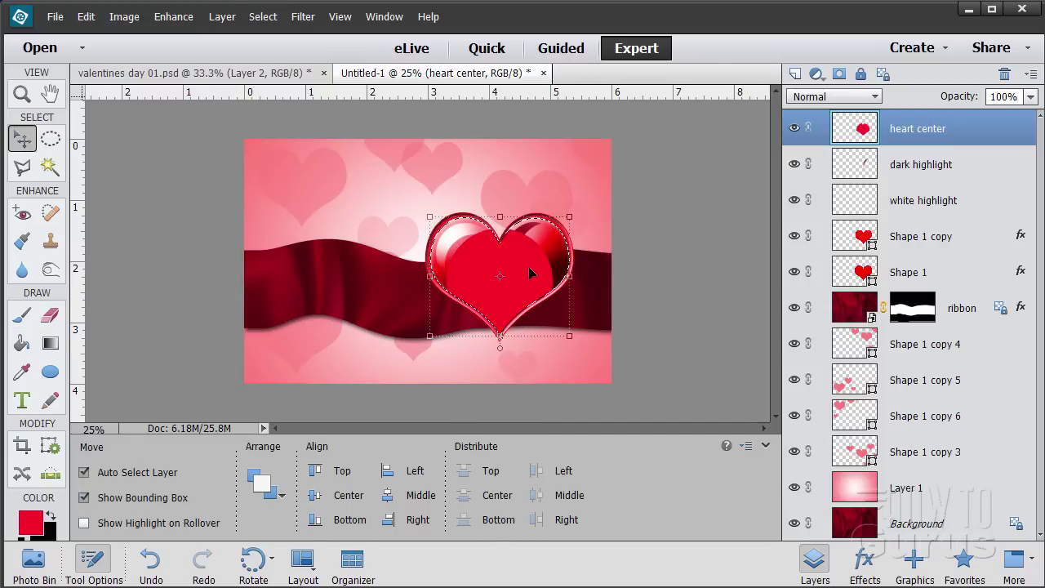
{"action": "left_click", "coordinate": [263, 17]}
{"action": "left_click", "coordinate": [284, 49]}
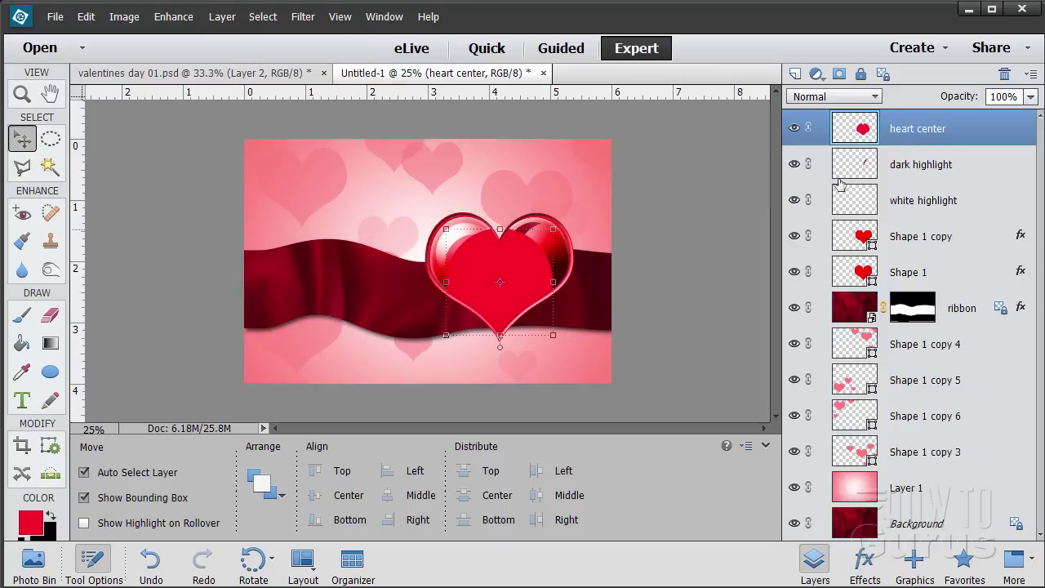
{"action": "left_click", "coordinate": [1031, 96]}
{"action": "left_click_drag", "start_coordinate": [1033, 116], "coordinate": [979, 123]}
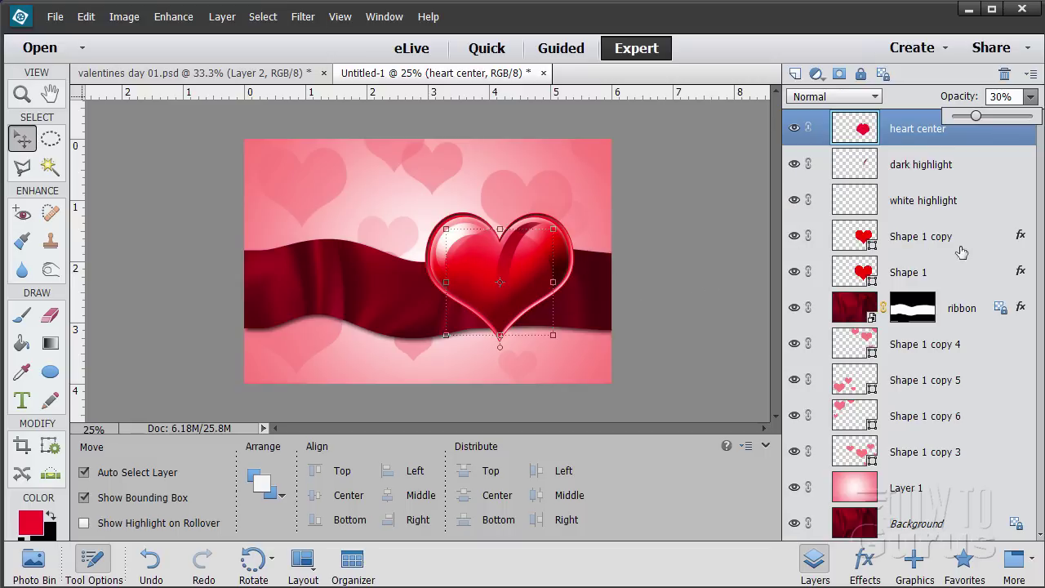
Reduce the heart center layer's opacity to 25%.
{"action": "left_click", "coordinate": [852, 315]}
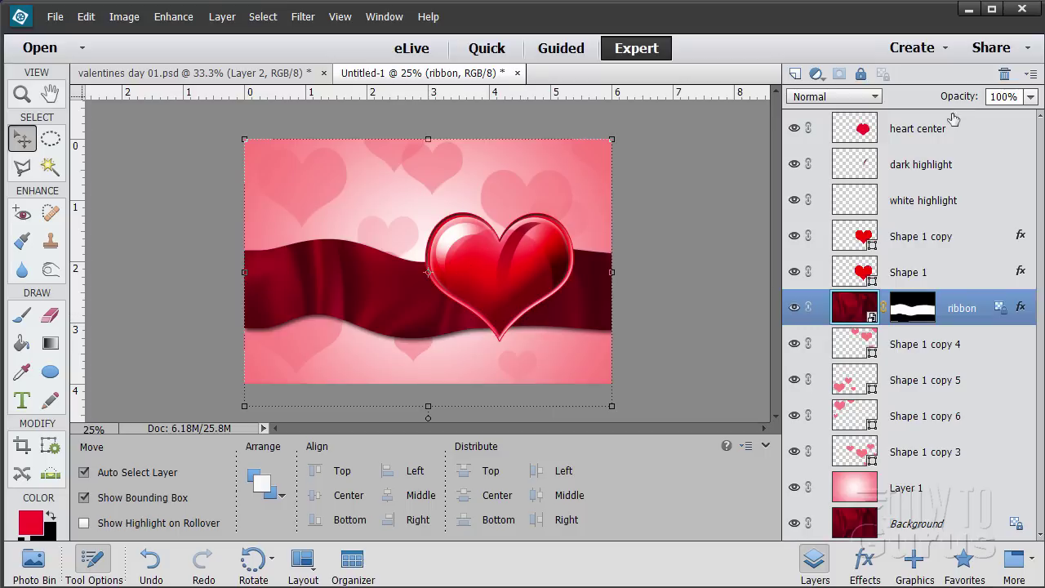
{"action": "left_click", "coordinate": [941, 134]}
{"action": "left_click", "coordinate": [1033, 98]}
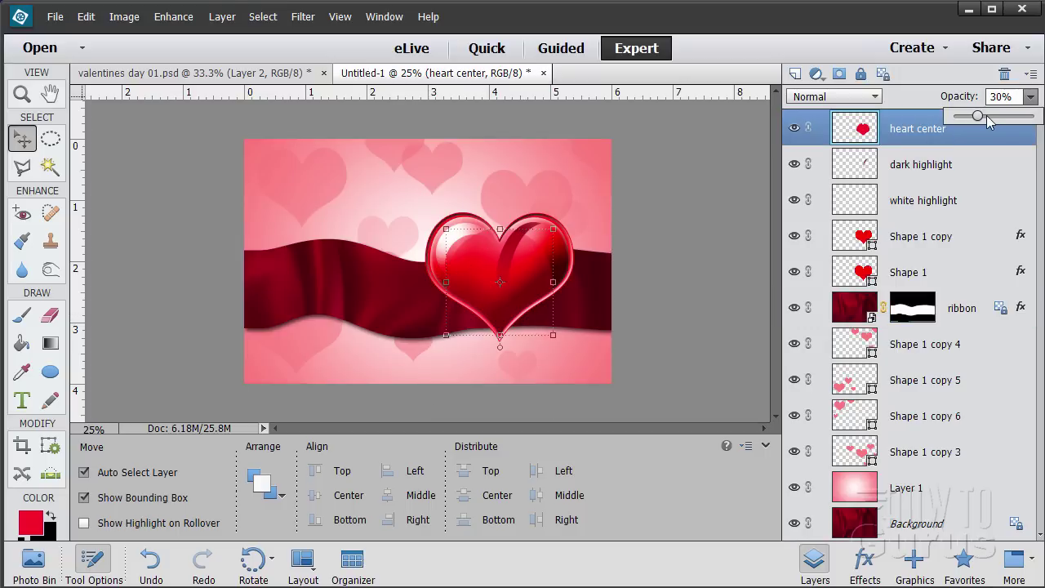
{"action": "left_click_drag", "start_coordinate": [977, 117], "coordinate": [974, 120]}
{"action": "left_click", "coordinate": [505, 277]}
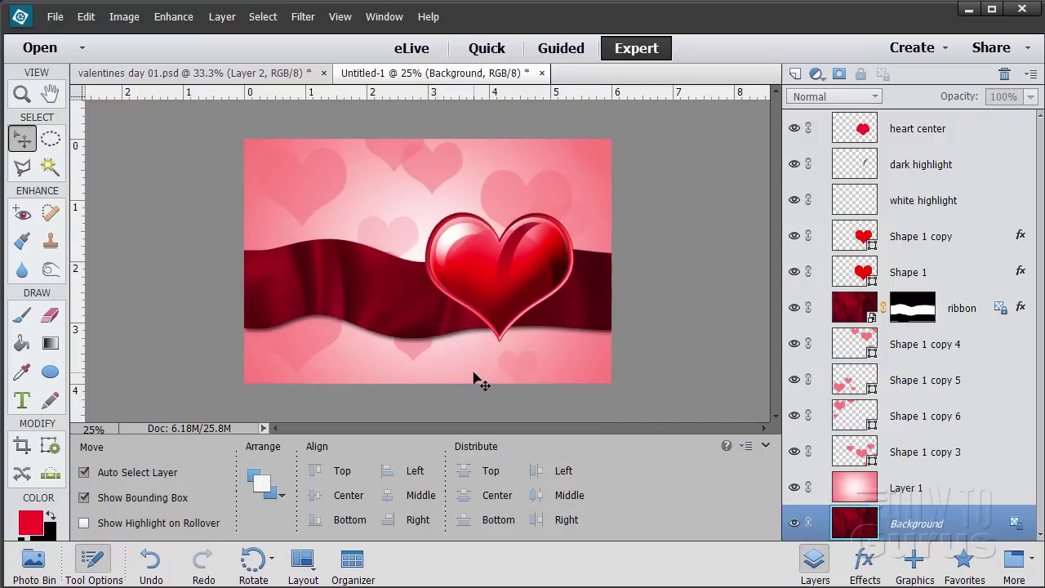
Hide the ribbon, the four faint heart layers, Layer 1 and the Background, leaving only the glossy heart's layers visible.
{"action": "left_click", "coordinate": [795, 309]}
{"action": "left_click", "coordinate": [795, 344]}
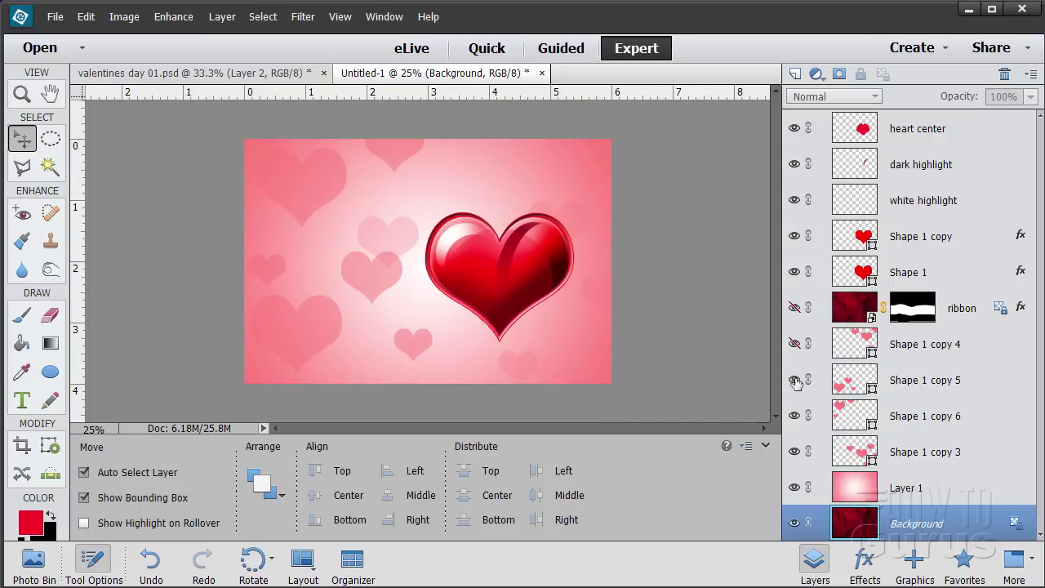
{"action": "left_click", "coordinate": [795, 380]}
{"action": "left_click", "coordinate": [795, 415]}
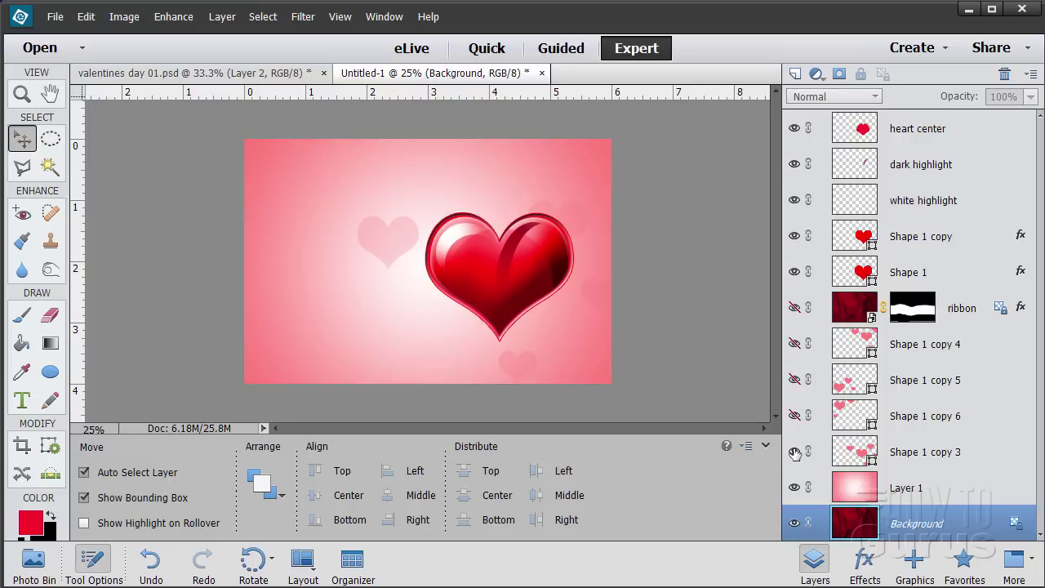
{"action": "left_click", "coordinate": [795, 451]}
{"action": "left_click", "coordinate": [794, 488]}
{"action": "left_click", "coordinate": [792, 524]}
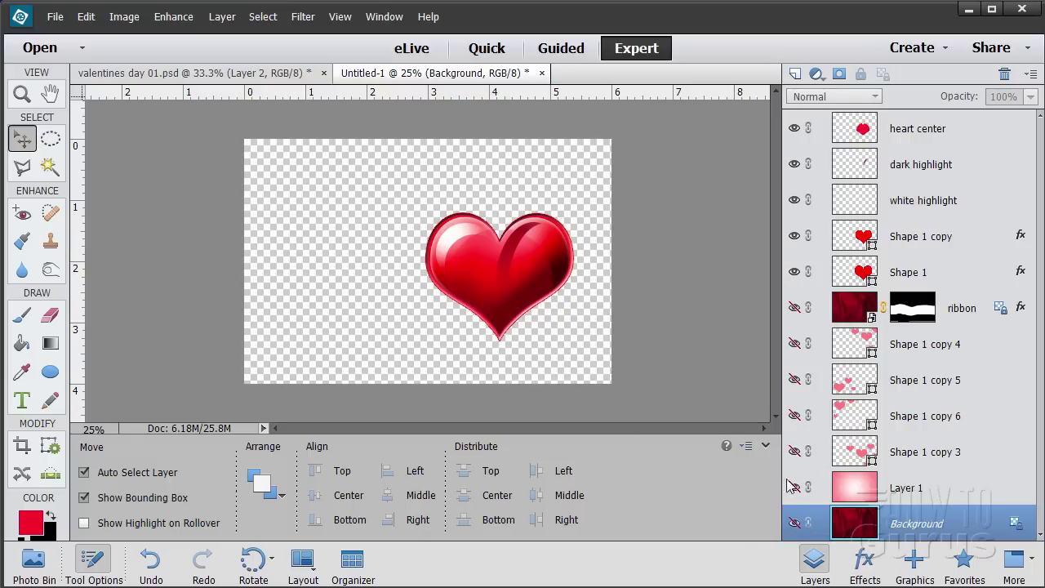
Reset the foreground color to the default black.
{"action": "left_click", "coordinate": [977, 145]}
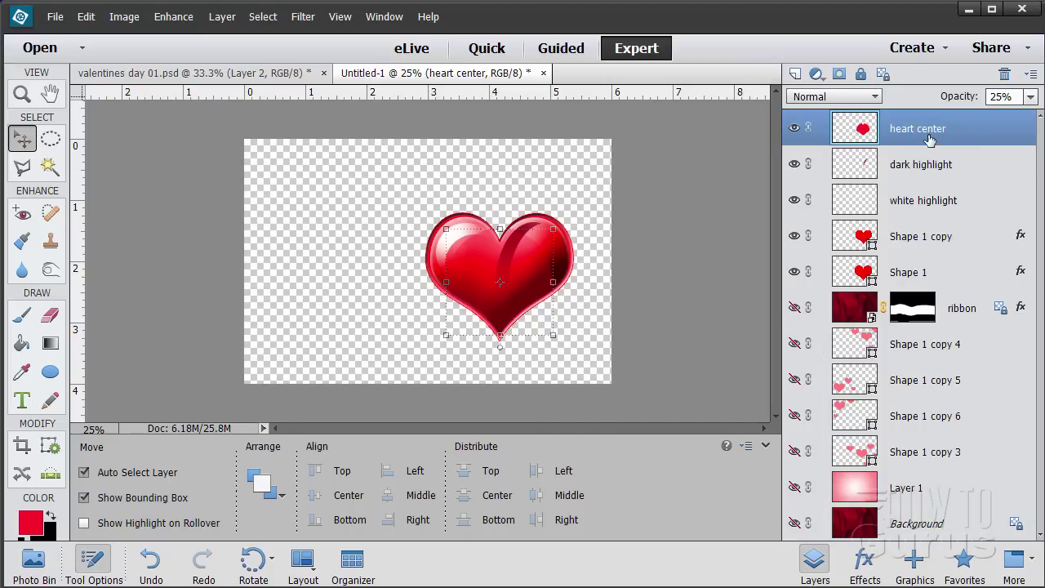
{"action": "left_click", "coordinate": [674, 247]}
{"action": "key", "text": "d"}
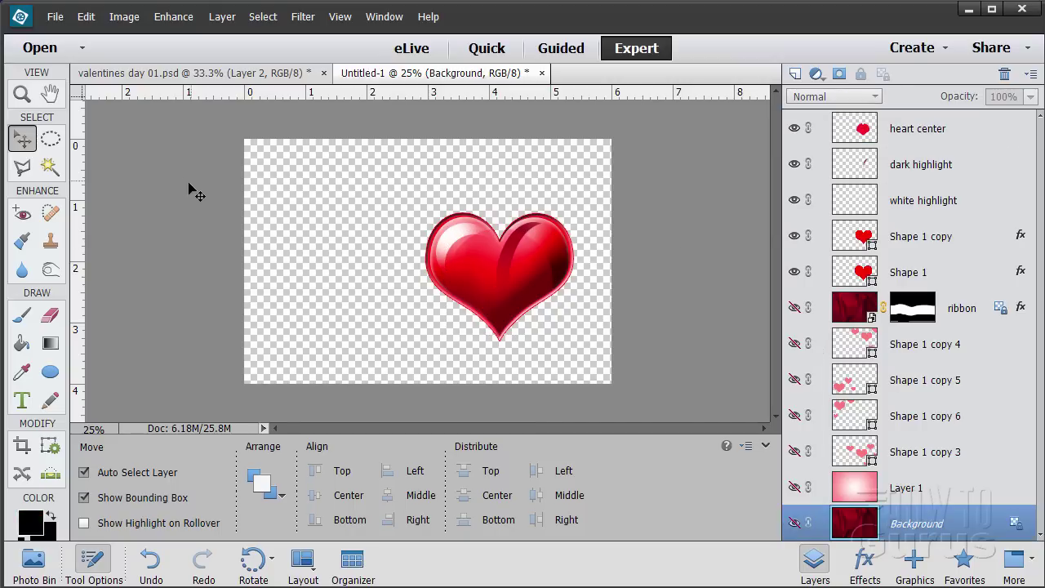
Open the recently edited file ctrl-shift-ald-e.psd to read its text, and minimize its window.
{"action": "left_click", "coordinate": [55, 16]}
{"action": "mouse_move", "coordinate": [110, 81]}
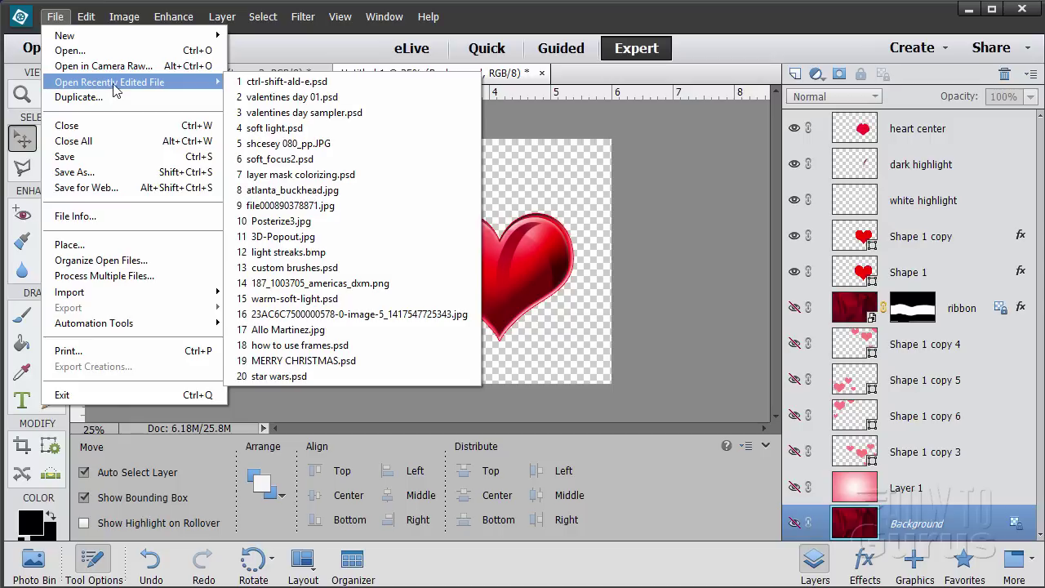
{"action": "left_click", "coordinate": [293, 75]}
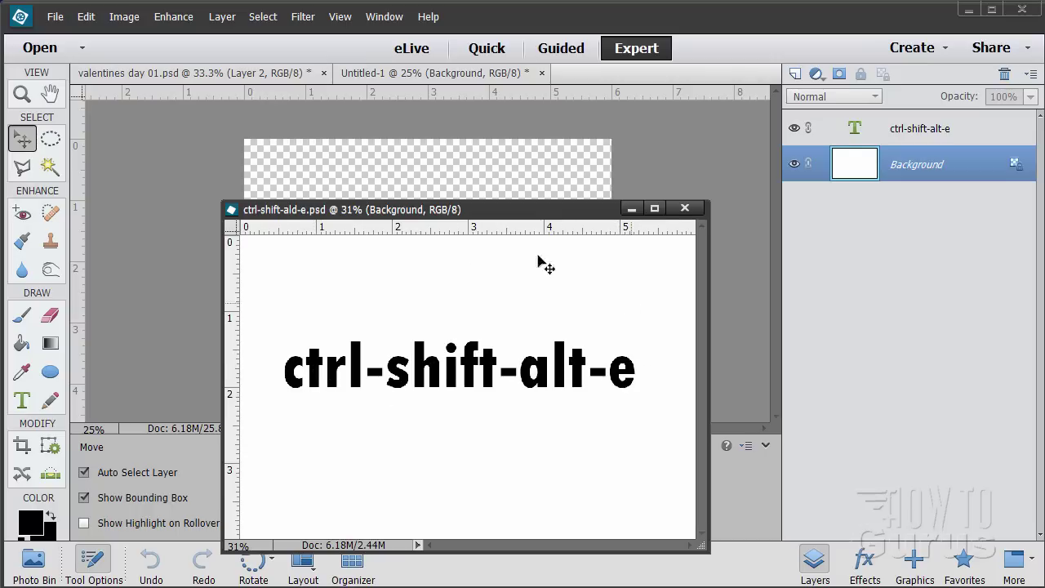
{"action": "left_click", "coordinate": [631, 209]}
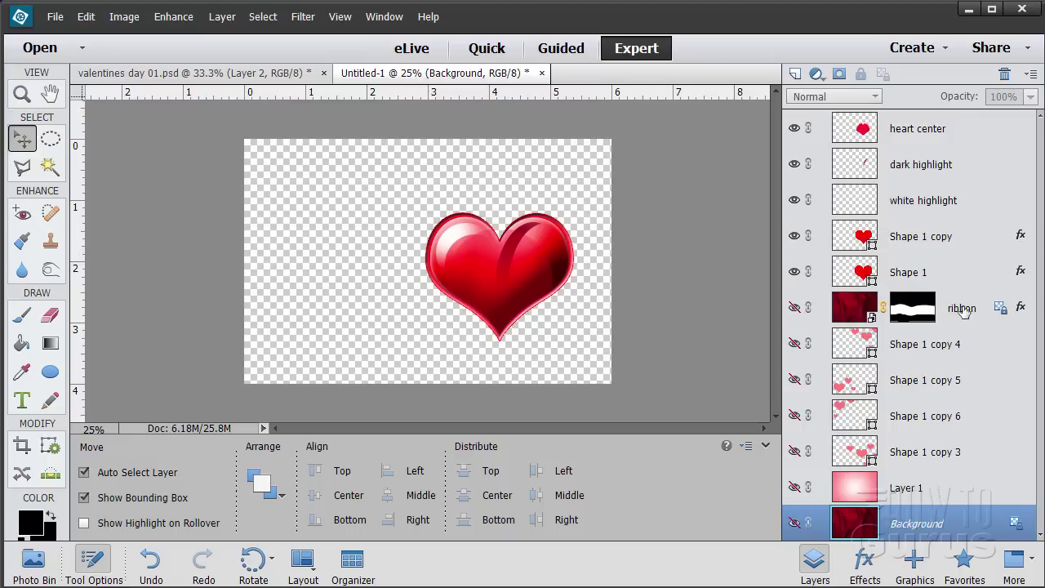
Stamp the visible heart layers into one new merged layer above the heart center layer.
{"action": "left_click", "coordinate": [951, 134]}
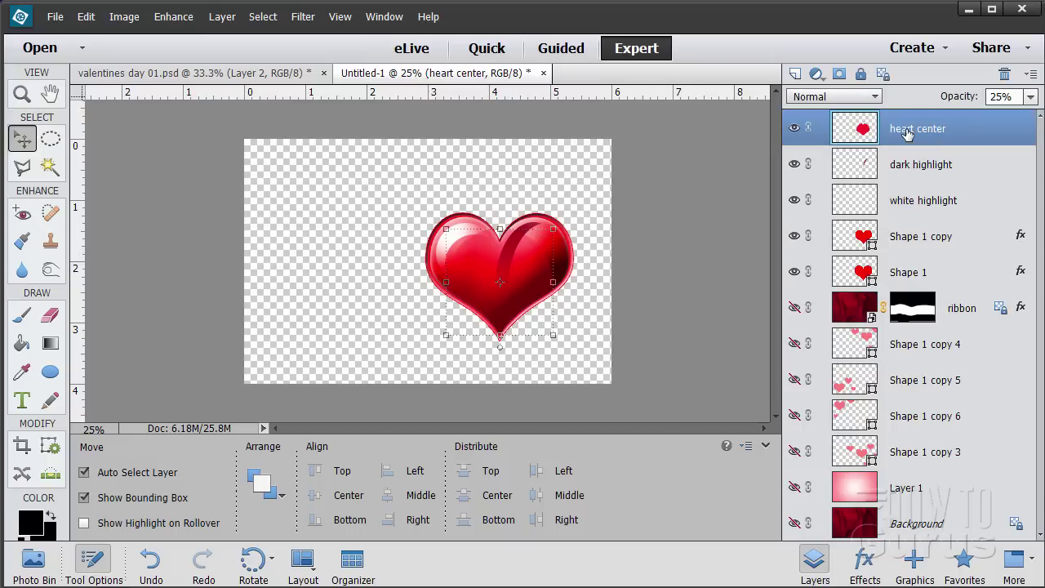
{"action": "key", "text": "ctrl+shift+alt+e"}
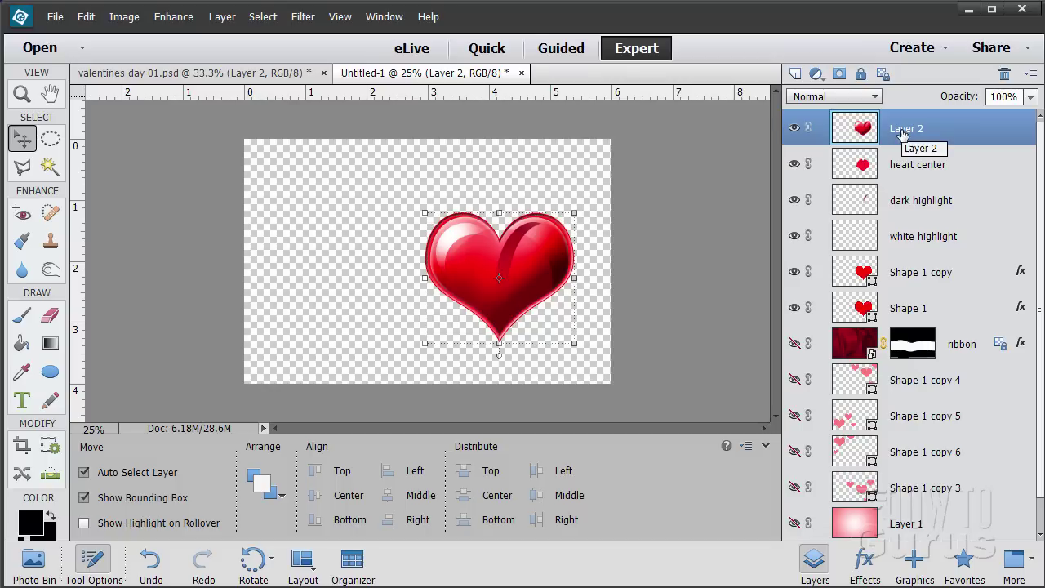
Show the ribbon, the four faint heart layers and the pink gradient Layer 1 again.
{"action": "left_click", "coordinate": [793, 344]}
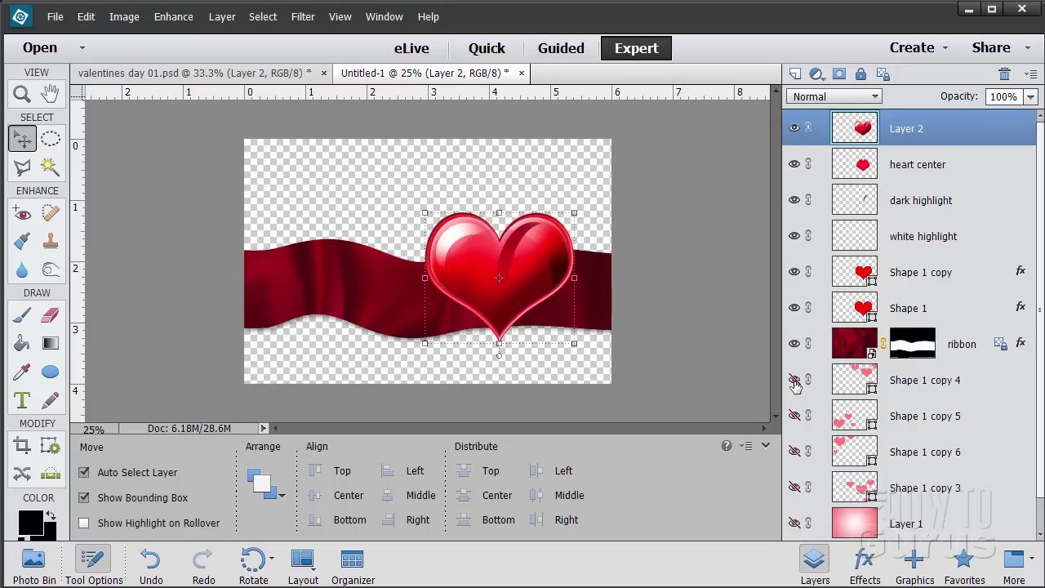
{"action": "left_click", "coordinate": [794, 380]}
{"action": "left_click", "coordinate": [793, 416]}
{"action": "left_click", "coordinate": [793, 452]}
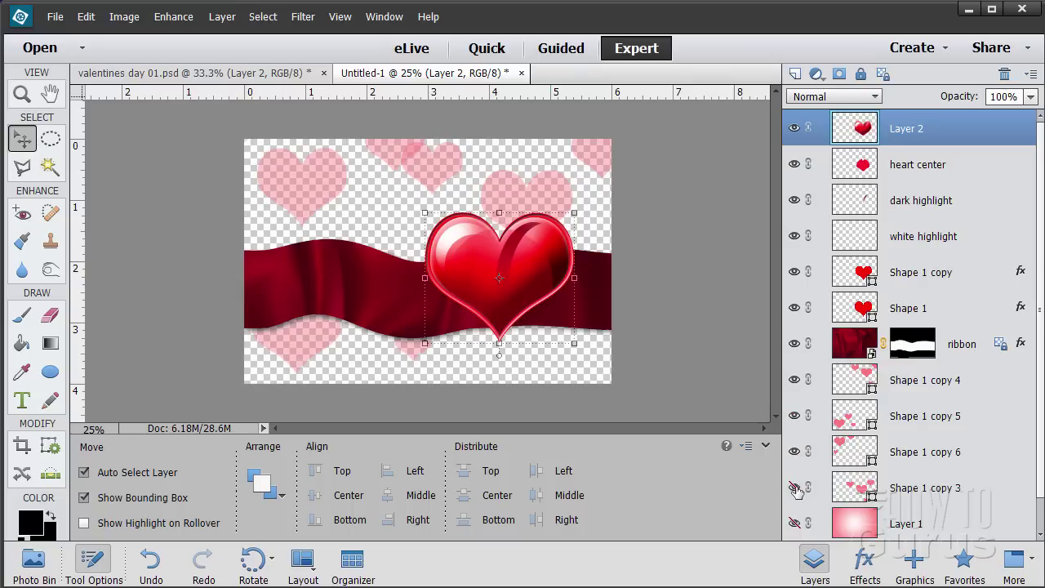
{"action": "left_click", "coordinate": [794, 487]}
{"action": "left_click", "coordinate": [794, 523]}
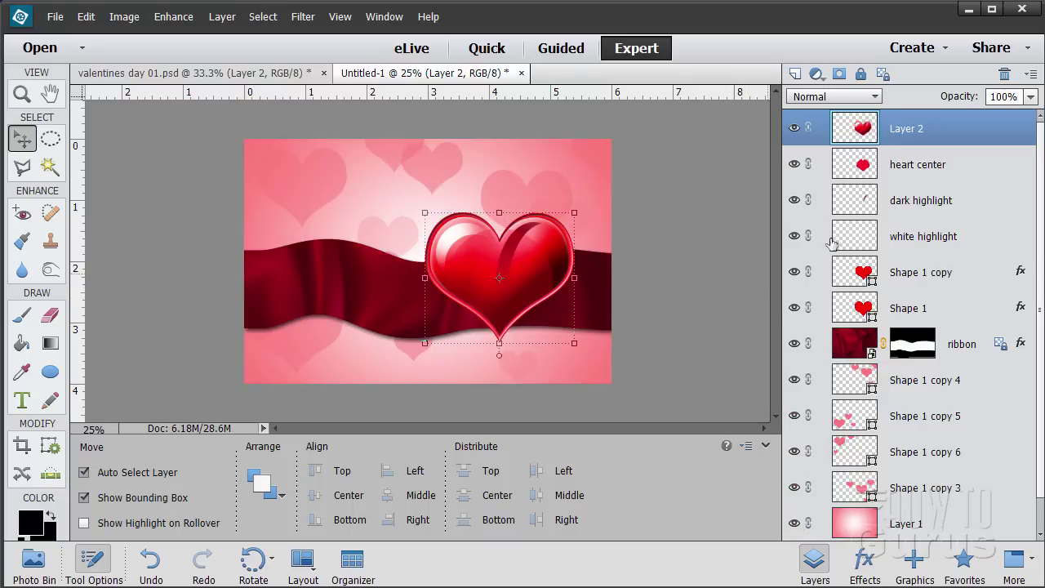
Offset the merged heart down and right over the large heart, scaled to about 76% and rotated about 20° clockwise.
{"action": "left_click_drag", "start_coordinate": [527, 287], "coordinate": [543, 308]}
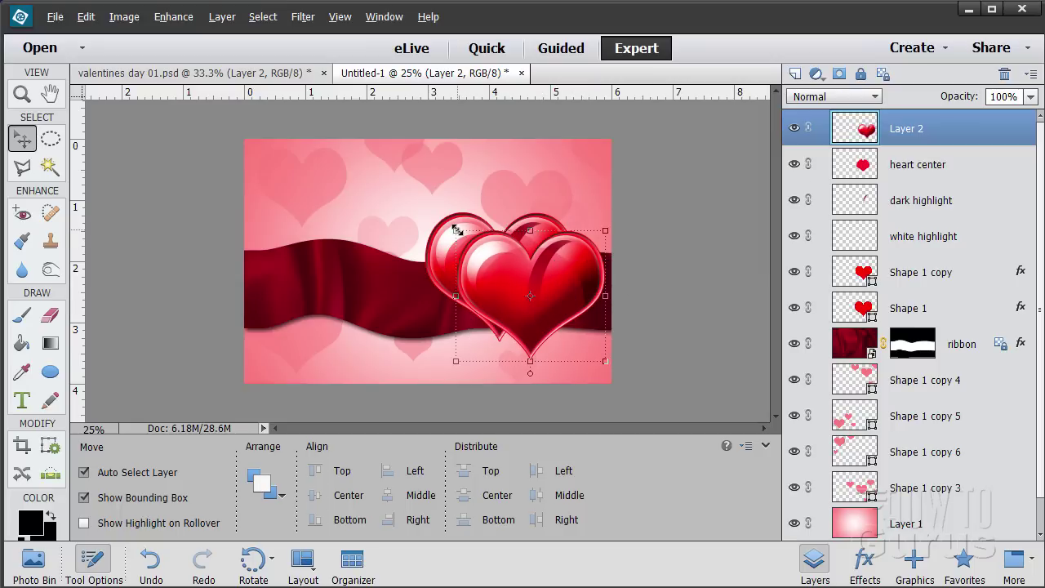
{"action": "left_click_drag", "start_coordinate": [456, 230], "coordinate": [474, 243]}
{"action": "left_click_drag", "start_coordinate": [549, 299], "coordinate": [549, 301]}
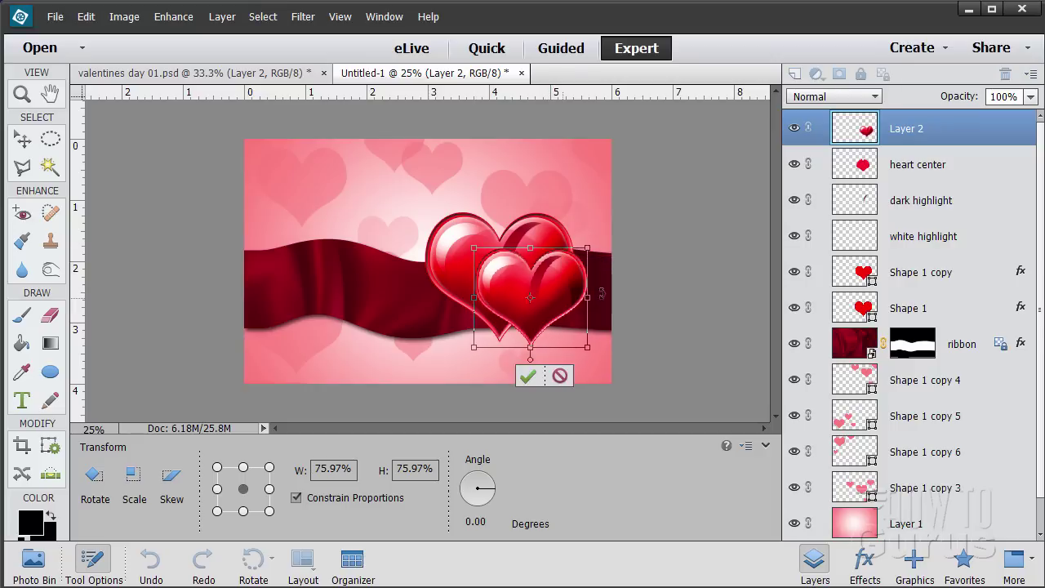
{"action": "left_click_drag", "start_coordinate": [595, 242], "coordinate": [611, 266]}
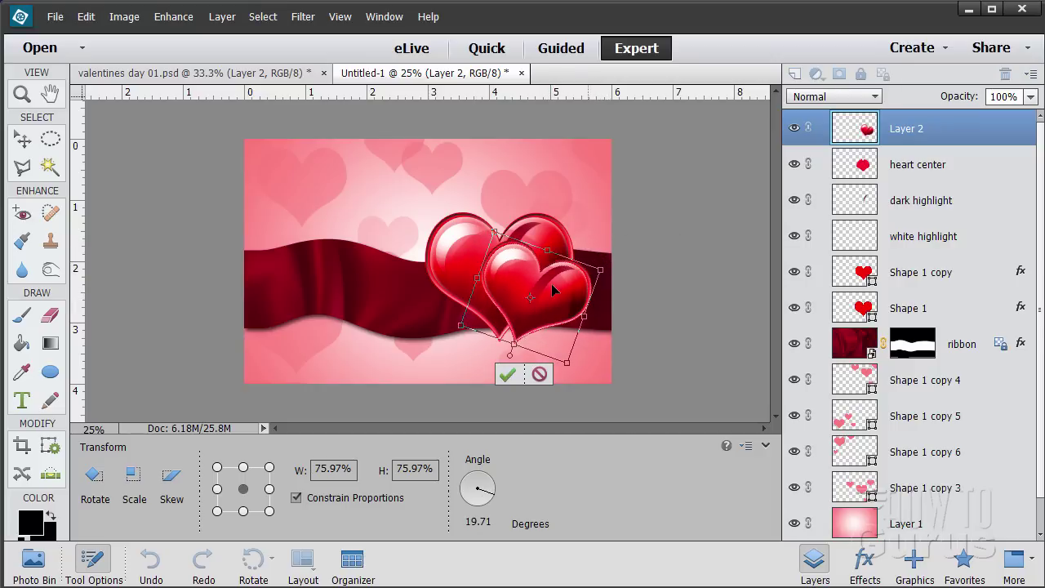
{"action": "left_click_drag", "start_coordinate": [550, 303], "coordinate": [551, 301]}
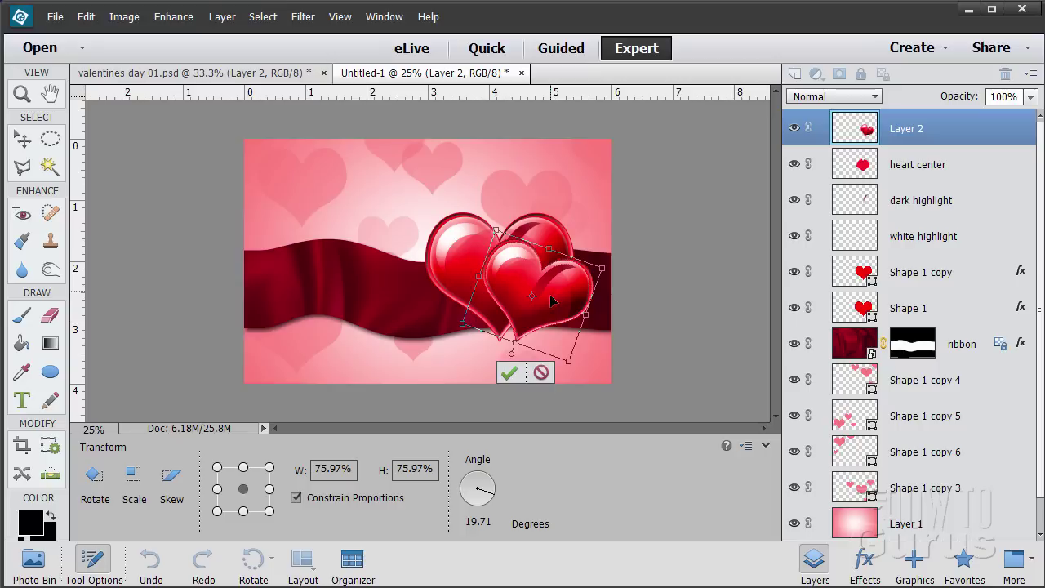
{"action": "left_click", "coordinate": [510, 373]}
{"action": "left_click", "coordinate": [624, 281]}
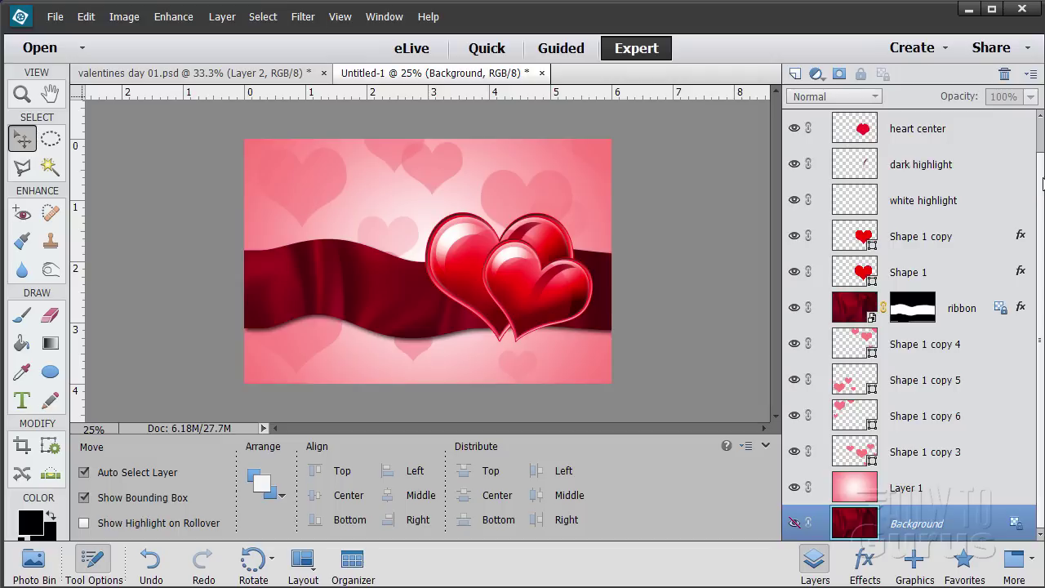
Duplicate Layer 2 and move the copied heart slightly down and right of the original.
{"action": "scroll", "coordinate": [1042, 183], "scroll_direction": "up", "scroll_amount": 1}
{"action": "left_click", "coordinate": [853, 133]}
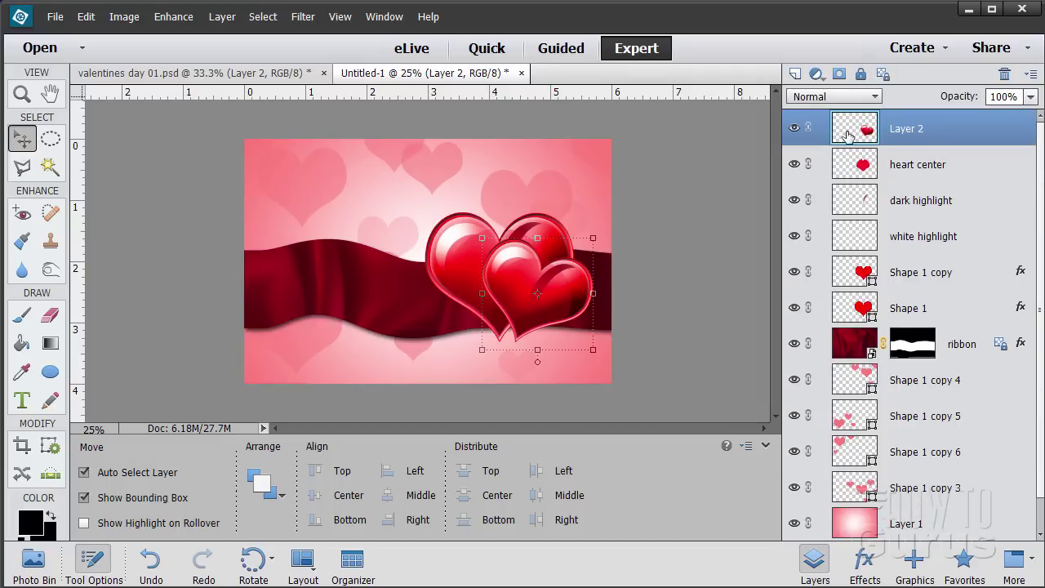
{"action": "left_click_drag", "start_coordinate": [849, 135], "coordinate": [796, 73]}
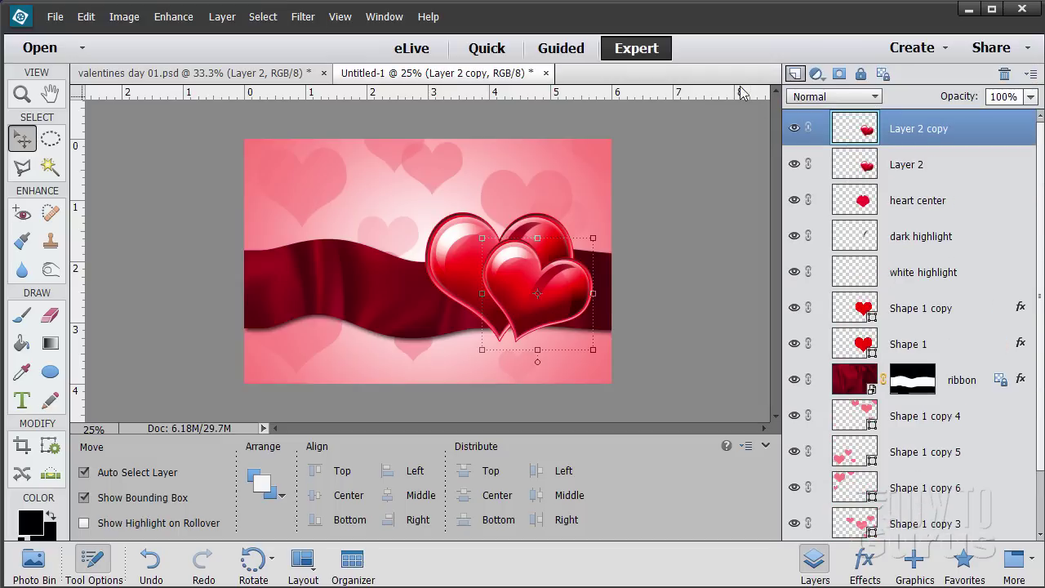
{"action": "left_click_drag", "start_coordinate": [544, 316], "coordinate": [554, 350]}
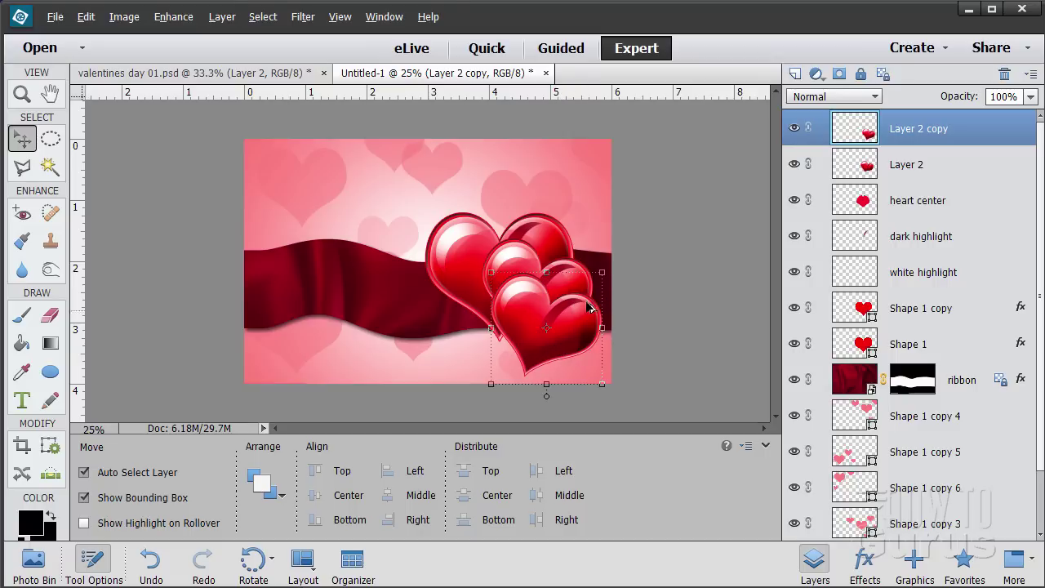
Shrink the copied heart to a small accent, tilt it counterclockwise and place it in the card's lower-right corner.
{"action": "left_click_drag", "start_coordinate": [602, 279], "coordinate": [572, 301]}
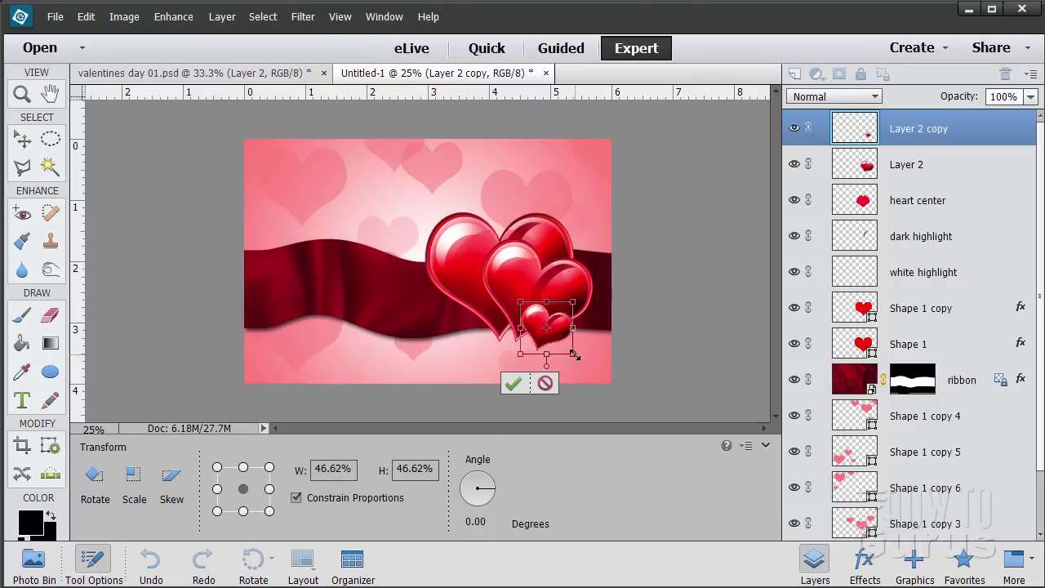
{"action": "mouse_move", "coordinate": [577, 357]}
{"action": "left_mouse_down"}
{"action": "mouse_move", "coordinate": [593, 349]}
{"action": "mouse_move", "coordinate": [565, 341]}
{"action": "mouse_move", "coordinate": [582, 355]}
{"action": "left_mouse_up"}
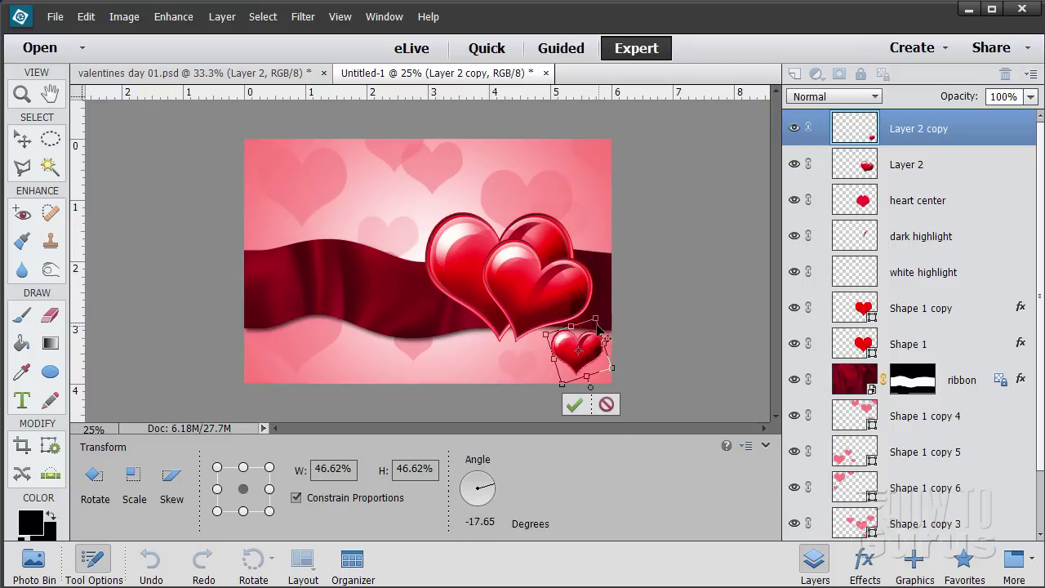
{"action": "left_click_drag", "start_coordinate": [595, 320], "coordinate": [575, 350]}
{"action": "left_click", "coordinate": [576, 398]}
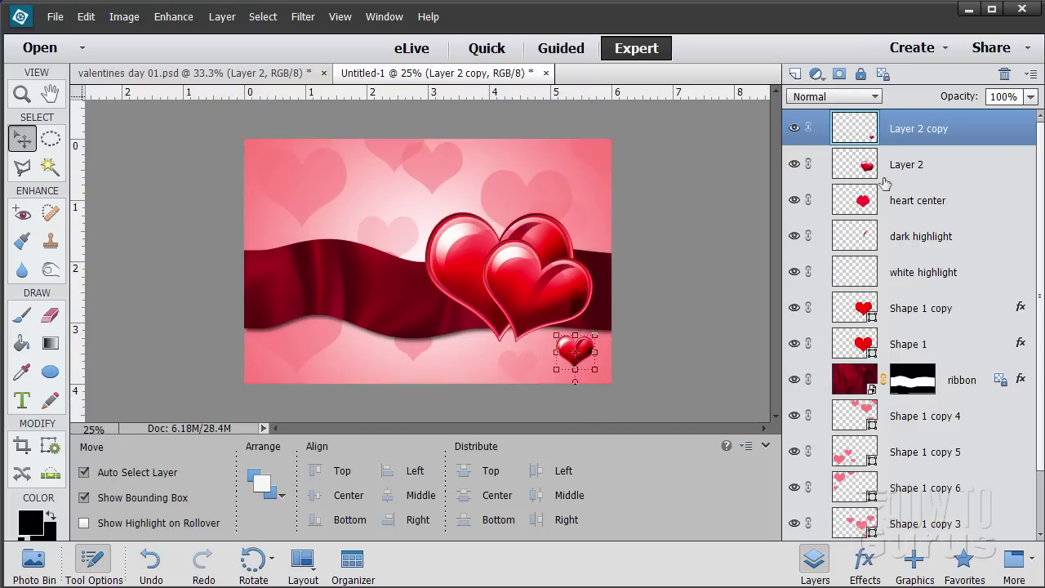
Duplicate the small corner heart, shrink and tilt the copy, and place it overlapping the original's lower-left side.
{"action": "left_click_drag", "start_coordinate": [855, 130], "coordinate": [795, 75]}
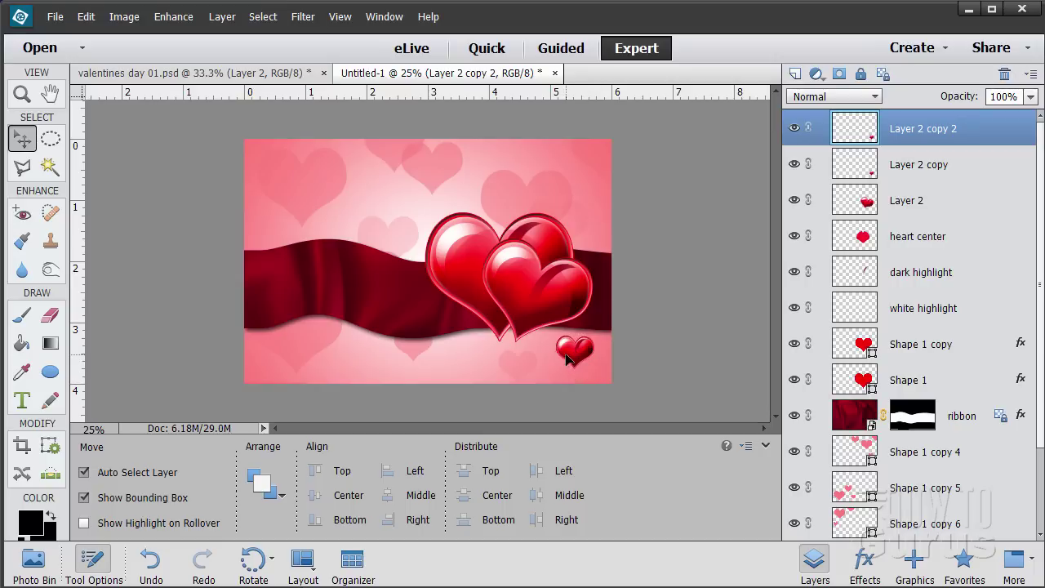
{"action": "left_click_drag", "start_coordinate": [569, 359], "coordinate": [539, 374]}
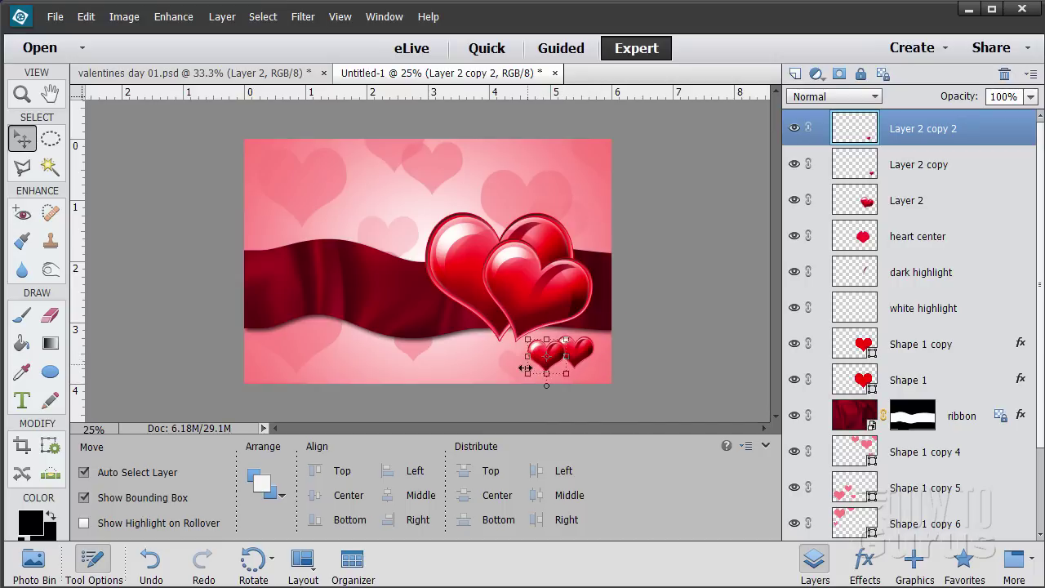
{"action": "left_click_drag", "start_coordinate": [569, 336], "coordinate": [558, 364]}
{"action": "left_click", "coordinate": [565, 398]}
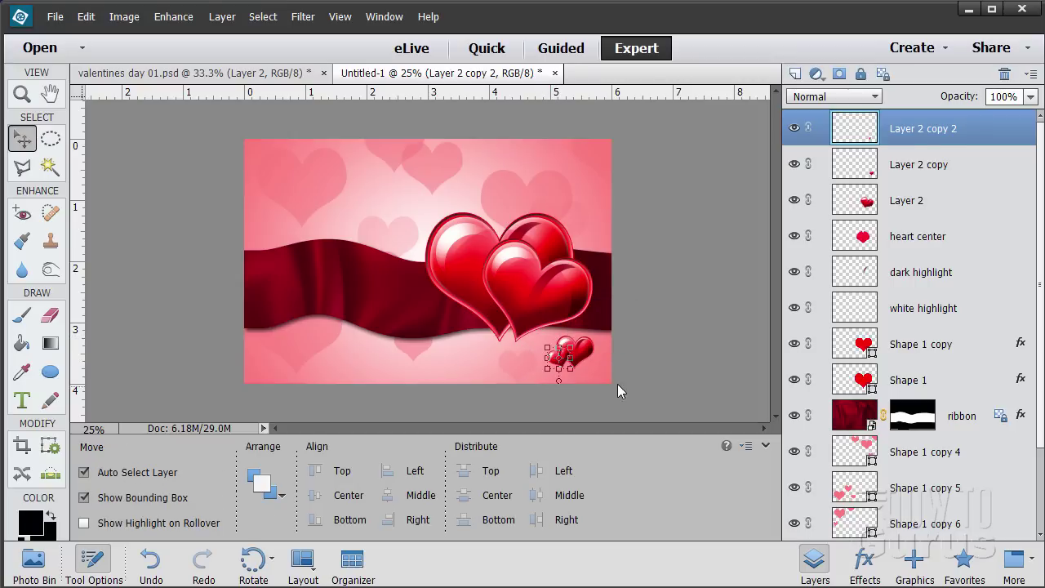
{"action": "left_click", "coordinate": [603, 385]}
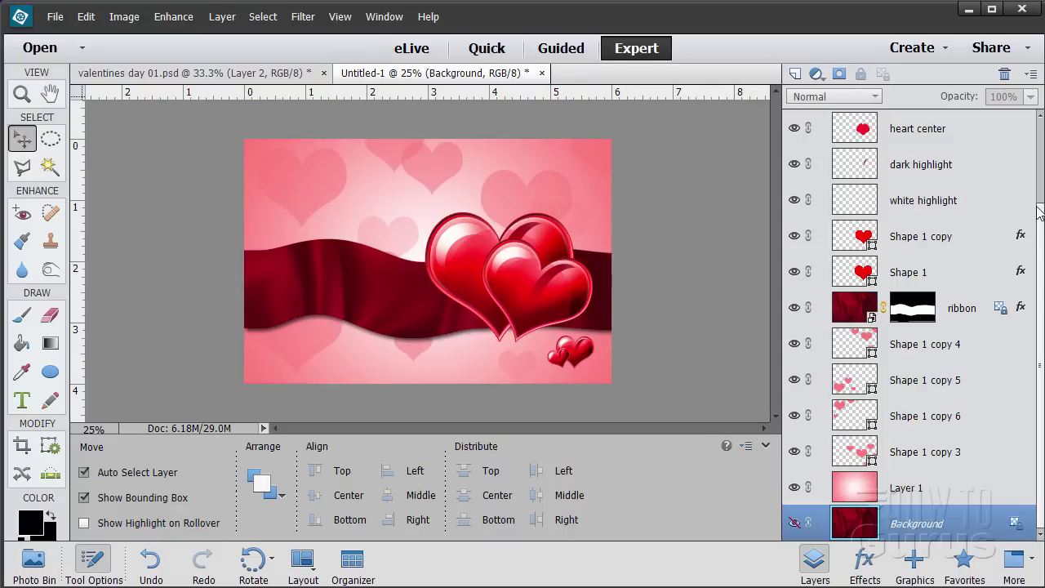
Duplicate the Layer 2 copy heart and move the duplicate above the large hearts, near the card's upper right.
{"action": "left_click_drag", "start_coordinate": [1041, 207], "coordinate": [1041, 94]}
{"action": "left_click", "coordinate": [962, 141]}
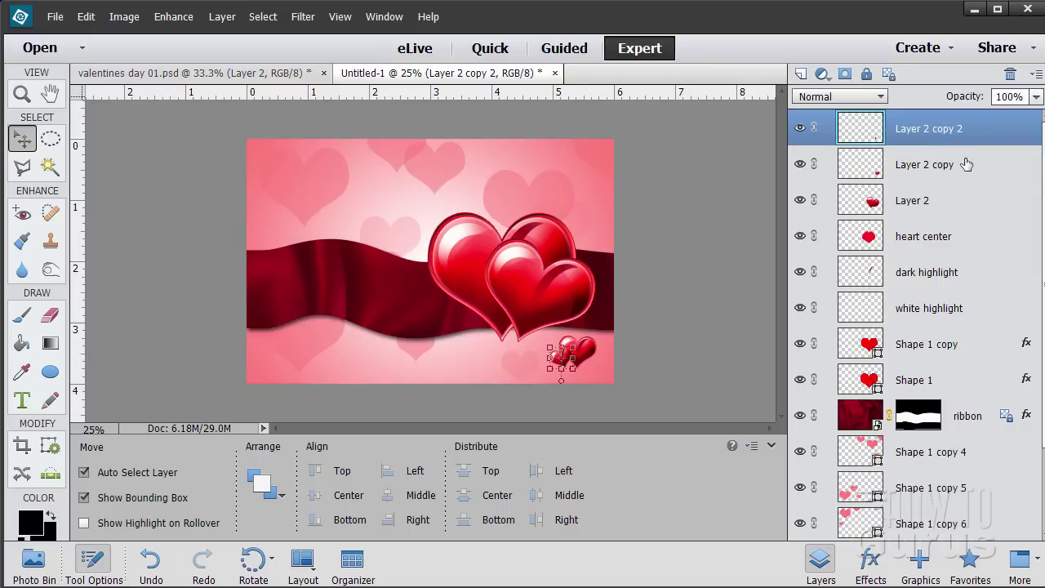
{"action": "left_click", "coordinate": [849, 175]}
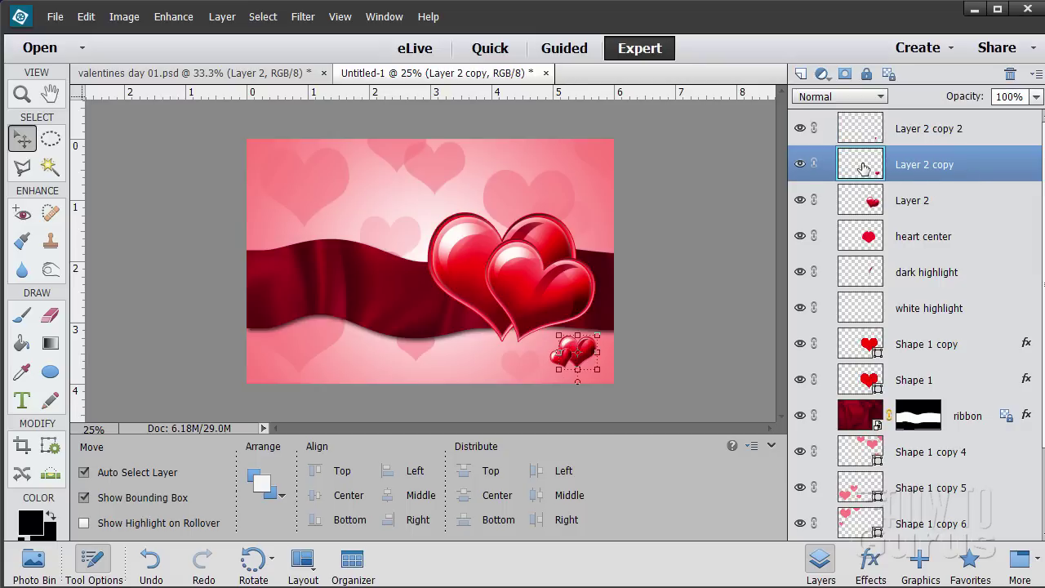
{"action": "left_click_drag", "start_coordinate": [864, 169], "coordinate": [802, 77]}
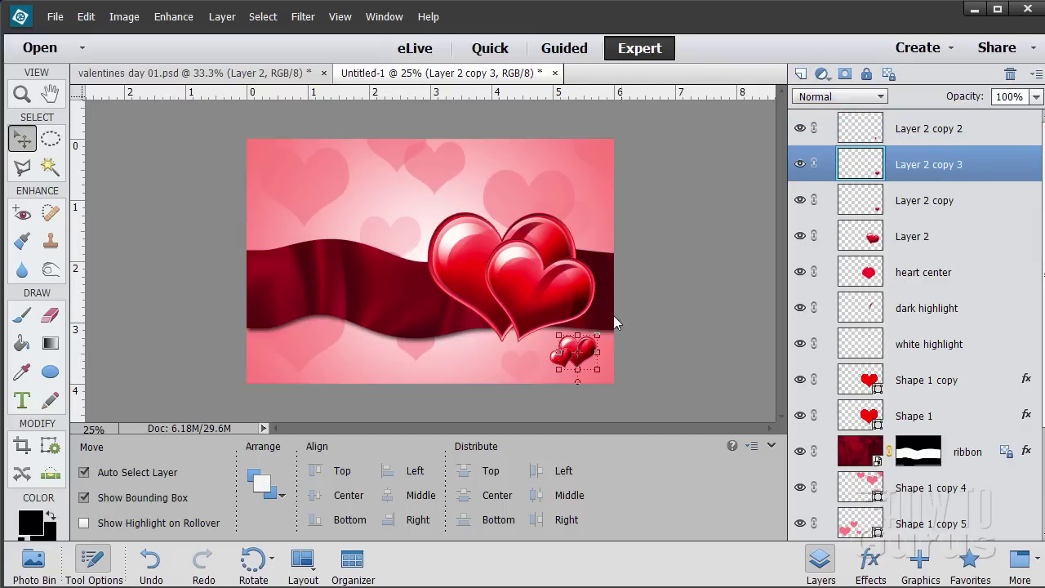
{"action": "left_click_drag", "start_coordinate": [589, 351], "coordinate": [587, 199]}
{"action": "left_click", "coordinate": [593, 205]}
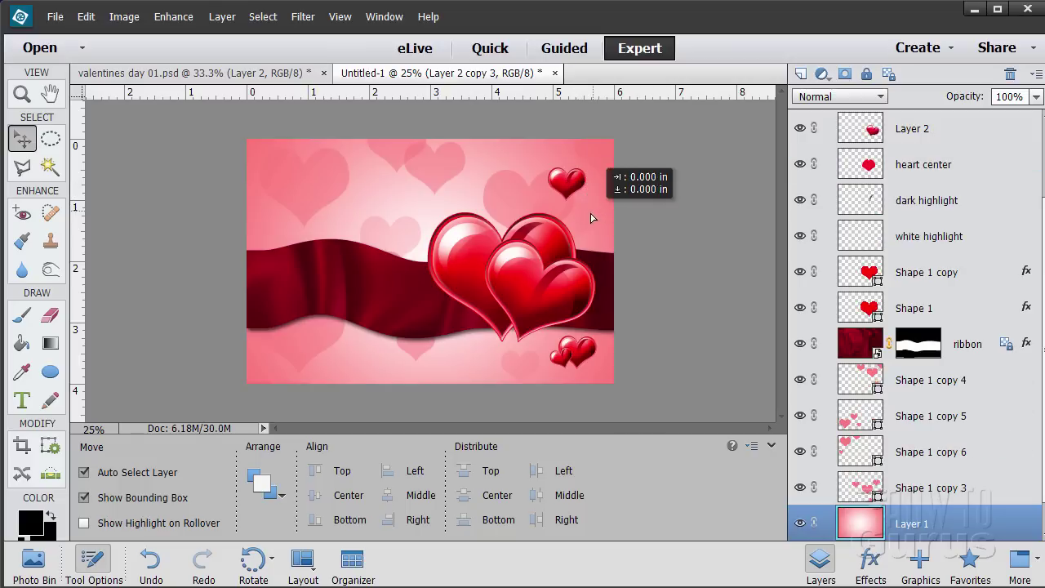
Undo the accidental move of the gradient background and rotate the small upper-right heart about 23 degrees clockwise.
{"action": "left_click", "coordinate": [86, 16]}
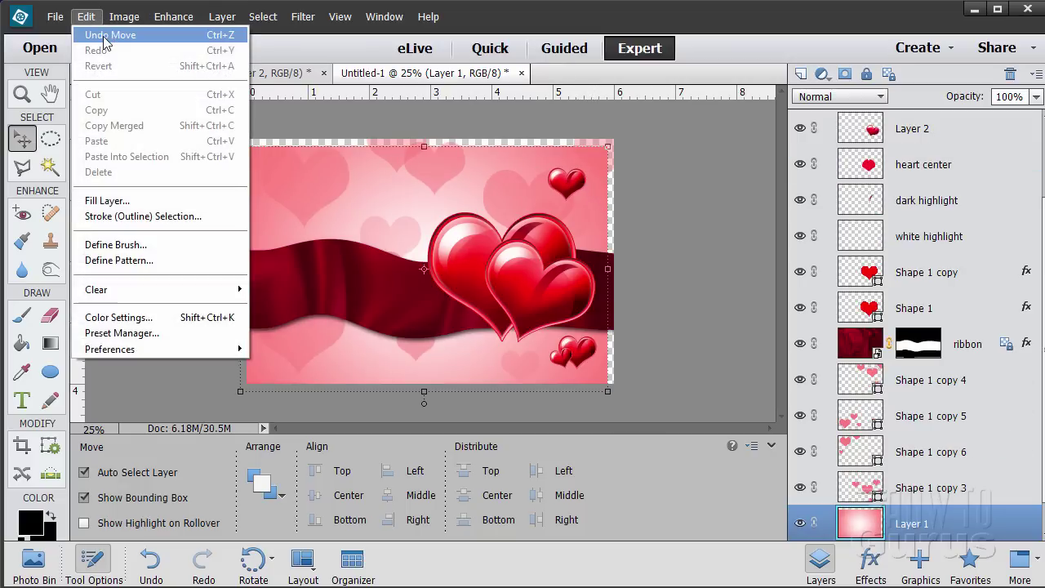
{"action": "left_click", "coordinate": [89, 36]}
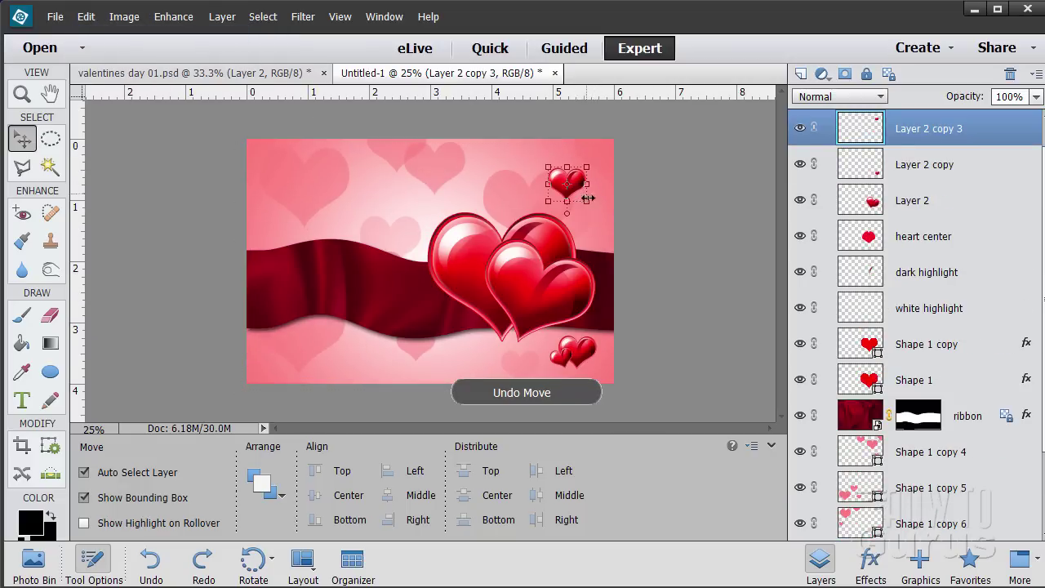
{"action": "mouse_move", "coordinate": [588, 198]}
{"action": "left_mouse_down"}
{"action": "mouse_move", "coordinate": [585, 212]}
{"action": "mouse_move", "coordinate": [579, 183]}
{"action": "left_mouse_up"}
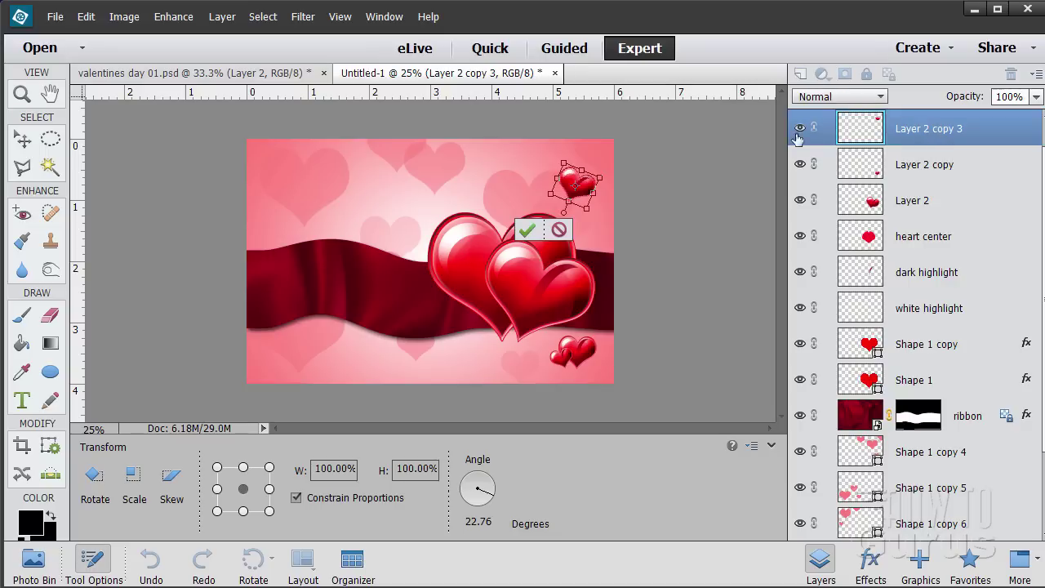
{"action": "left_click", "coordinate": [527, 229]}
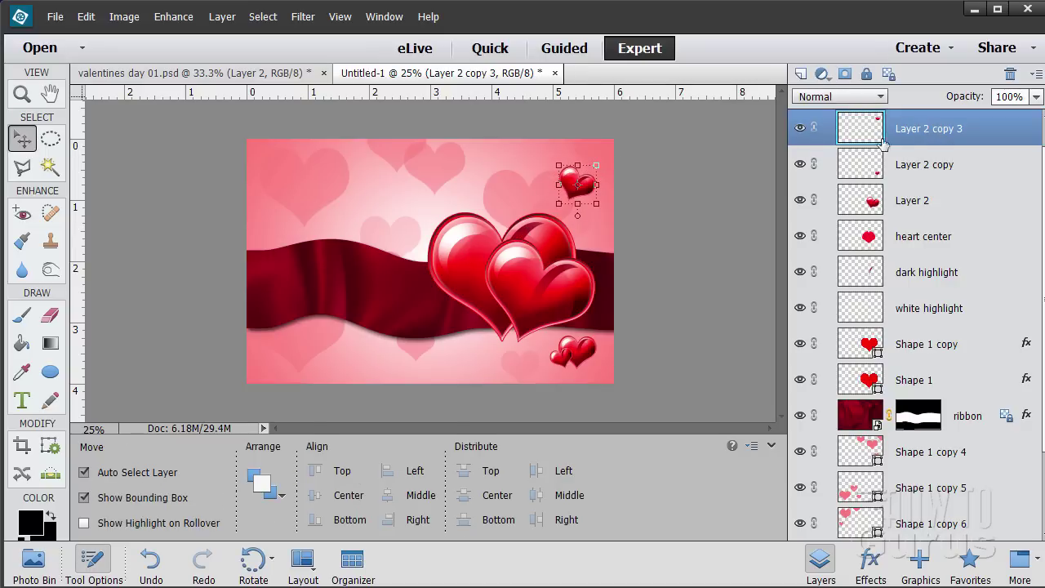
Duplicate the upper-right heart, shrink the copy to about 81%, tilt it about 22 degrees counterclockwise and place it above and left of the original.
{"action": "left_click_drag", "start_coordinate": [895, 135], "coordinate": [801, 74]}
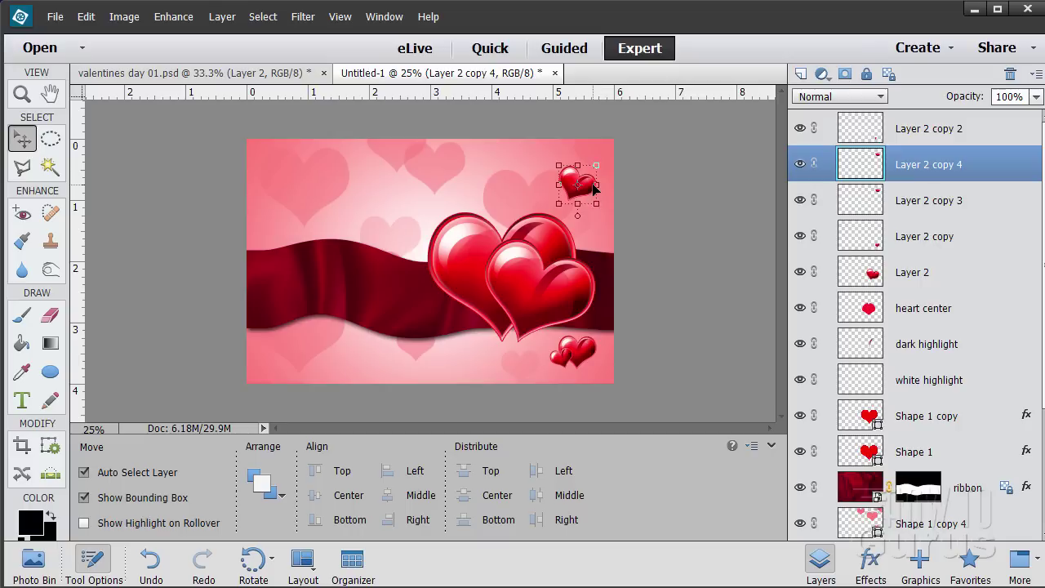
{"action": "left_click_drag", "start_coordinate": [592, 192], "coordinate": [552, 141]}
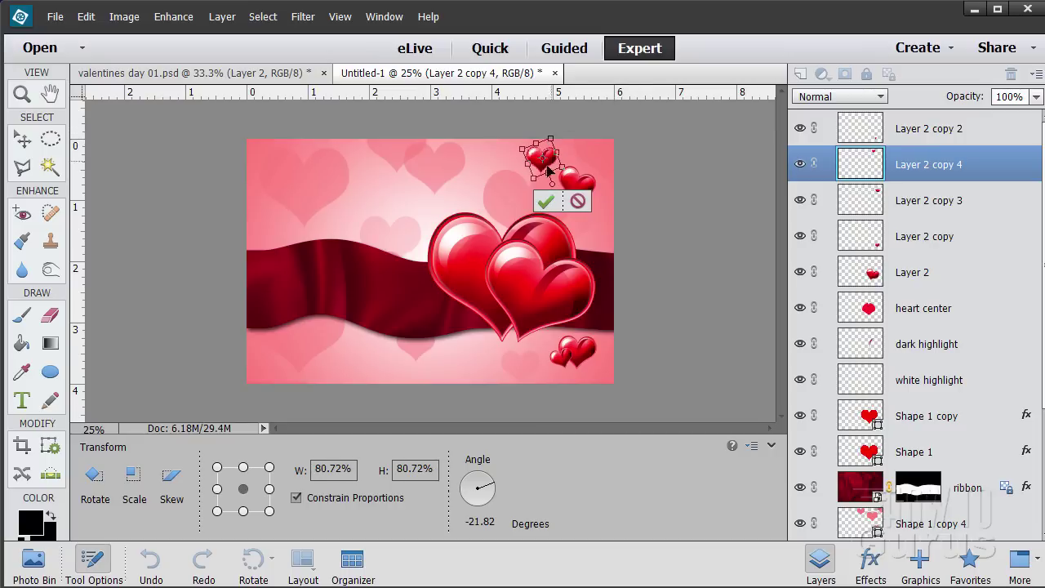
{"action": "left_click", "coordinate": [542, 203]}
{"action": "left_click_drag", "start_coordinate": [535, 164], "coordinate": [536, 168]}
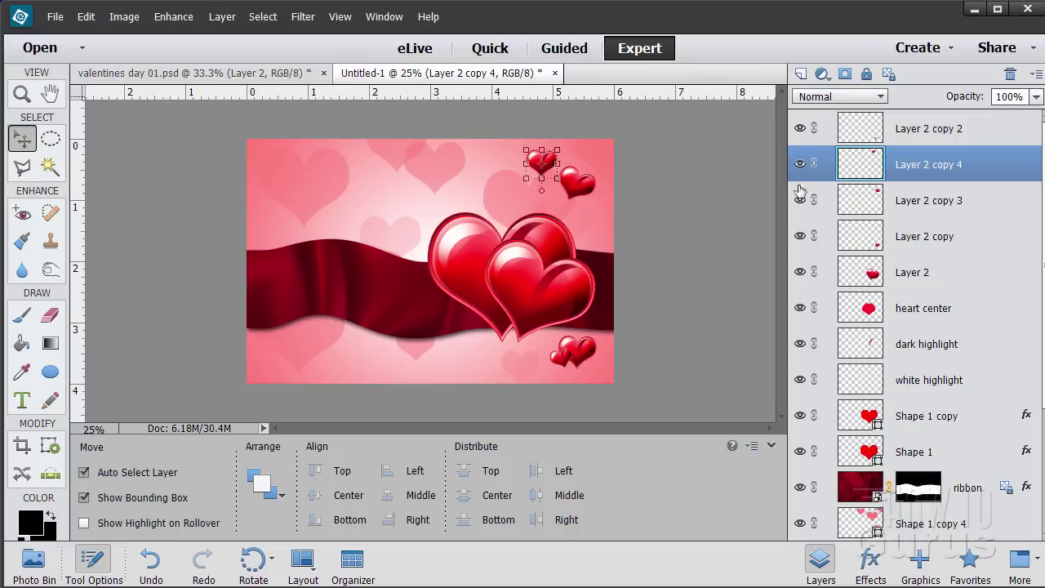
Duplicate the Layer 2 copy 3 heart, move the duplicate to the card's upper-left area and enlarge it slightly.
{"action": "left_click", "coordinate": [913, 209]}
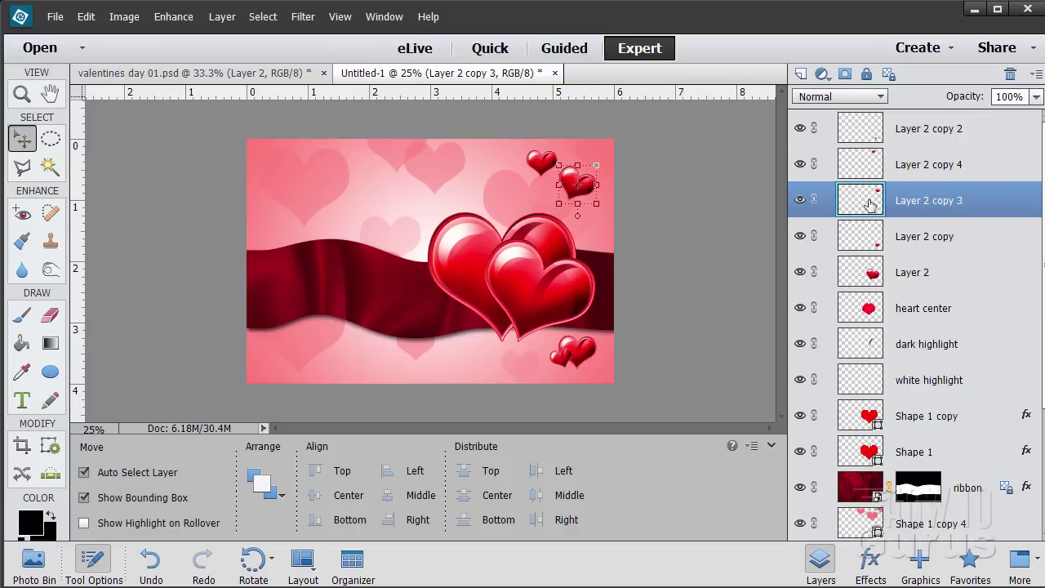
{"action": "key", "text": "ctrl+j"}
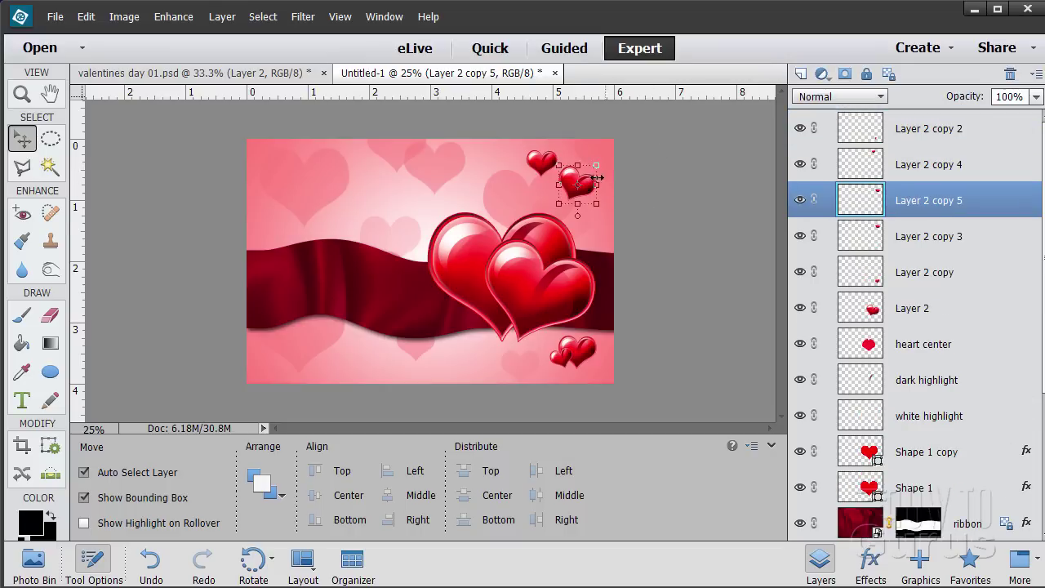
{"action": "left_click_drag", "start_coordinate": [586, 192], "coordinate": [317, 176]}
{"action": "left_click_drag", "start_coordinate": [293, 215], "coordinate": [298, 214]}
{"action": "key", "text": "Return"}
{"action": "left_click", "coordinate": [294, 210]}
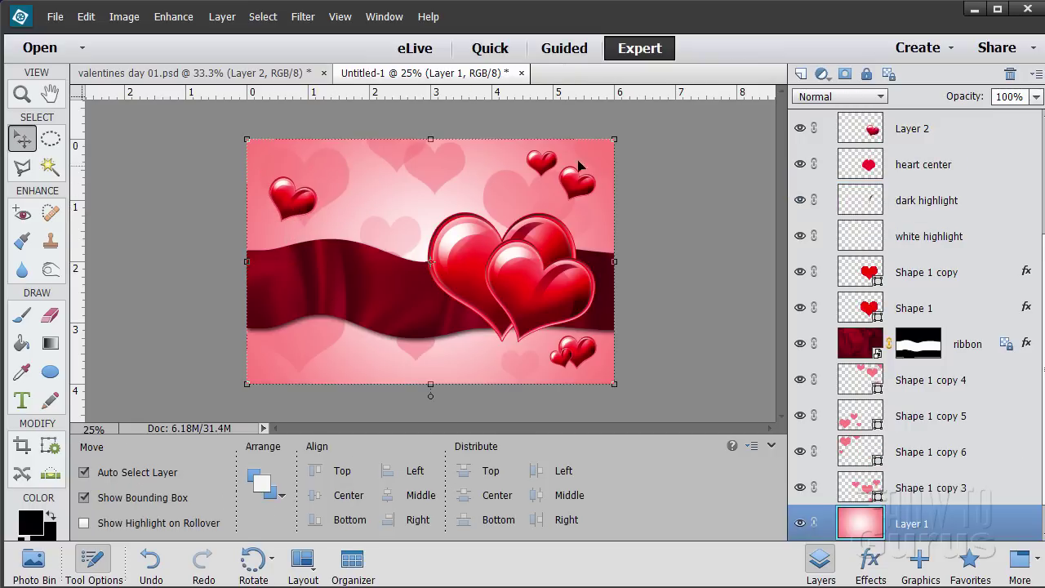
Duplicate the upper-left heart, place the copy below the ribbon at lower left, shrink it to about 67% and rotate it about 48 degrees counterclockwise.
{"action": "left_click", "coordinate": [904, 132]}
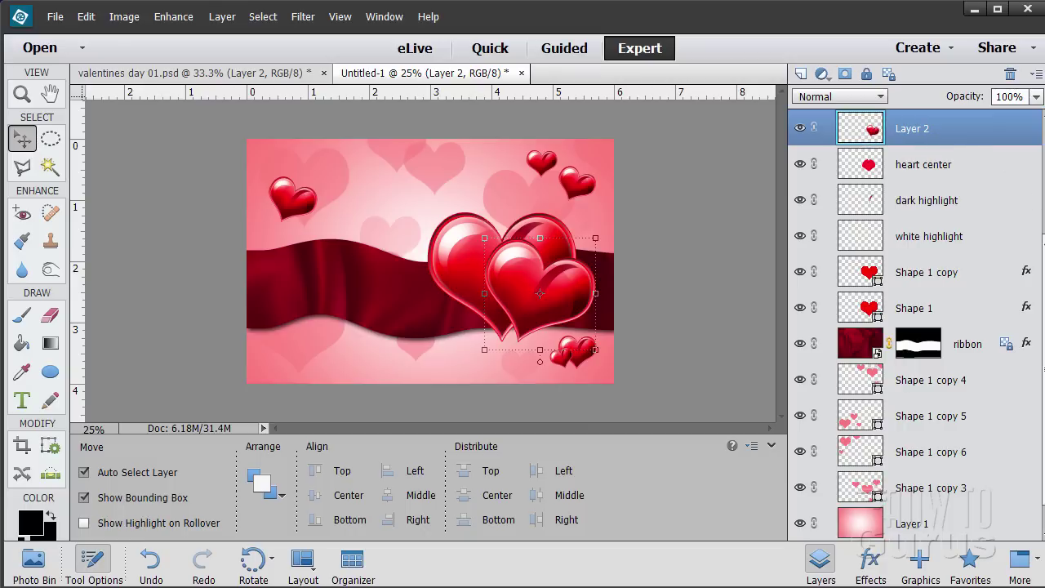
{"action": "scroll", "coordinate": [845, 138], "scroll_direction": "up", "scroll_amount": 5}
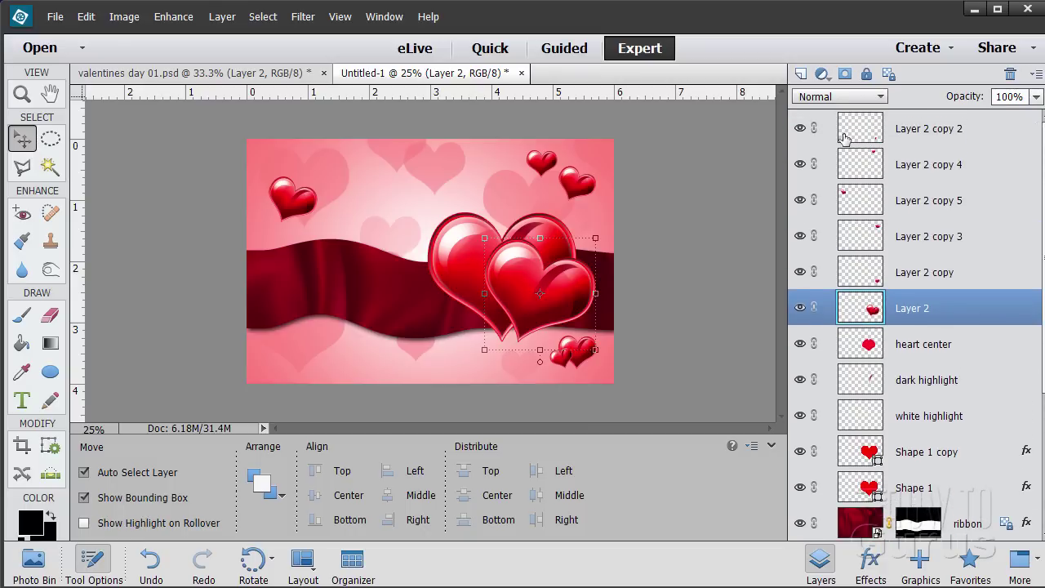
{"action": "left_click", "coordinate": [855, 203]}
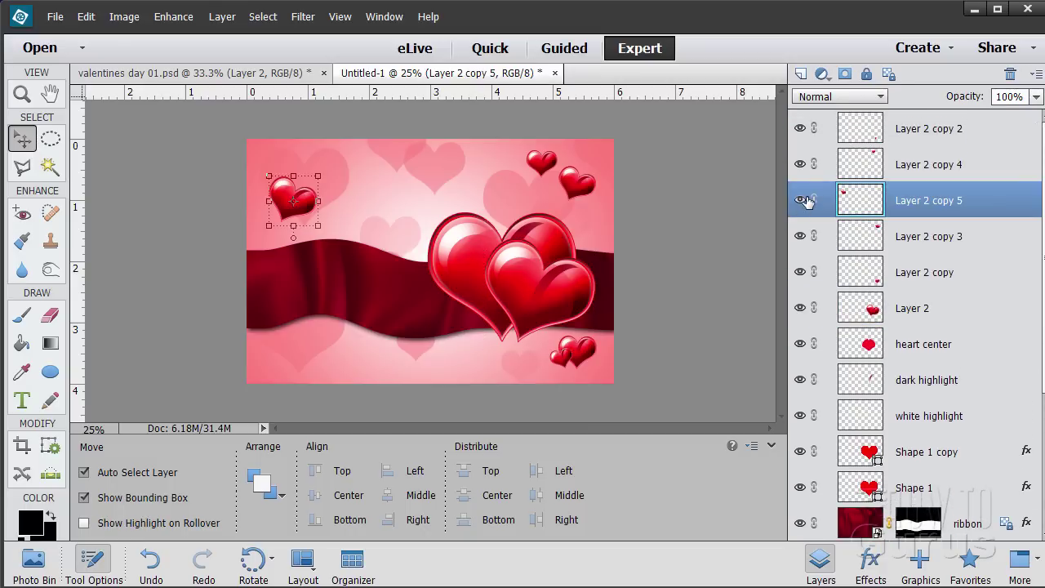
{"action": "left_click", "coordinate": [801, 201]}
{"action": "left_click", "coordinate": [802, 200]}
{"action": "left_click_drag", "start_coordinate": [903, 198], "coordinate": [802, 77]}
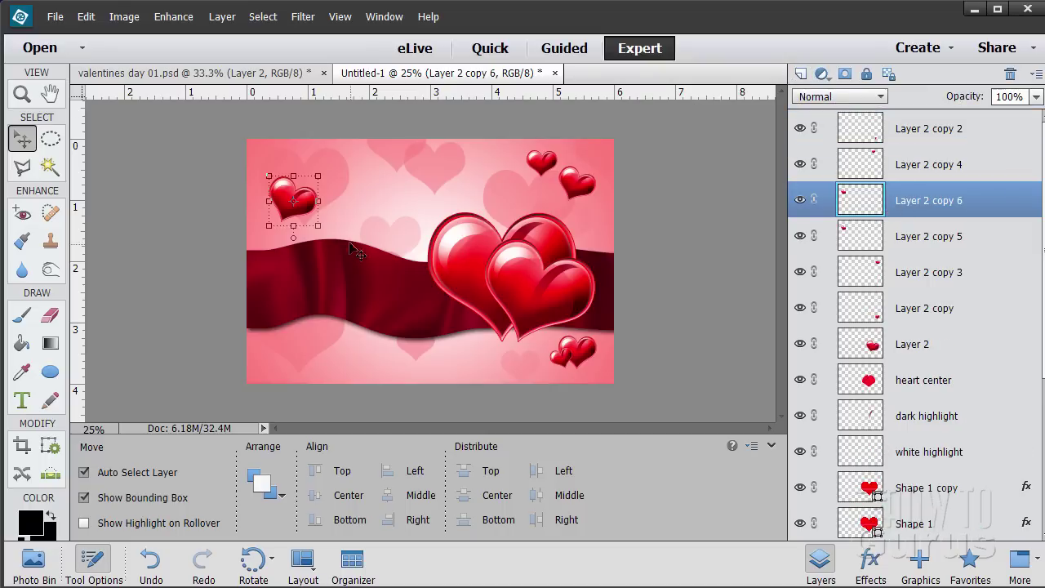
{"action": "left_click_drag", "start_coordinate": [313, 210], "coordinate": [343, 367]}
{"action": "left_click_drag", "start_coordinate": [356, 333], "coordinate": [328, 353]}
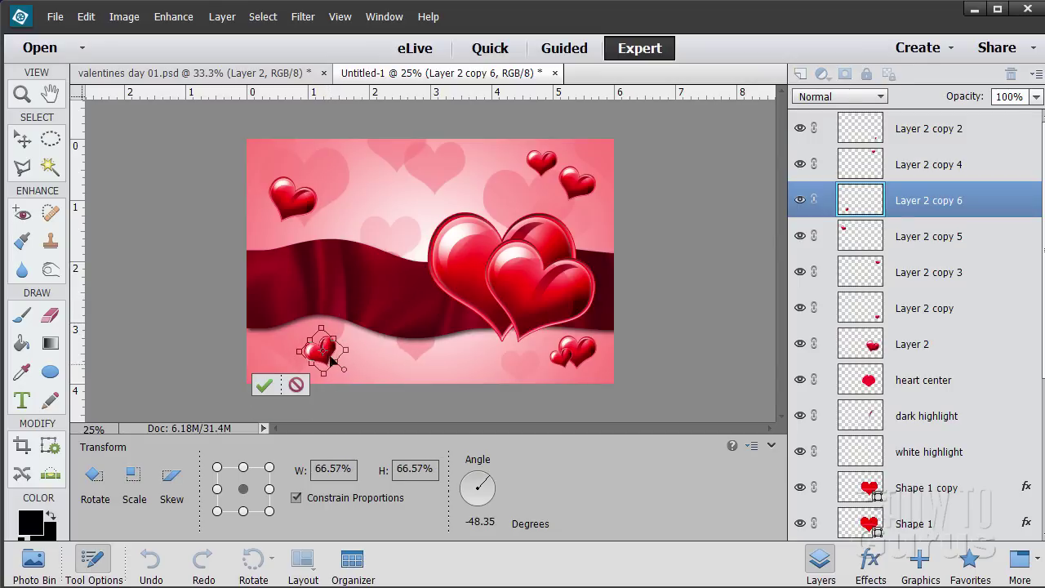
{"action": "left_click", "coordinate": [264, 385]}
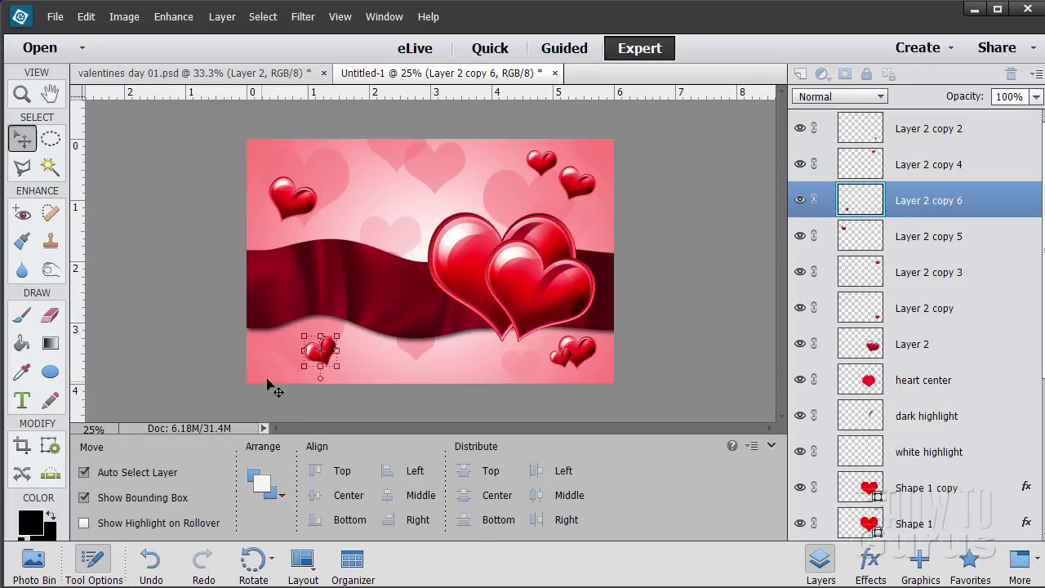
{"action": "left_click", "coordinate": [656, 351]}
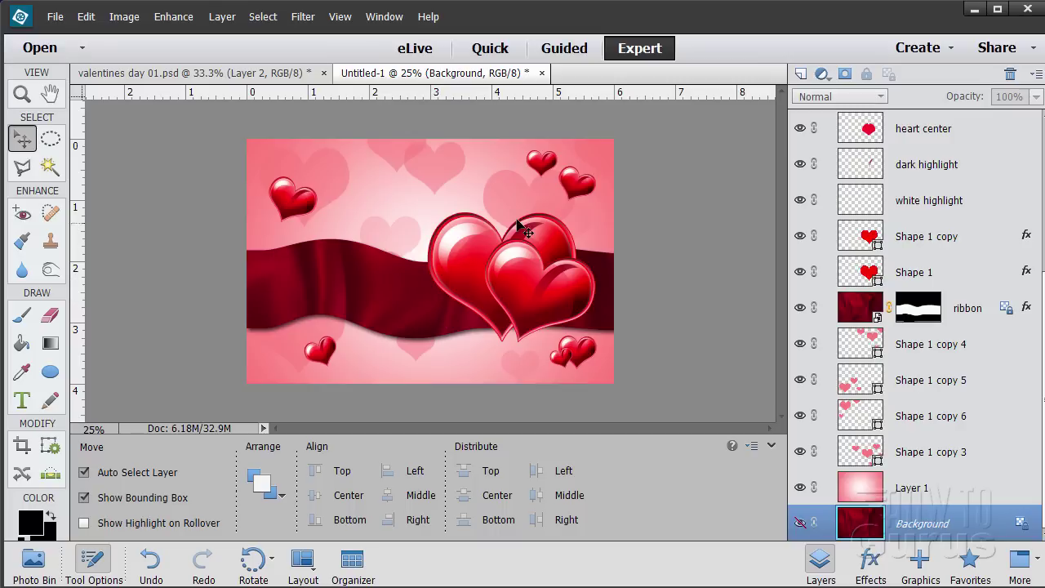
Select the topmost layer, Layer 2 copy 2, and set the Horizontal Type tool's text color to white.
{"action": "scroll", "coordinate": [947, 245], "scroll_direction": "up", "scroll_amount": 5}
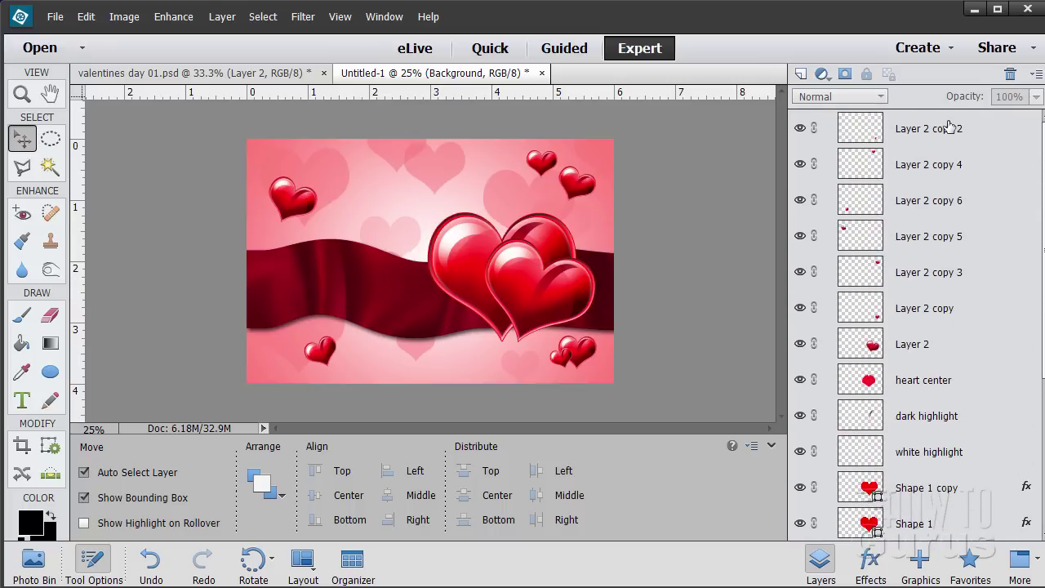
{"action": "left_click", "coordinate": [949, 127]}
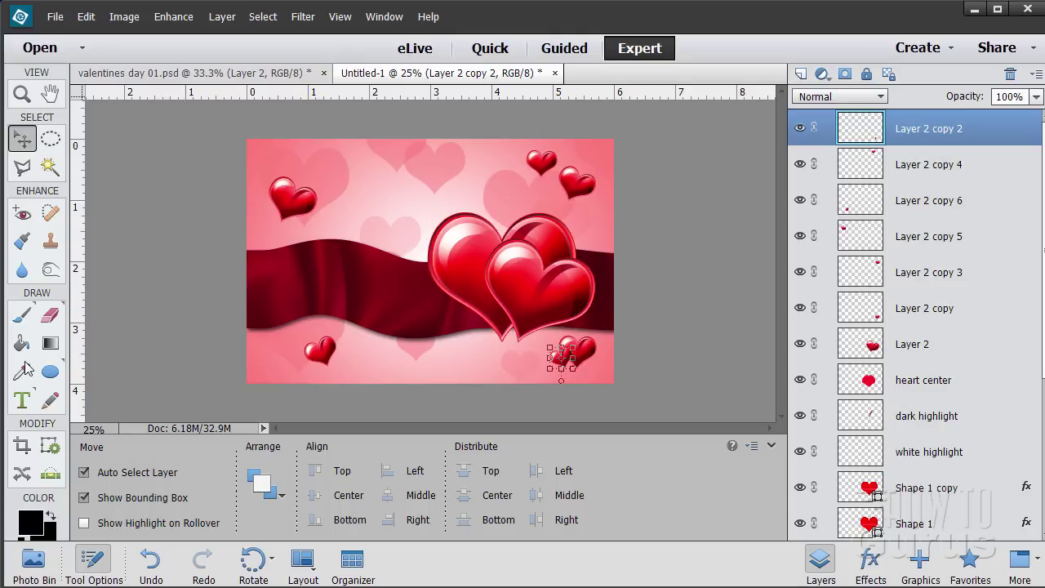
{"action": "left_click", "coordinate": [24, 402]}
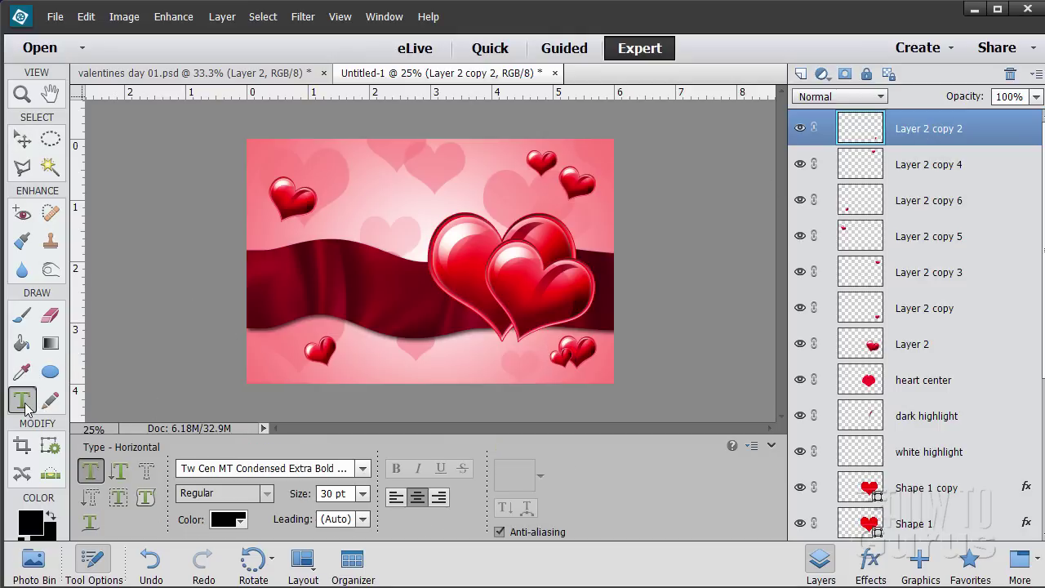
{"action": "left_click", "coordinate": [222, 522]}
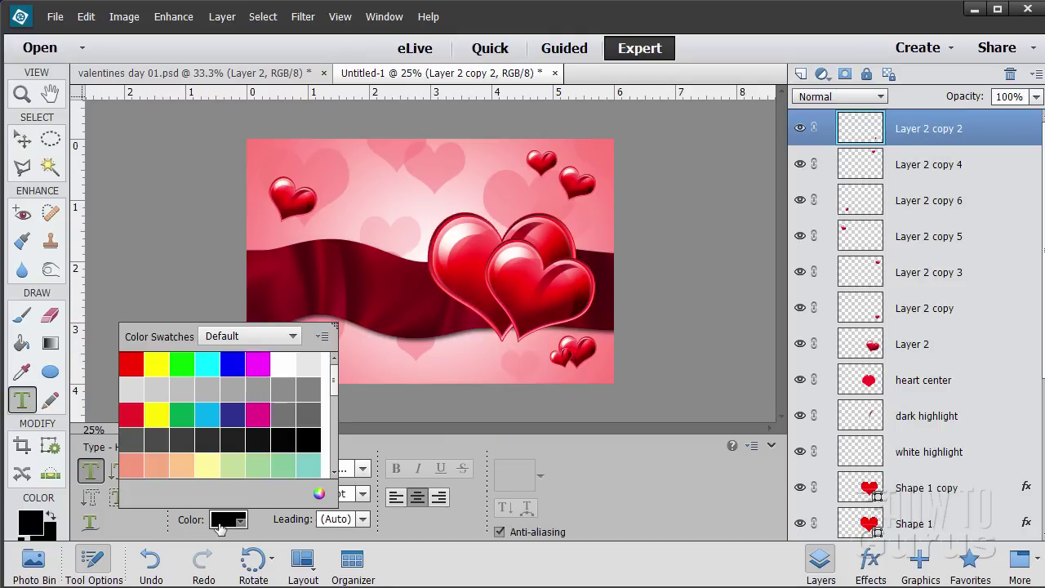
{"action": "left_click", "coordinate": [279, 365]}
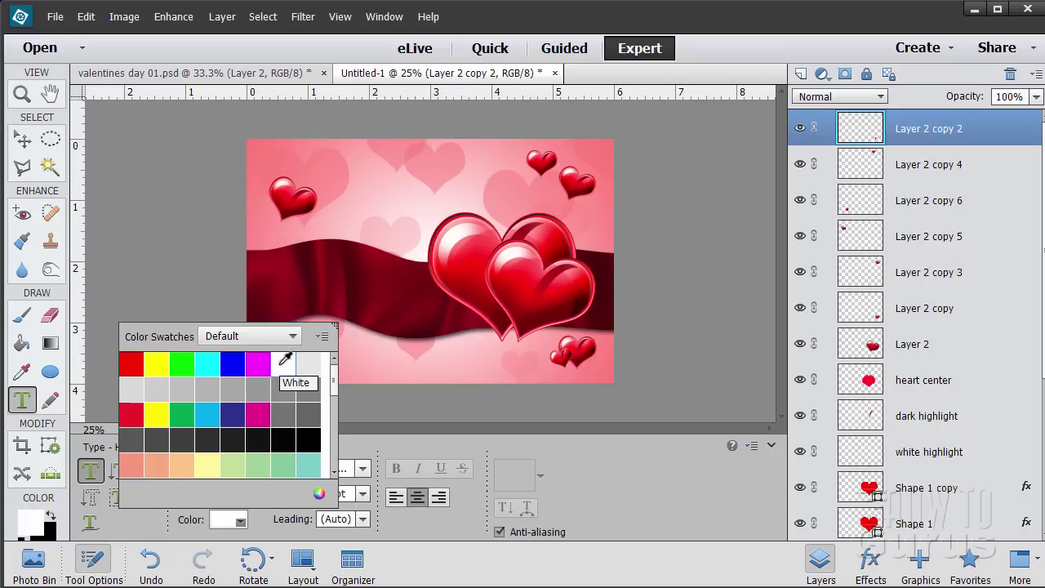
{"action": "left_click", "coordinate": [227, 521]}
Set the Type tool's font to Vivaldi Italic.
{"action": "left_click", "coordinate": [343, 467]}
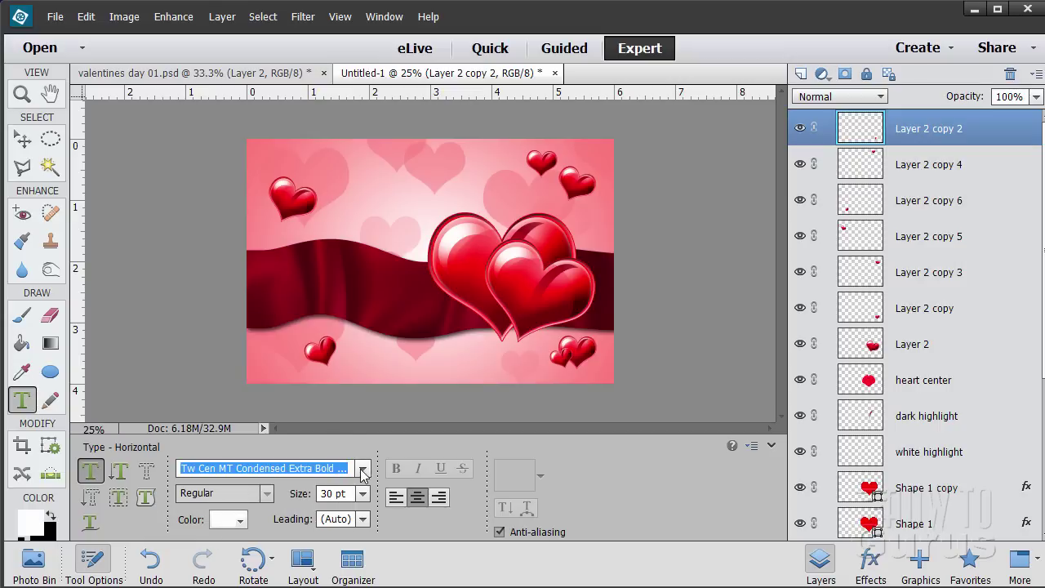
{"action": "left_click", "coordinate": [363, 471]}
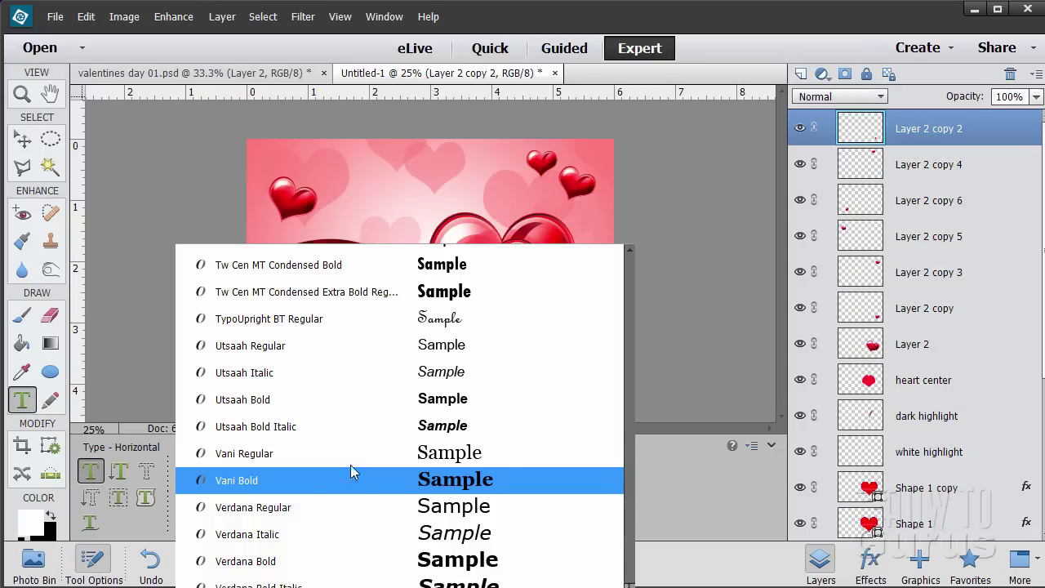
{"action": "scroll", "coordinate": [308, 421], "scroll_direction": "down", "scroll_amount": 3}
{"action": "scroll", "coordinate": [309, 425], "scroll_direction": "down", "scroll_amount": 5}
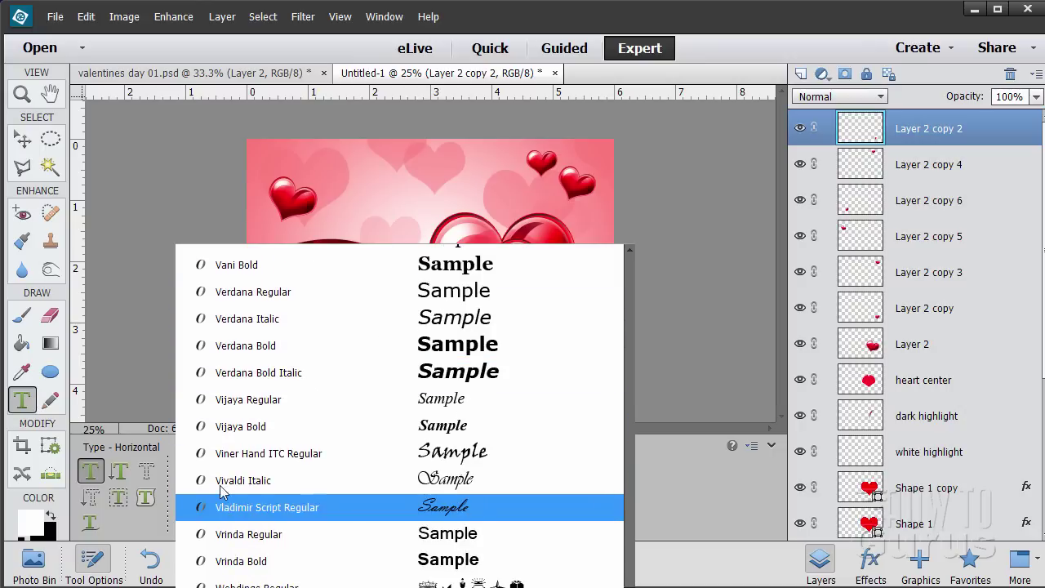
{"action": "left_click", "coordinate": [245, 481]}
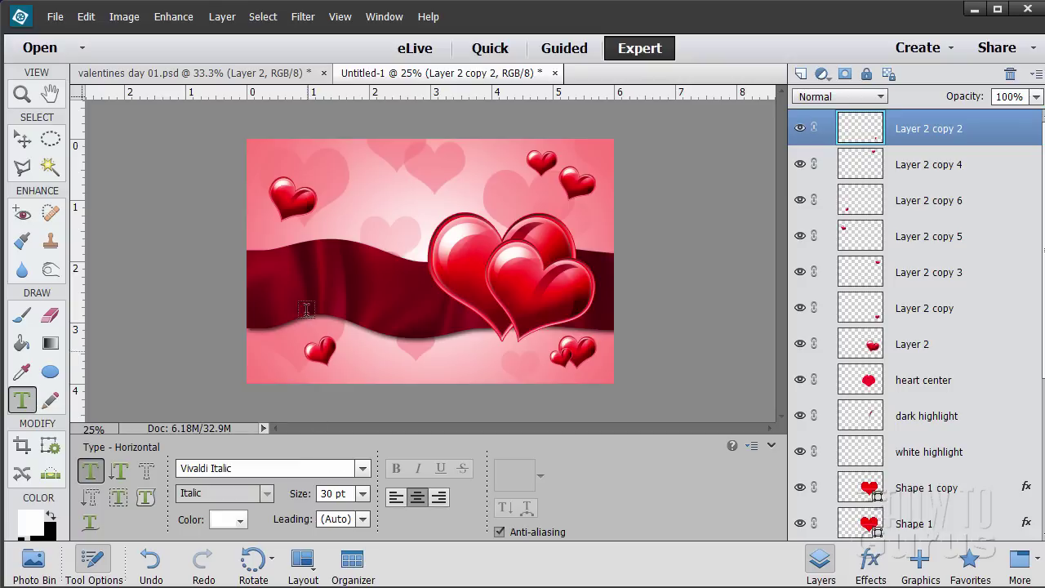
Add the text "Be My Valentine" on the left part of the ribbon, with "Valentine" on a second line.
{"action": "left_click", "coordinate": [293, 273]}
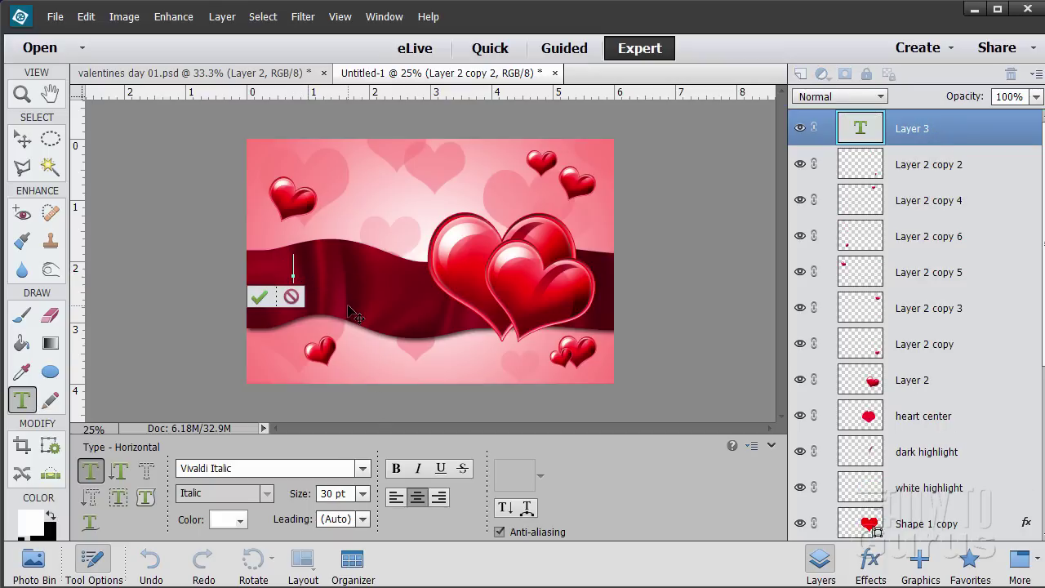
{"action": "type", "text": "Be My"}
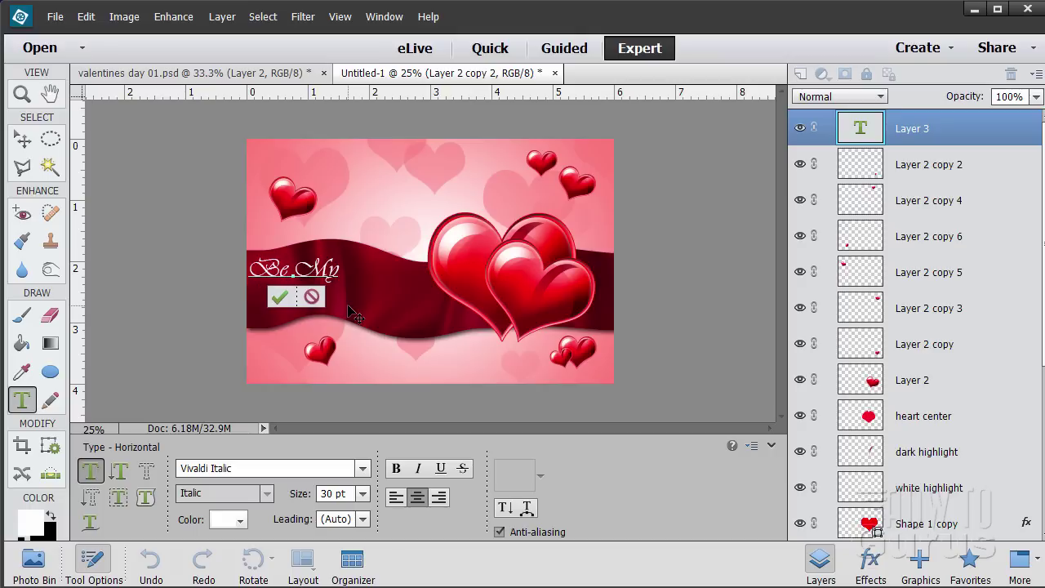
{"action": "key", "text": "Return"}
{"action": "type", "text": "Valentine"}
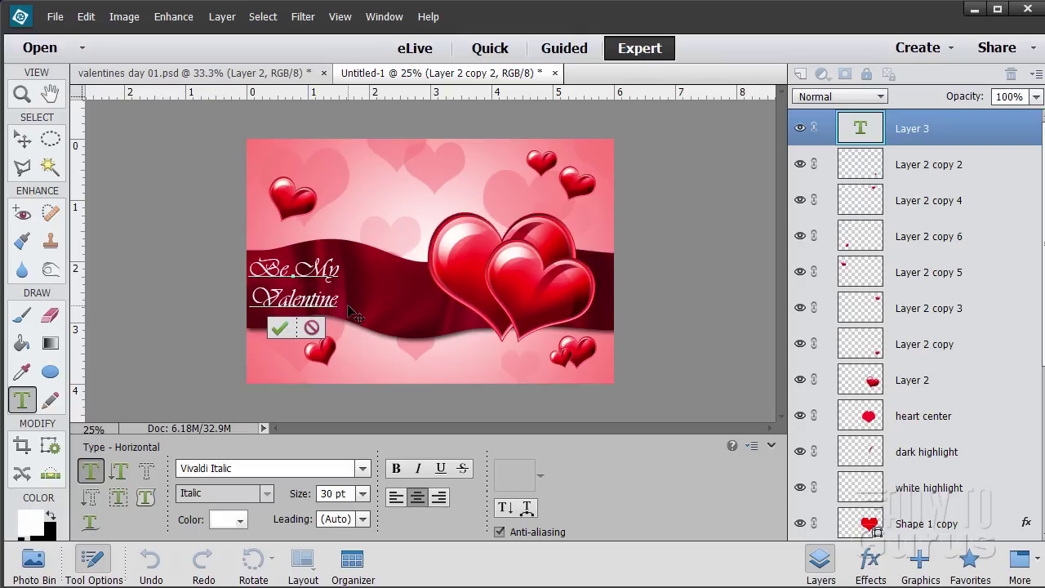
{"action": "left_click", "coordinate": [279, 328]}
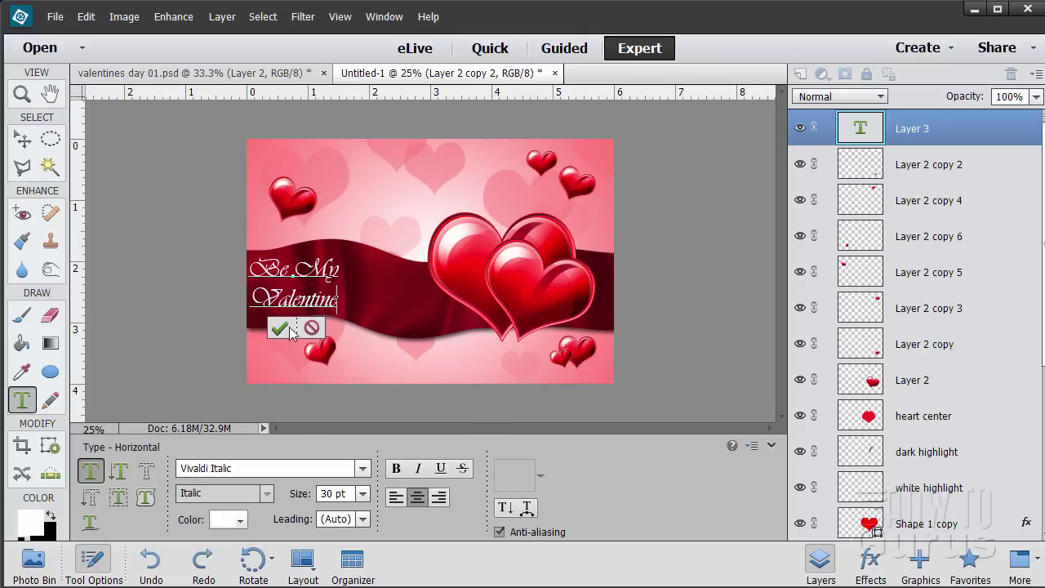
Center the text on the ribbon's left half, stretch it to about 149% wide and 127% high, and reduce that height to about 86%.
{"action": "key", "text": "v"}
{"action": "left_click_drag", "start_coordinate": [296, 305], "coordinate": [326, 304]}
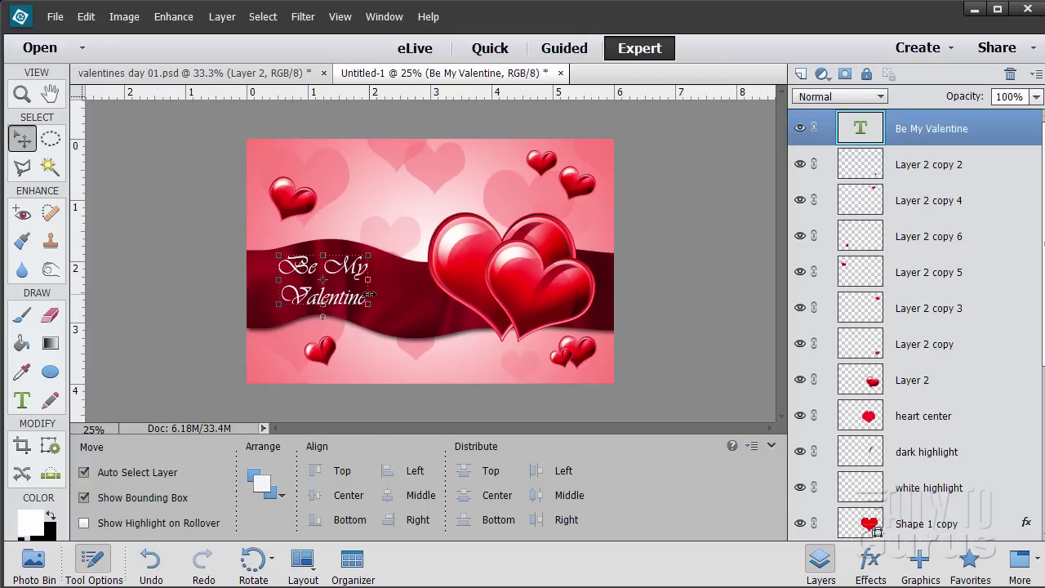
{"action": "left_click_drag", "start_coordinate": [367, 255], "coordinate": [393, 236]}
{"action": "left_click_drag", "start_coordinate": [358, 302], "coordinate": [405, 284]}
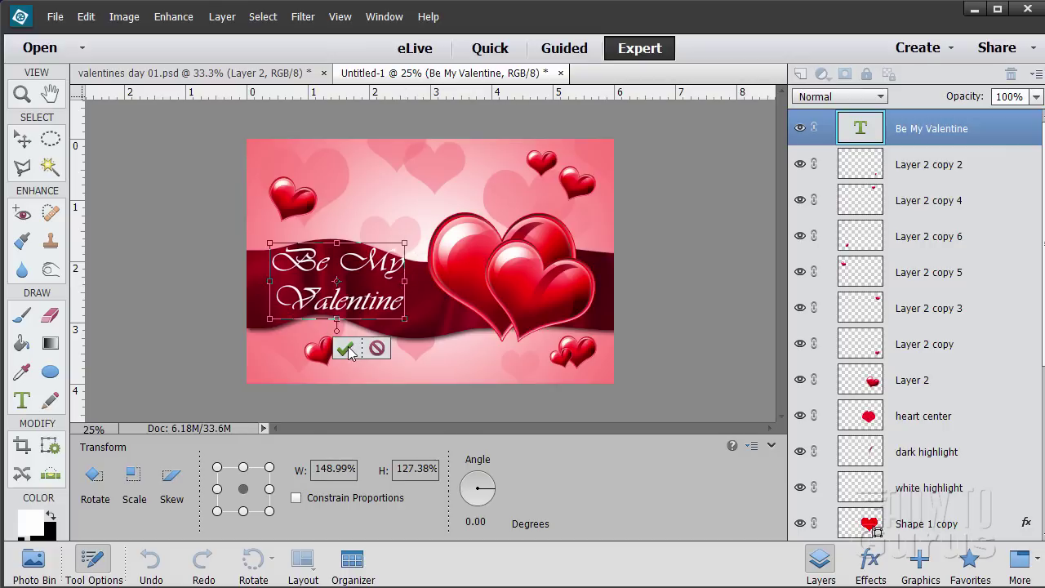
{"action": "left_click", "coordinate": [344, 347]}
{"action": "mouse_move", "coordinate": [359, 310]}
{"action": "left_mouse_down"}
{"action": "mouse_move", "coordinate": [338, 318]}
{"action": "mouse_move", "coordinate": [337, 306]}
{"action": "mouse_move", "coordinate": [363, 310]}
{"action": "left_mouse_up"}
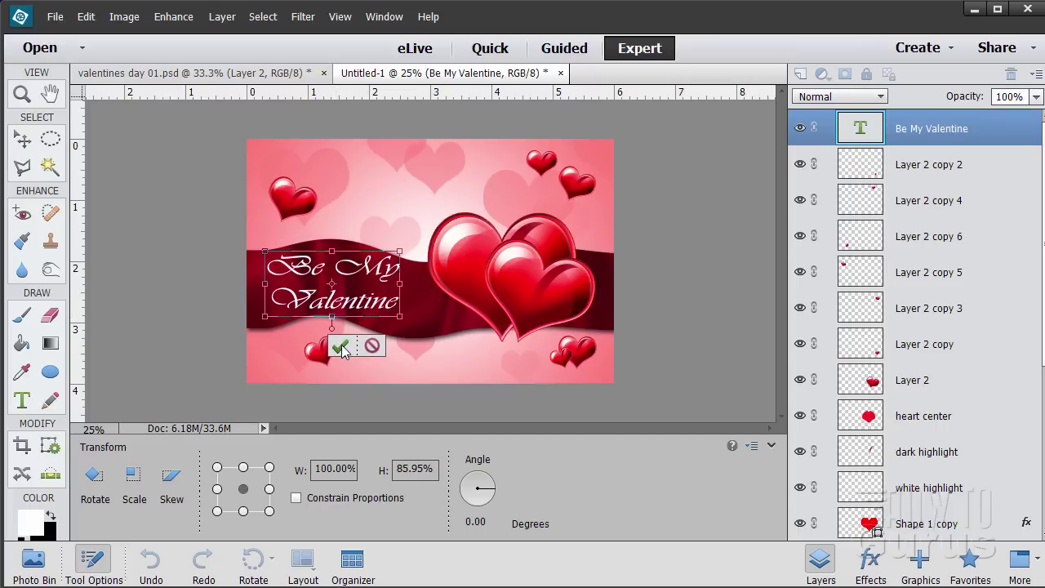
{"action": "left_click", "coordinate": [340, 347]}
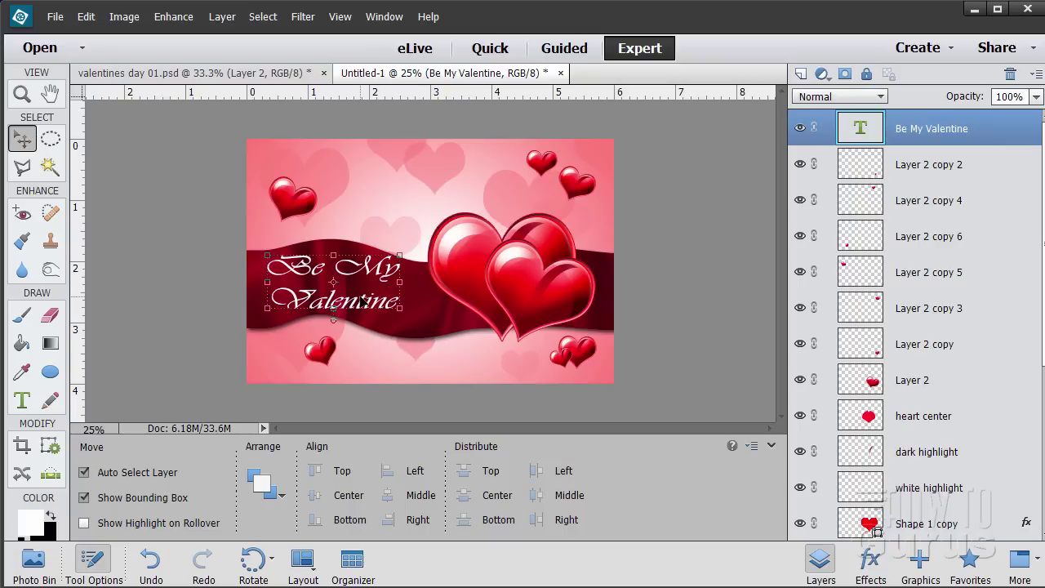
Warp the "Be My Valentine" text horizontally with the Arch style at +31% bend and move it slightly down onto the ribbon.
{"action": "left_click", "coordinate": [24, 405]}
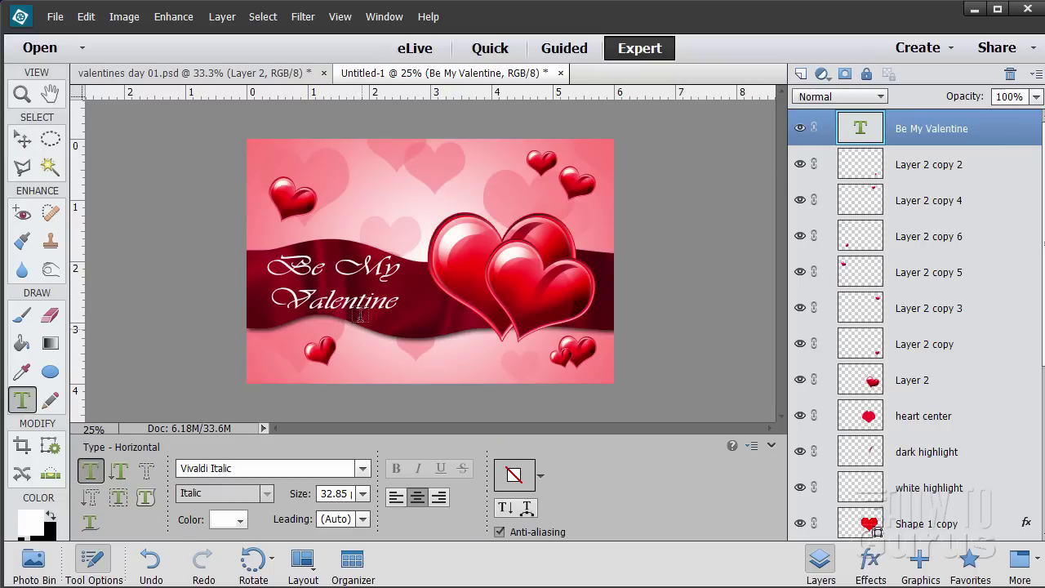
{"action": "left_click", "coordinate": [352, 299]}
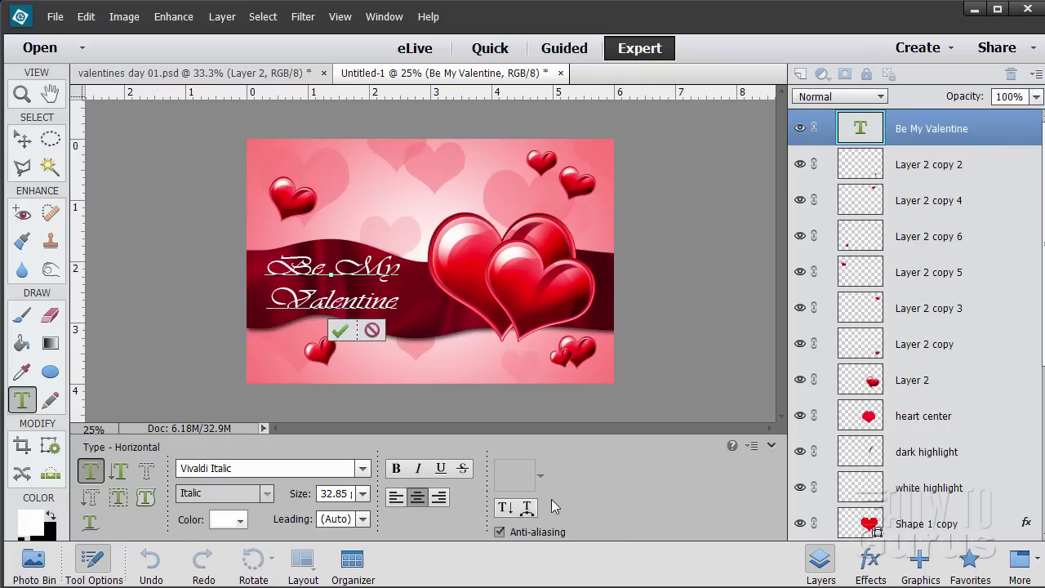
{"action": "left_click", "coordinate": [526, 508]}
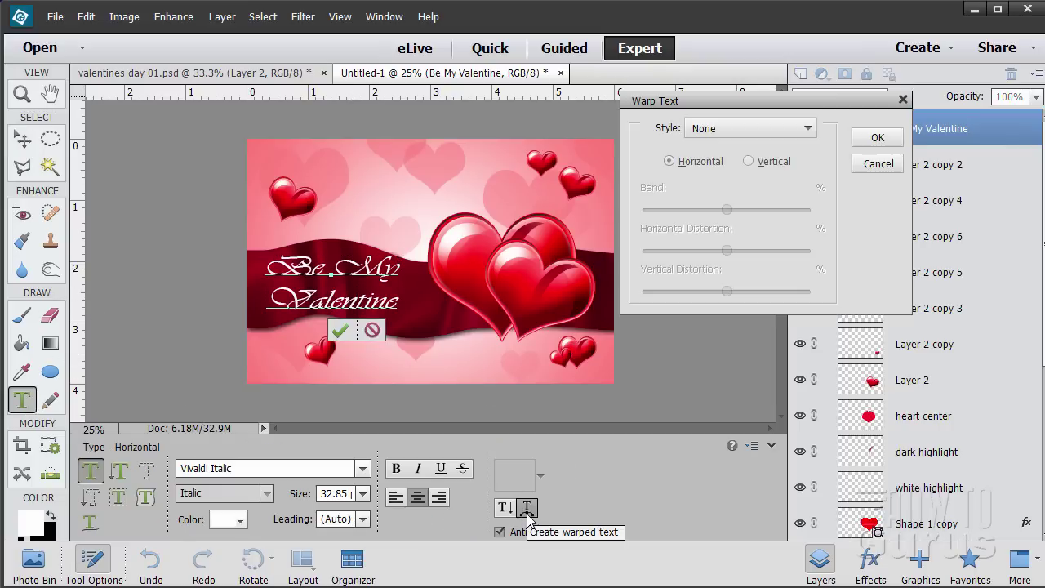
{"action": "left_click", "coordinate": [786, 128]}
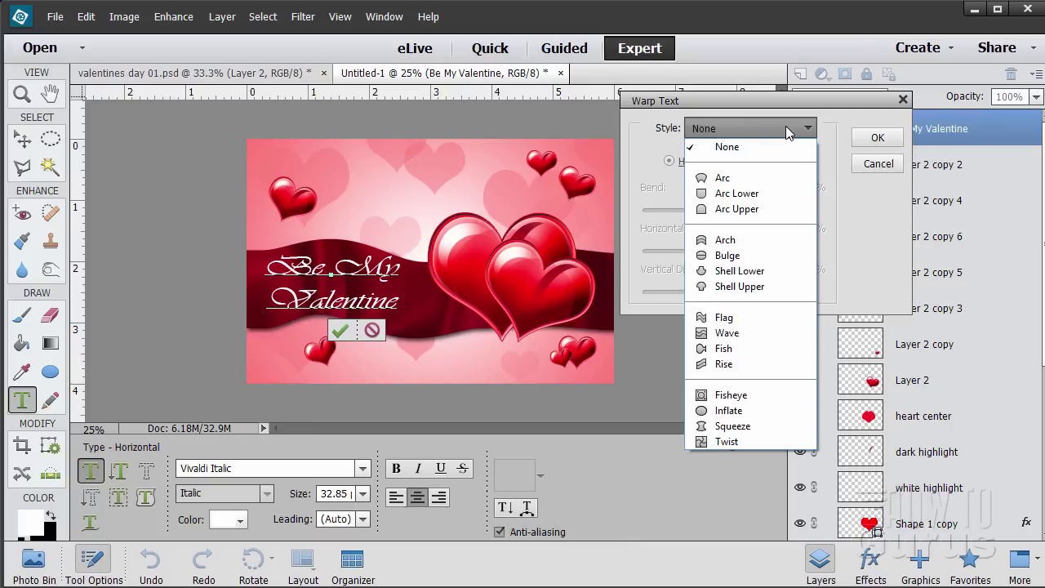
{"action": "left_click", "coordinate": [723, 241]}
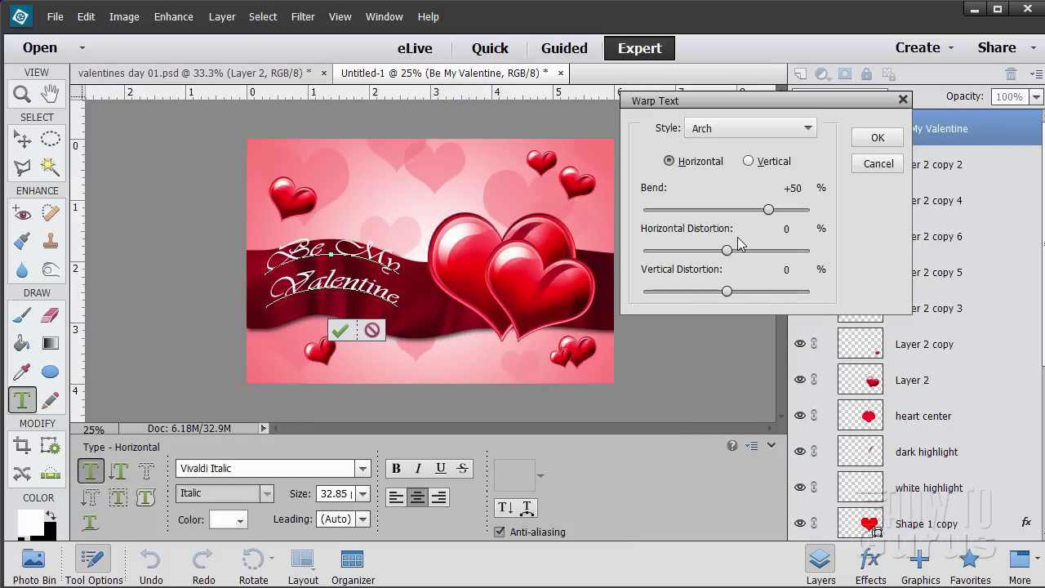
{"action": "left_click_drag", "start_coordinate": [354, 283], "coordinate": [356, 295]}
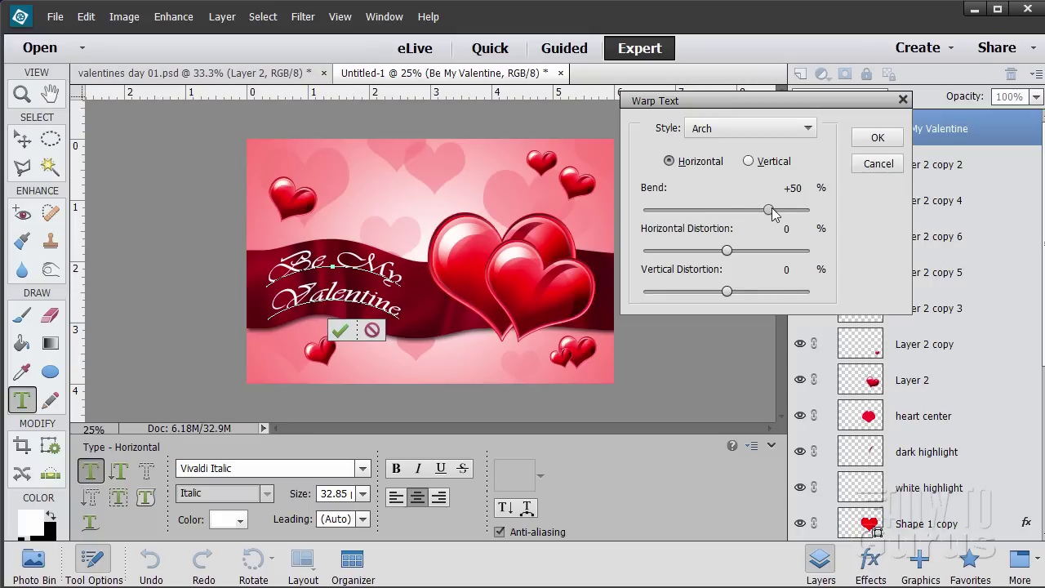
{"action": "left_click_drag", "start_coordinate": [772, 212], "coordinate": [761, 215]}
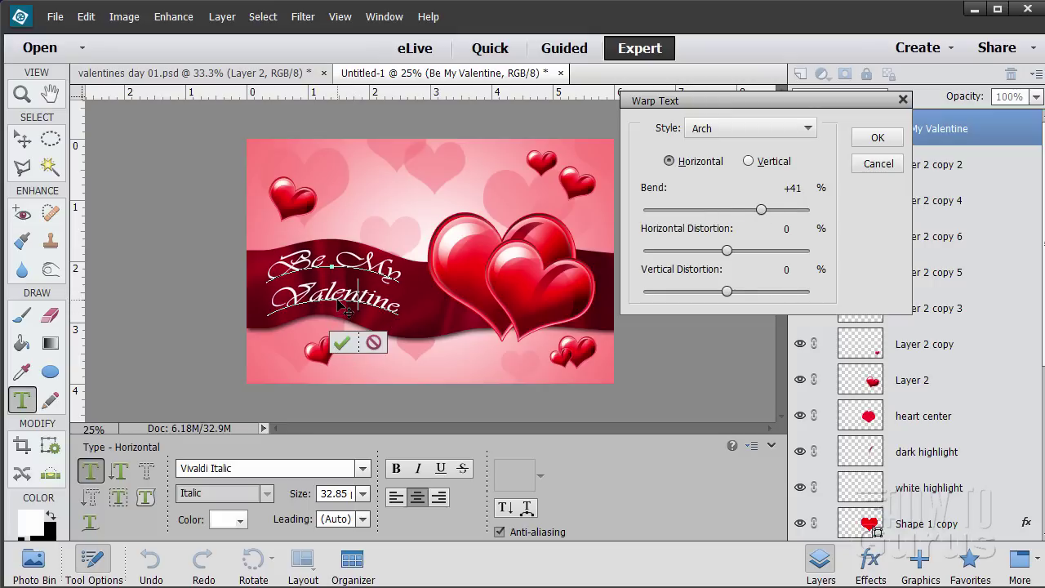
{"action": "left_click_drag", "start_coordinate": [761, 210], "coordinate": [756, 226]}
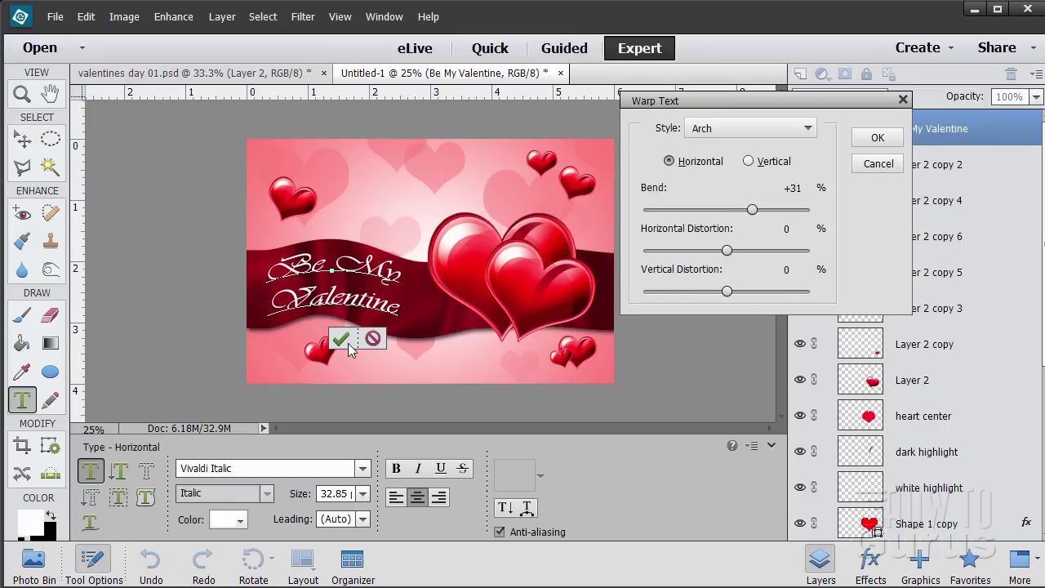
{"action": "key", "text": "Return"}
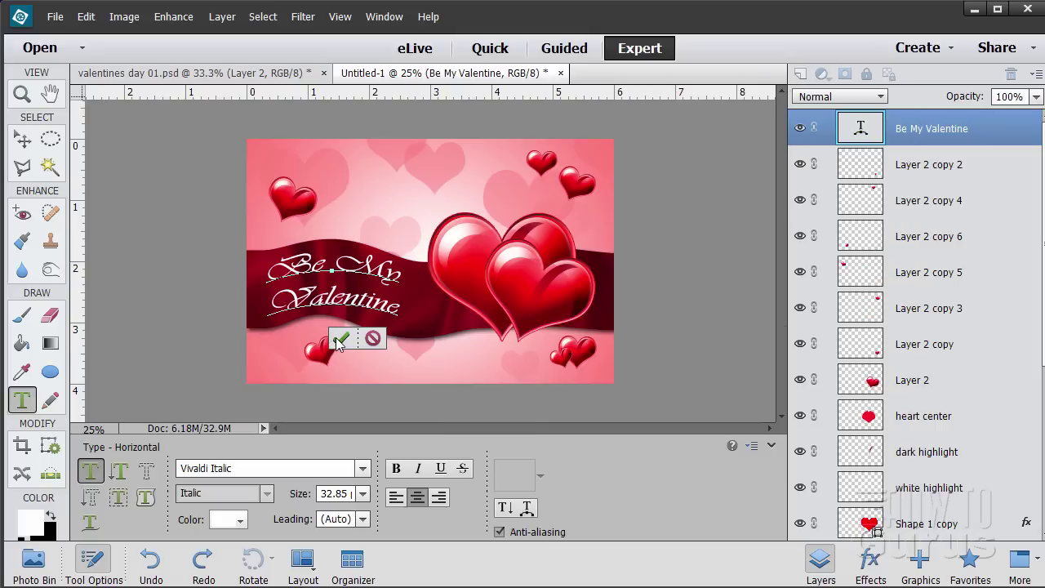
{"action": "left_click", "coordinate": [341, 341]}
Rotate the warped text slightly clockwise so it follows the ribbon's slope, and deselect it.
{"action": "key", "text": "v"}
{"action": "left_click", "coordinate": [406, 317]}
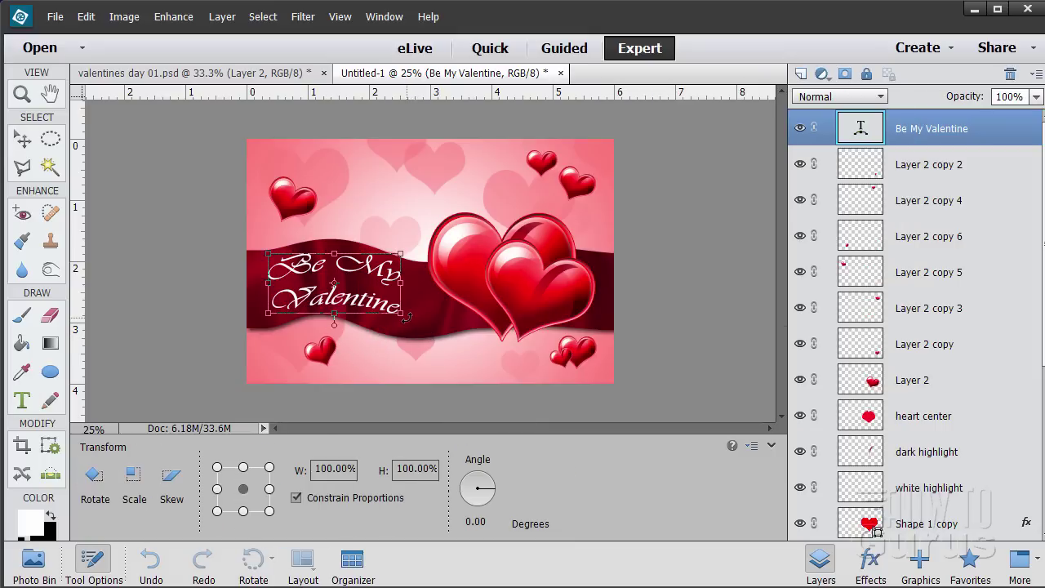
{"action": "left_click_drag", "start_coordinate": [406, 317], "coordinate": [377, 314]}
{"action": "left_click", "coordinate": [339, 355]}
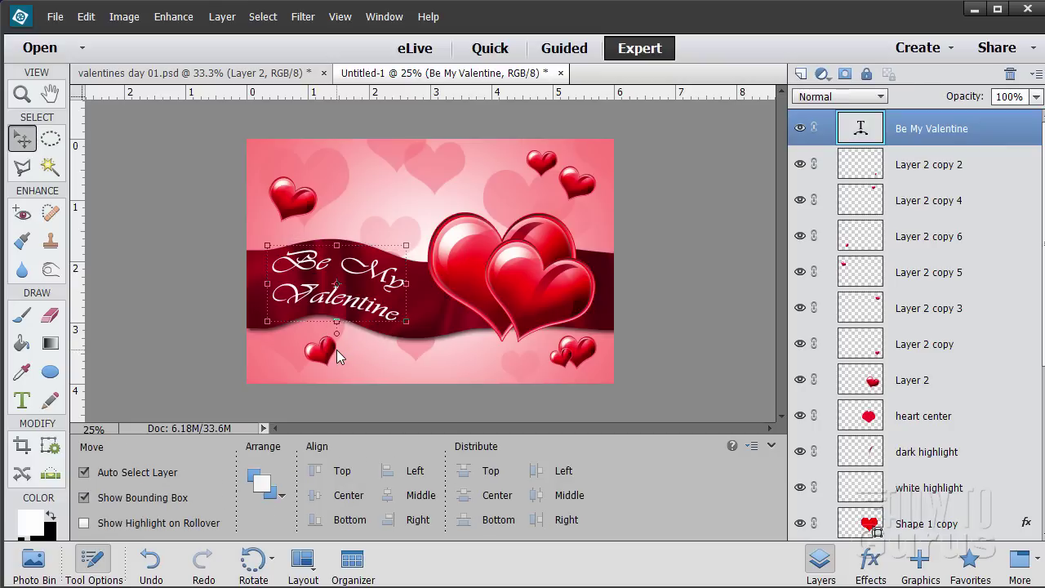
{"action": "left_click", "coordinate": [377, 359]}
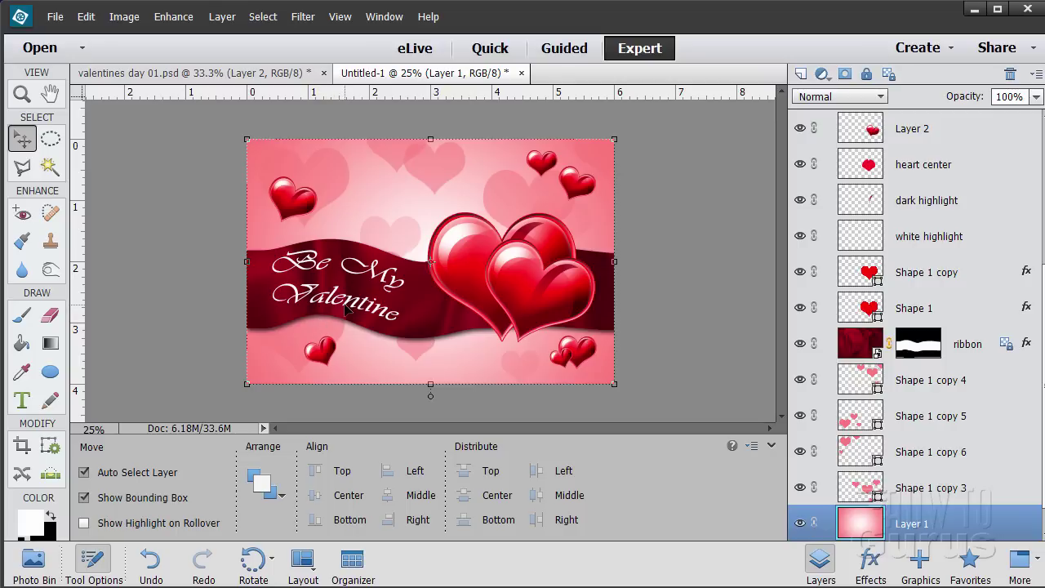
Reselect the "Be My Valentine" text layer and add a white 3 px outside stroke through its layer style settings.
{"action": "left_click", "coordinate": [23, 400]}
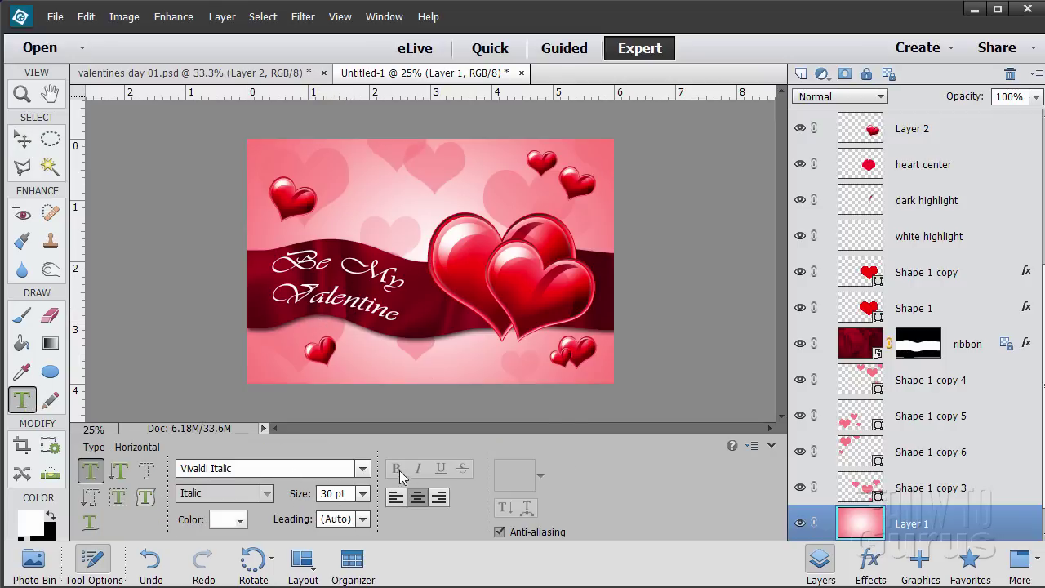
{"action": "left_click", "coordinate": [344, 309]}
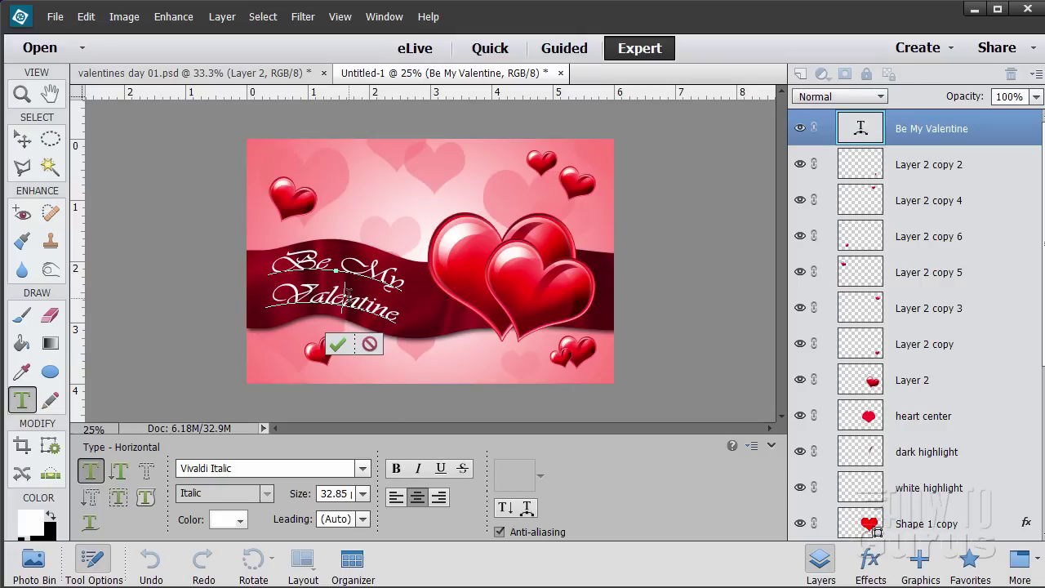
{"action": "left_click", "coordinate": [337, 344]}
{"action": "left_click", "coordinate": [226, 20]}
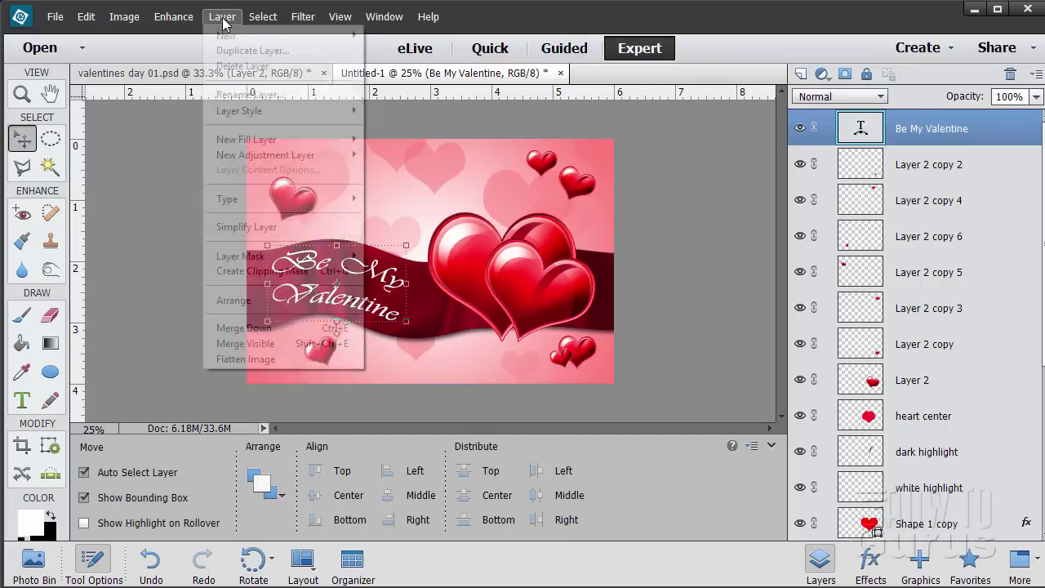
{"action": "mouse_move", "coordinate": [240, 114]}
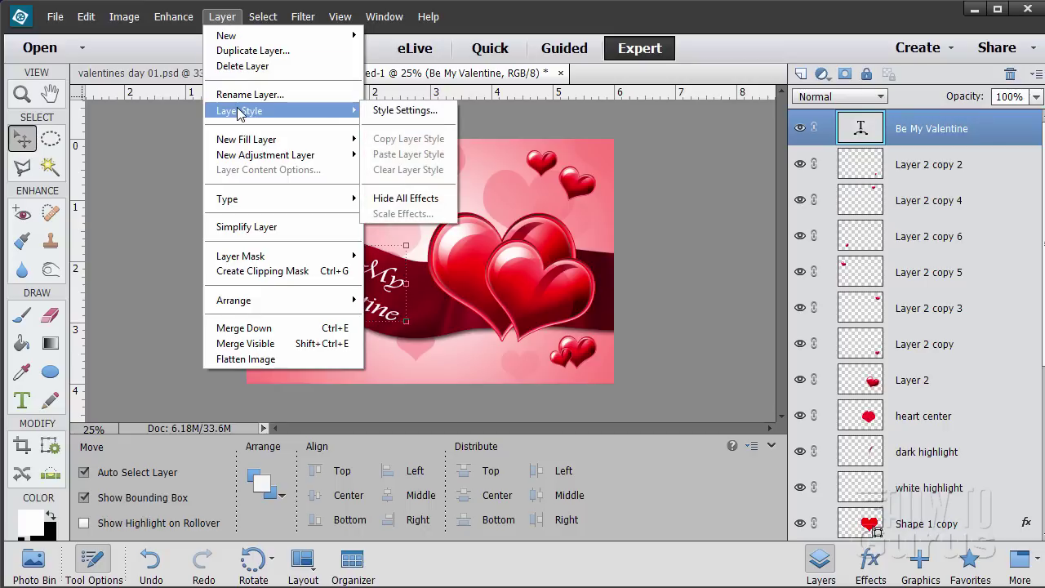
{"action": "left_click", "coordinate": [384, 111]}
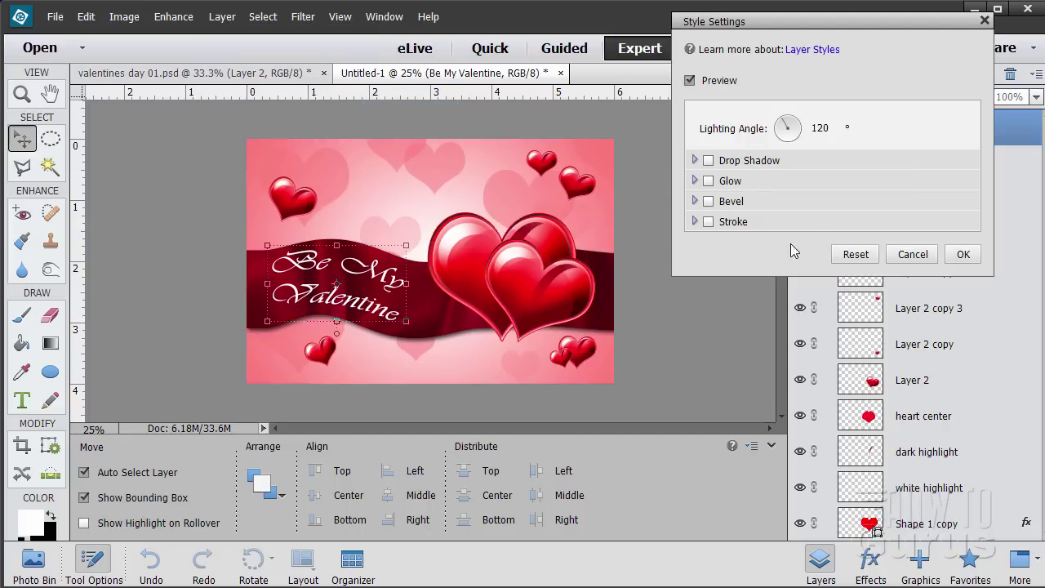
{"action": "left_click", "coordinate": [708, 221]}
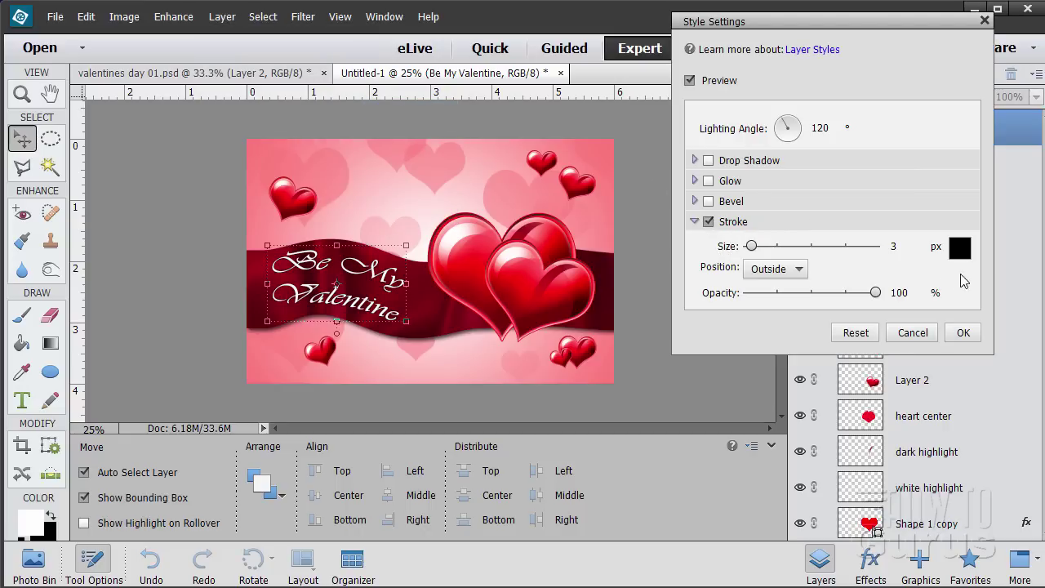
{"action": "left_click", "coordinate": [961, 248]}
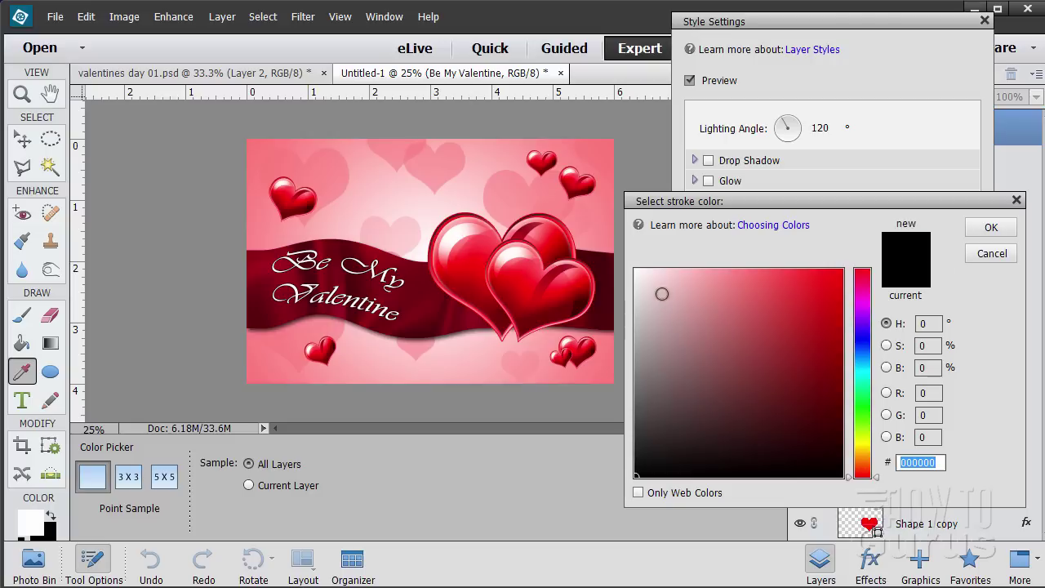
{"action": "left_click", "coordinate": [635, 269]}
{"action": "left_click", "coordinate": [990, 227]}
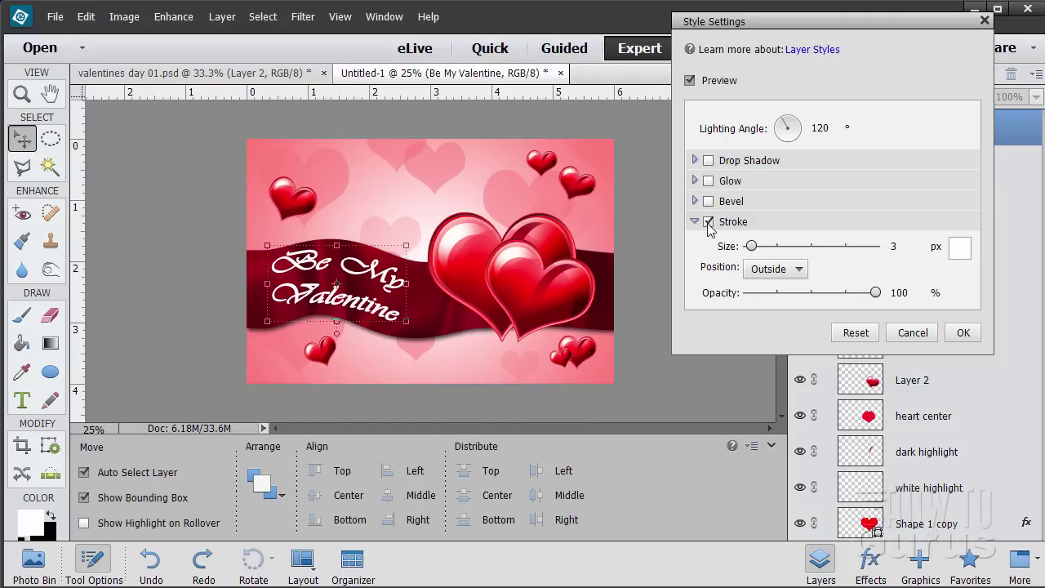
Compare the text with and without the white stroke, leaving the stroke enabled.
{"action": "left_click", "coordinate": [708, 222]}
{"action": "left_click", "coordinate": [708, 222]}
{"action": "left_click", "coordinate": [708, 223]}
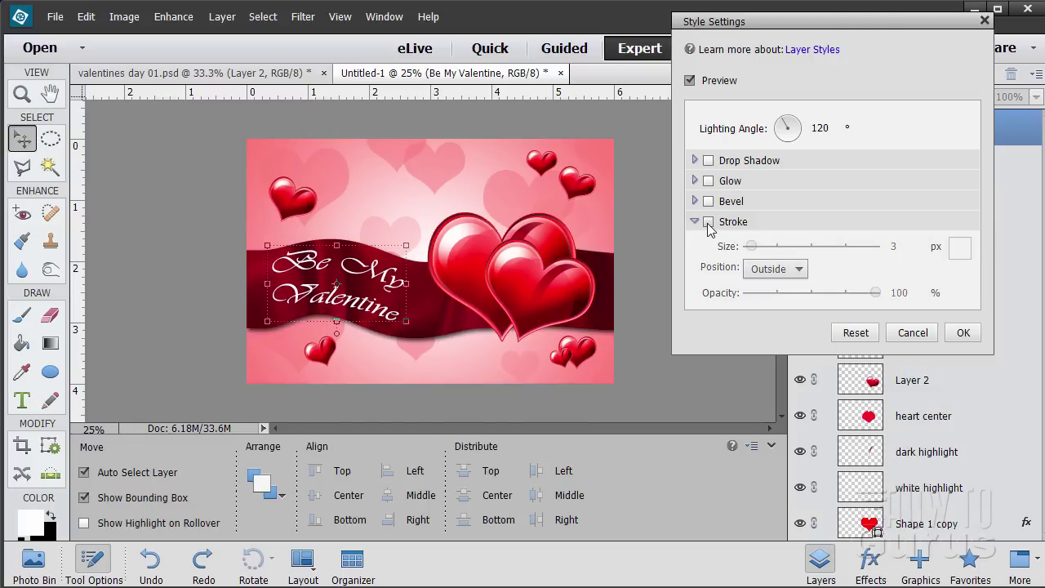
{"action": "left_click", "coordinate": [708, 222]}
{"action": "left_click", "coordinate": [708, 222]}
{"action": "left_click", "coordinate": [708, 223]}
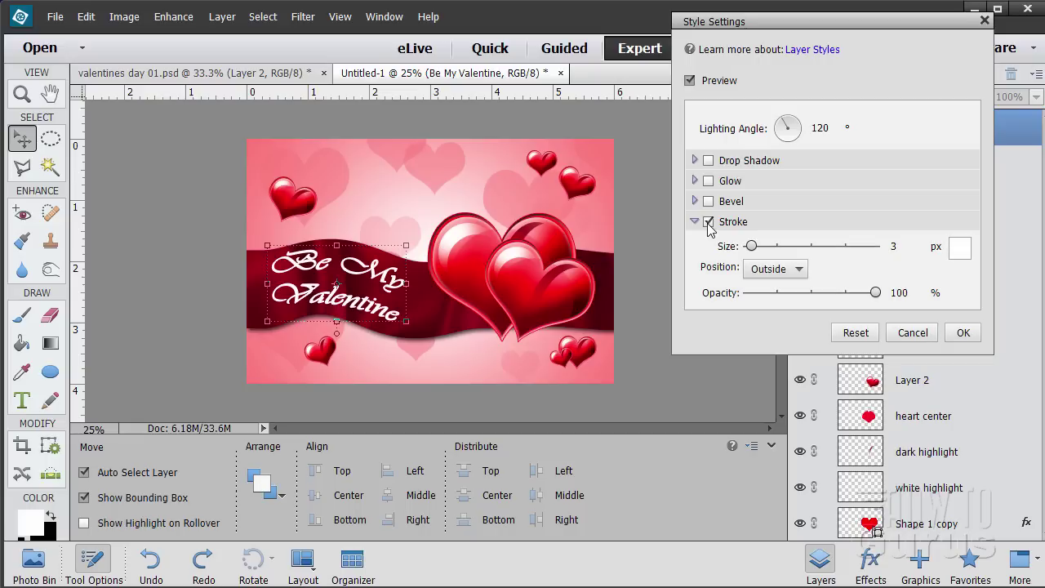
{"action": "left_click", "coordinate": [708, 222]}
{"action": "left_click", "coordinate": [708, 222]}
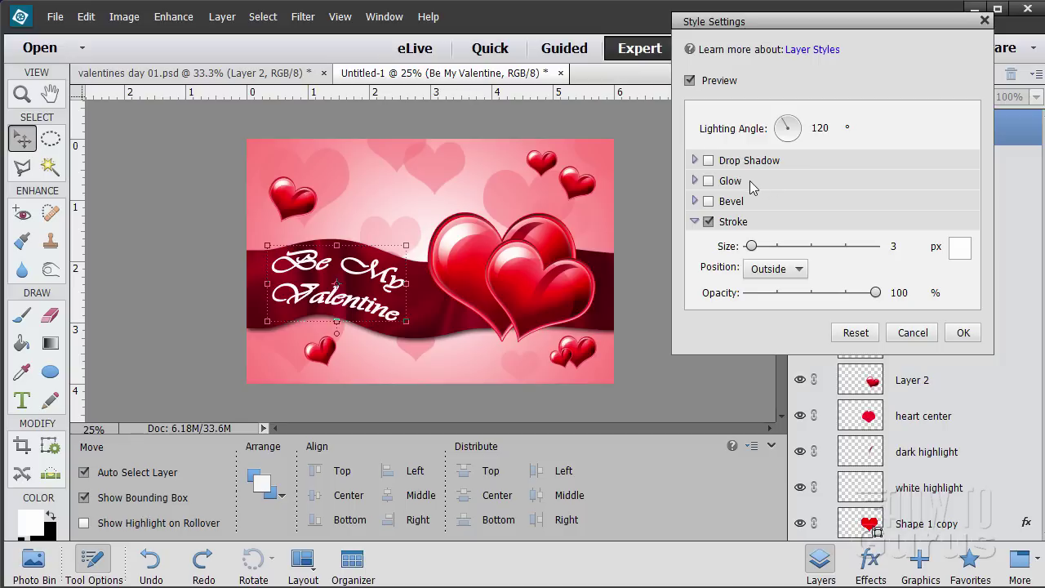
Add a black drop shadow to the text with size 5 px, distance 17 px and 75% opacity, and apply the layer style.
{"action": "left_click", "coordinate": [708, 161]}
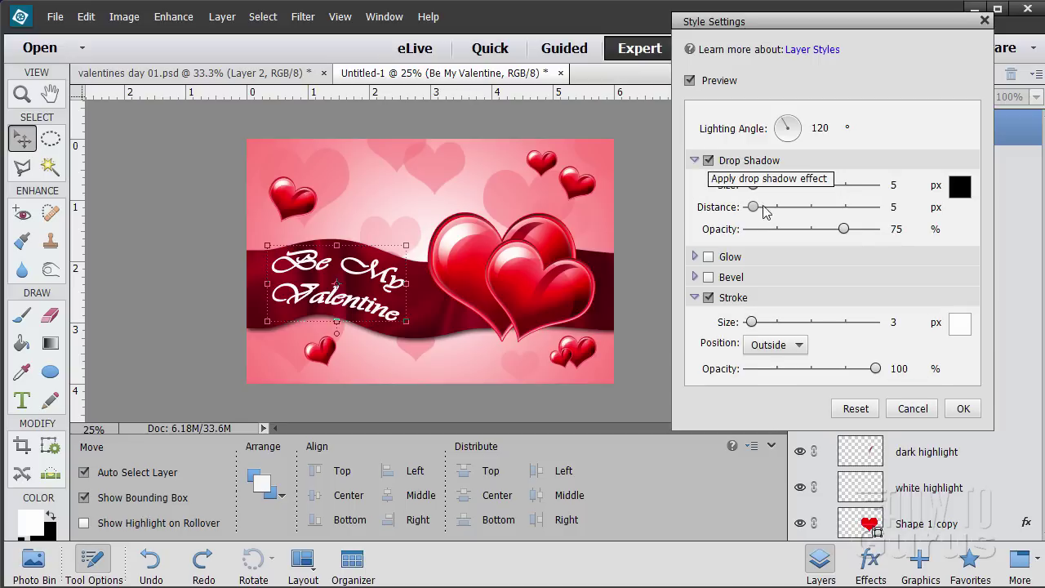
{"action": "mouse_move", "coordinate": [755, 211]}
{"action": "left_mouse_down"}
{"action": "mouse_move", "coordinate": [776, 214]}
{"action": "mouse_move", "coordinate": [763, 214]}
{"action": "left_mouse_up"}
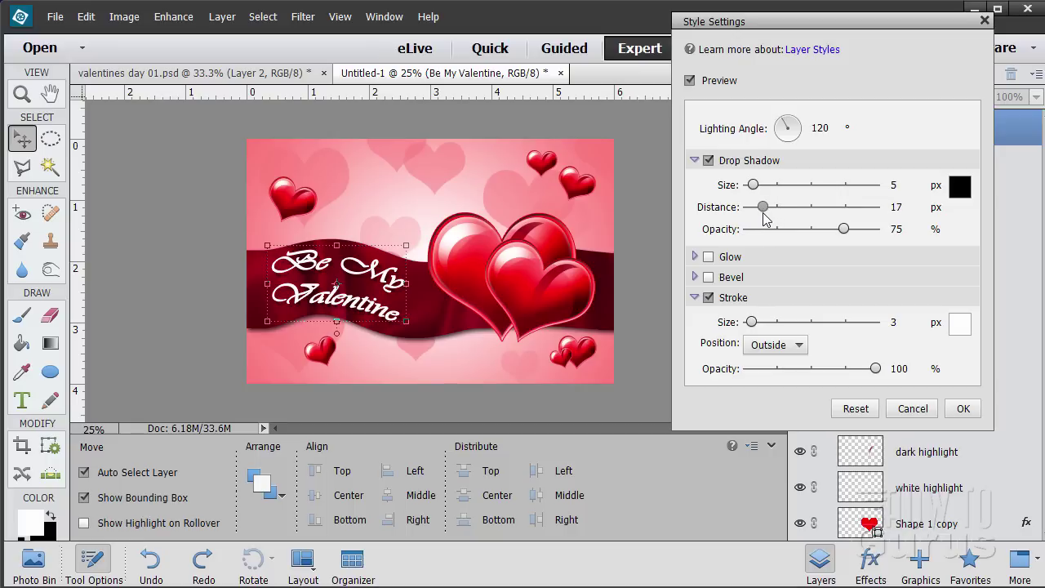
{"action": "left_click", "coordinate": [964, 408]}
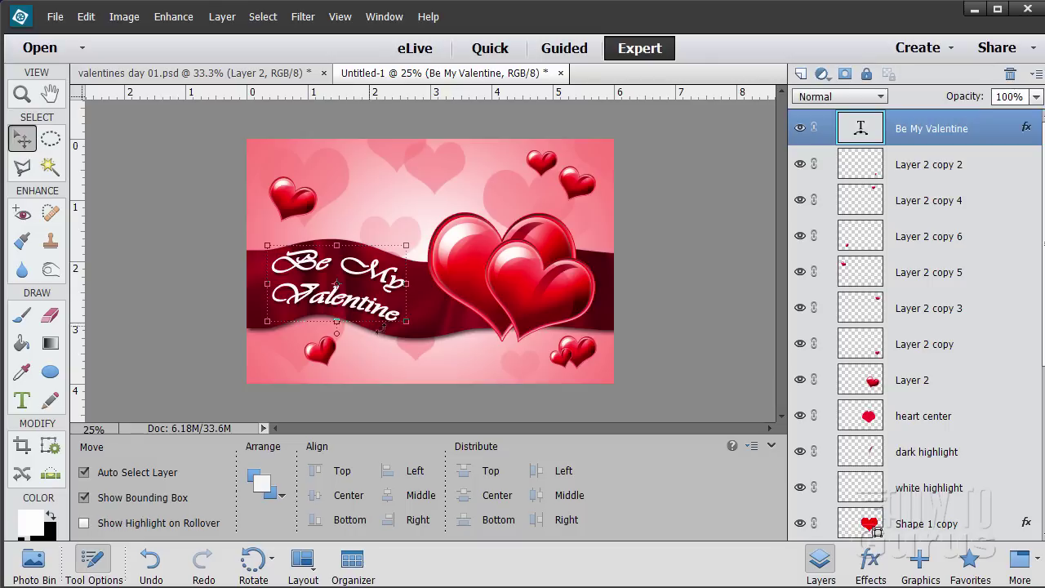
Nudge the text slightly down and stretch it wider to fill the ribbon up to the large hearts, and deselect it.
{"action": "left_click_drag", "start_coordinate": [373, 315], "coordinate": [374, 318]}
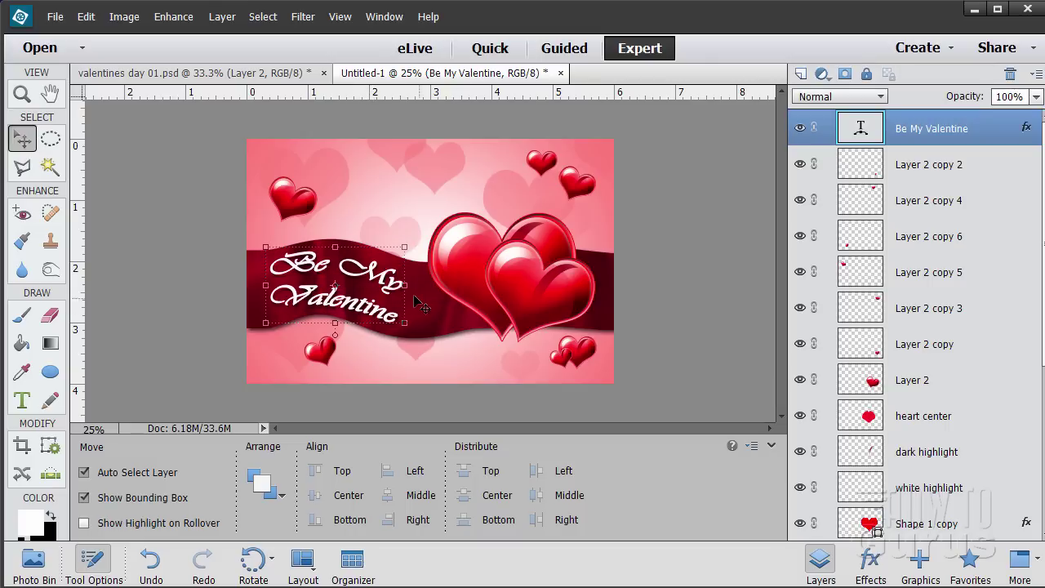
{"action": "left_click_drag", "start_coordinate": [405, 286], "coordinate": [428, 286]}
{"action": "left_click", "coordinate": [367, 347]}
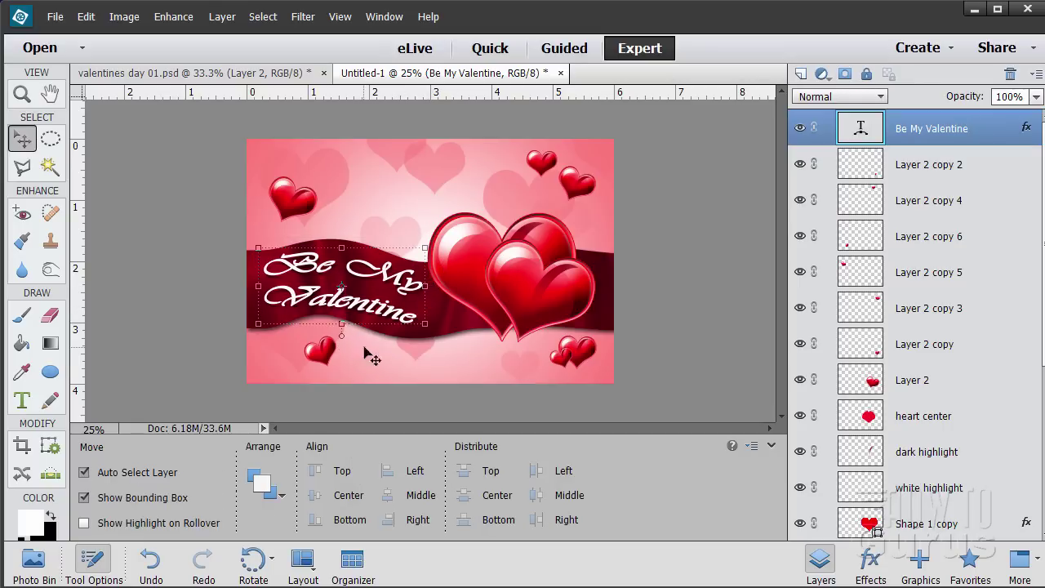
{"action": "left_click", "coordinate": [452, 372]}
{"action": "left_click", "coordinate": [475, 395]}
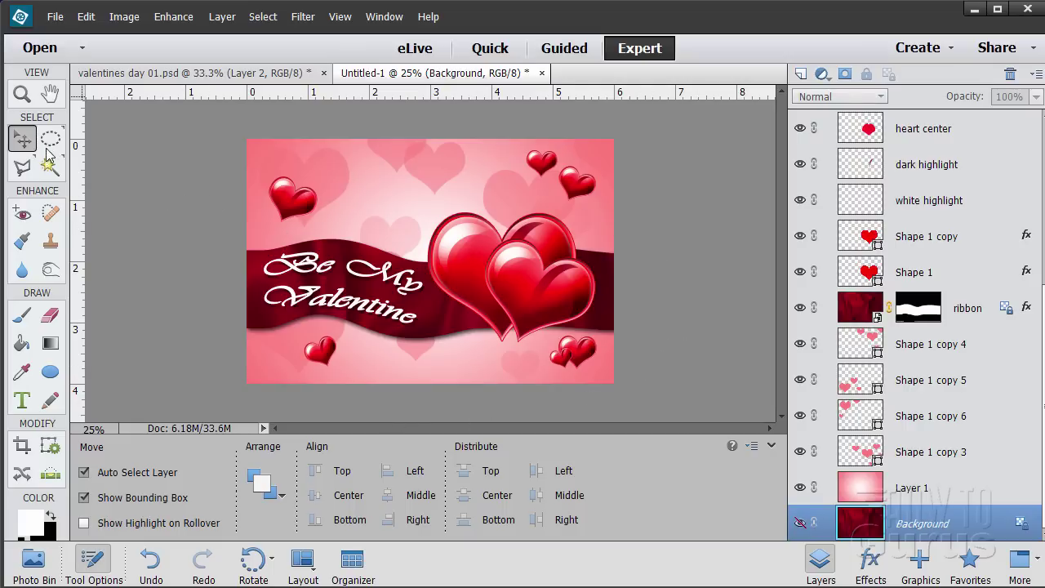
Zoom the card to 33.3%, float it in its own window and close the ctrl-shift-ald-e.psd document.
{"action": "left_click", "coordinate": [21, 94]}
{"action": "left_click", "coordinate": [412, 256]}
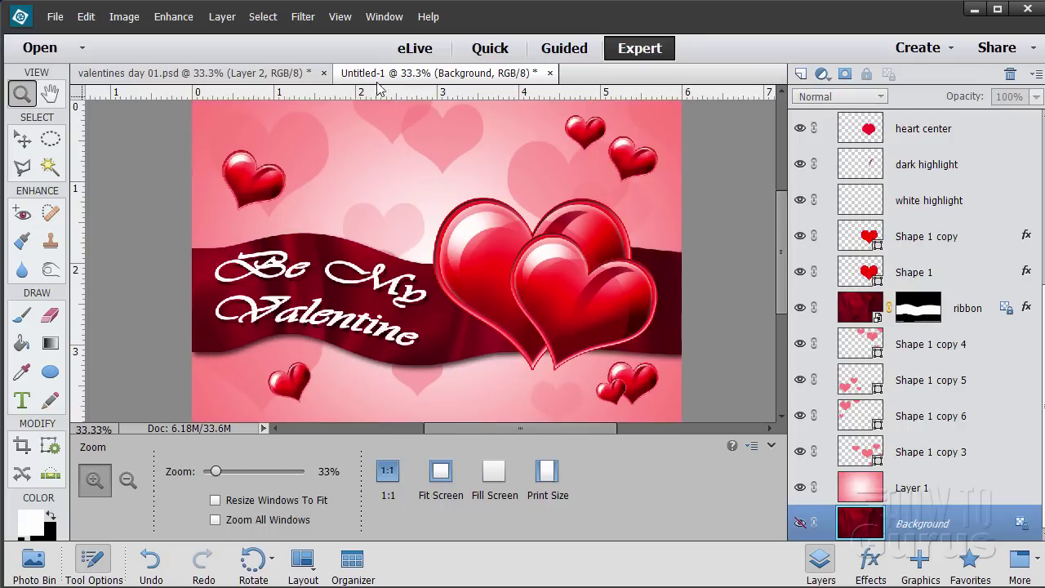
{"action": "left_click_drag", "start_coordinate": [380, 82], "coordinate": [237, 119]}
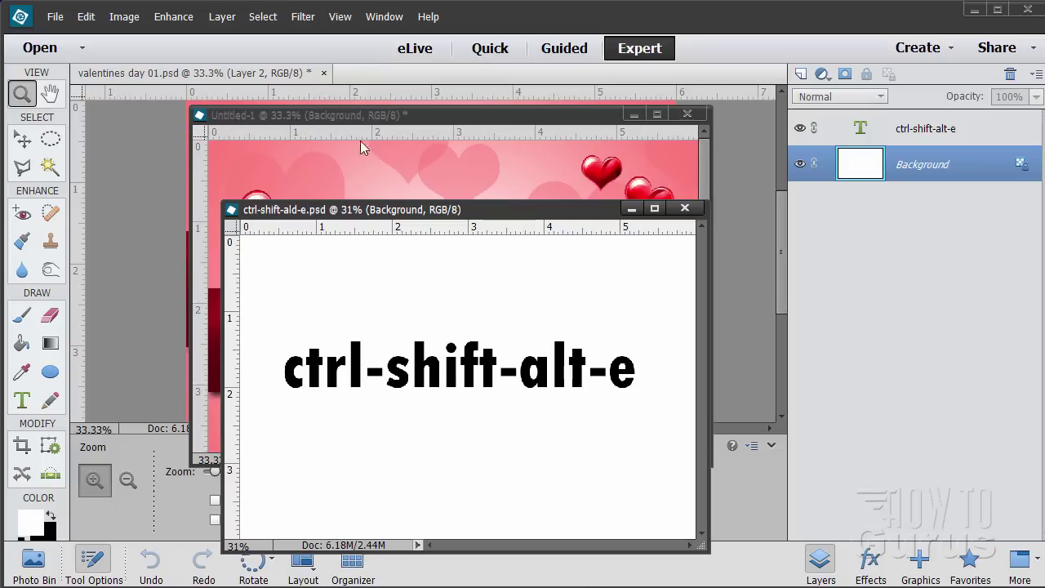
{"action": "left_click", "coordinate": [685, 208]}
Enlarge the floating card window to nearly full screen height and view the whole card at 50% zoom.
{"action": "left_click_drag", "start_coordinate": [482, 116], "coordinate": [372, 33]}
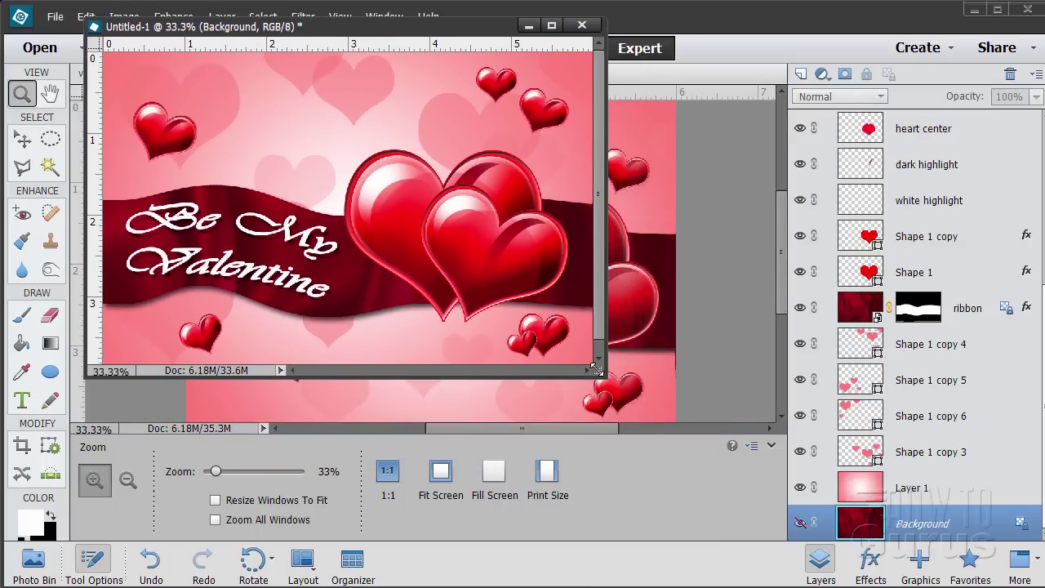
{"action": "left_click_drag", "start_coordinate": [594, 368], "coordinate": [867, 578]}
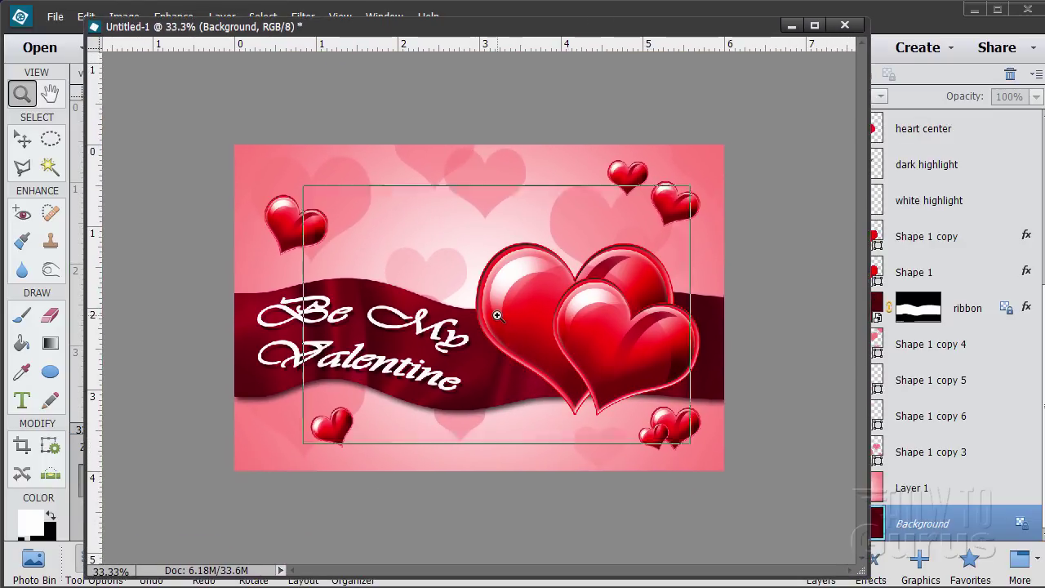
{"action": "left_click", "coordinate": [497, 316]}
{"action": "left_click_drag", "start_coordinate": [748, 17], "coordinate": [748, 2]}
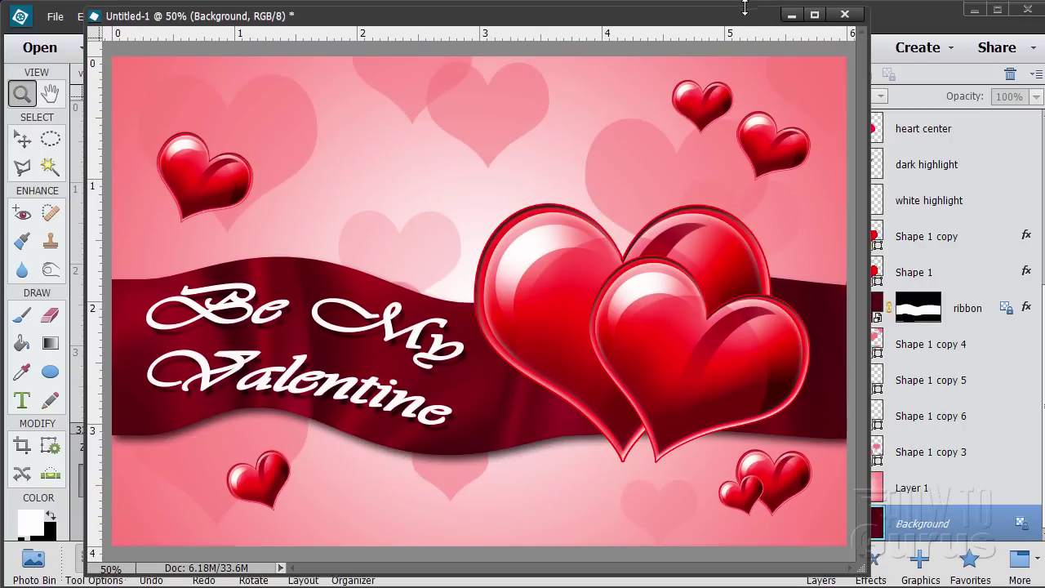
{"action": "left_click", "coordinate": [22, 140]}
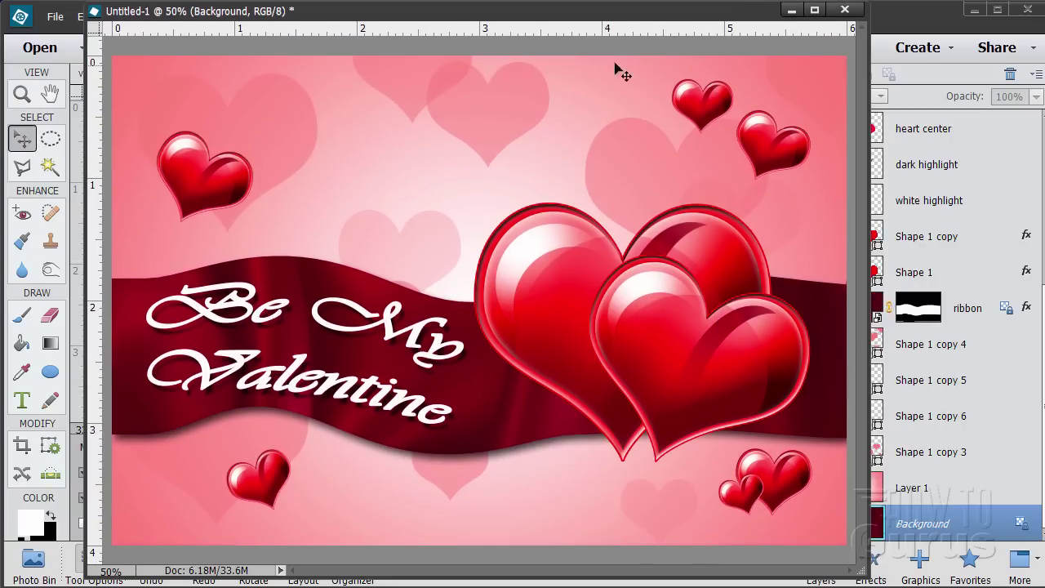